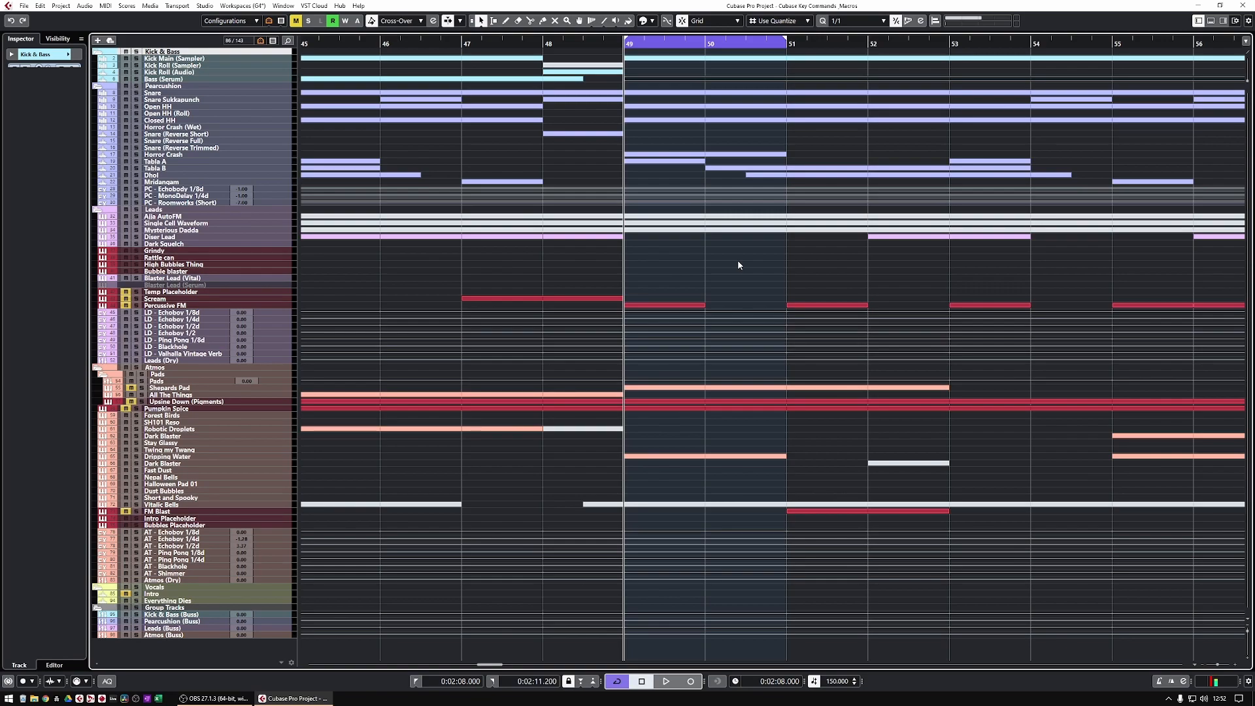
# - Set the loop range to the Bass (Serum) event starting at bar 49, play it, and stop playback
pyautogui.press('l')
pyautogui.hotkey('shift', 'g')
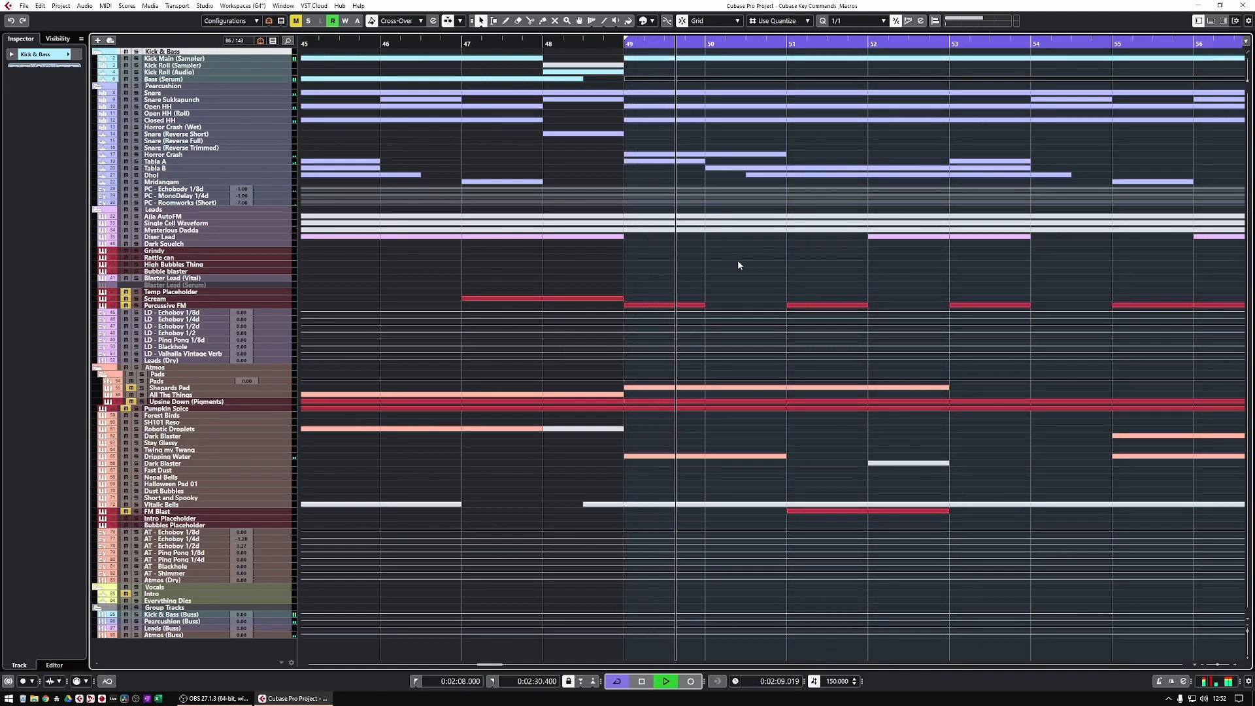
pyautogui.press('g')
pyautogui.press('g')
pyautogui.press('g')
pyautogui.press('g')
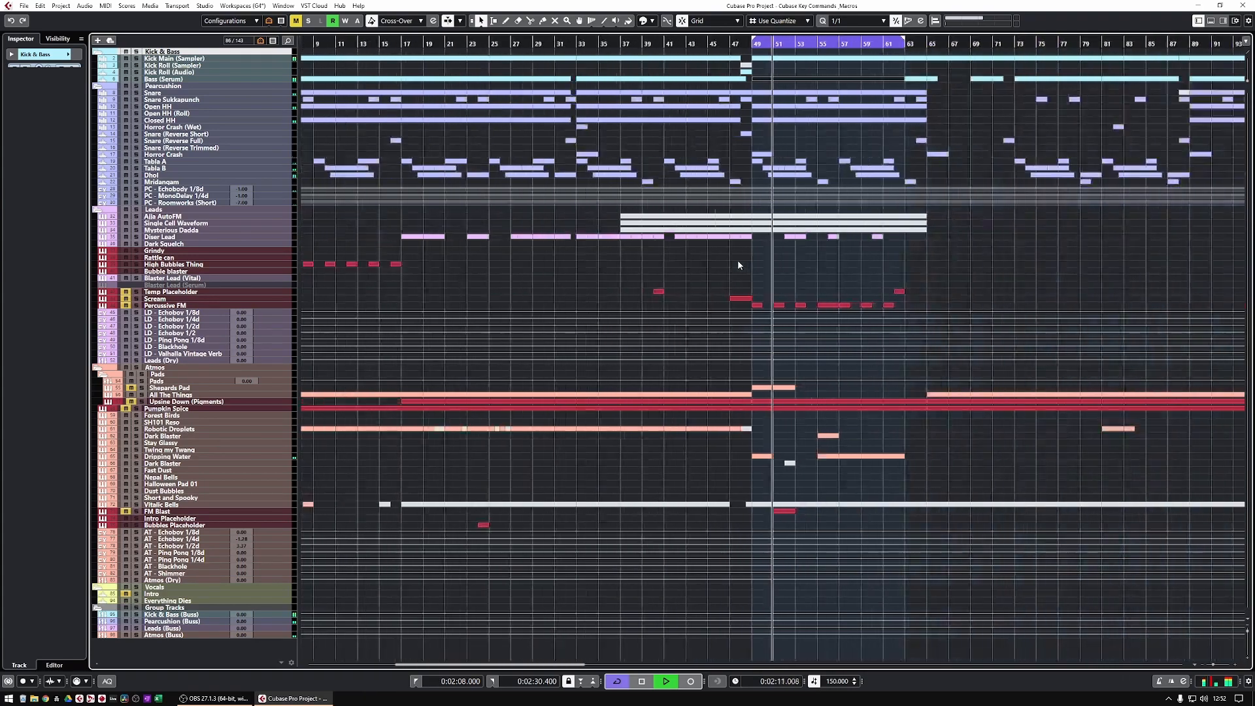
pyautogui.press('space')
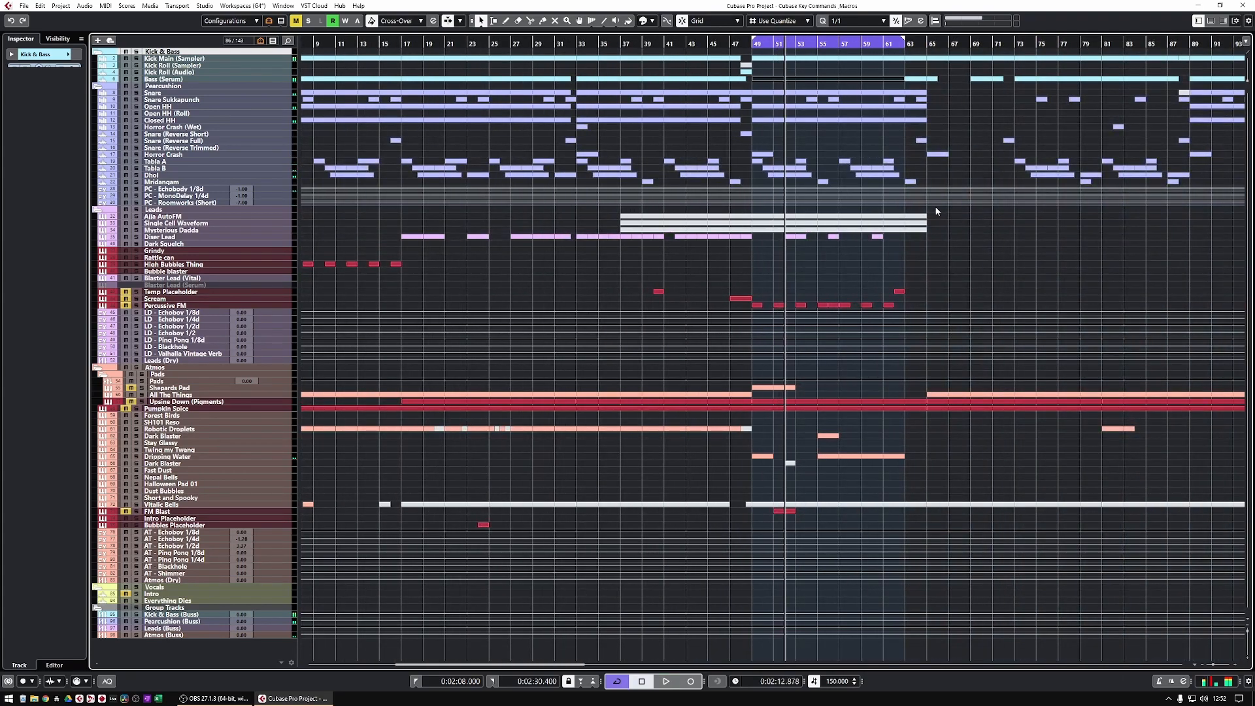
# - Select the Horror Crash event at bar 49 and set the loop range to its length
pyautogui.click(781, 94)
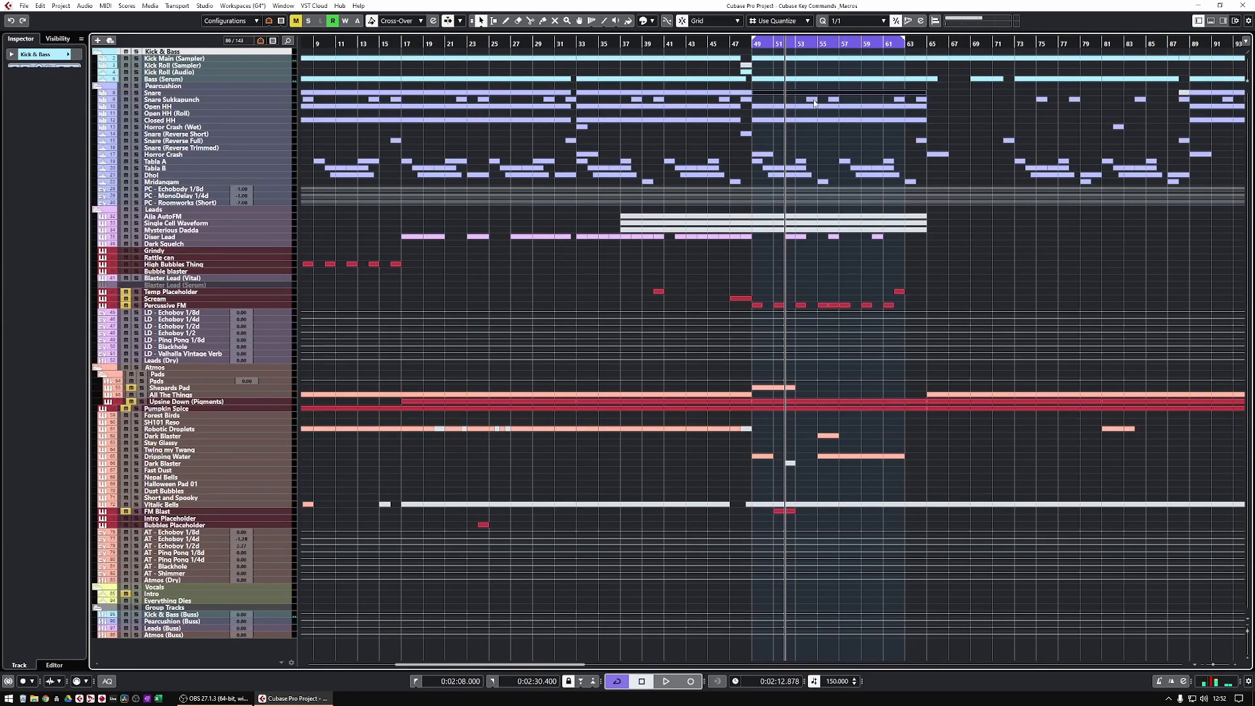
pyautogui.click(762, 156)
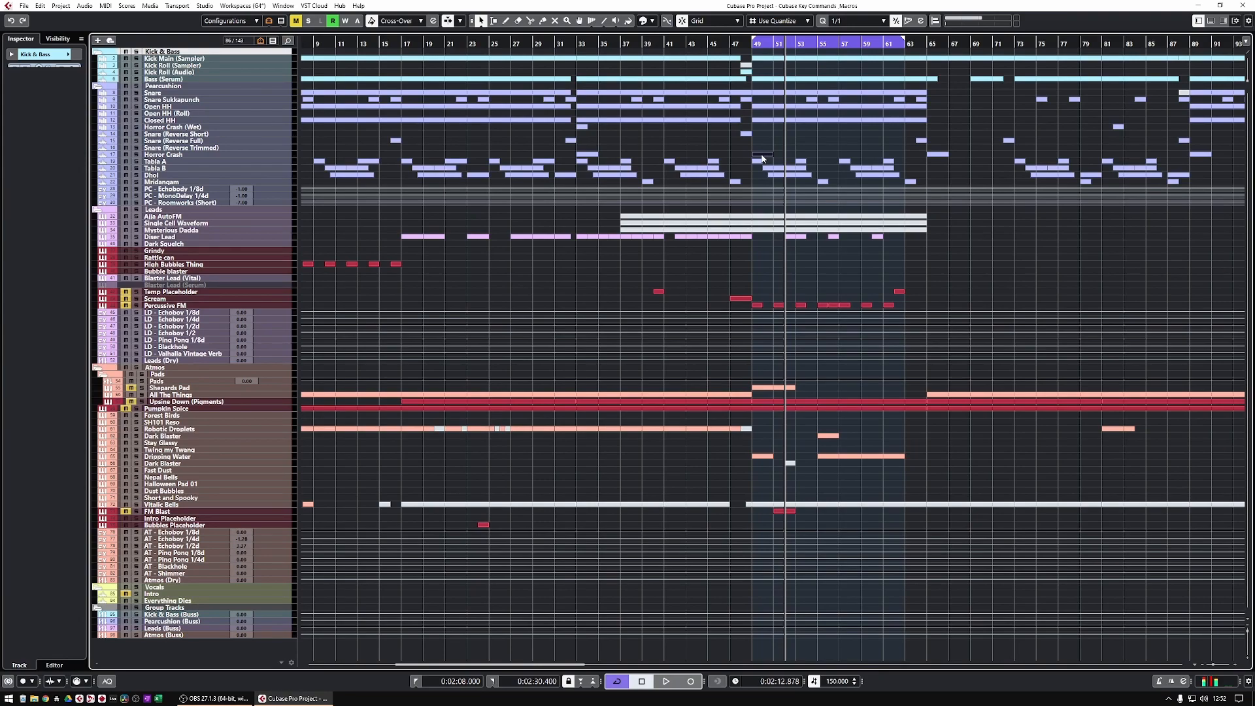
pyautogui.press('p')
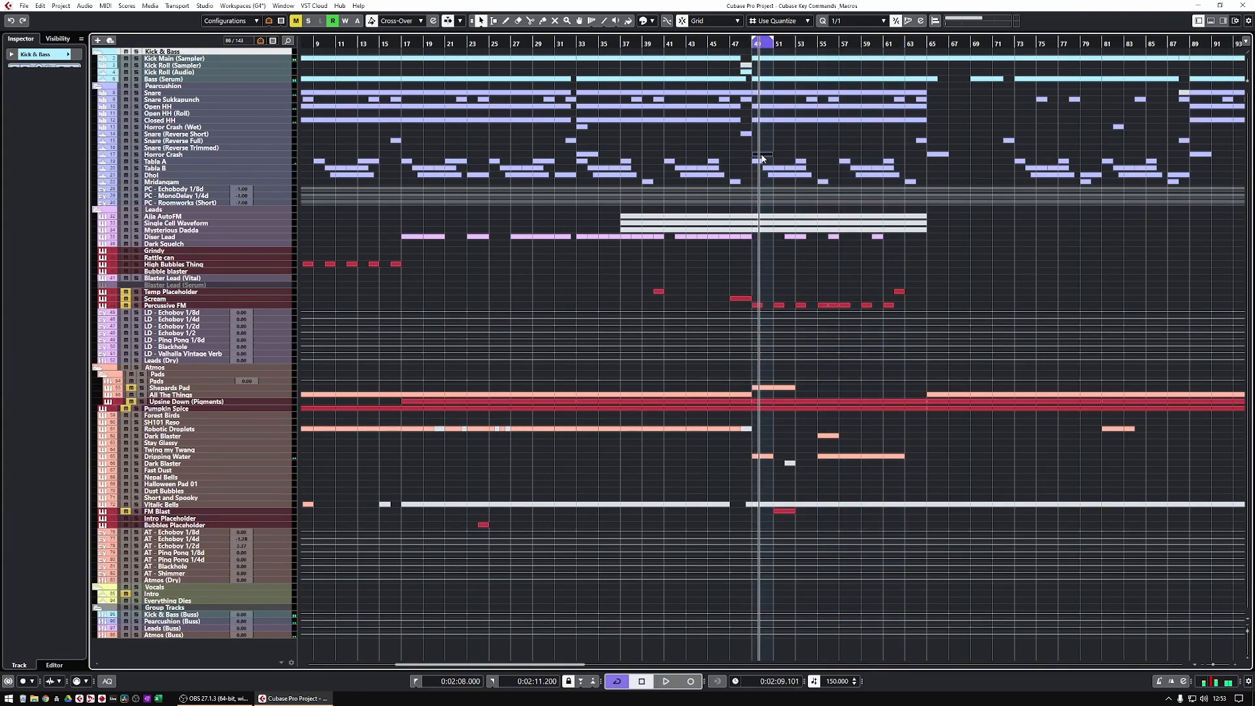
# - Select the one-bar Tabla A event at bar 49, loop playback around it, and stop
pyautogui.press('h')
pyautogui.press('h')
pyautogui.press('h')
pyautogui.press('h')
pyautogui.press('h')
pyautogui.press('h')
pyautogui.press('h')
pyautogui.press('h')
pyautogui.press('h')
pyautogui.press('h')
pyautogui.press('h')
pyautogui.press('h')
pyautogui.press('h')
pyautogui.press('h')
pyautogui.press('h')
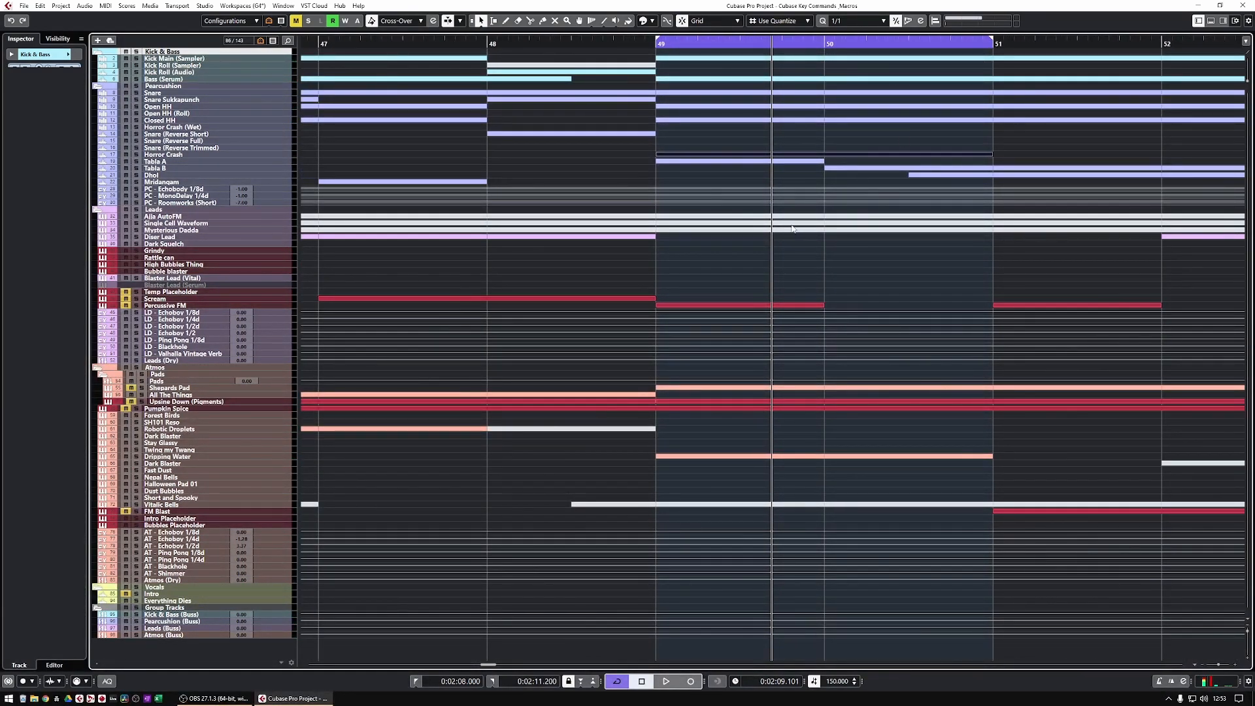
pyautogui.click(779, 162)
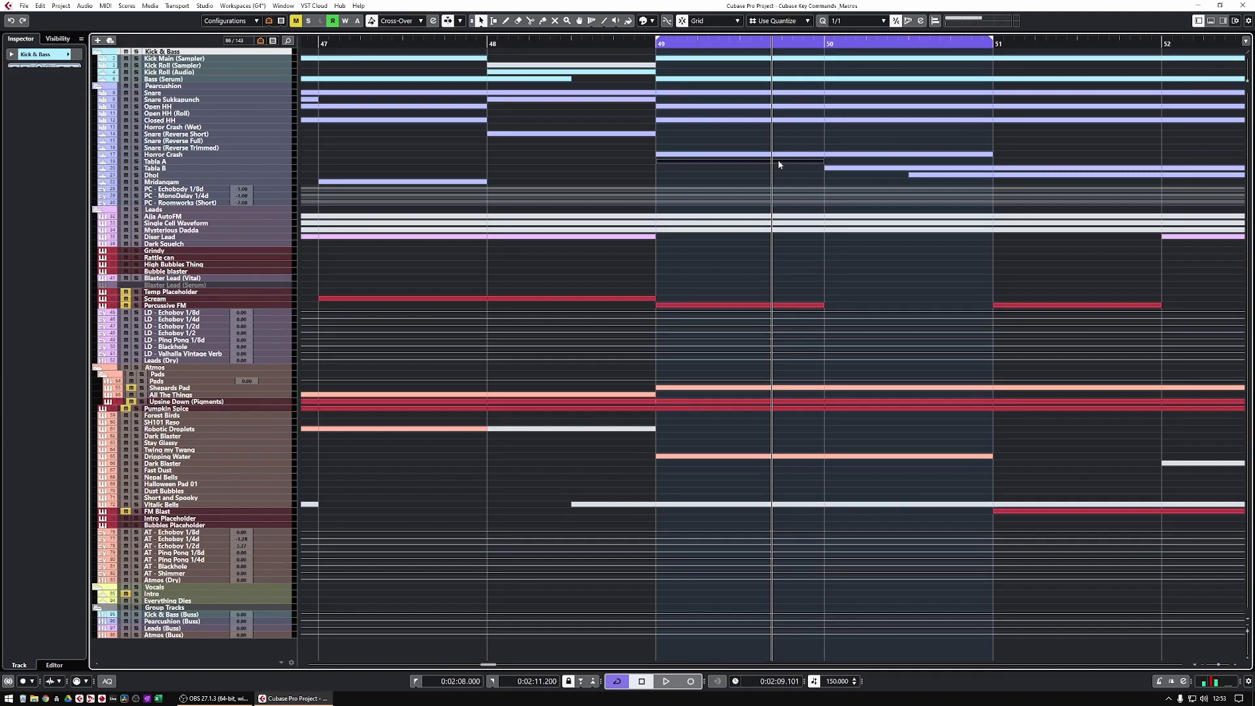
pyautogui.hotkey('shift', 'g')
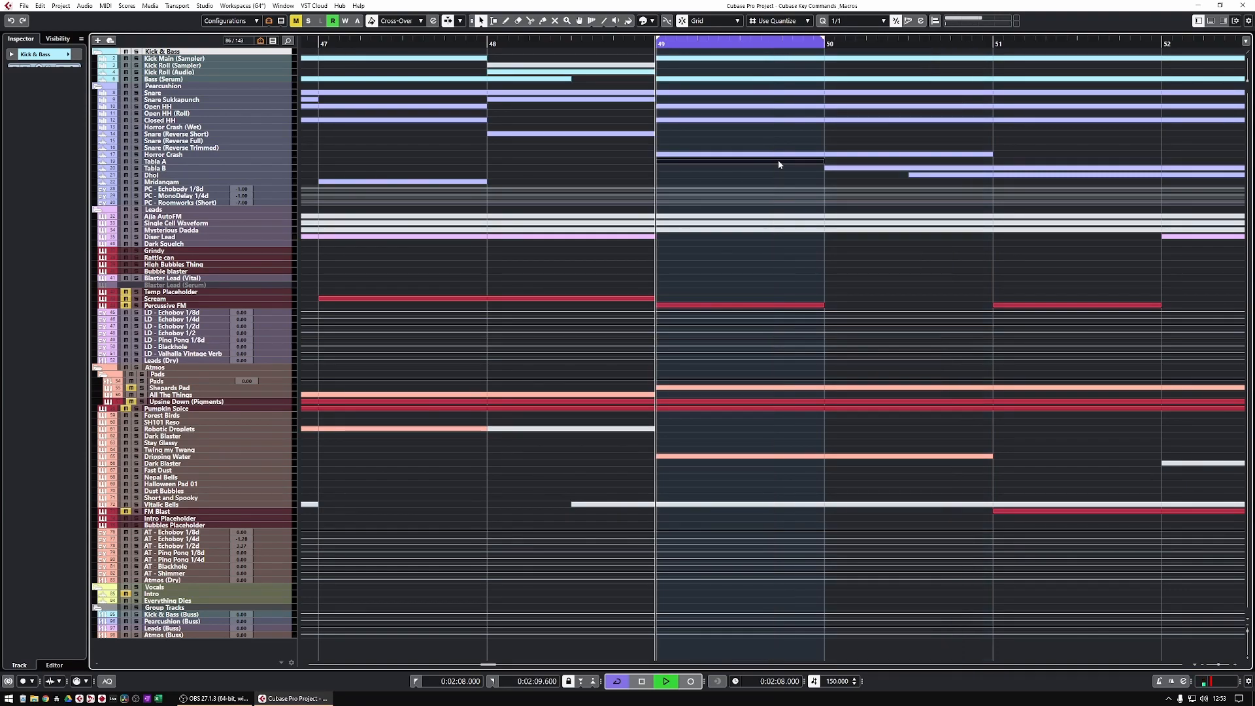
pyautogui.press('space')
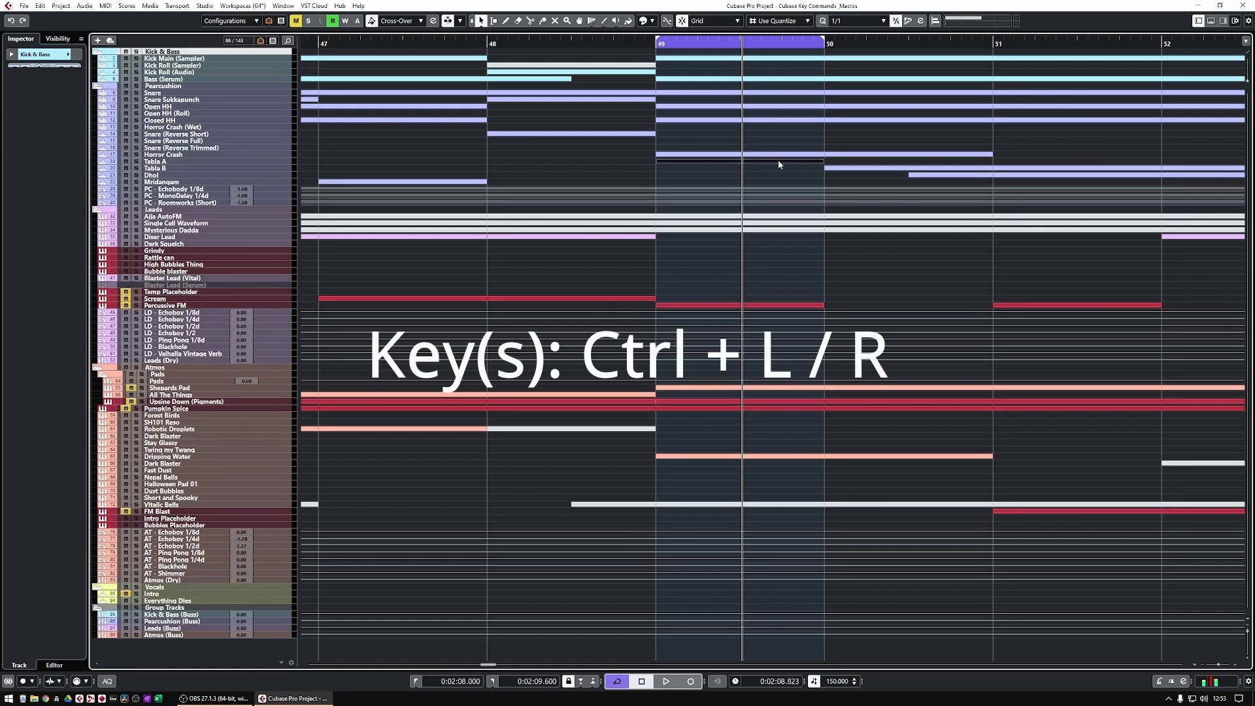
# - Shift the loop range forward and backward in one-bar steps, returning it to bar 49
pyautogui.hotkey('ctrl', 'Right')
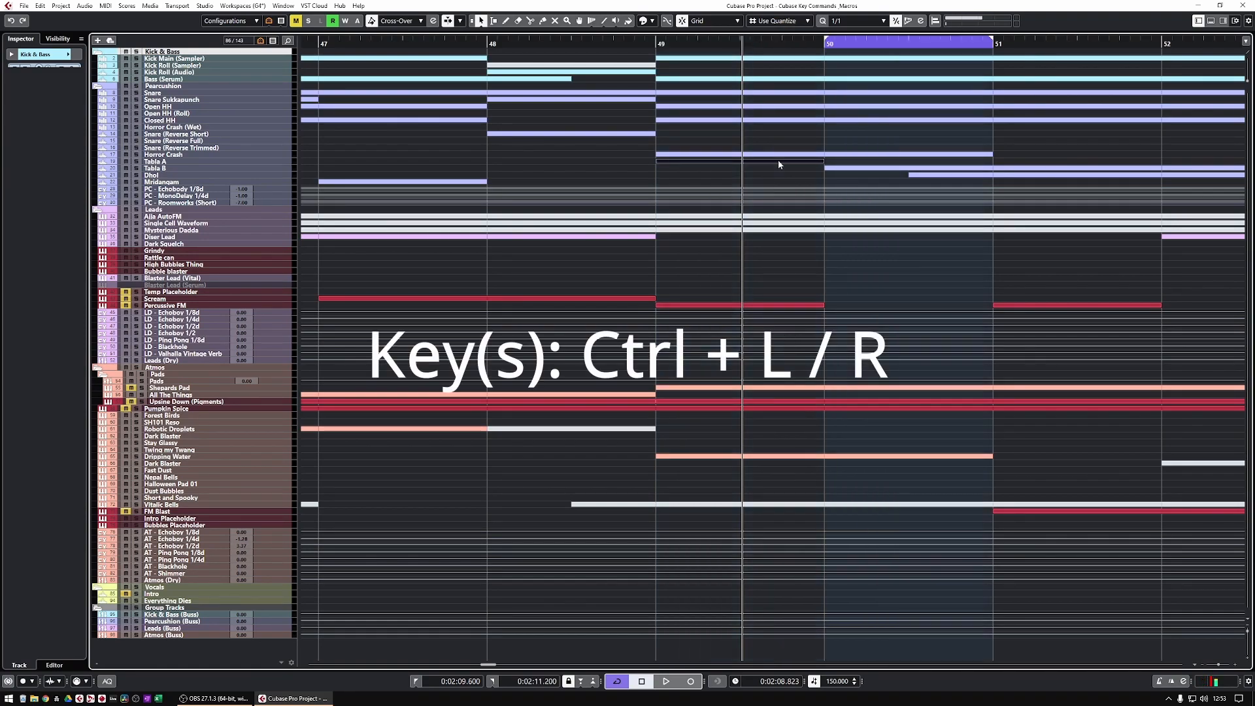
pyautogui.hotkey('ctrl', 'Left')
pyautogui.hotkey('ctrl', 'Left')
pyautogui.hotkey('ctrl', 'Right')
pyautogui.hotkey('ctrl', 'Right')
pyautogui.hotkey('ctrl', 'Left')
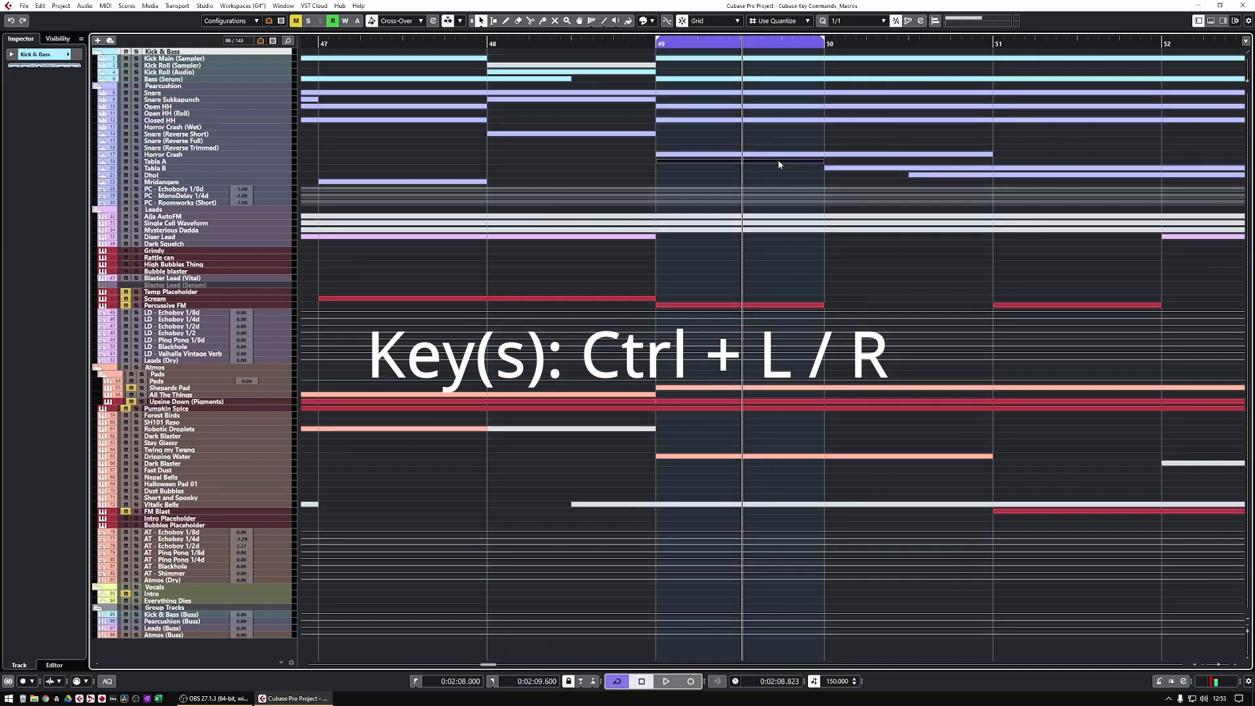
# - Play the bar 49 loop, advance the loop range and playhead one bar at a time to bar 51, and stop
pyautogui.press('space')
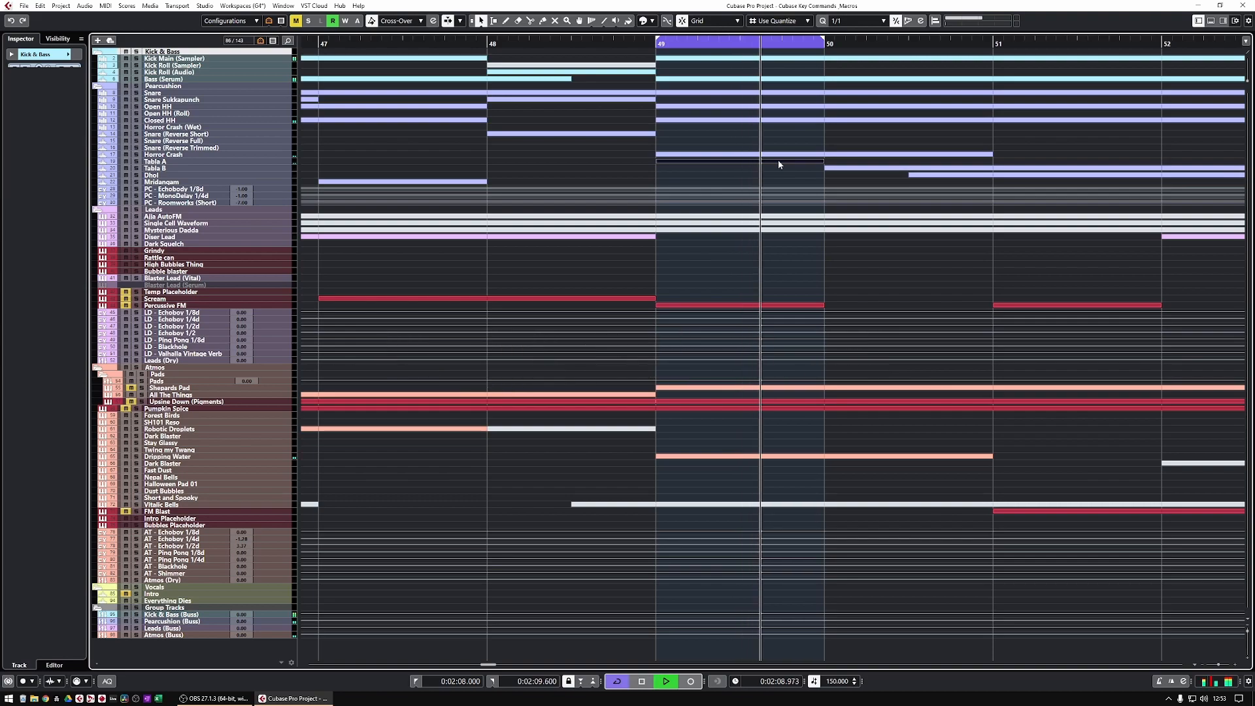
pyautogui.press('space')
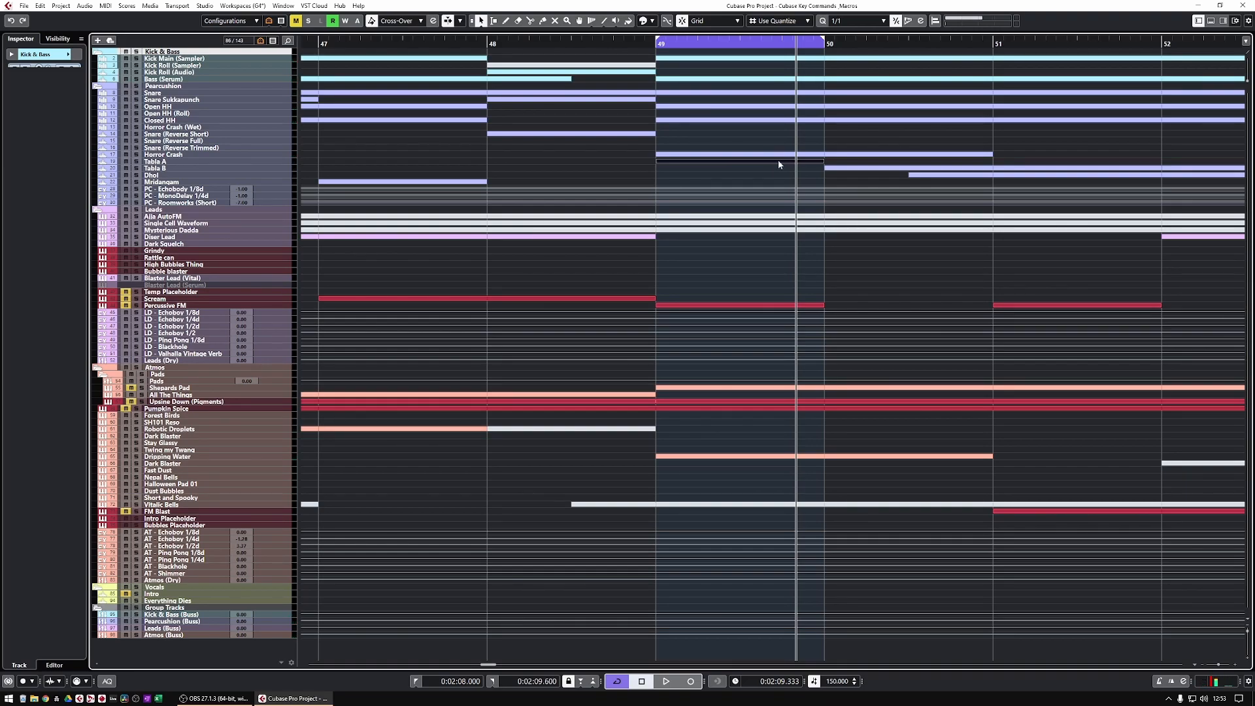
pyautogui.press('space')
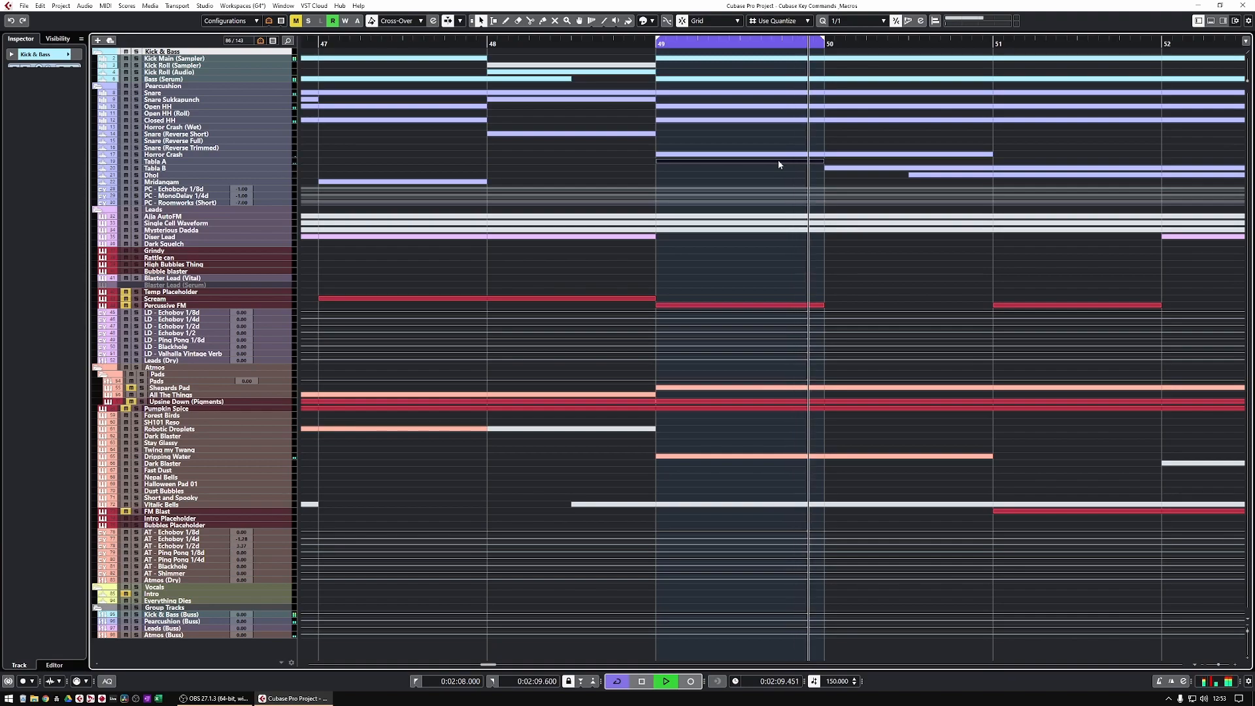
pyautogui.hotkey('shift', 'Right')
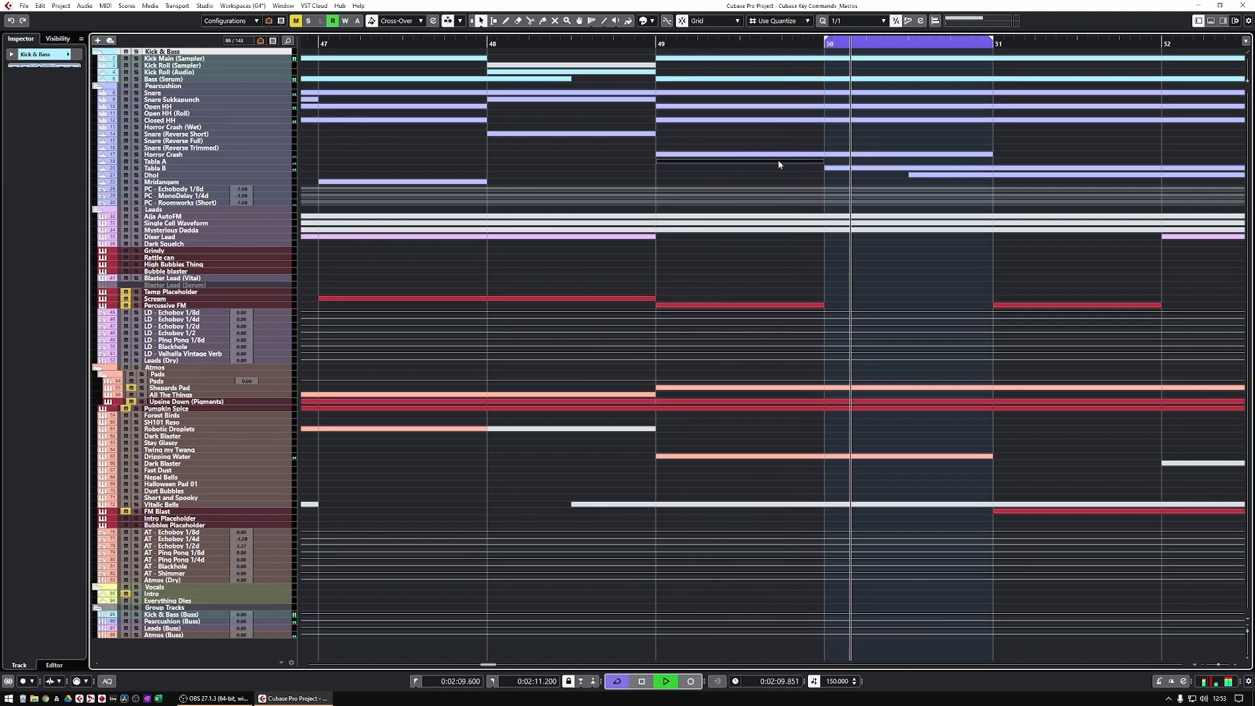
pyautogui.hotkey('shift', 'Right')
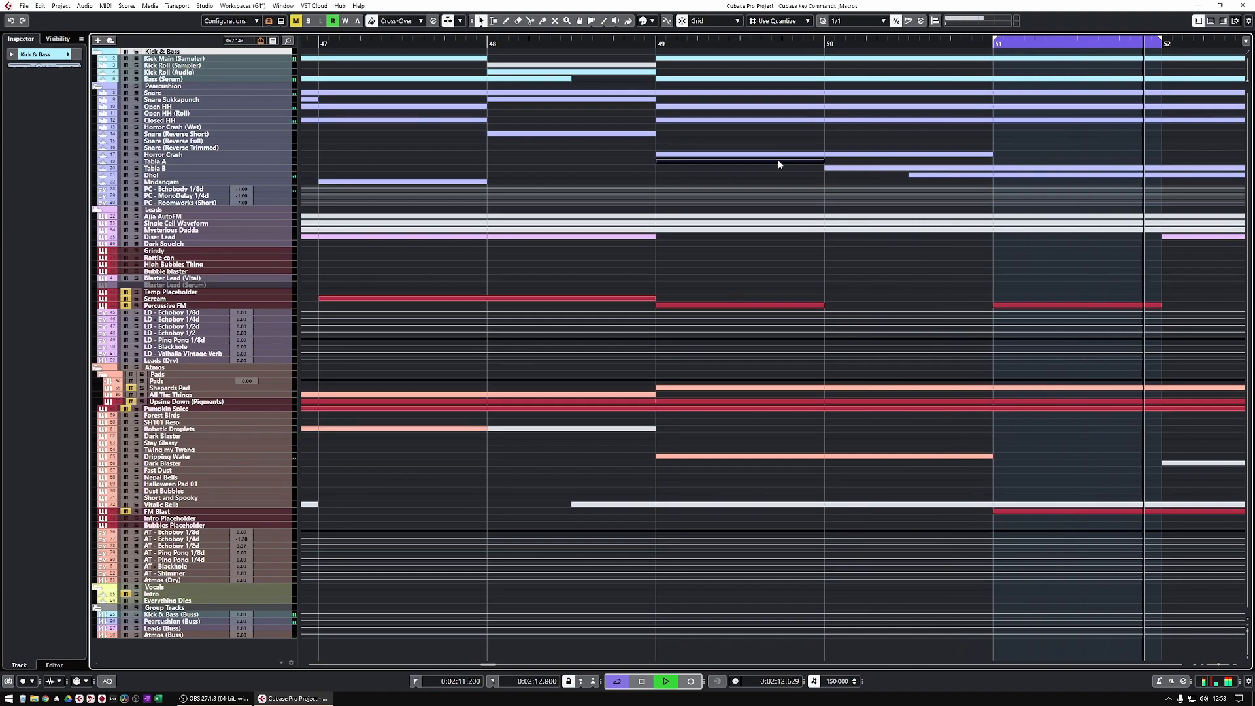
pyautogui.press('space')
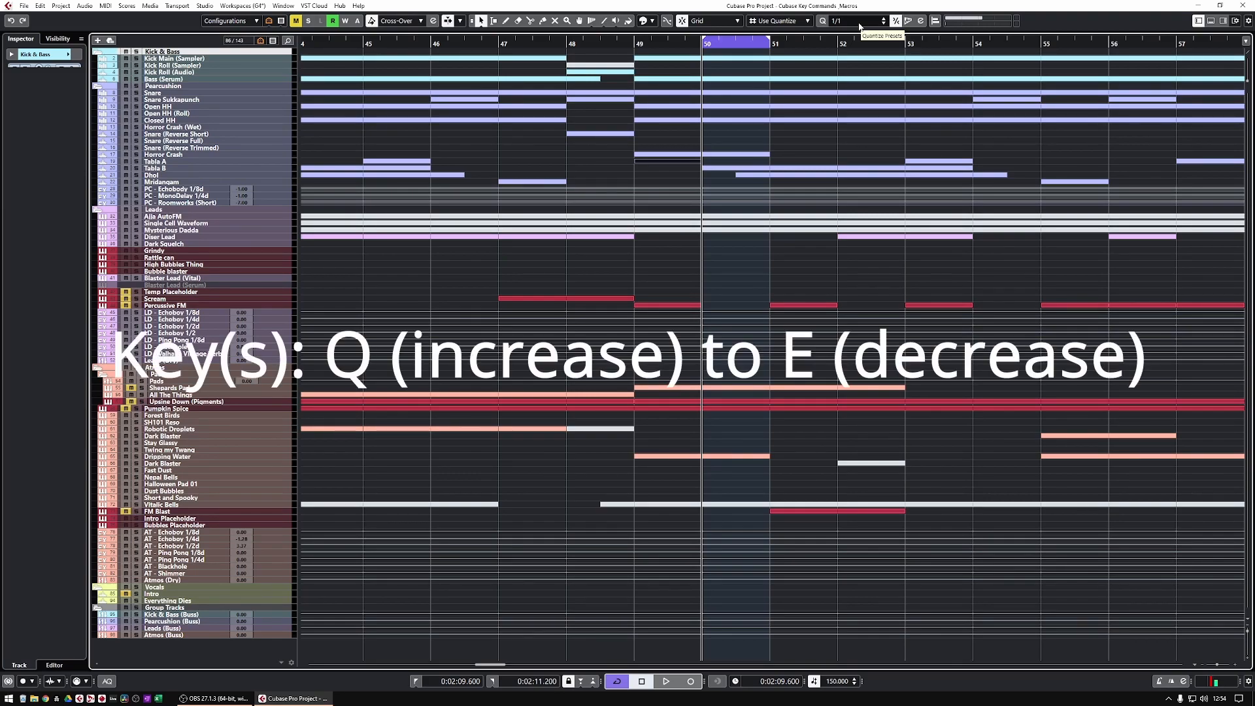
# - Step the quantize preset through neighbouring note values, including 1/16 Dotted and 1/8
pyautogui.press('q')
pyautogui.press('q')
pyautogui.press('e')
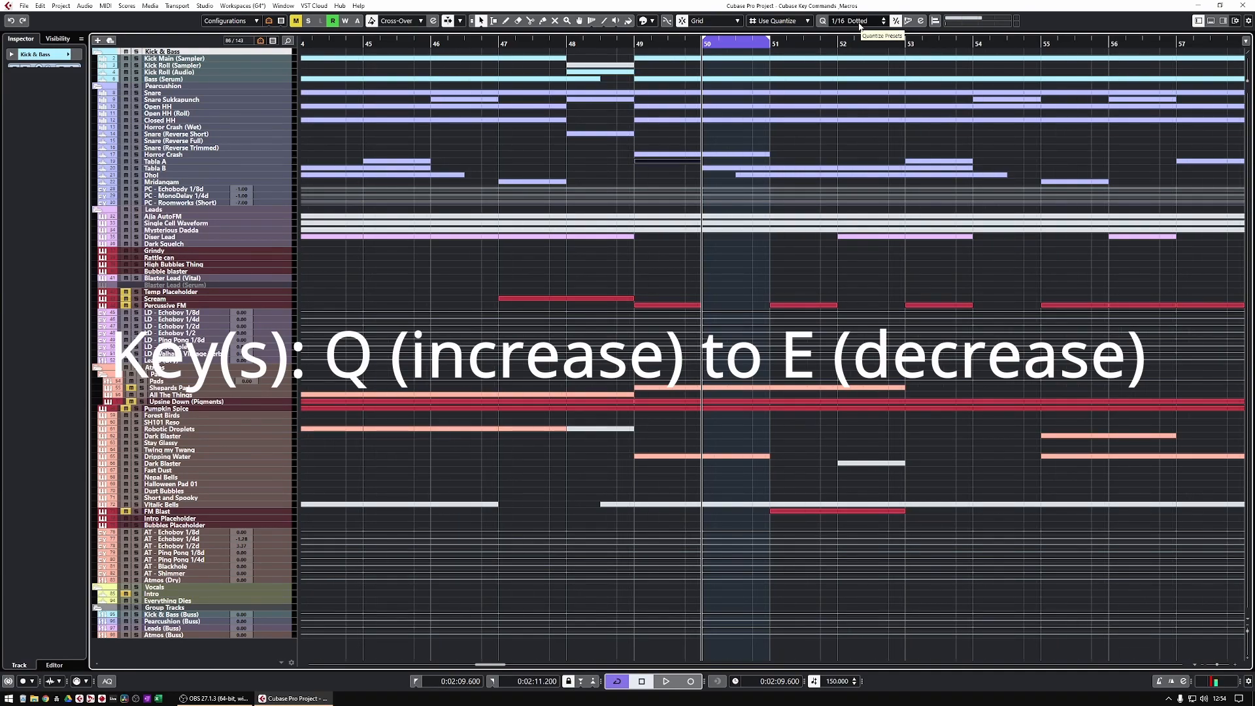
pyautogui.press('e')
pyautogui.press('e')
pyautogui.press('e')
pyautogui.press('e')
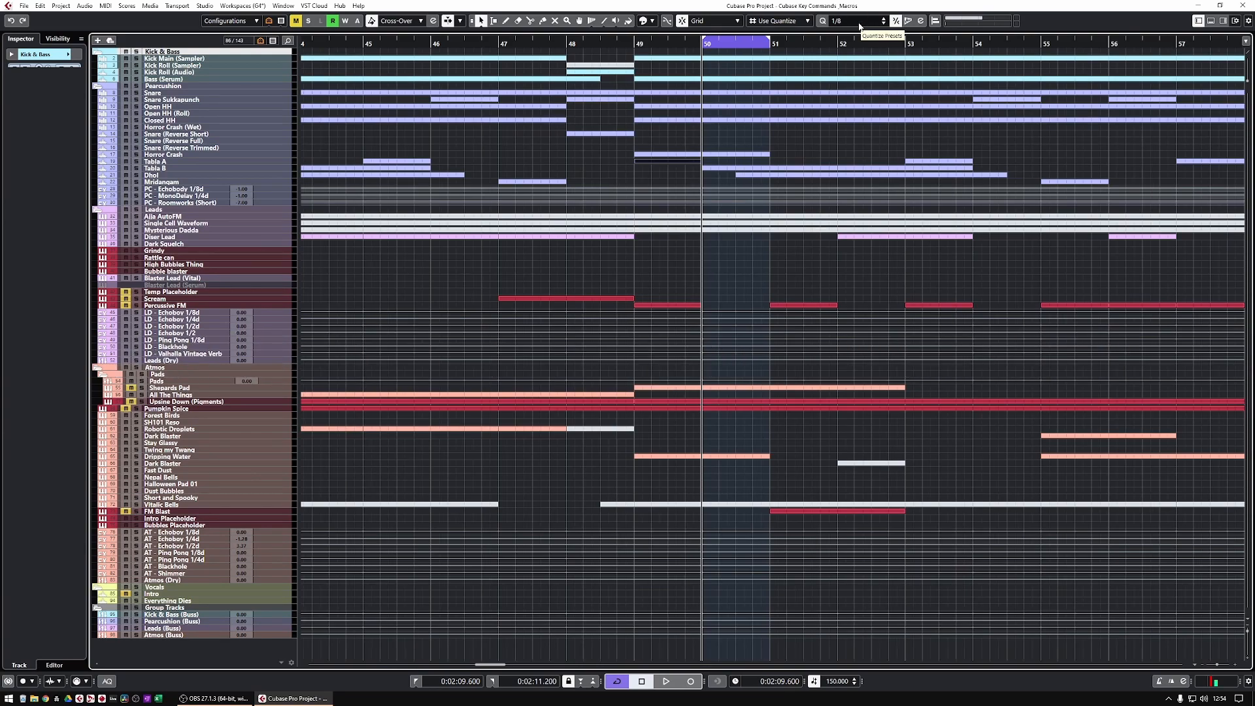
# - Cycle the quantize preset through 1/8 Dotted, 1/16 Triplet and 1/1, ending on 1/4
pyautogui.press('e')
pyautogui.press('e')
pyautogui.press('w')
pyautogui.scroll(-12, 859, 27)
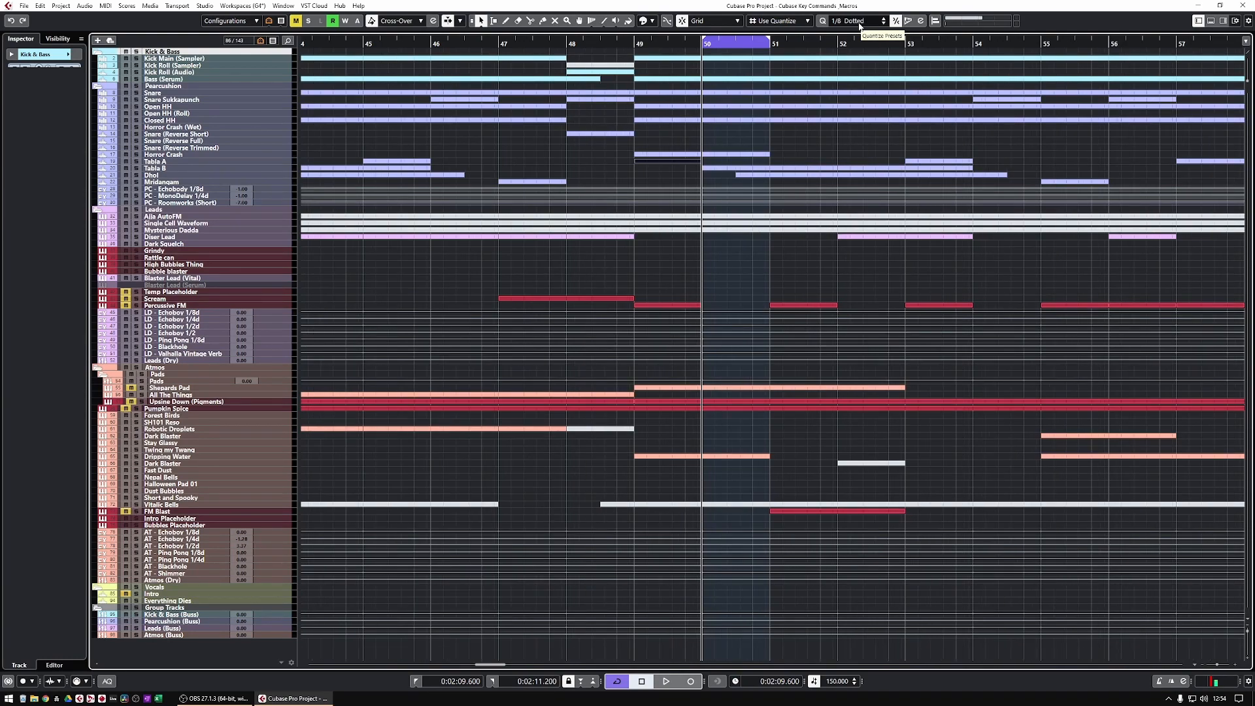
pyautogui.scroll(-4, 860, 27)
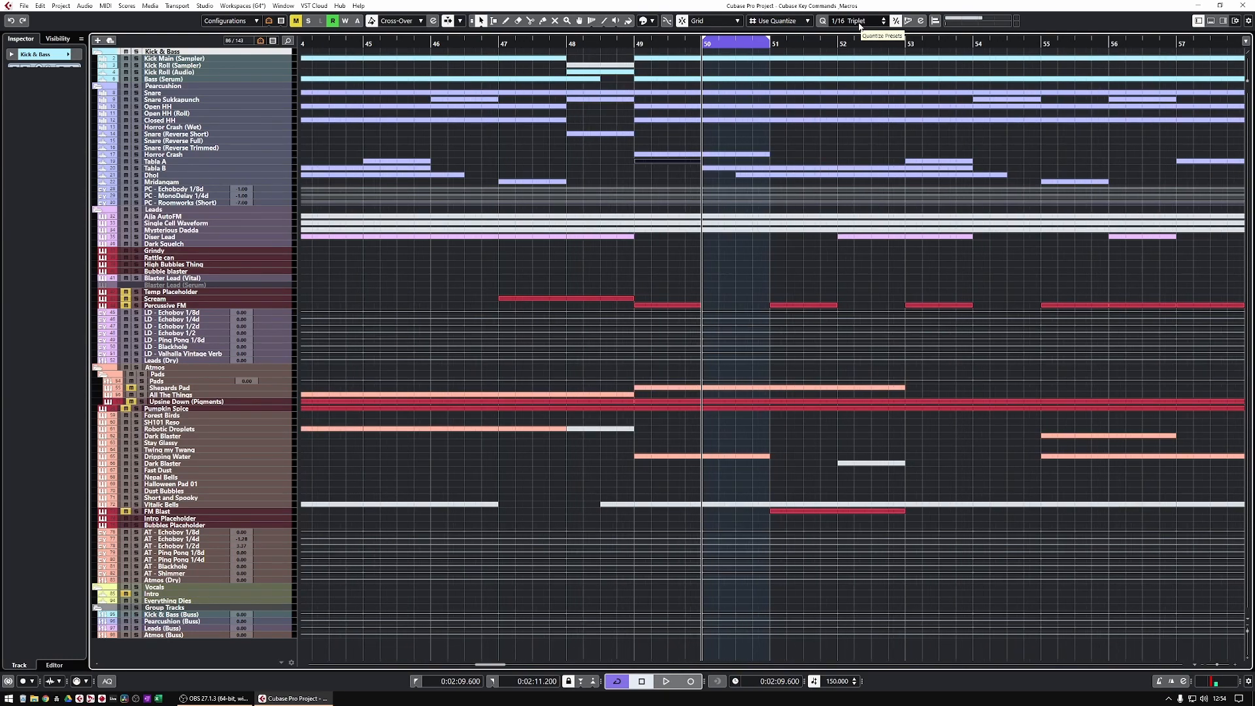
pyautogui.scroll(-4, 860, 27)
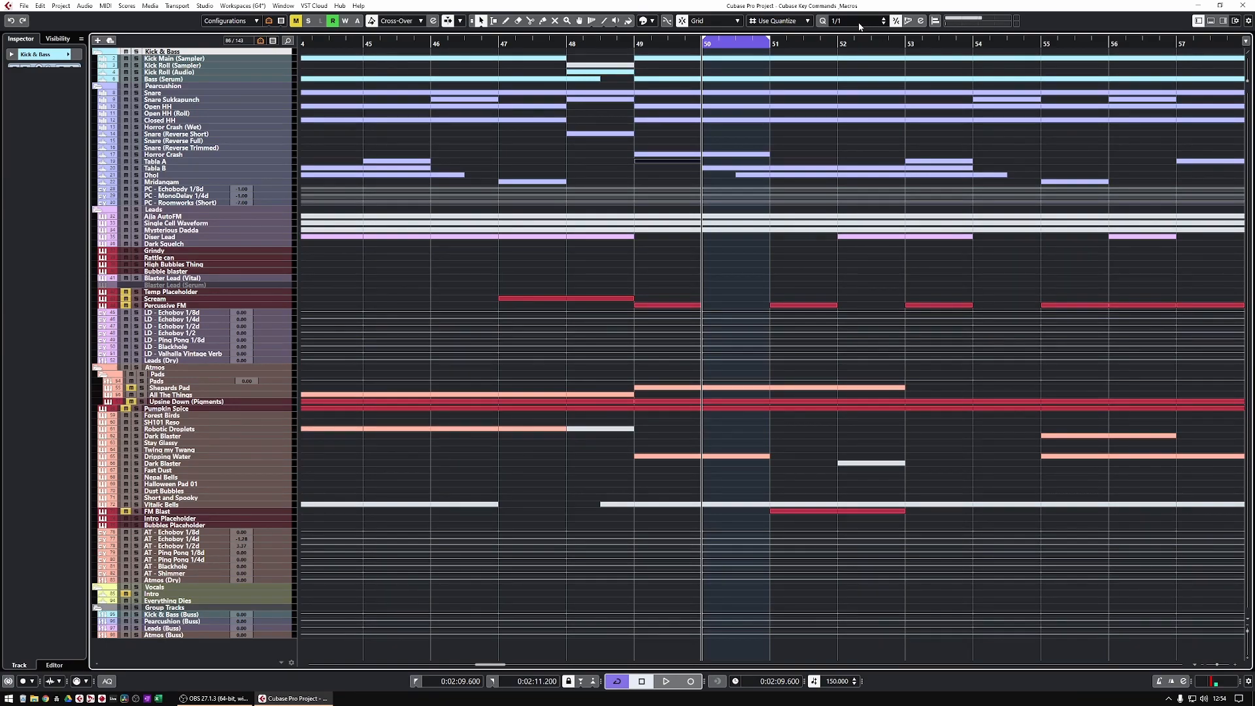
pyautogui.scroll(-2, 860, 27)
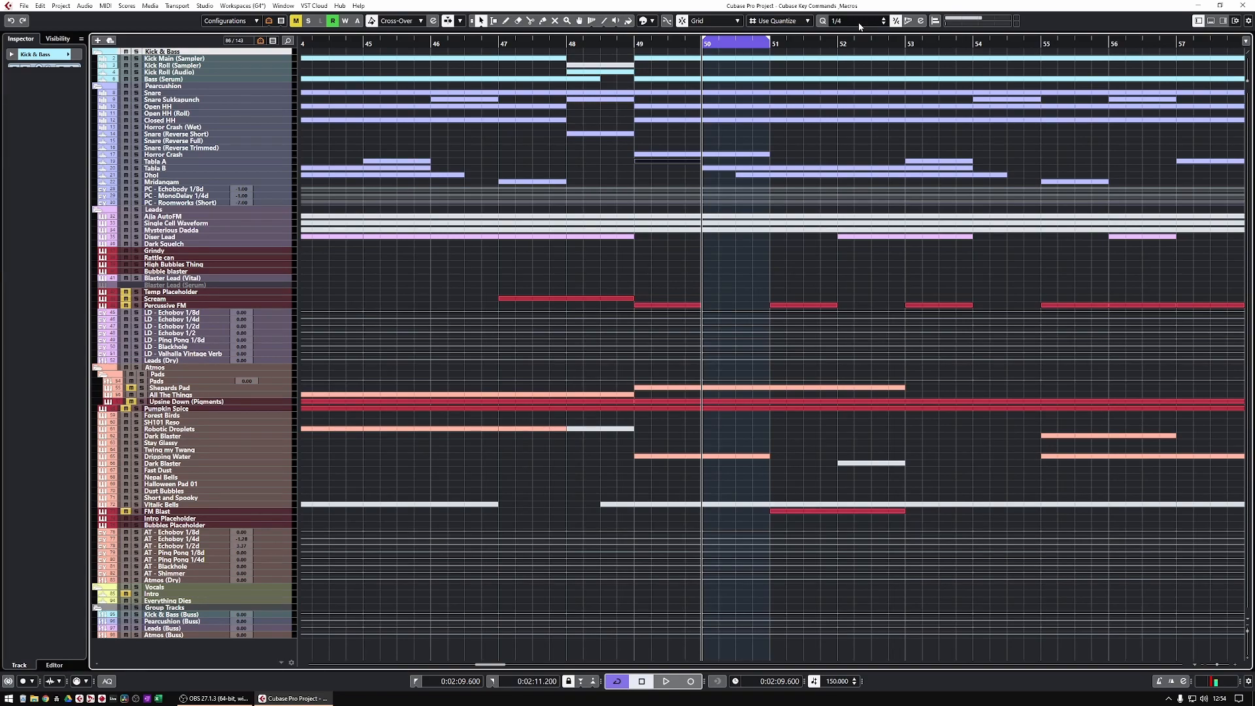
# - Jump the quantize preset directly to 1/1, 1/16 and 1/128, ending on 1/16
pyautogui.hotkey('shift', 'q')
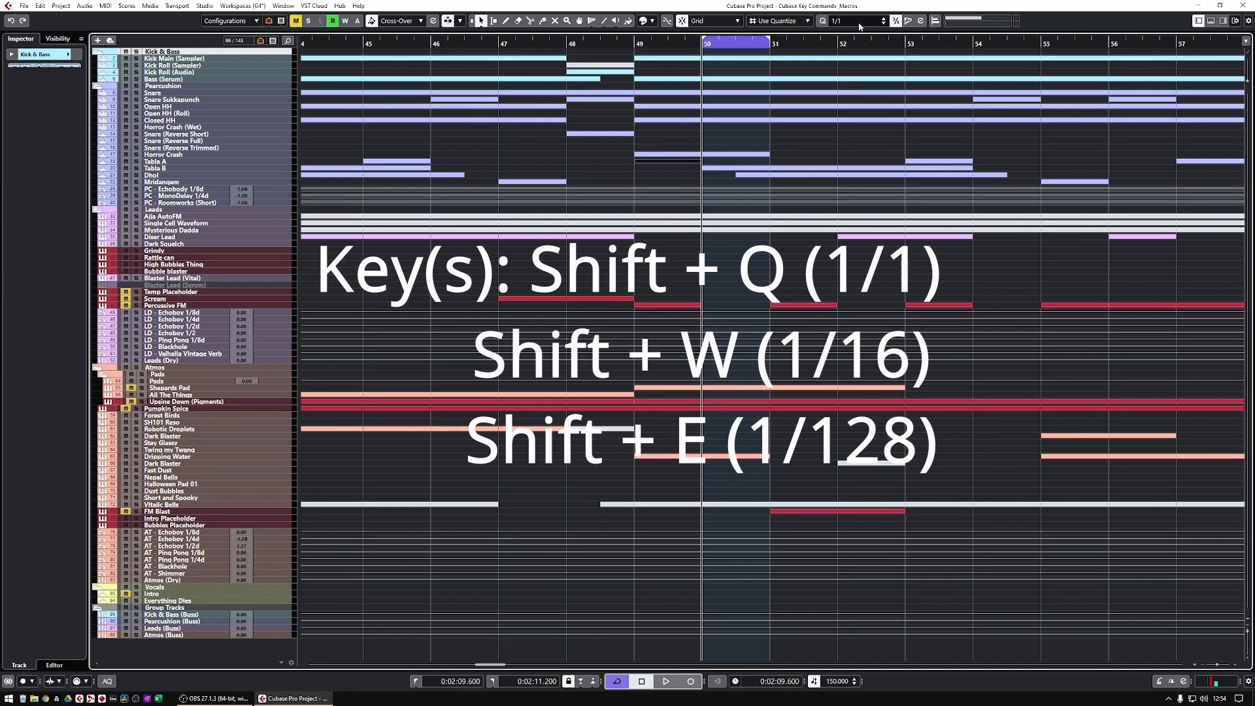
pyautogui.hotkey('shift', 'w')
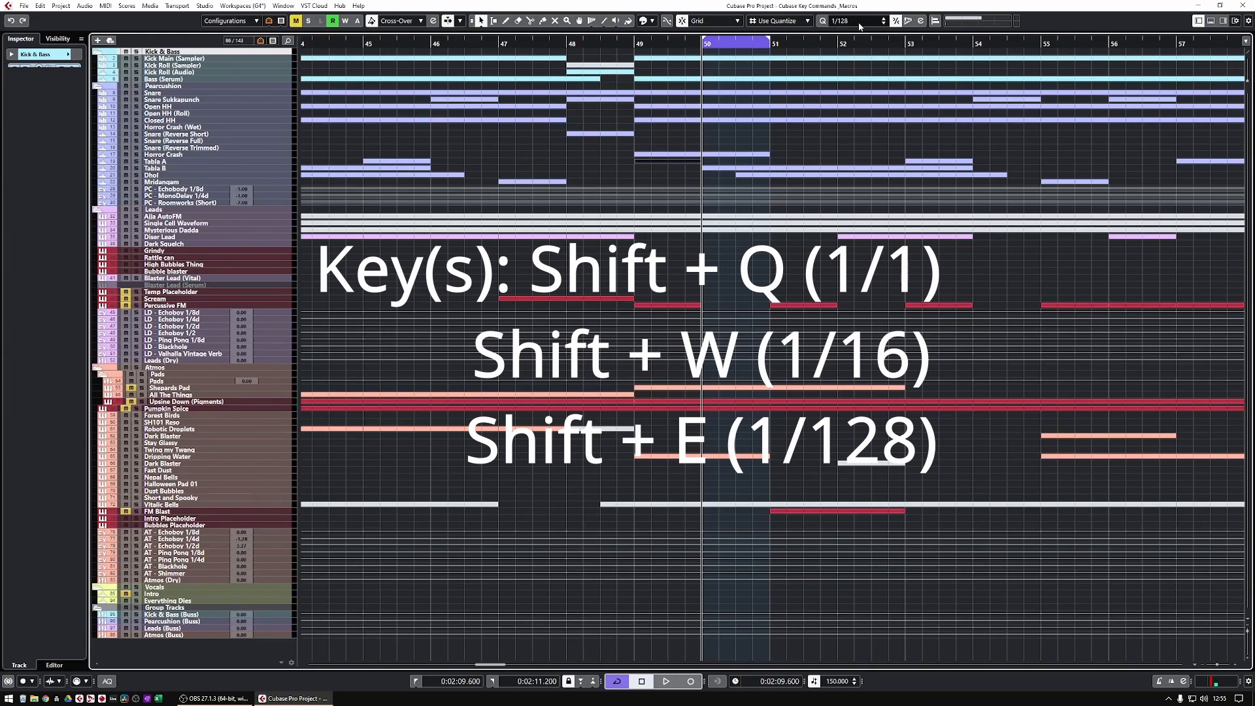
pyautogui.hotkey('shift', 'w')
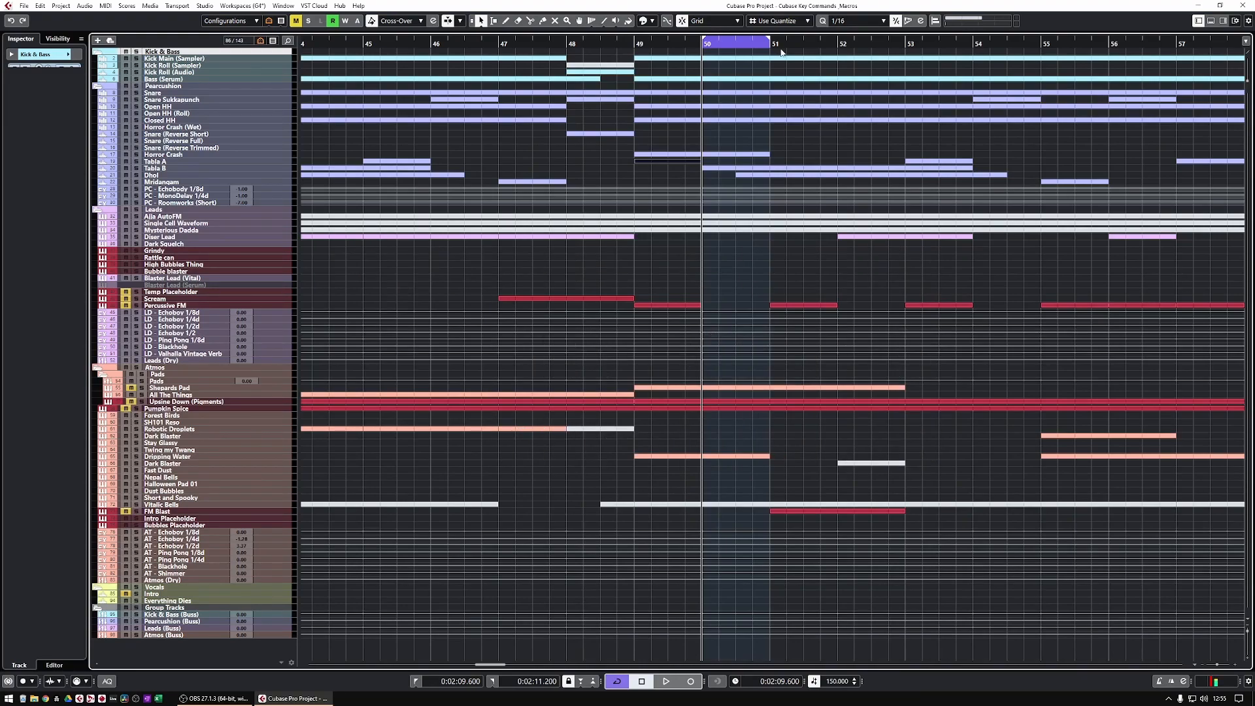
# - Nudge the loop range forward seven 1/16 grid steps and back to bar 50, and set the quantize preset to 1/1
pyautogui.hotkey('ctrl', 'Right')
pyautogui.hotkey('ctrl', 'Right')
pyautogui.hotkey('ctrl', 'Right')
pyautogui.hotkey('ctrl', 'Right')
pyautogui.hotkey('ctrl', 'Right')
pyautogui.hotkey('ctrl', 'Right')
pyautogui.hotkey('ctrl', 'Right')
pyautogui.hotkey('ctrl', 'Left')
pyautogui.hotkey('ctrl', 'Left')
pyautogui.hotkey('ctrl', 'Left')
pyautogui.hotkey('ctrl', 'Left')
pyautogui.hotkey('ctrl', 'Left')
pyautogui.hotkey('ctrl', 'Left')
pyautogui.hotkey('ctrl', 'Left')
pyautogui.hotkey('alt', '1')
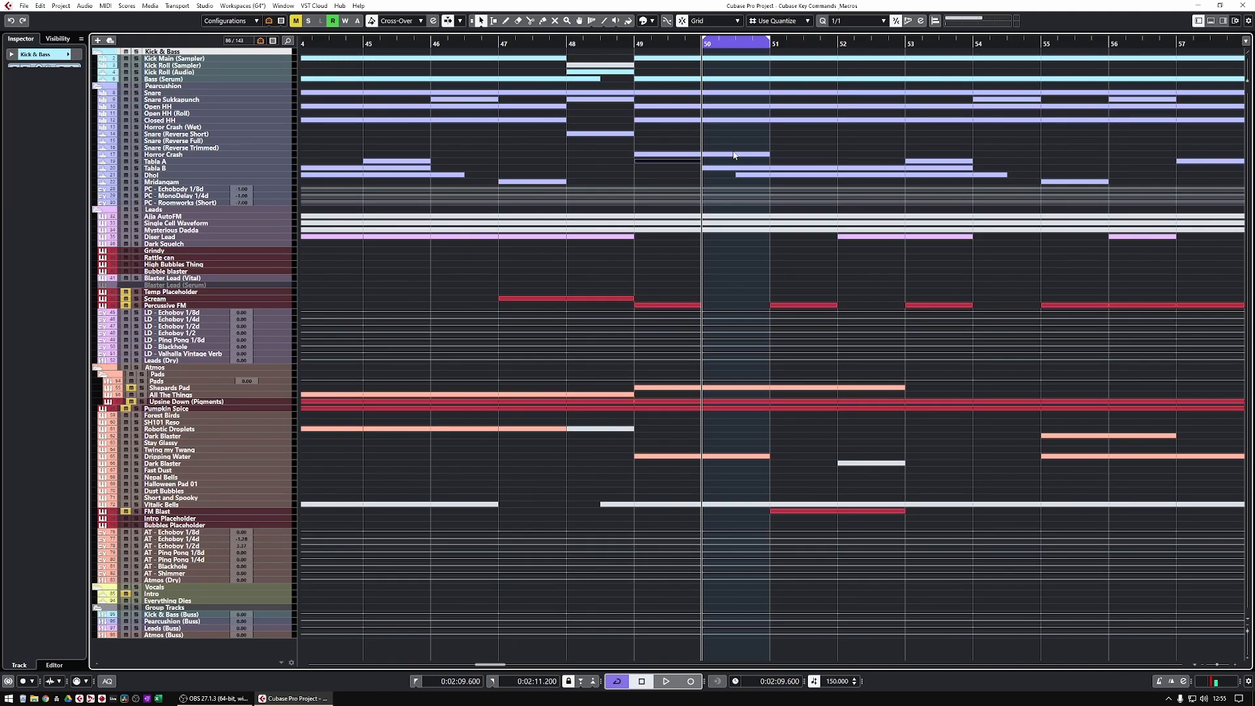
# - Play the bar 50 loop from its start and compare the mix with the reference track by toggling its solo on and off
pyautogui.press('space')
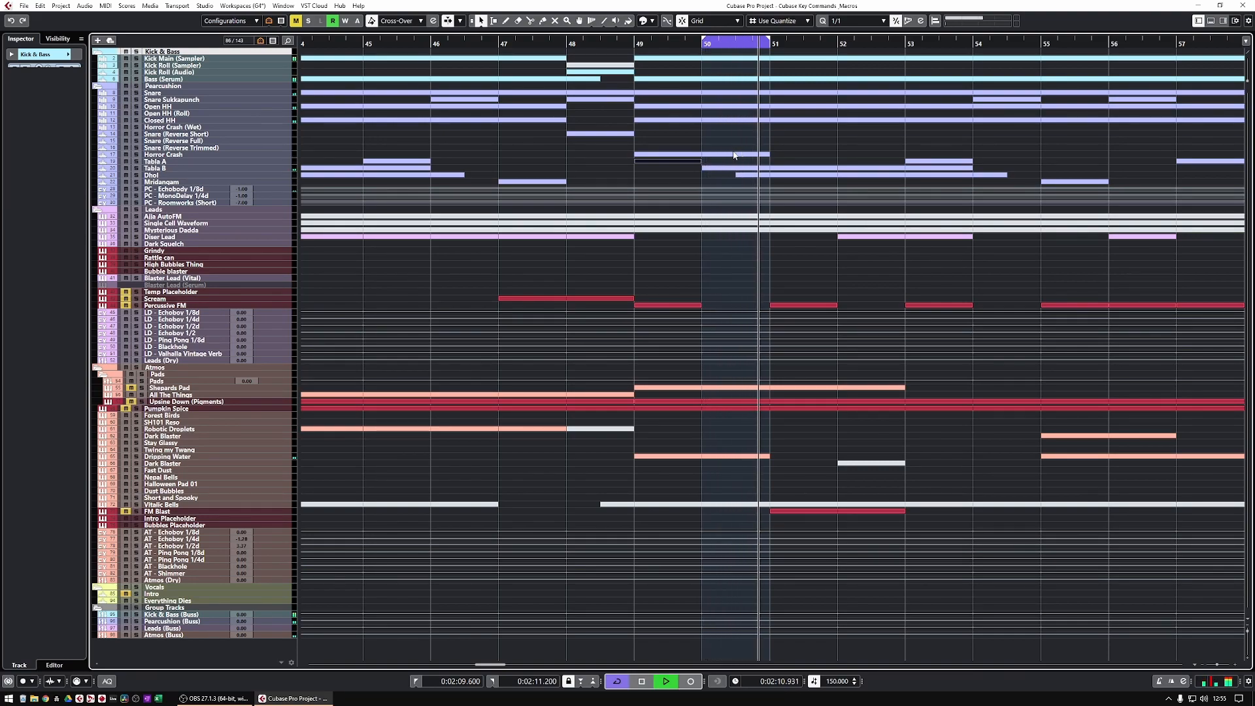
pyautogui.press('space')
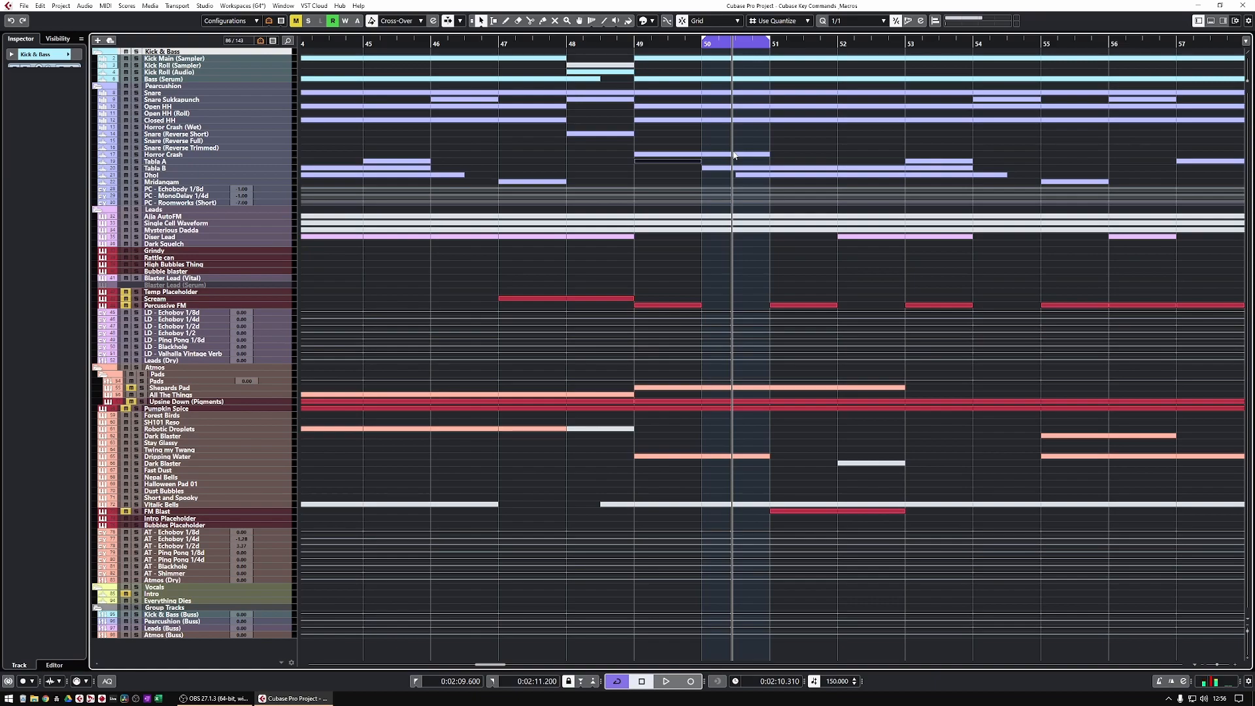
pyautogui.press('s')
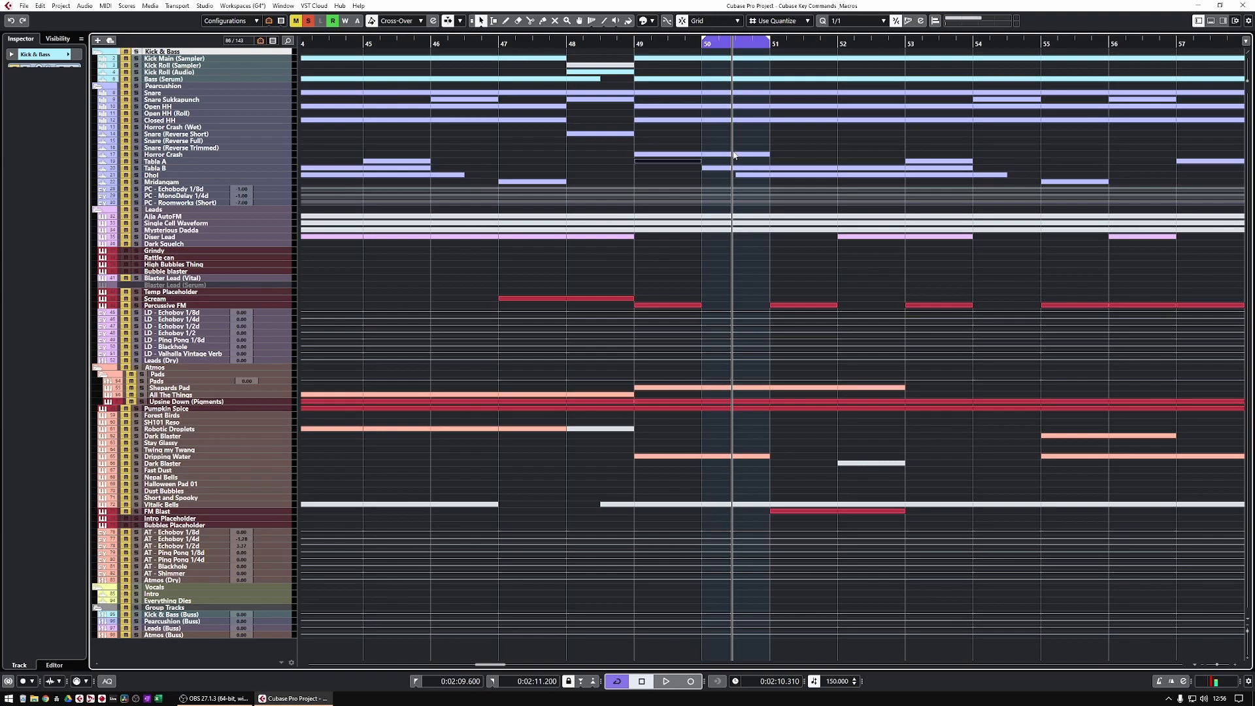
pyautogui.press('s')
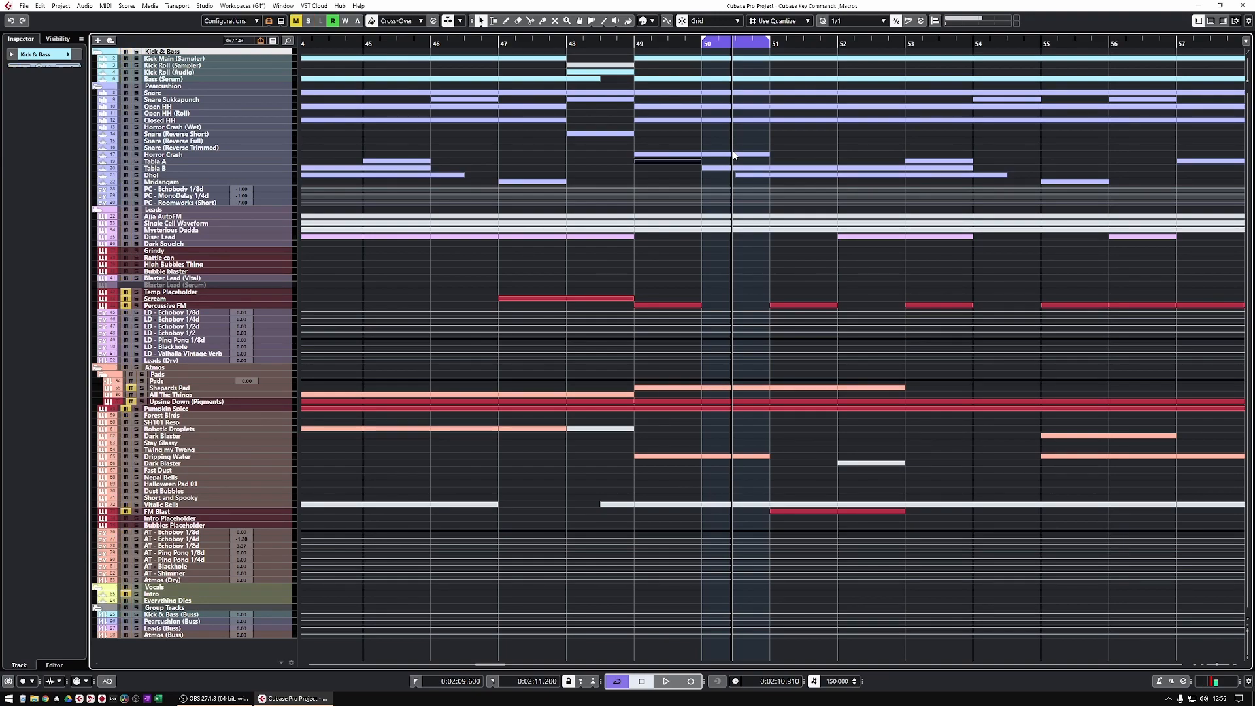
pyautogui.press('KP_0')
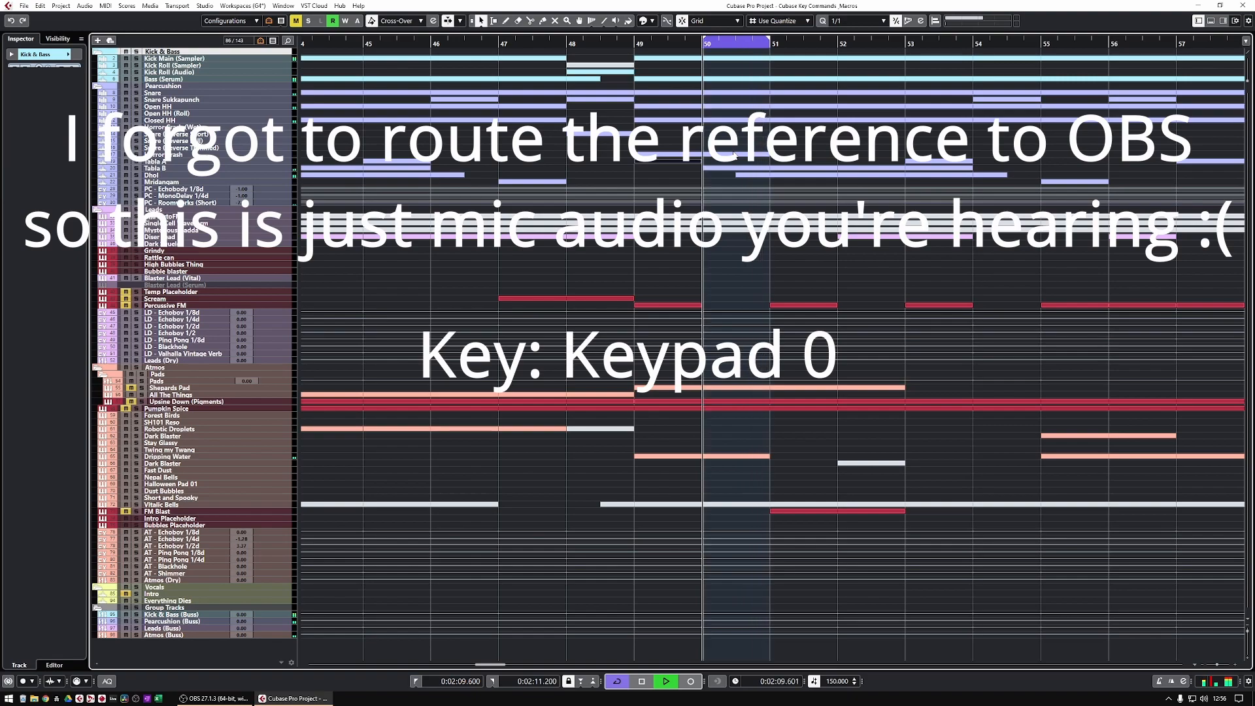
pyautogui.press('s')
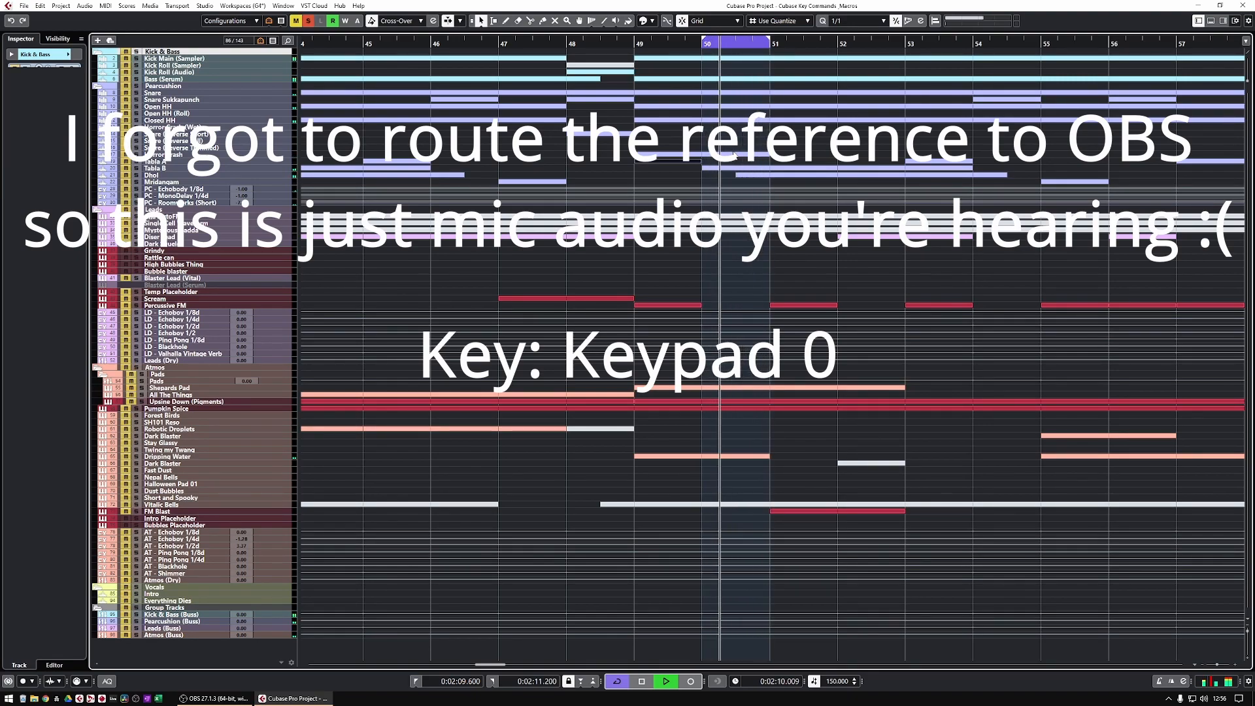
pyautogui.press('s')
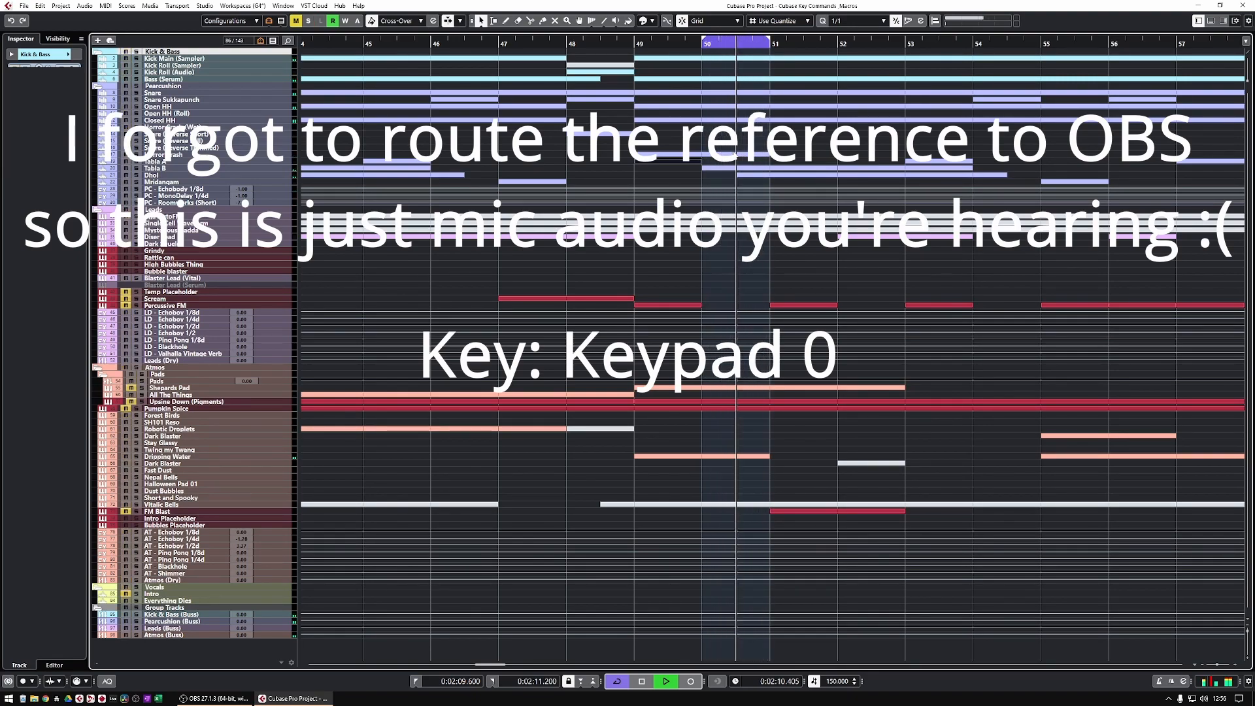
# - Toggle the reference track's solo on and off once more, and stop playback
pyautogui.press('s')
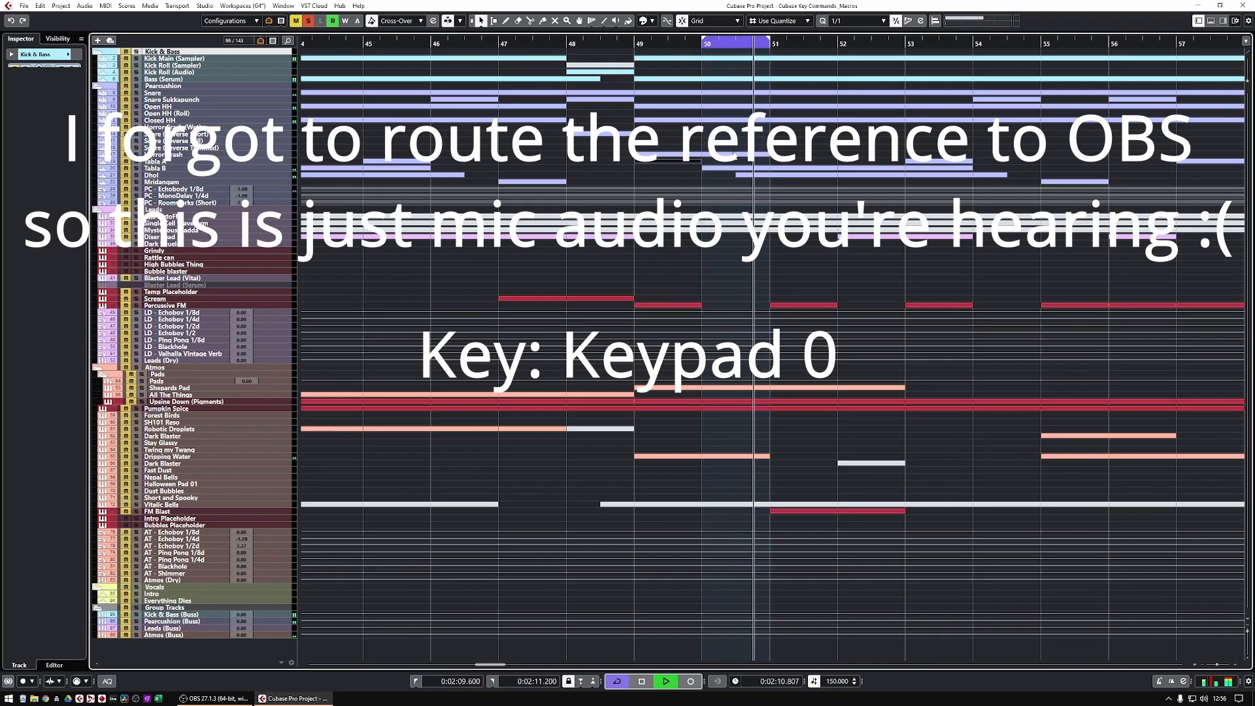
pyautogui.press('s')
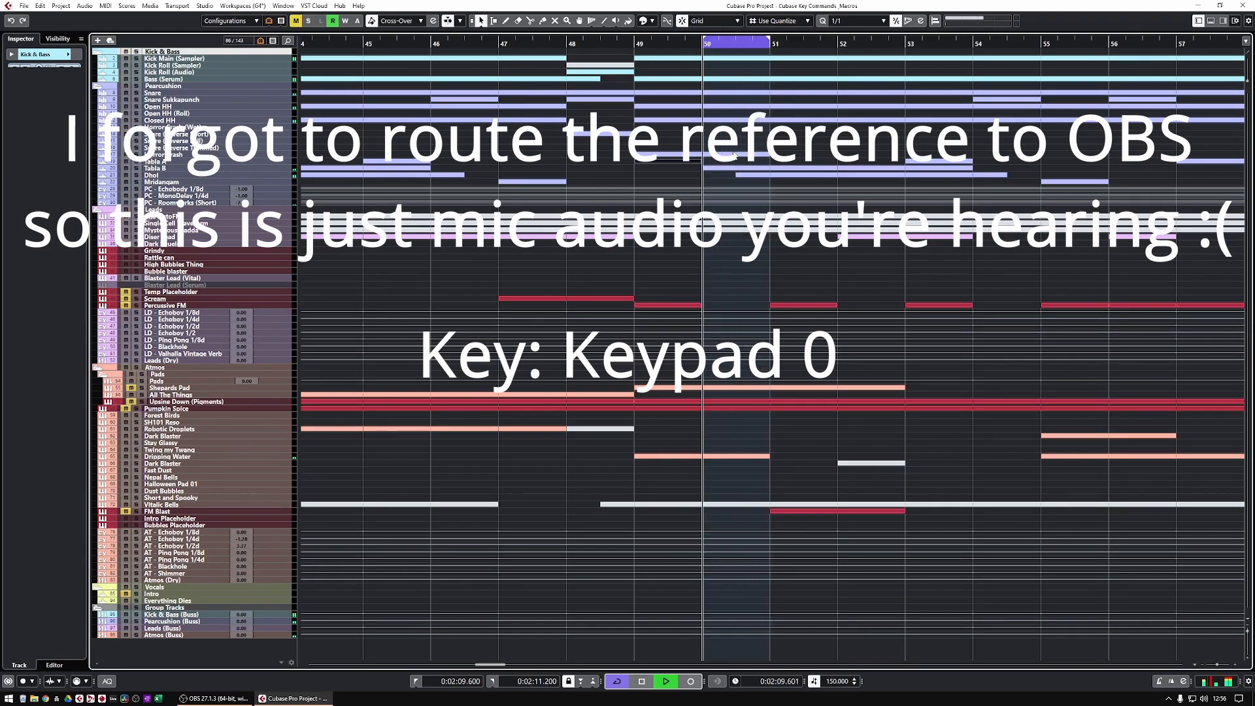
pyautogui.press('KP_0')
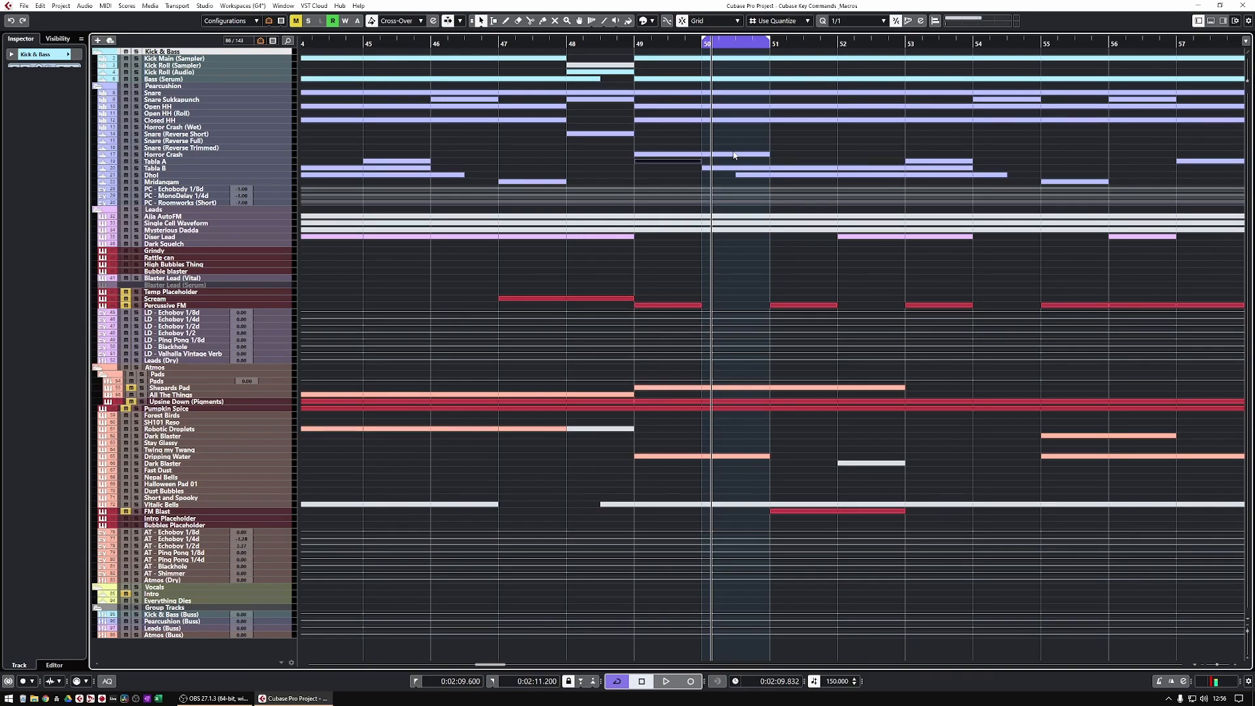
# - Reveal the divided upper track area, and play with the Reference track soloed while shifting the loop range forward to bar 52
pyautogui.press('/')
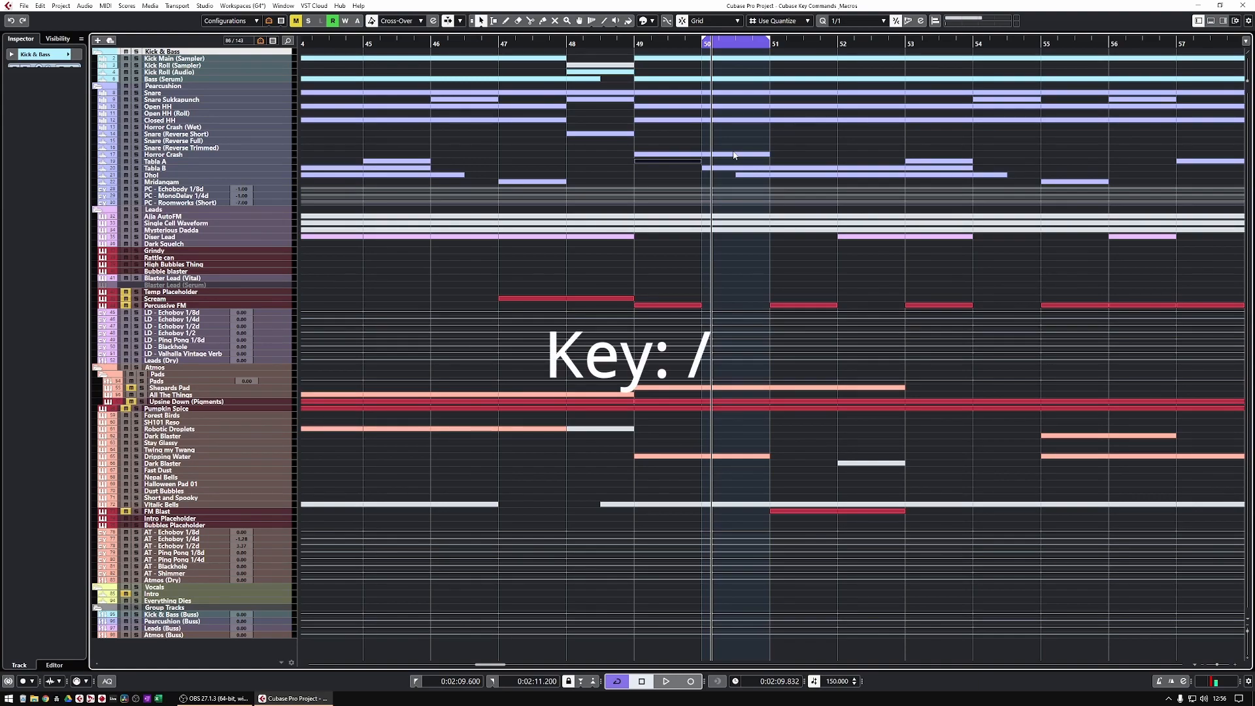
pyautogui.press('/')
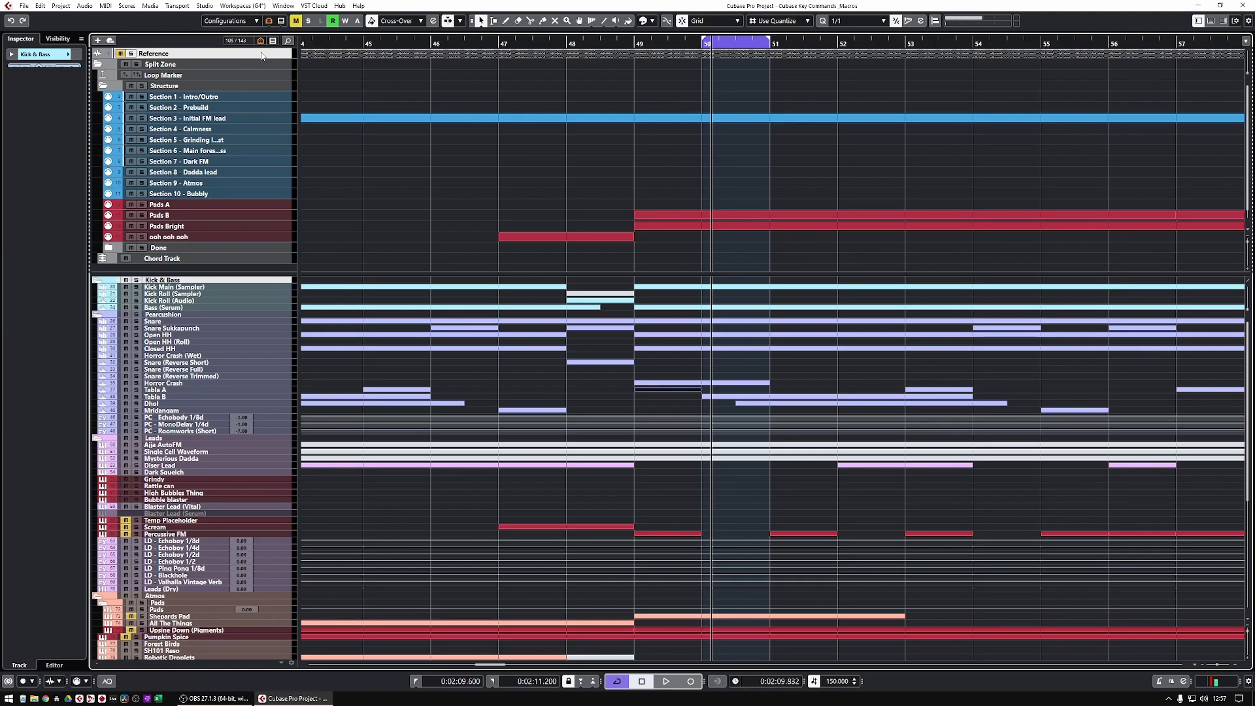
pyautogui.press('s')
pyautogui.press('space')
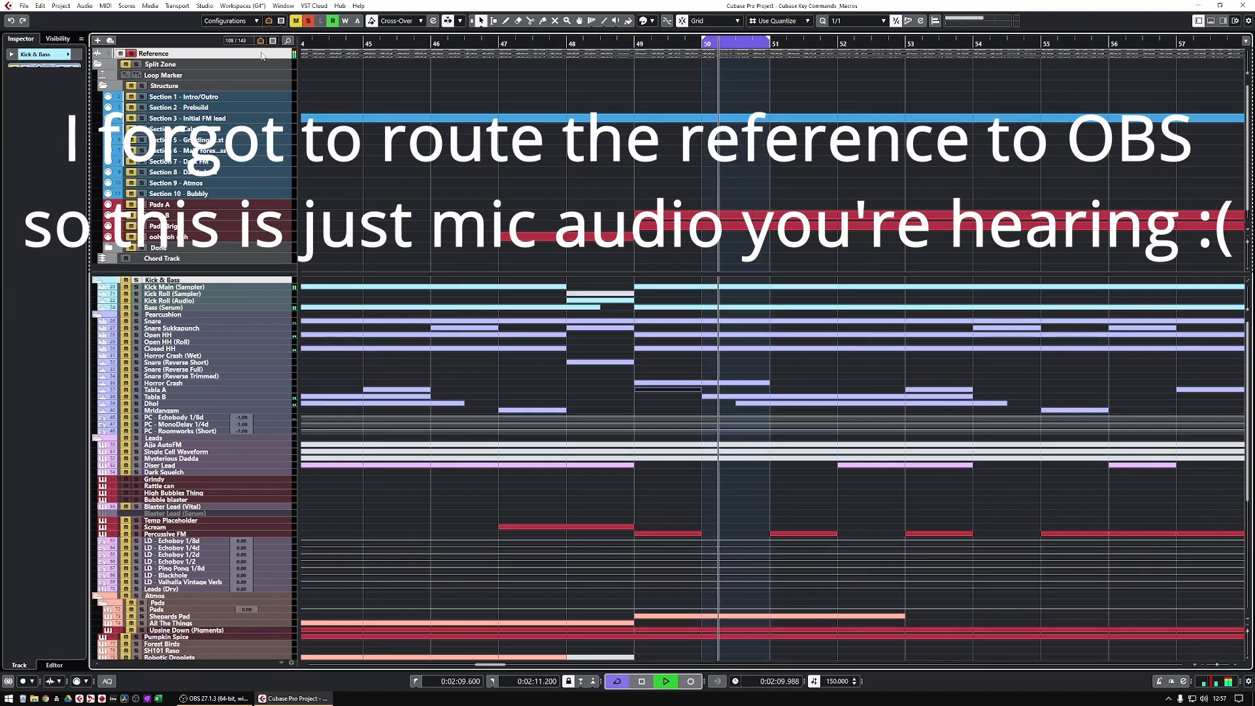
pyautogui.hotkey('shift', 'Right')
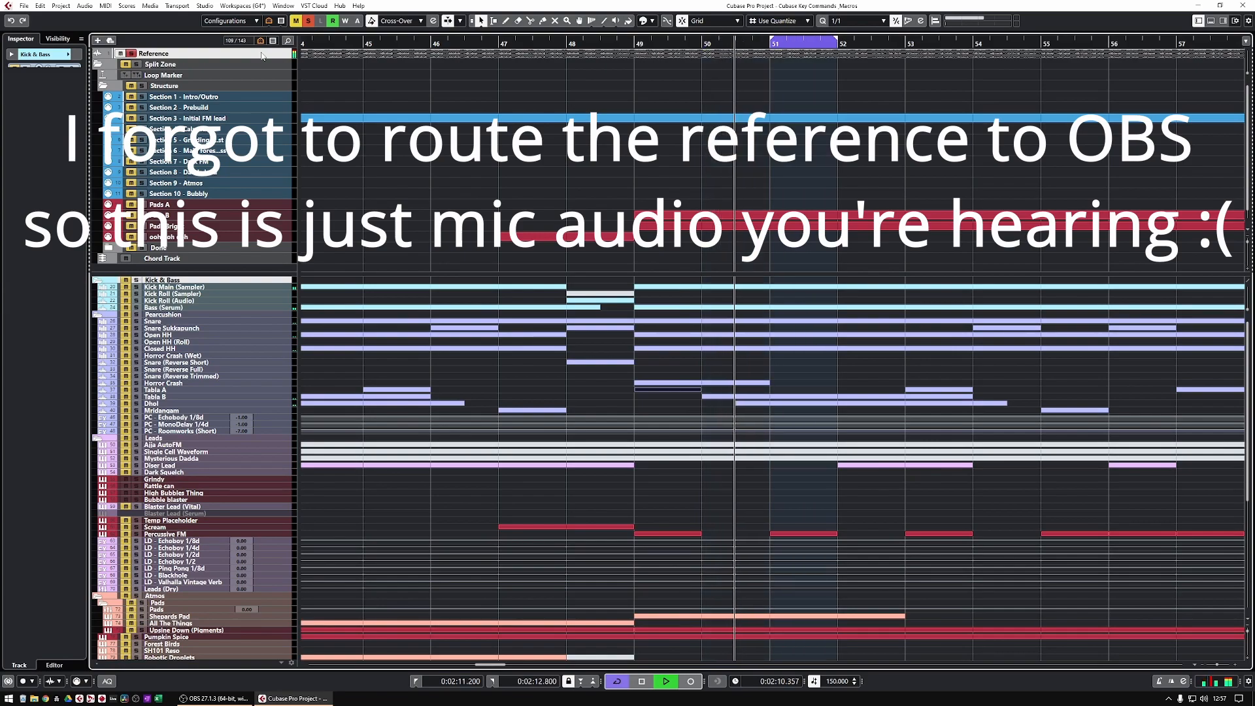
pyautogui.hotkey('shift', 'Right')
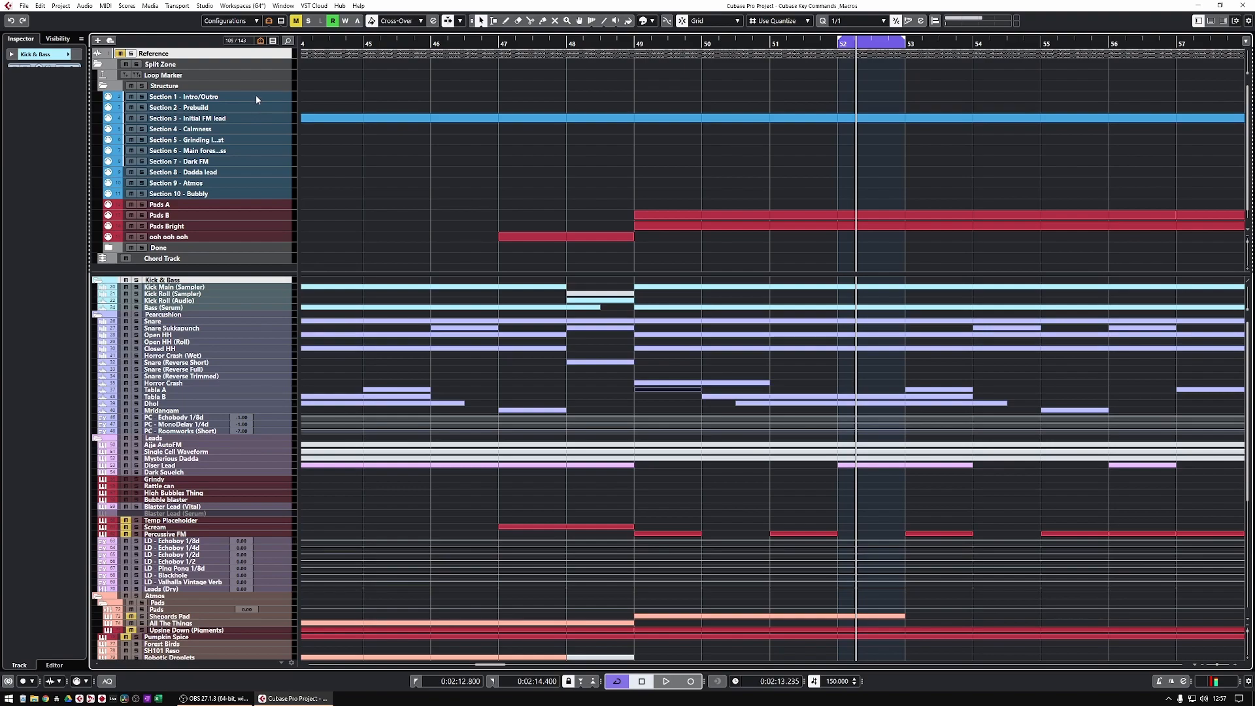
# - Select the Section 3 - Initial FM lead part and zoom out to examine the arrangement's section structure
pyautogui.click(360, 116)
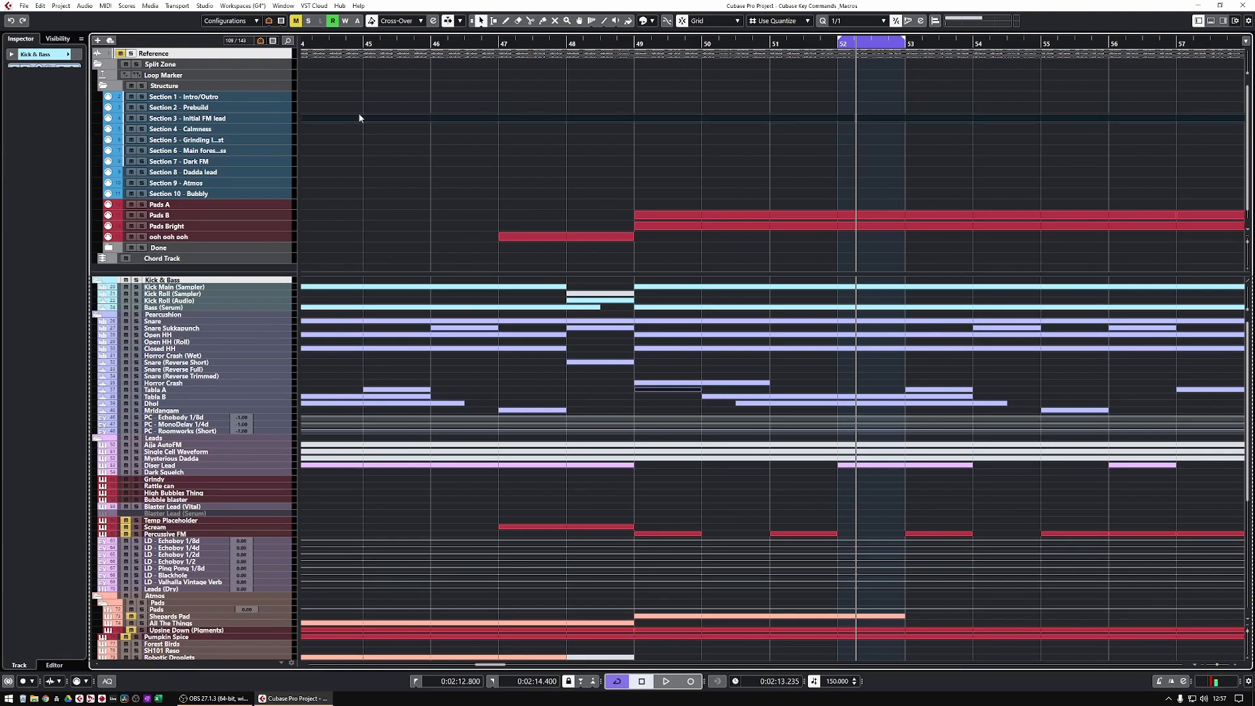
pyautogui.press('g')
pyautogui.press('g')
pyautogui.press('g')
pyautogui.press('g')
pyautogui.press('g')
pyautogui.press('g')
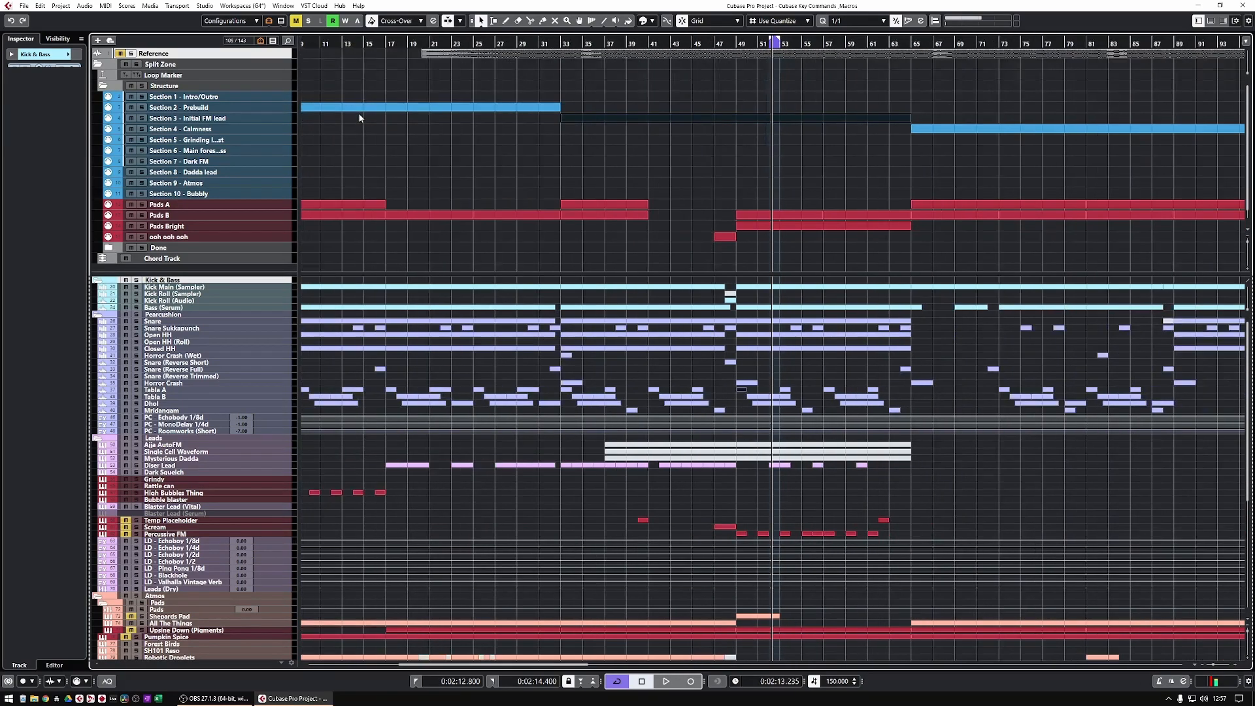
pyautogui.press('g')
pyautogui.press('g')
pyautogui.press('g')
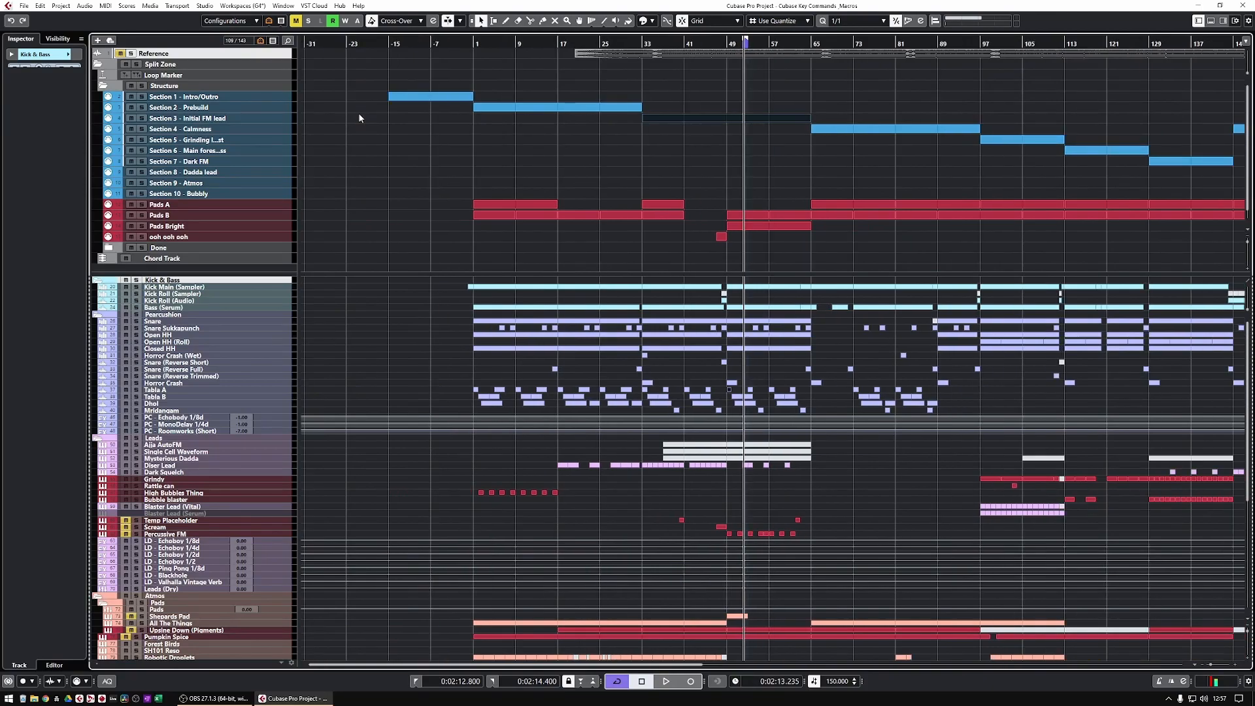
pyautogui.press('g')
pyautogui.press('g')
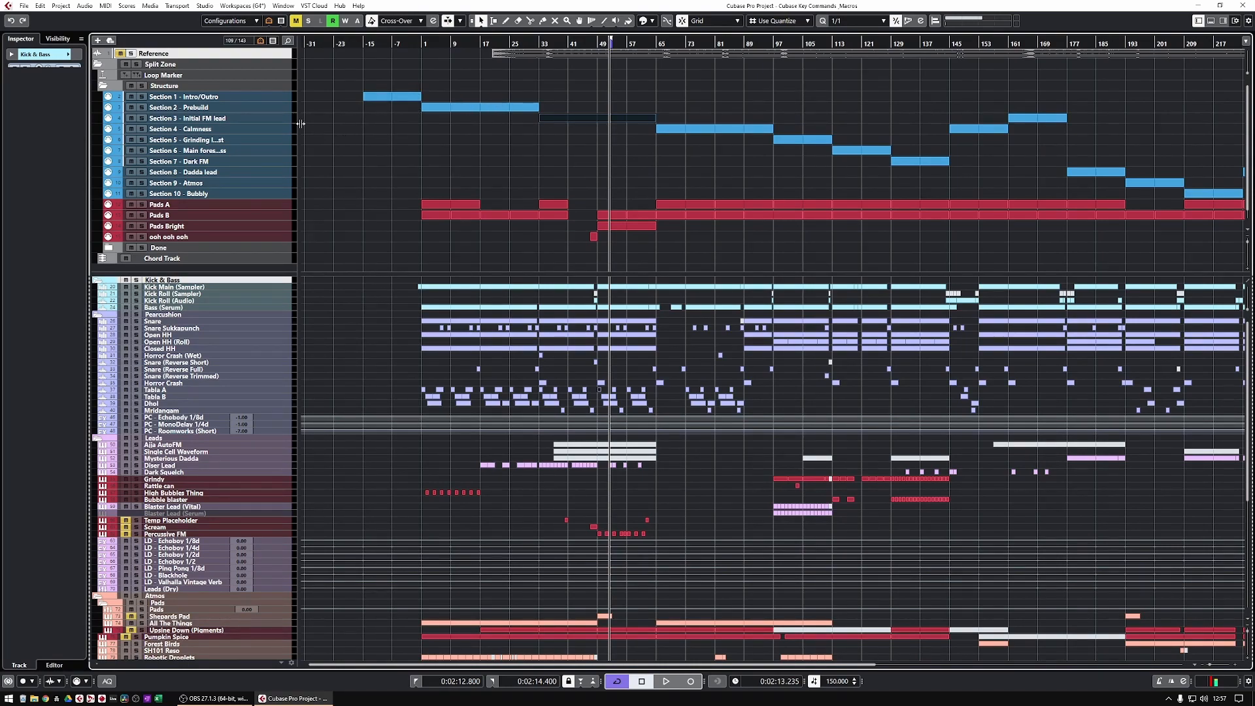
# - Recolour the Section 1 - Intro/Outro track repeatedly through dark blue, red, light purple and light blue, ending on red
pyautogui.click(274, 96)
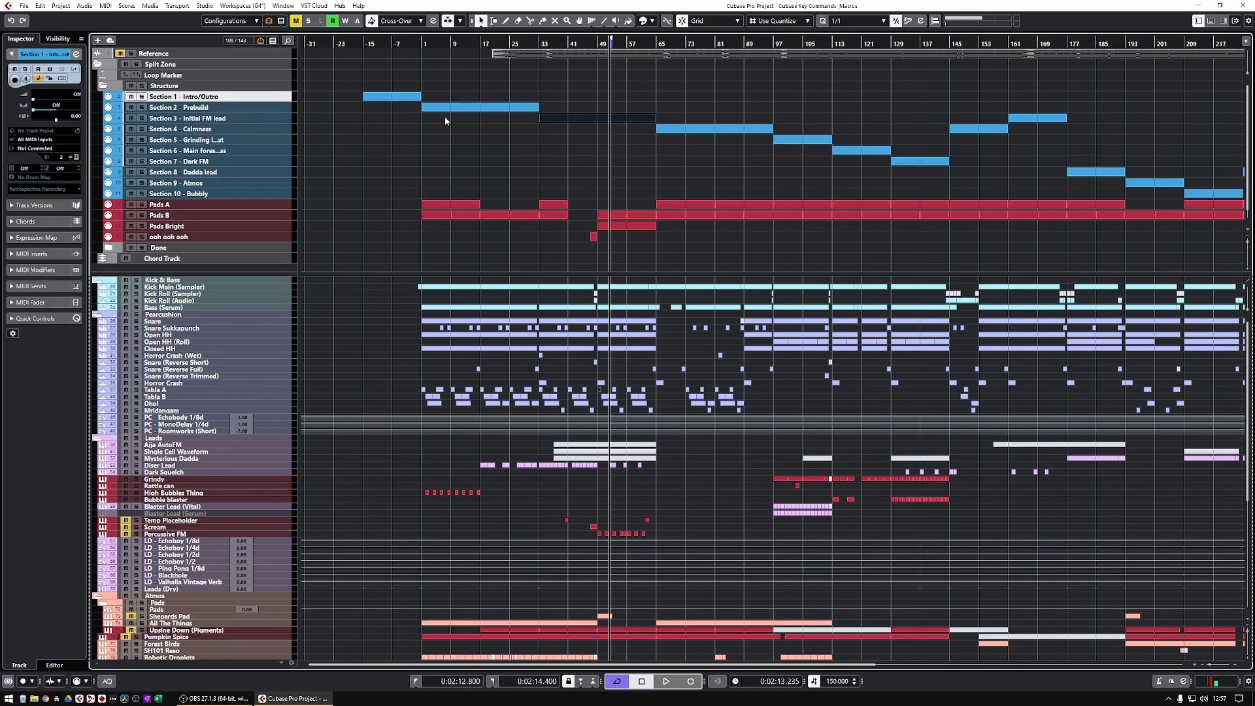
pyautogui.hotkey('alt', 'c')
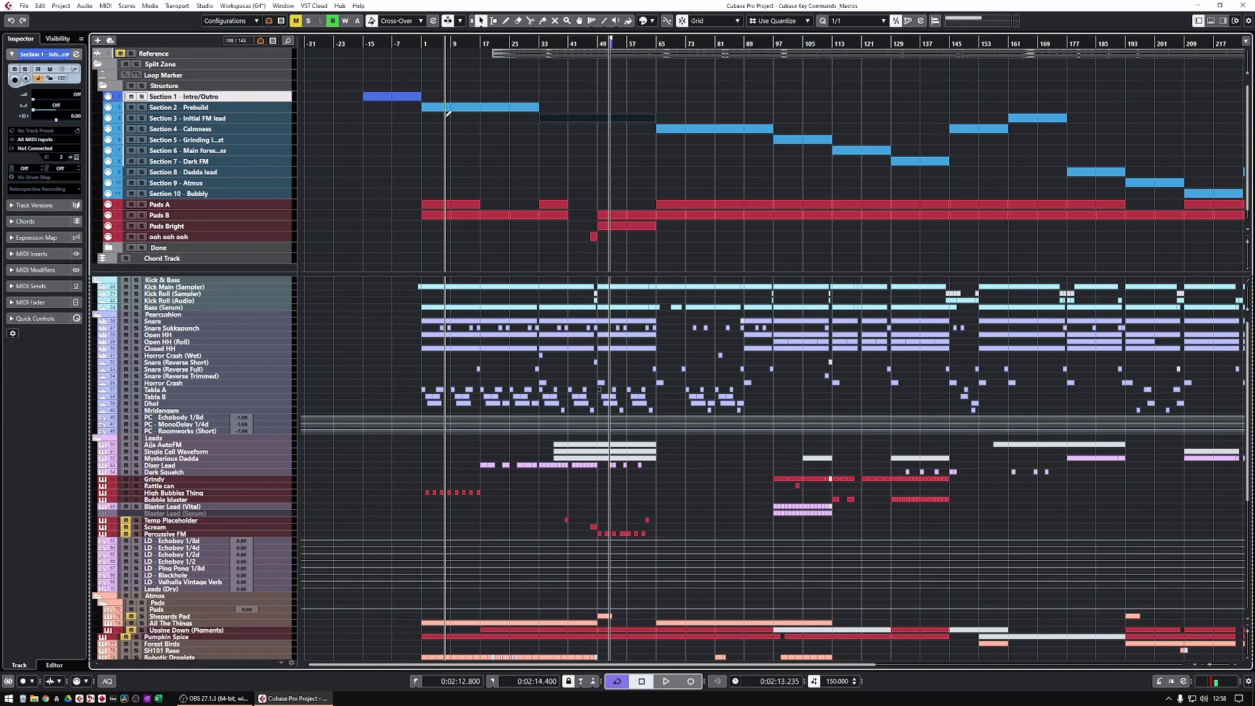
pyautogui.hotkey('alt', '1')
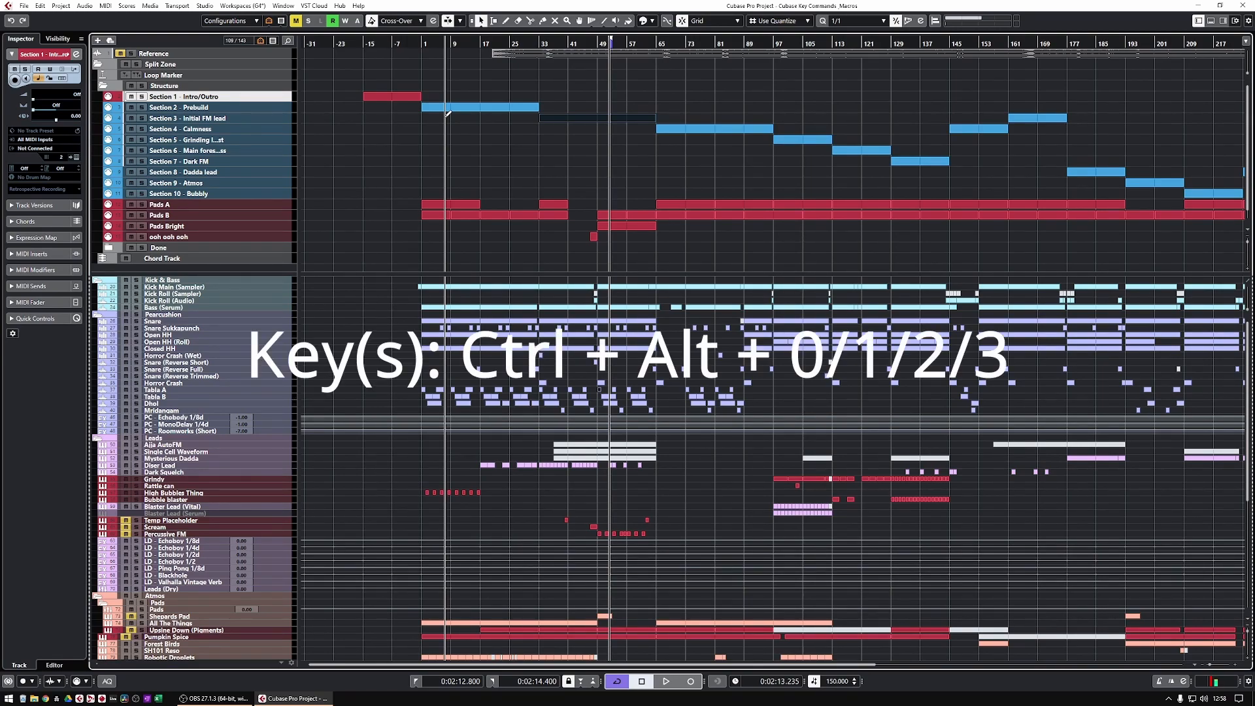
pyautogui.hotkey('ctrl', 'alt', '2')
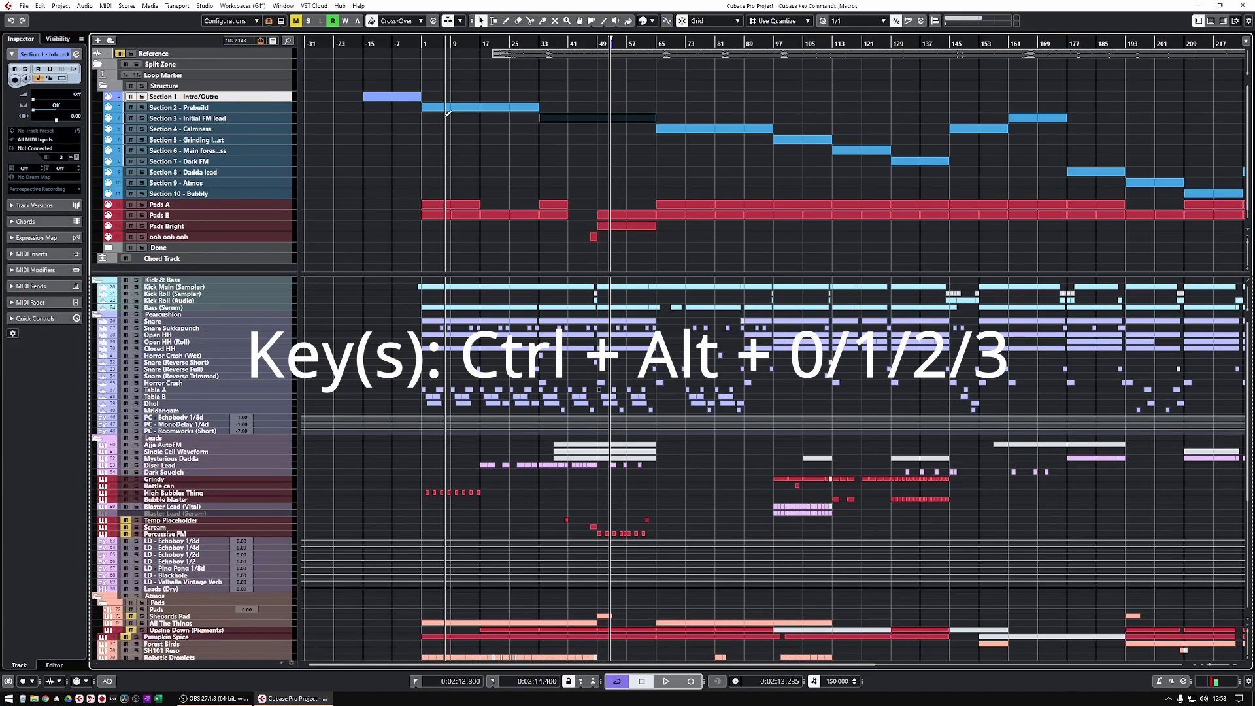
pyautogui.hotkey('ctrl', 'alt', '3')
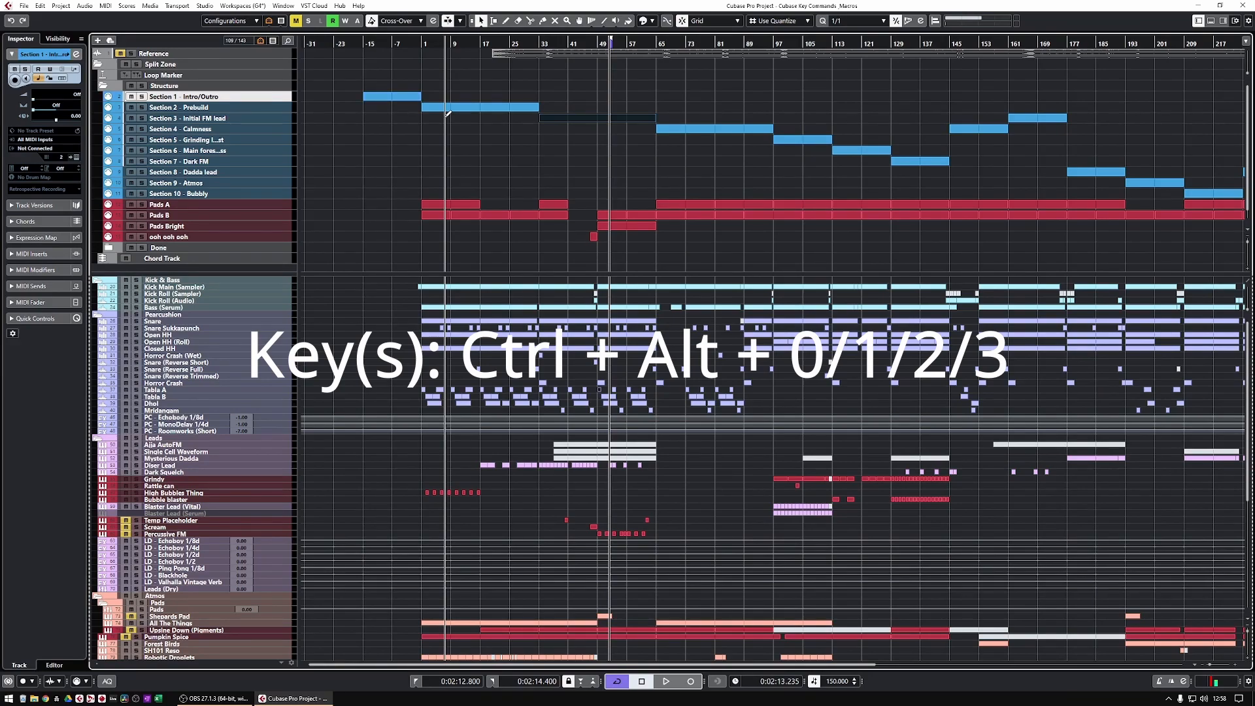
pyautogui.hotkey('ctrl', 'alt', '3')
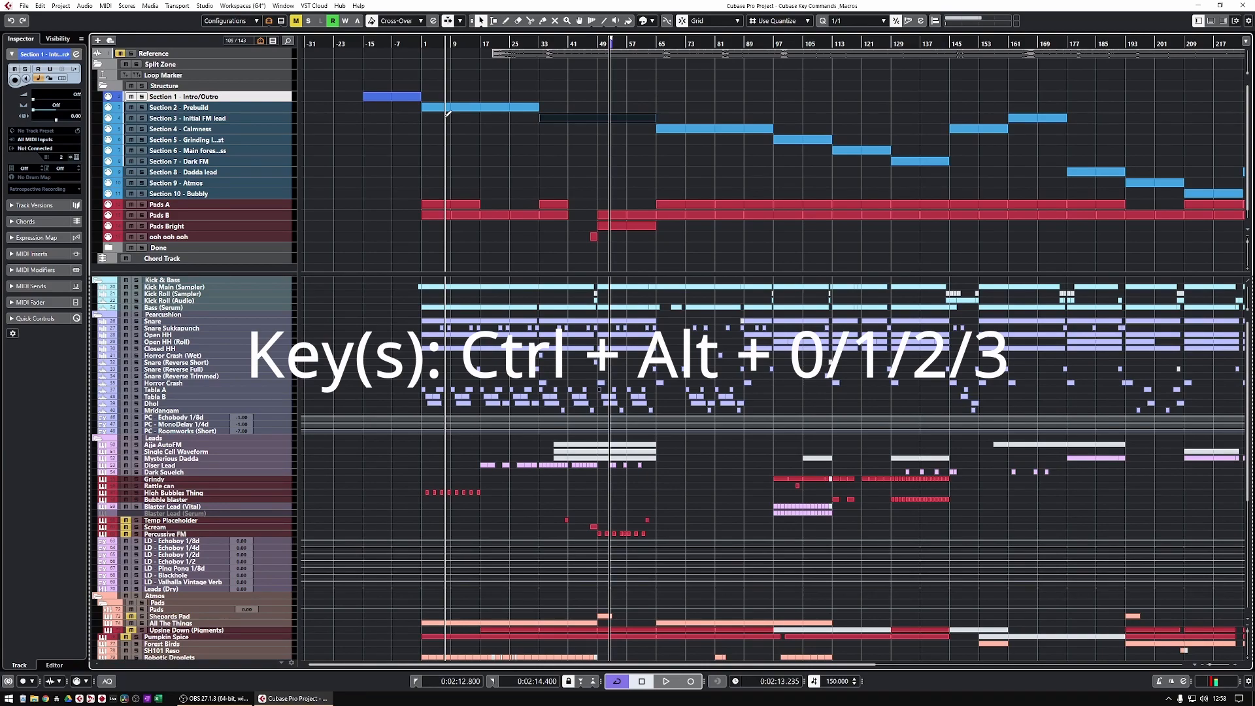
pyautogui.hotkey('ctrl', 'alt', '0')
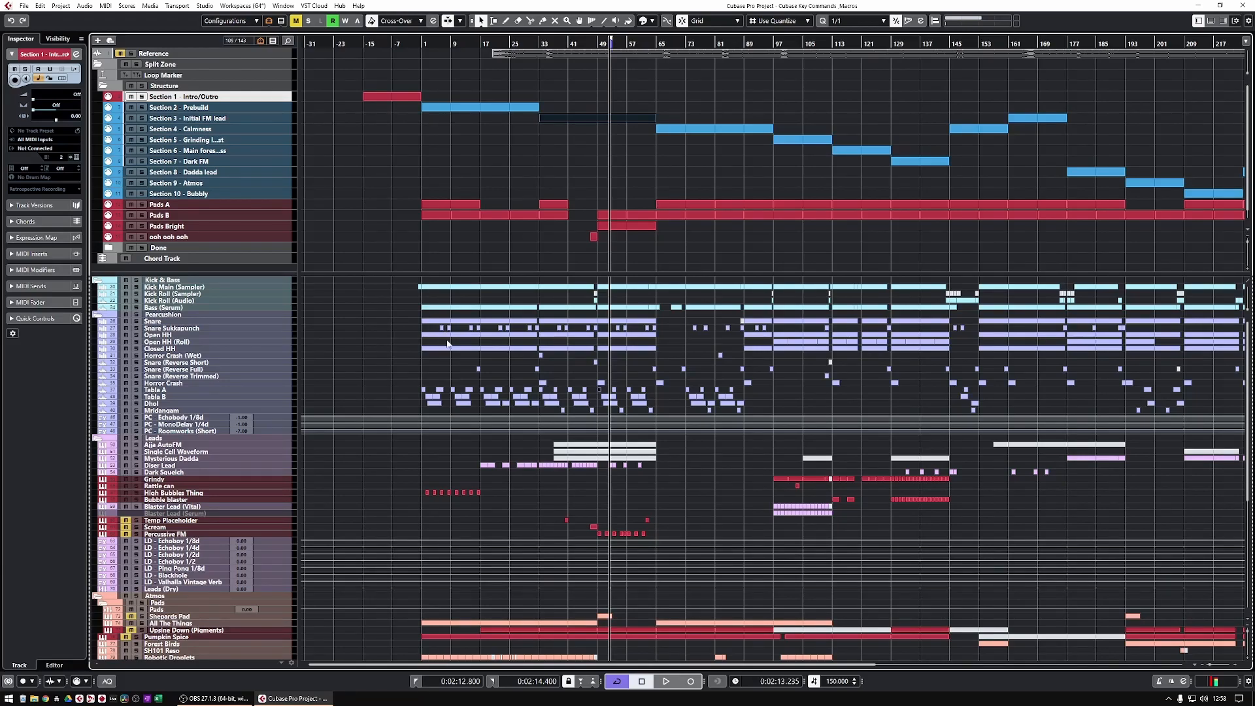
# - Undo the colour changes on the Section 1 - Intro/Outro track
pyautogui.scroll(-5, 469, 337)
pyautogui.scroll(5, 464, 346)
pyautogui.hotkey('ctrl', 'z')
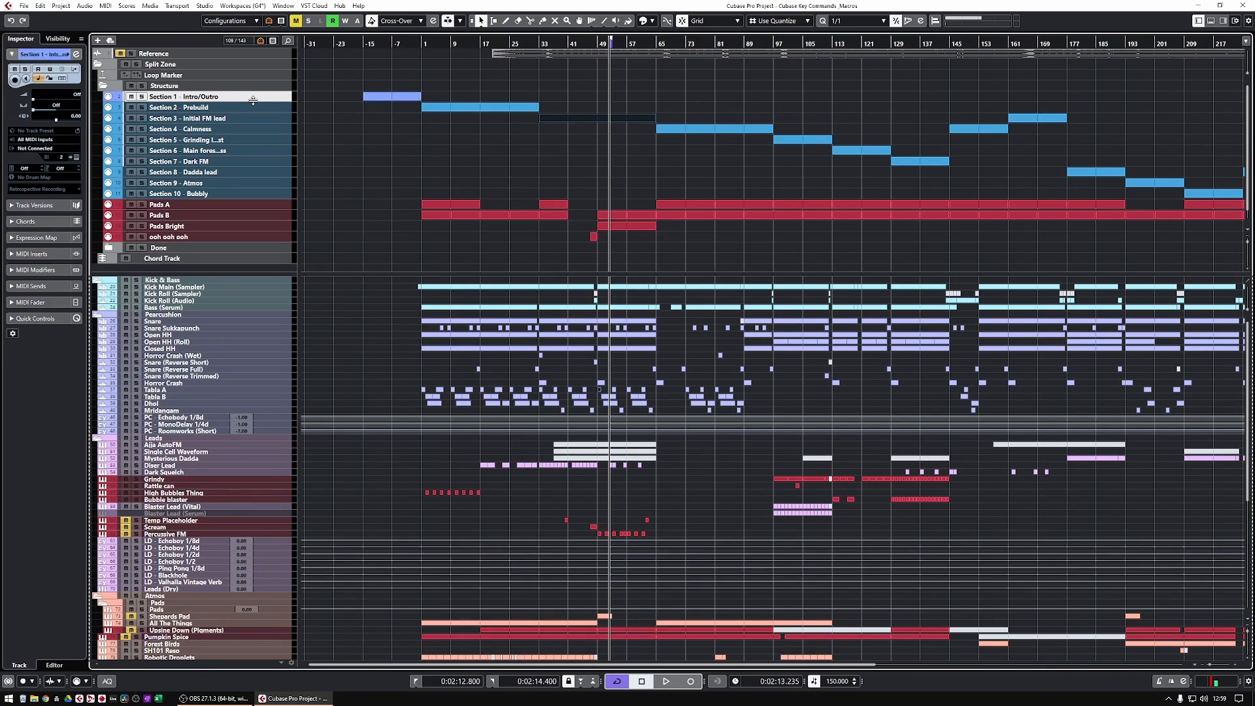
pyautogui.hotkey('ctrl', 'z')
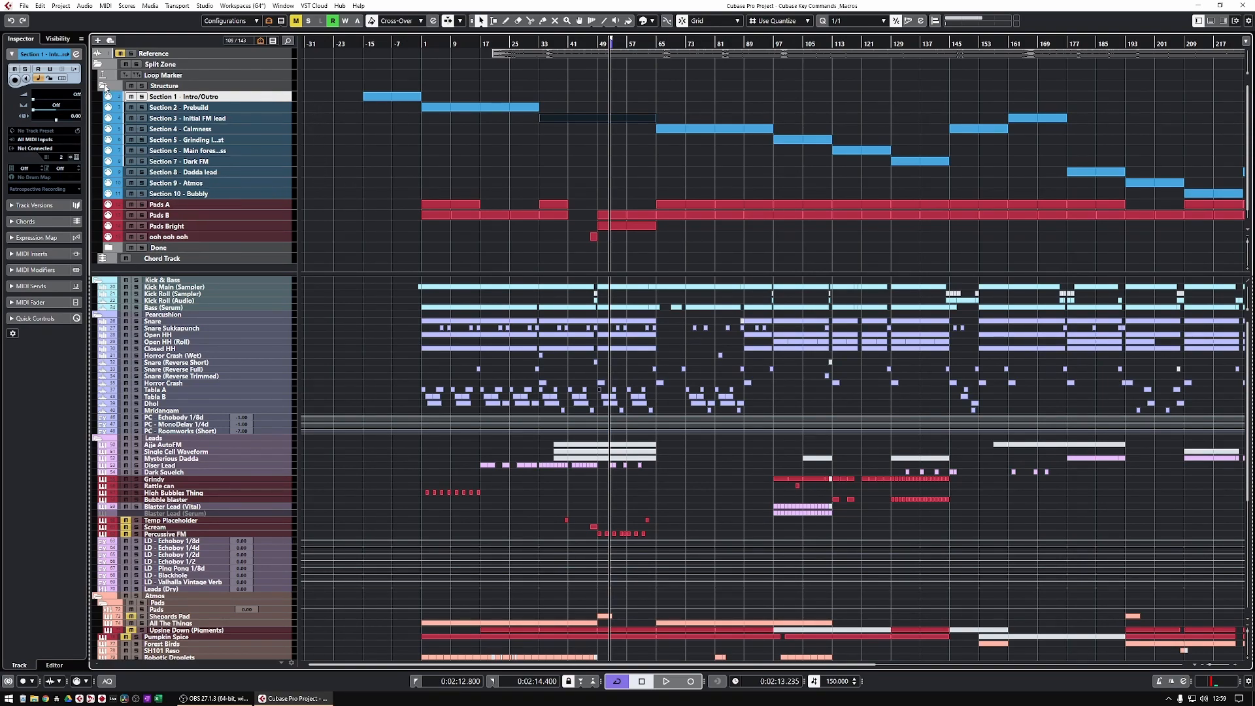
# - Collapse the Structure folder, and shrink the upper track area around the enlarged Structure and Chord Track rows
pyautogui.click(103, 86)
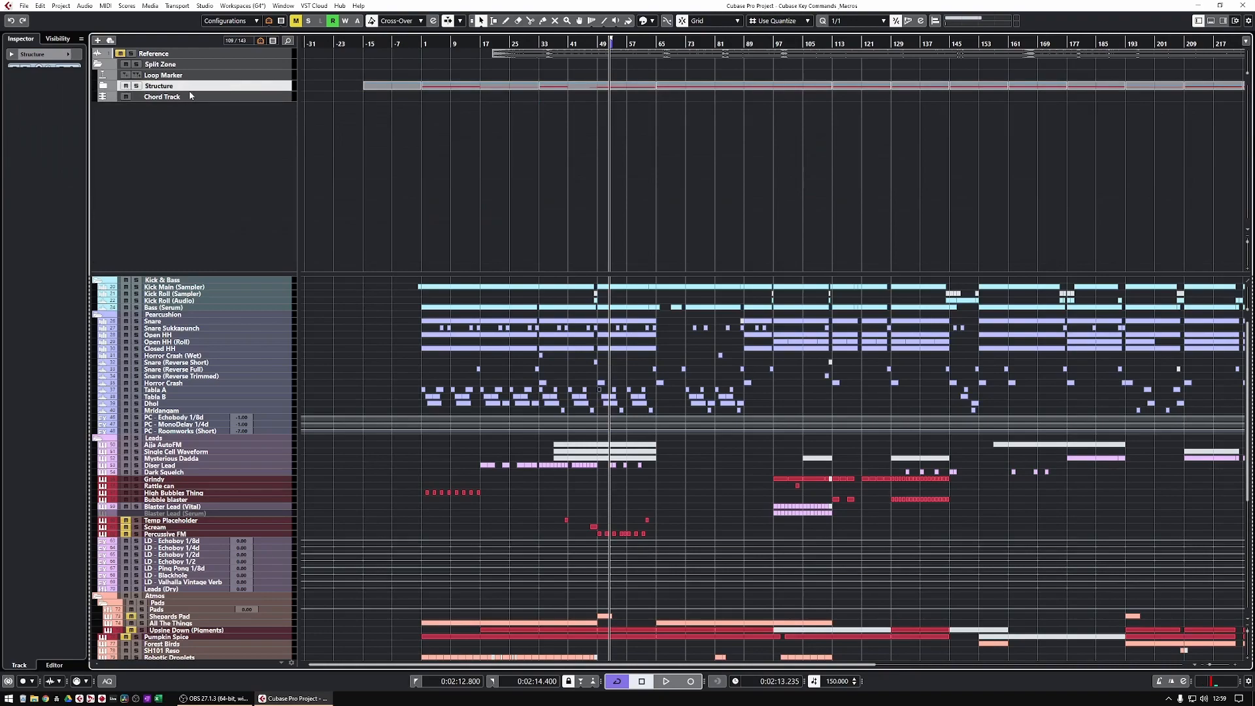
pyautogui.click(240, 97)
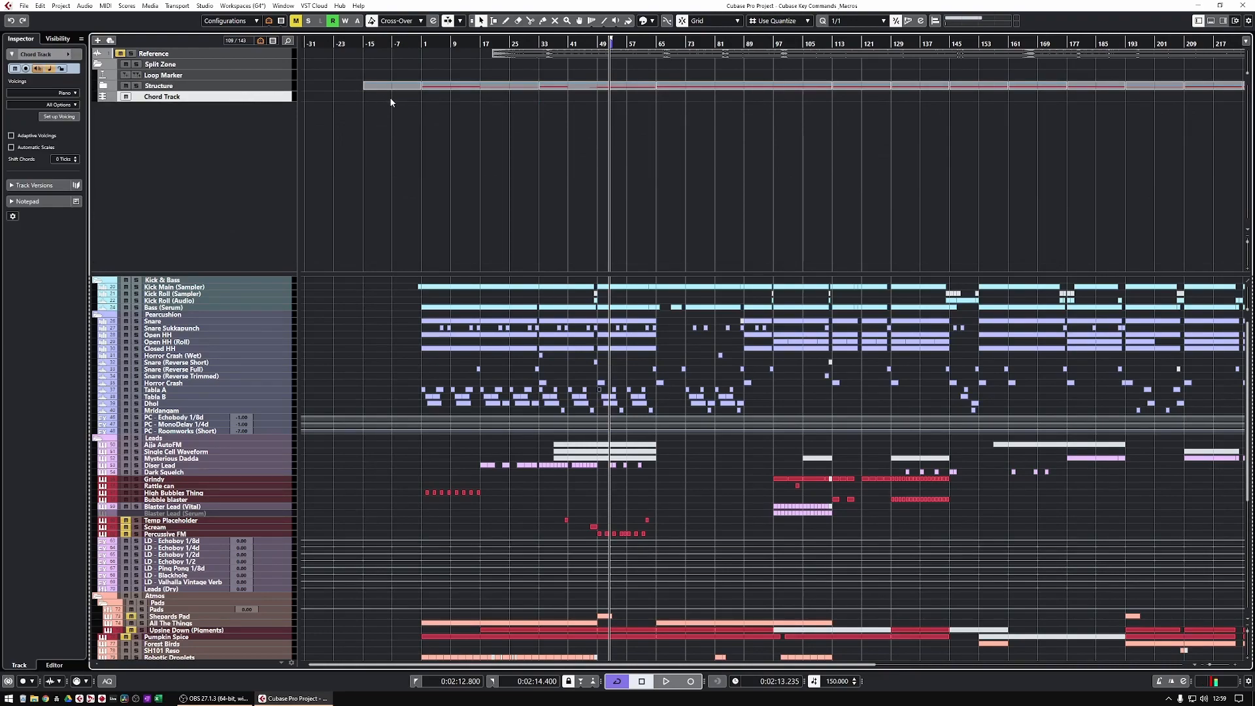
pyautogui.press('g')
pyautogui.press('g')
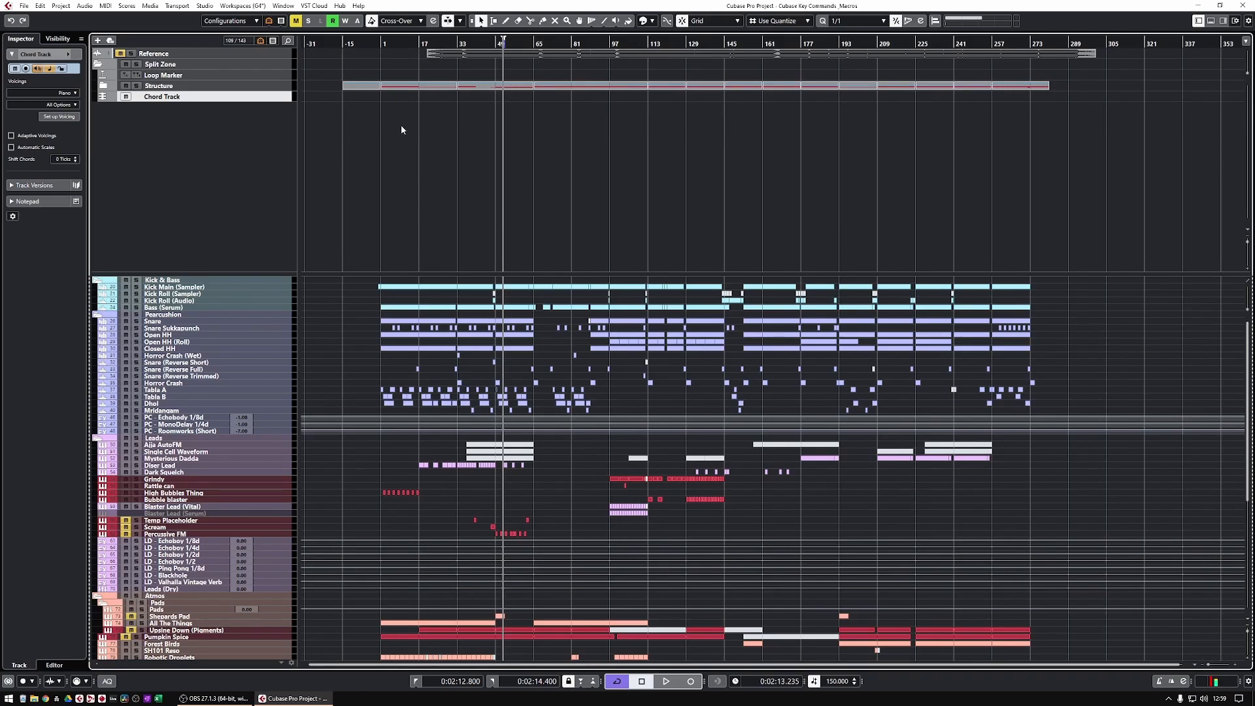
pyautogui.moveTo(286, 271); pyautogui.dragTo(288, 117)
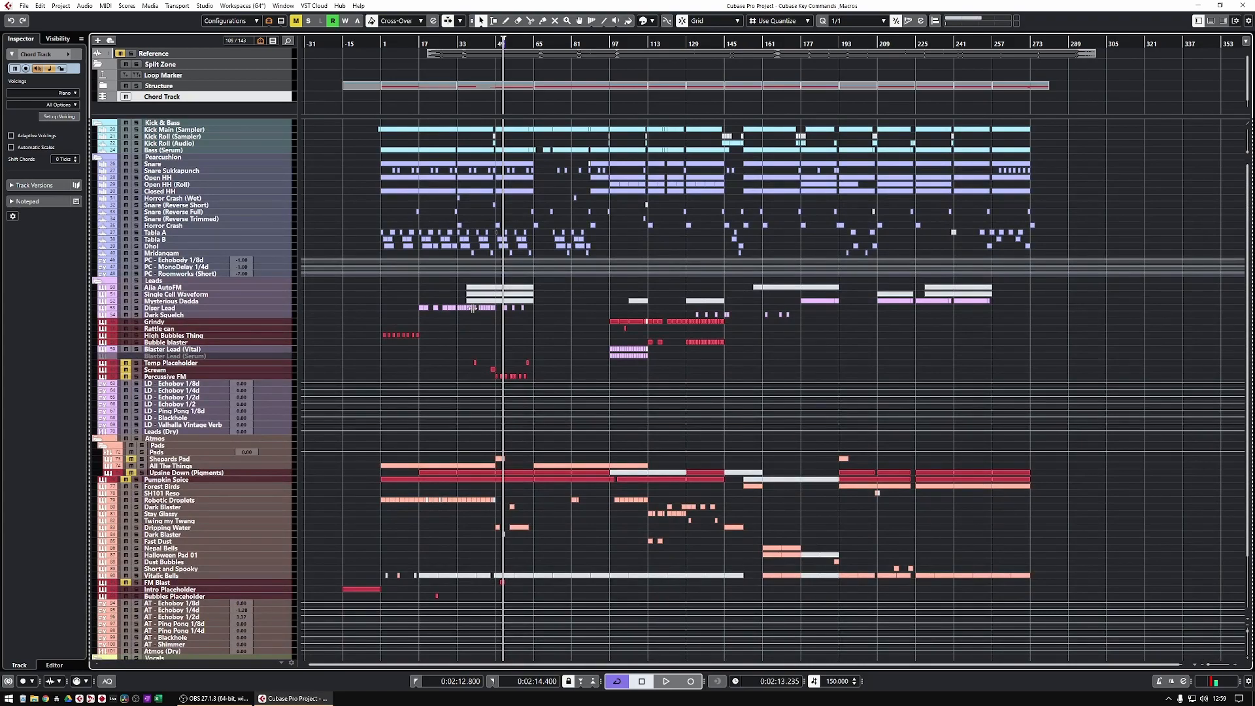
pyautogui.hotkey('shift', 'h')
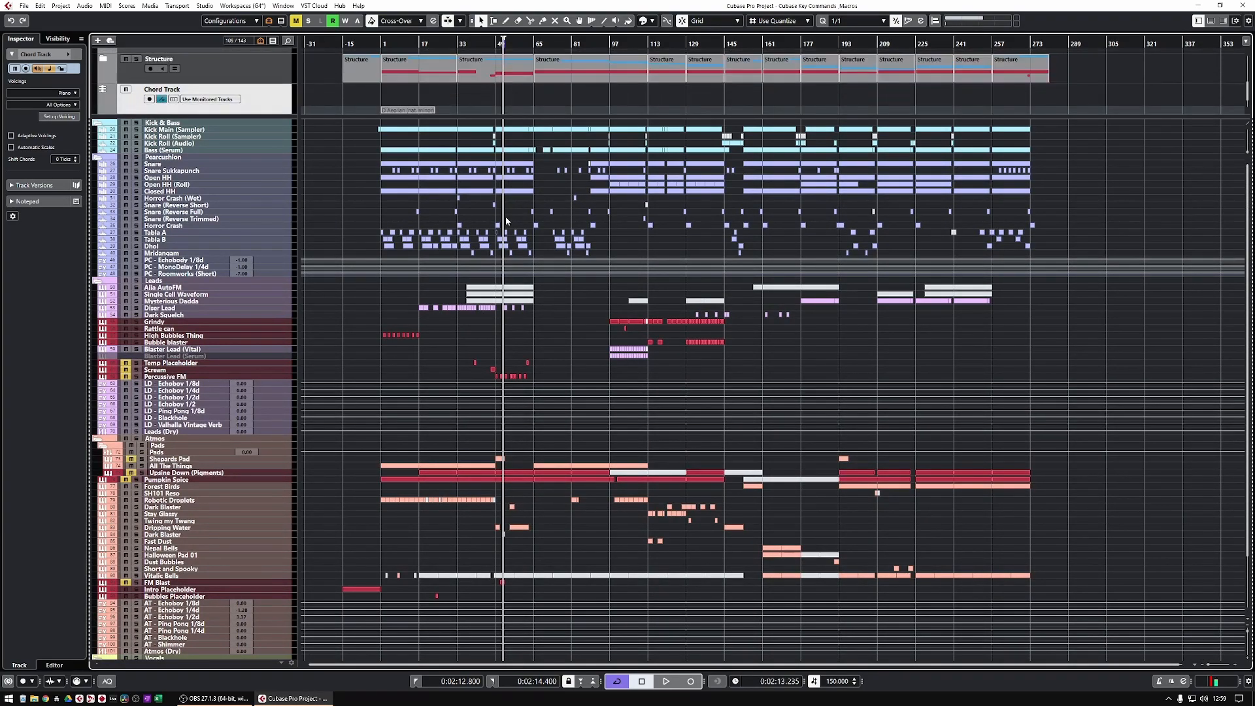
# - Open the Diser Lead part at bar 52 in the Key Editor
pyautogui.press('h')
pyautogui.press('h')
pyautogui.press('h')
pyautogui.press('h')
pyautogui.press('h')
pyautogui.press('h')
pyautogui.press('h')
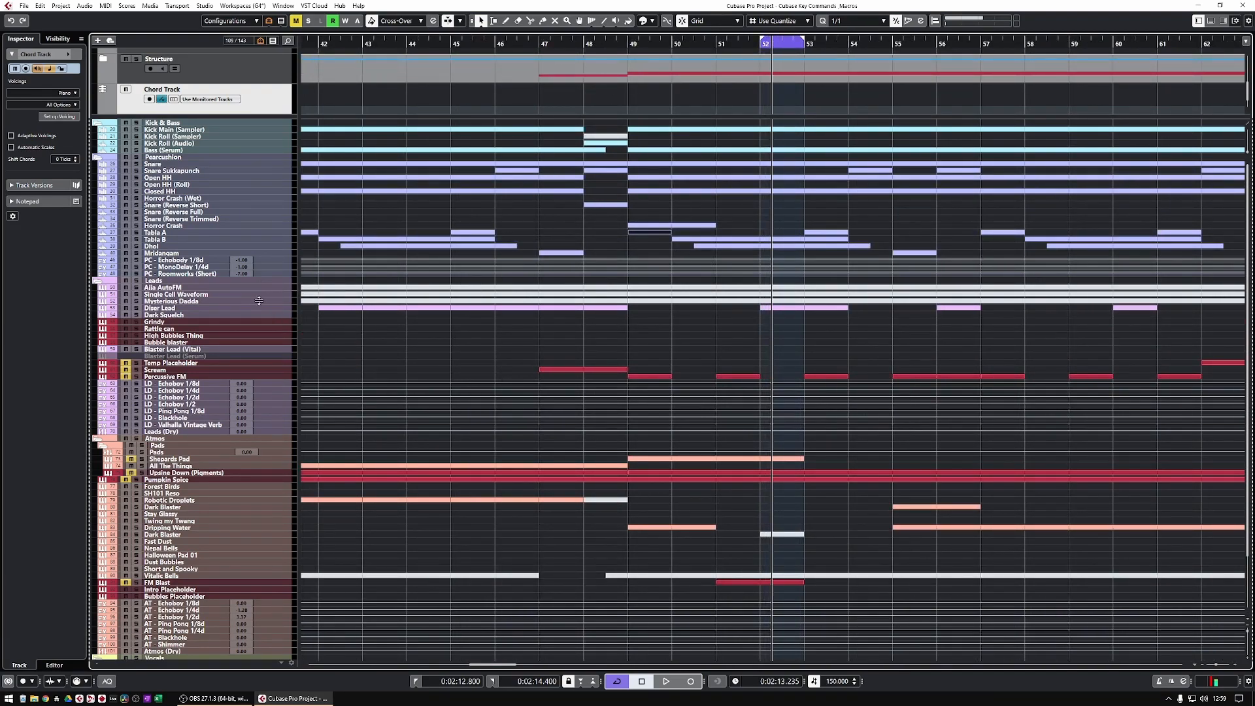
pyautogui.click(279, 289)
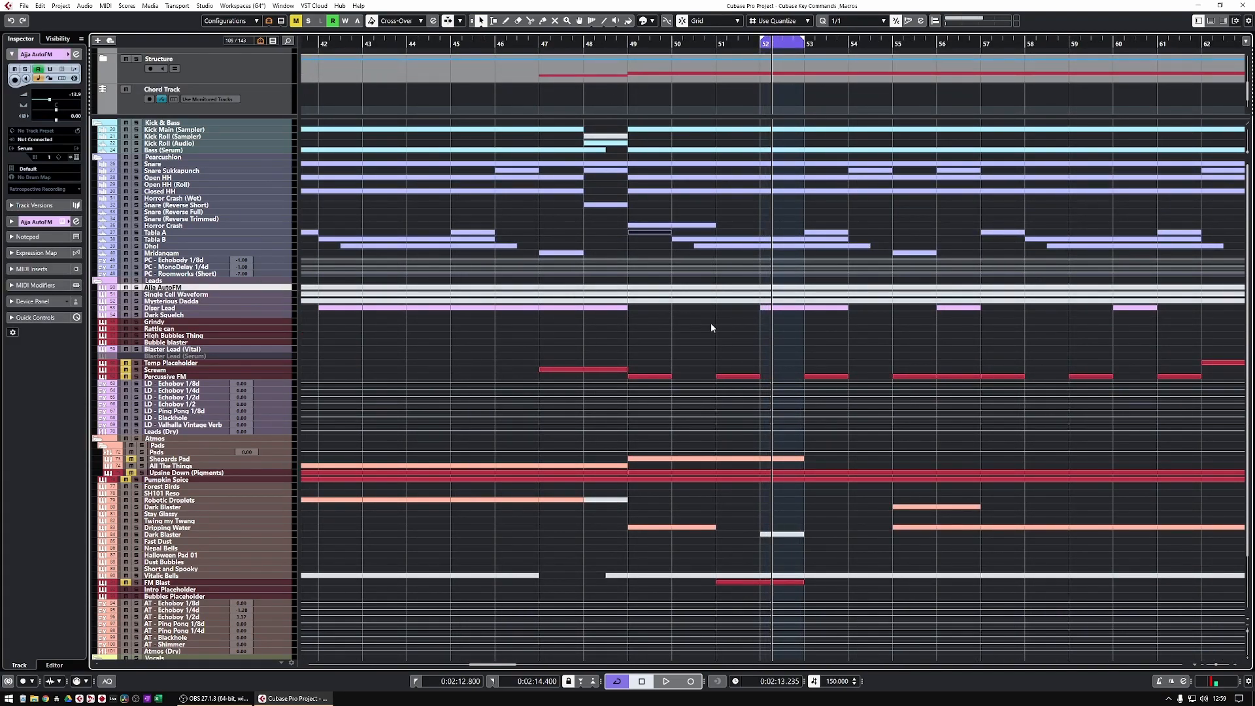
pyautogui.doubleClick(797, 308)
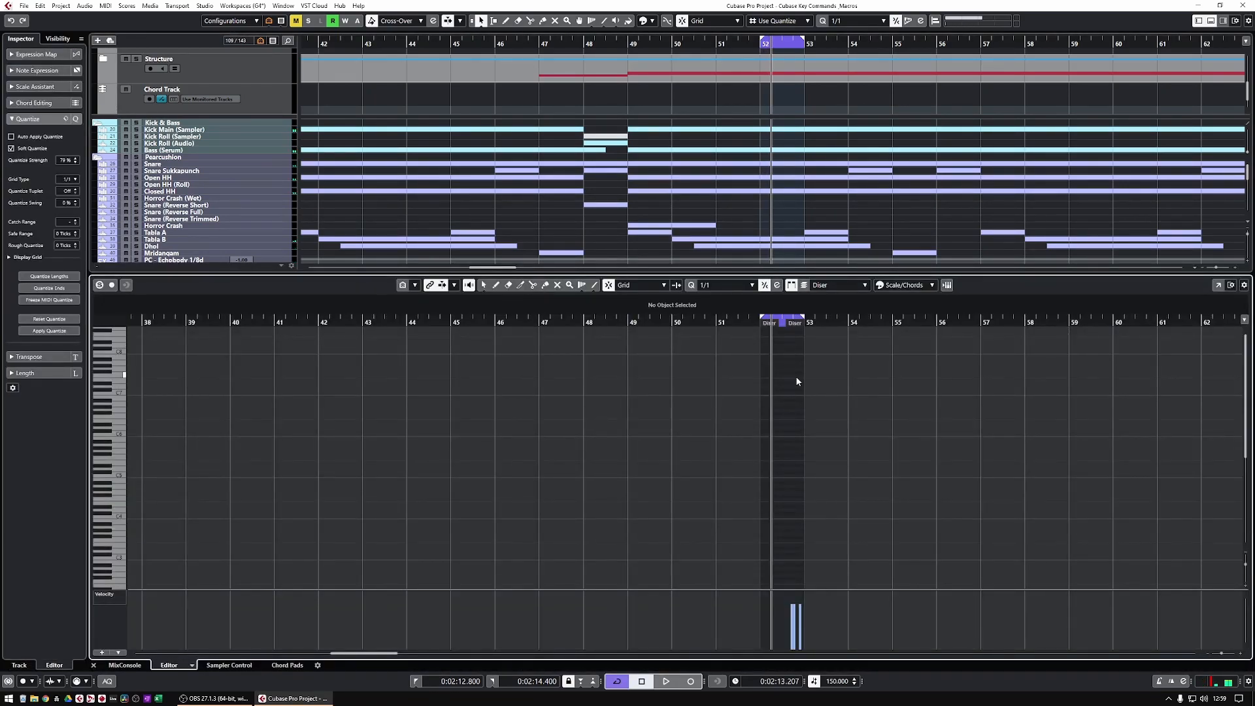
# - Zoom in on the three notes in the second half of bar 52 in the Diser part
pyautogui.press('h')
pyautogui.press('h')
pyautogui.press('h')
pyautogui.press('h')
pyautogui.press('h')
pyautogui.press('h')
pyautogui.press('h')
pyautogui.press('h')
pyautogui.press('h')
pyautogui.press('h')
pyautogui.press('h')
pyautogui.press('h')
pyautogui.press('h')
pyautogui.press('h')
pyautogui.press('h')
pyautogui.press('h')
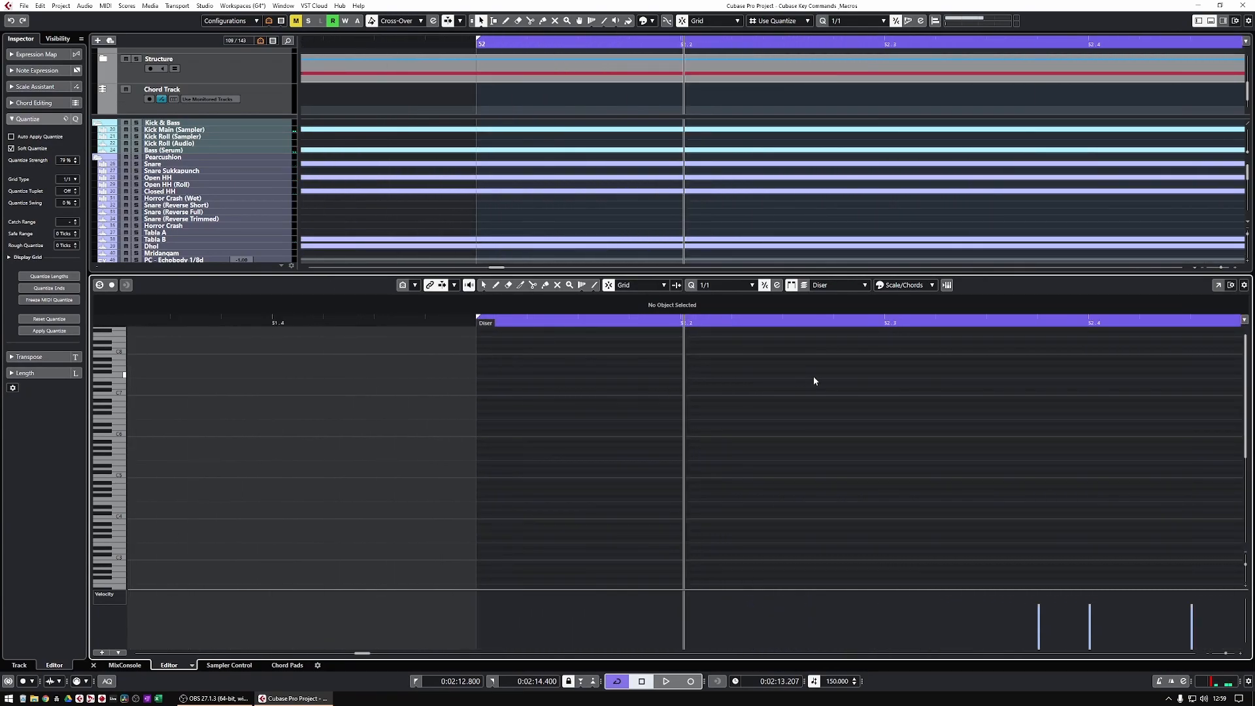
pyautogui.scroll(-5, 947, 409)
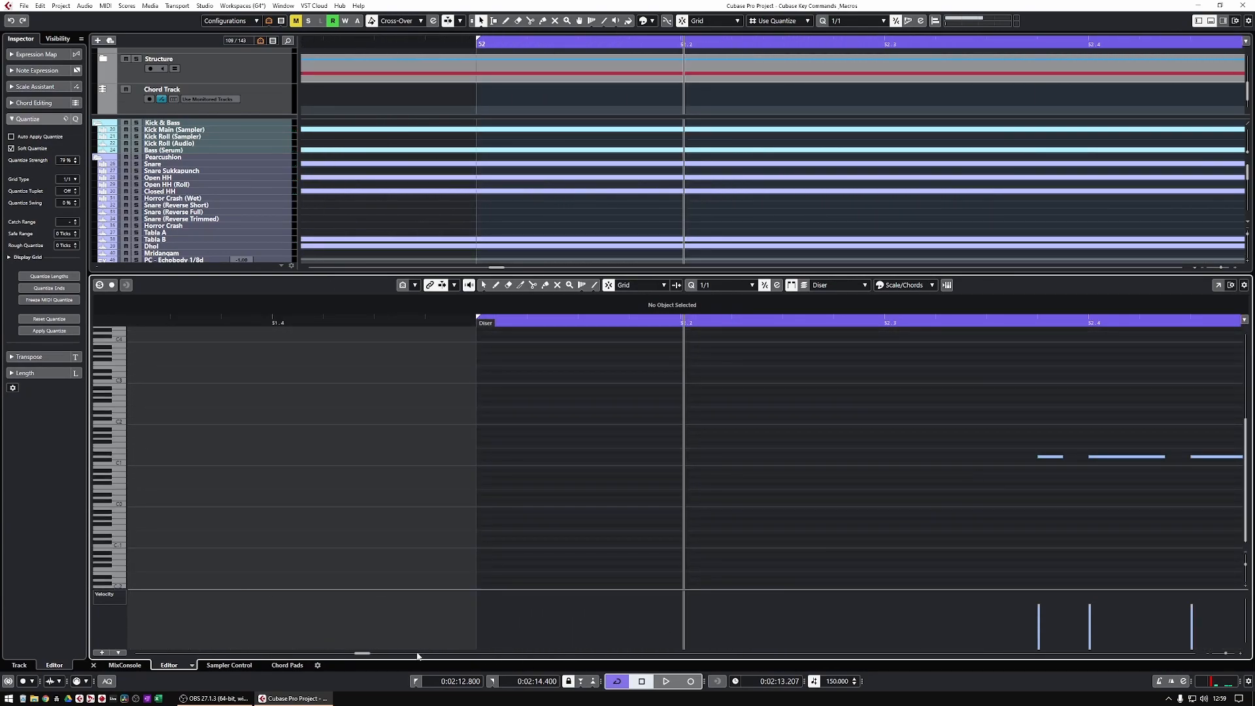
pyautogui.moveTo(364, 654); pyautogui.dragTo(364, 654)
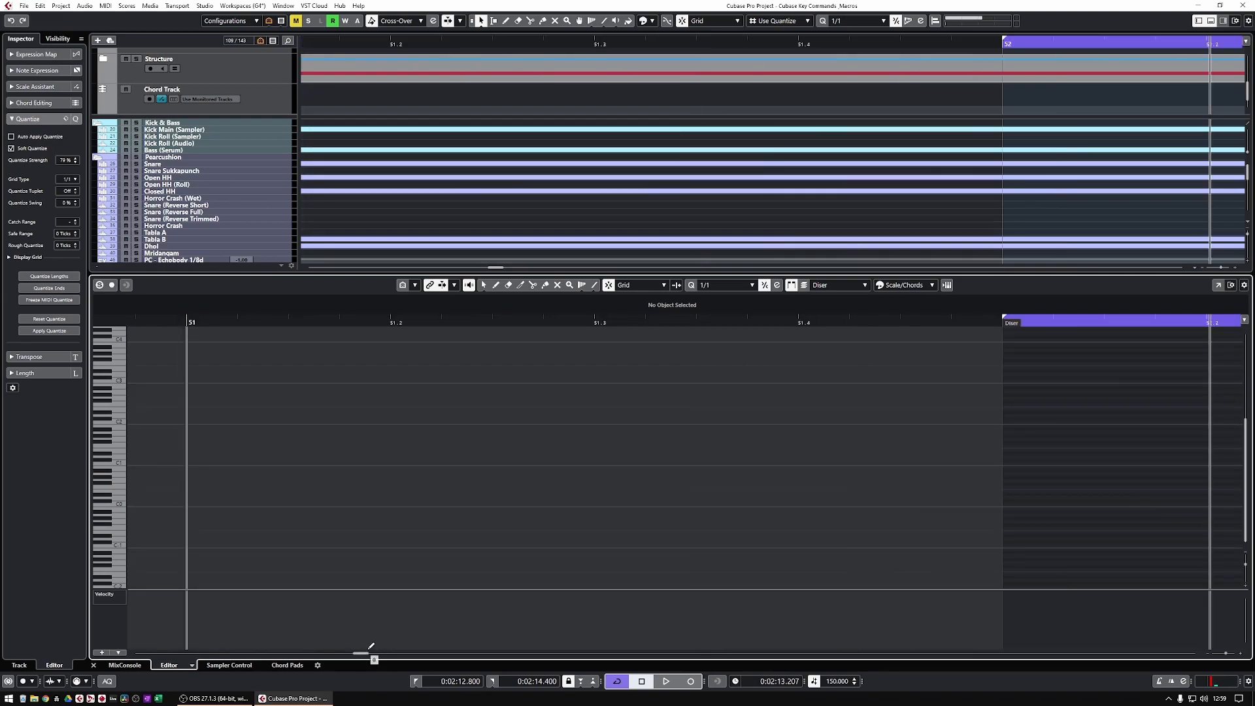
pyautogui.click(633, 655)
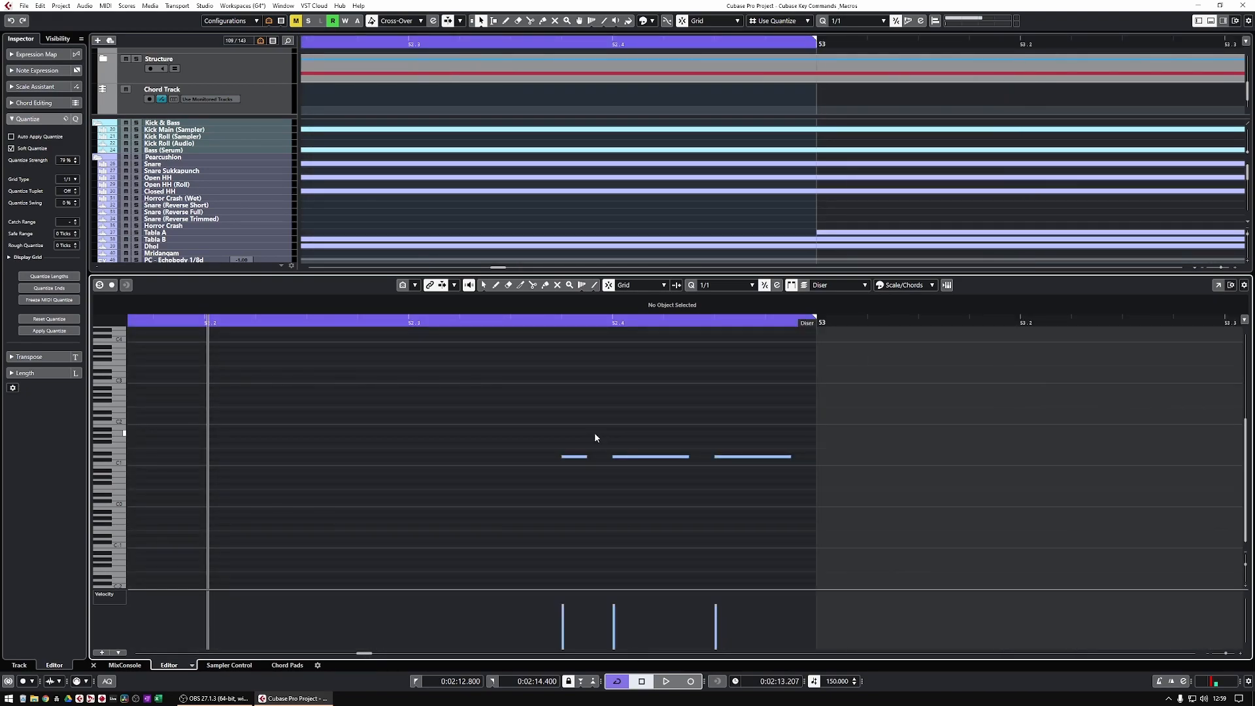
# - Set the quantize preset to 1/16, and transpose the first of the three notes up and back down to D1
pyautogui.hotkey('alt', '5')
pyautogui.click(576, 456)
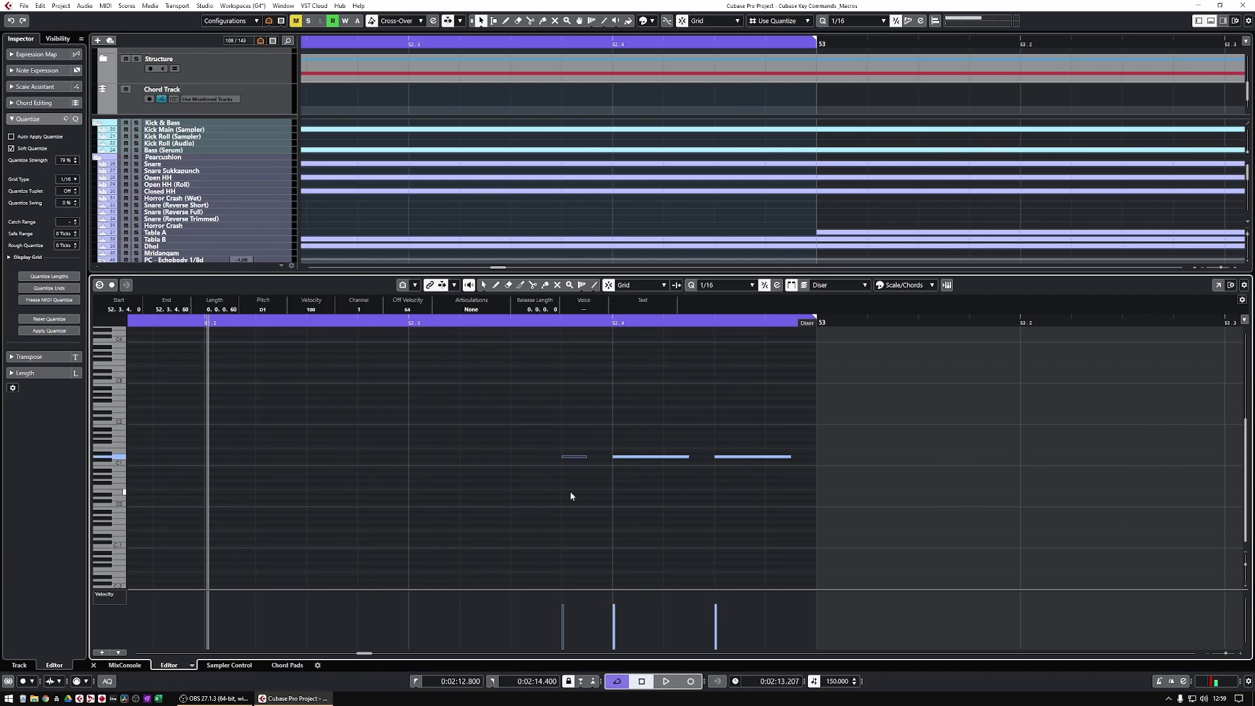
pyautogui.press('Up')
pyautogui.press('Down')
# - Switch the editor's event colouring to Velocity
pyautogui.click(931, 290)
pyautogui.click(916, 294)
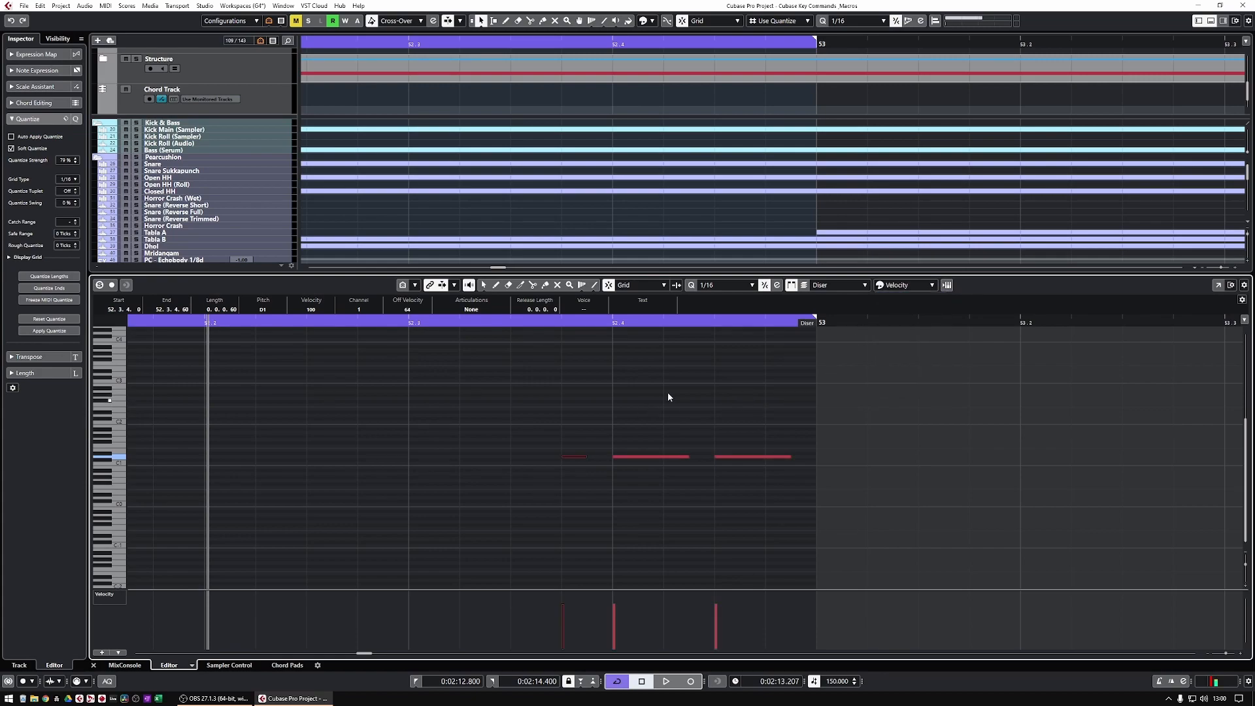
# - Switch the Key Editor's event colouring to Pitch and on to Scale/Chords
pyautogui.click(917, 288)
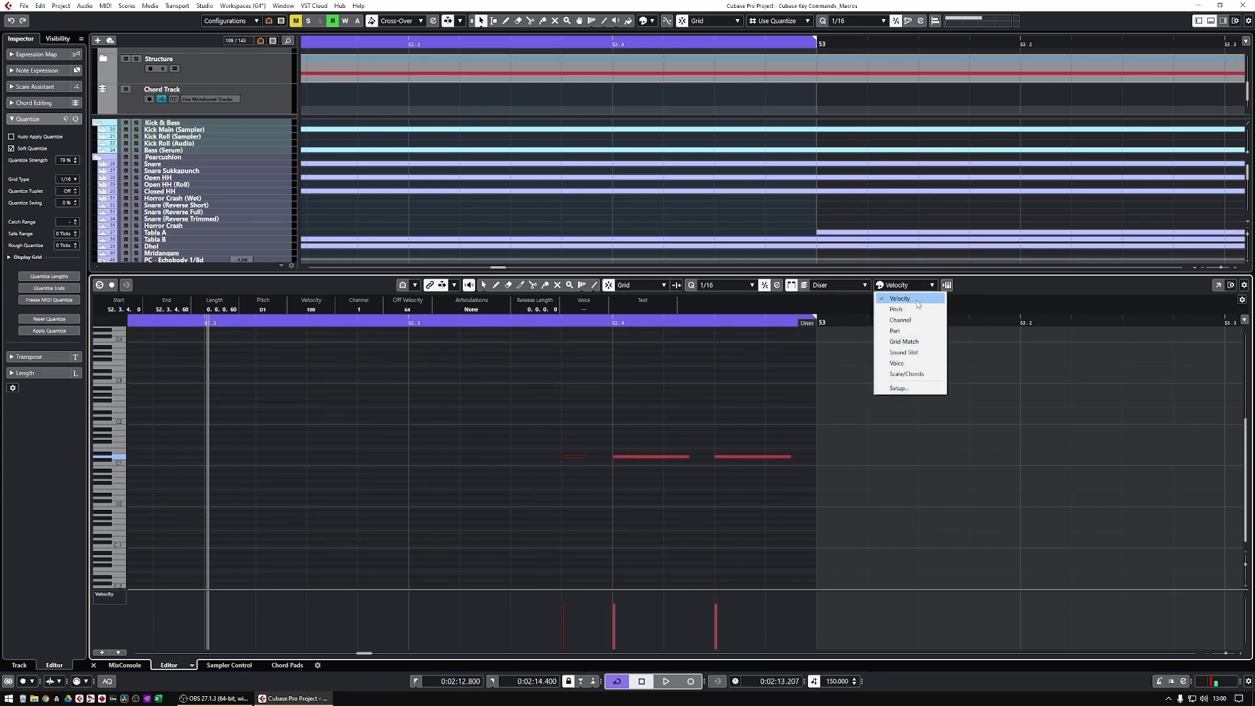
pyautogui.click(915, 309)
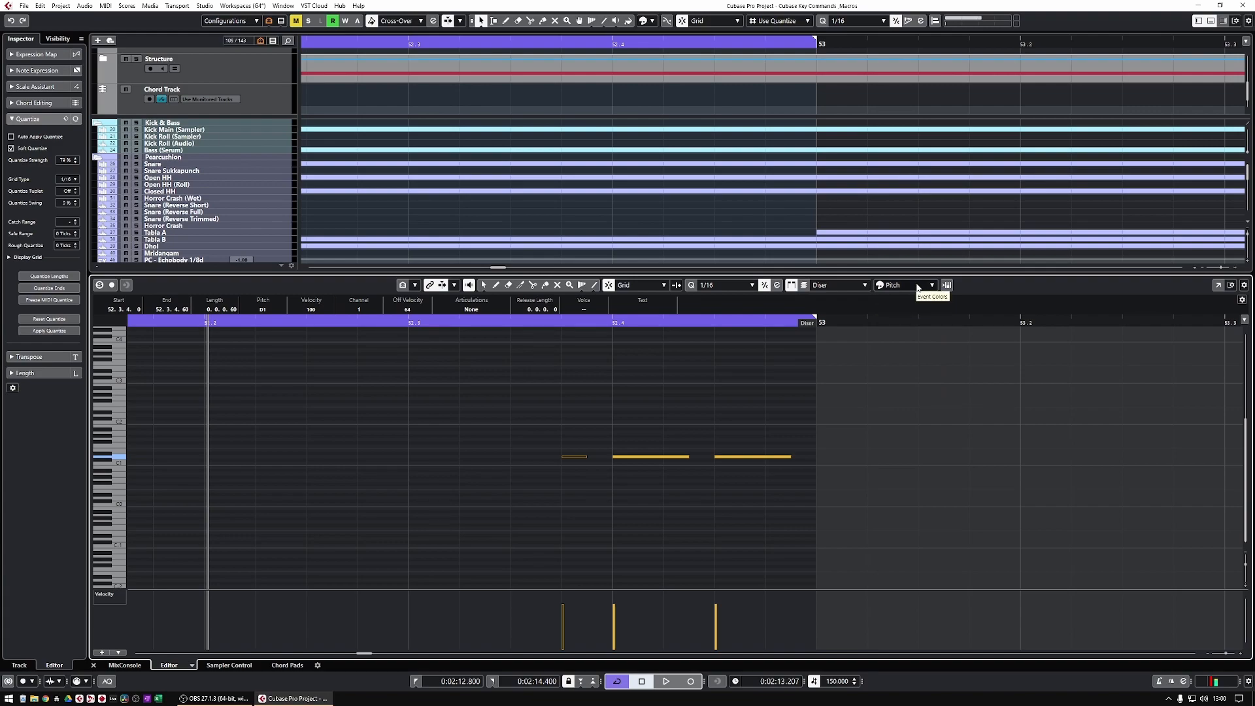
pyautogui.click(918, 288)
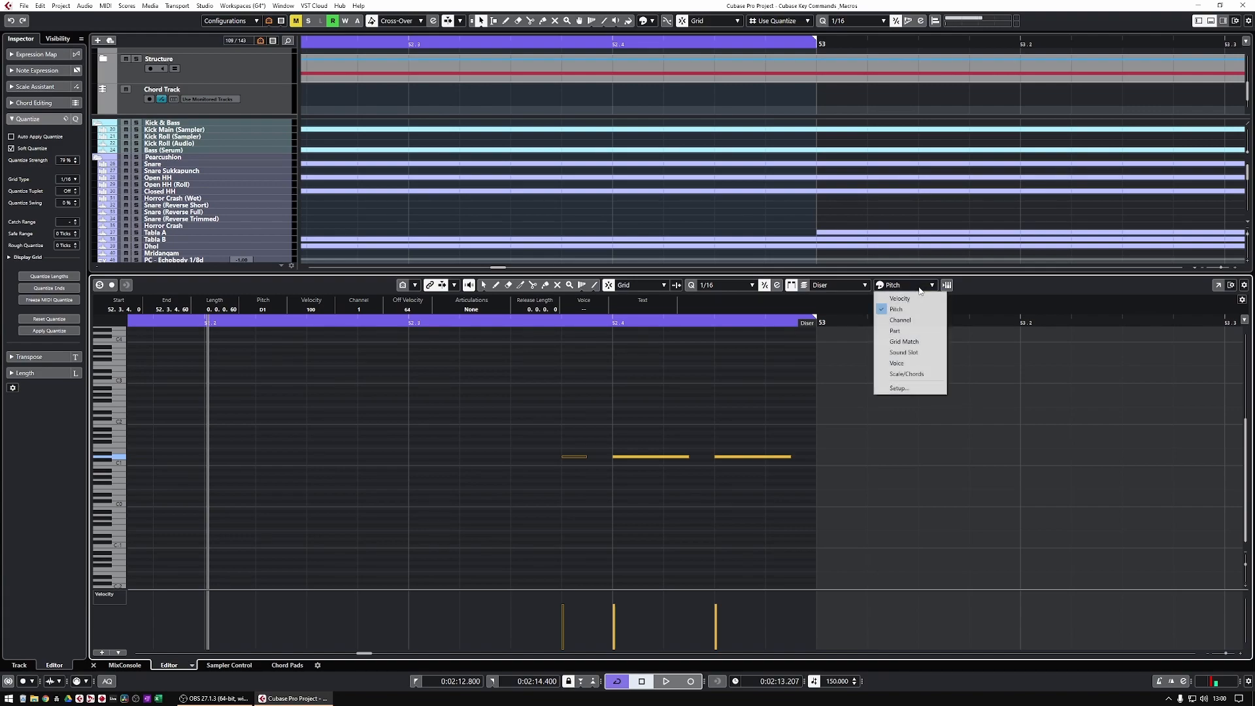
pyautogui.click(914, 376)
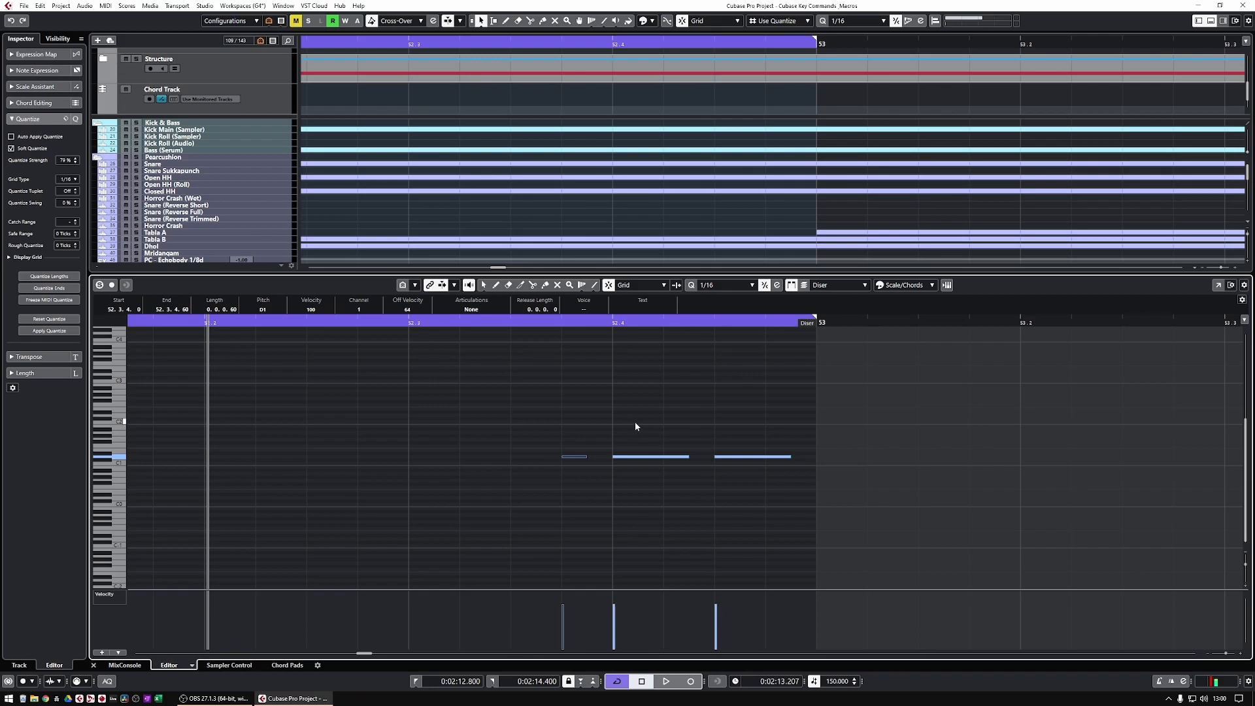
# - Close the Key Editor and zoom the project out to show roughly bars 21 to 83
pyautogui.hotkey('ctrl', 'e')
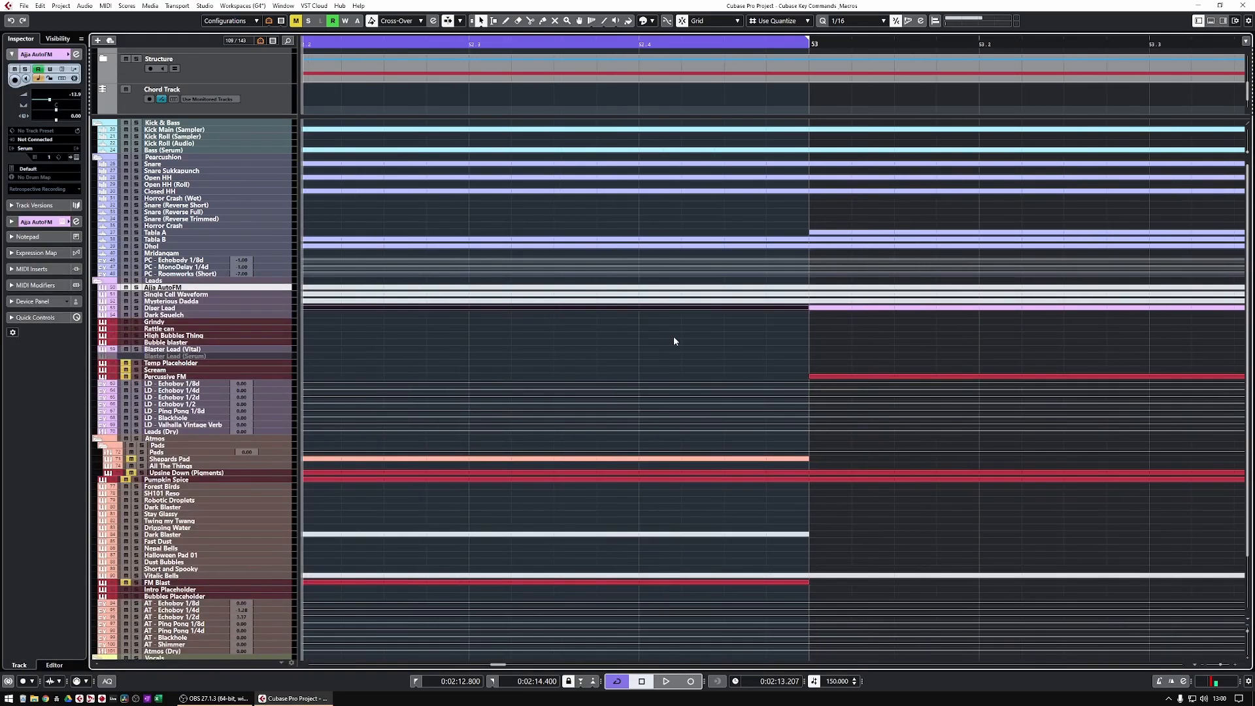
pyautogui.press('g')
pyautogui.press('g')
pyautogui.press('g')
pyautogui.press('g')
pyautogui.press('g')
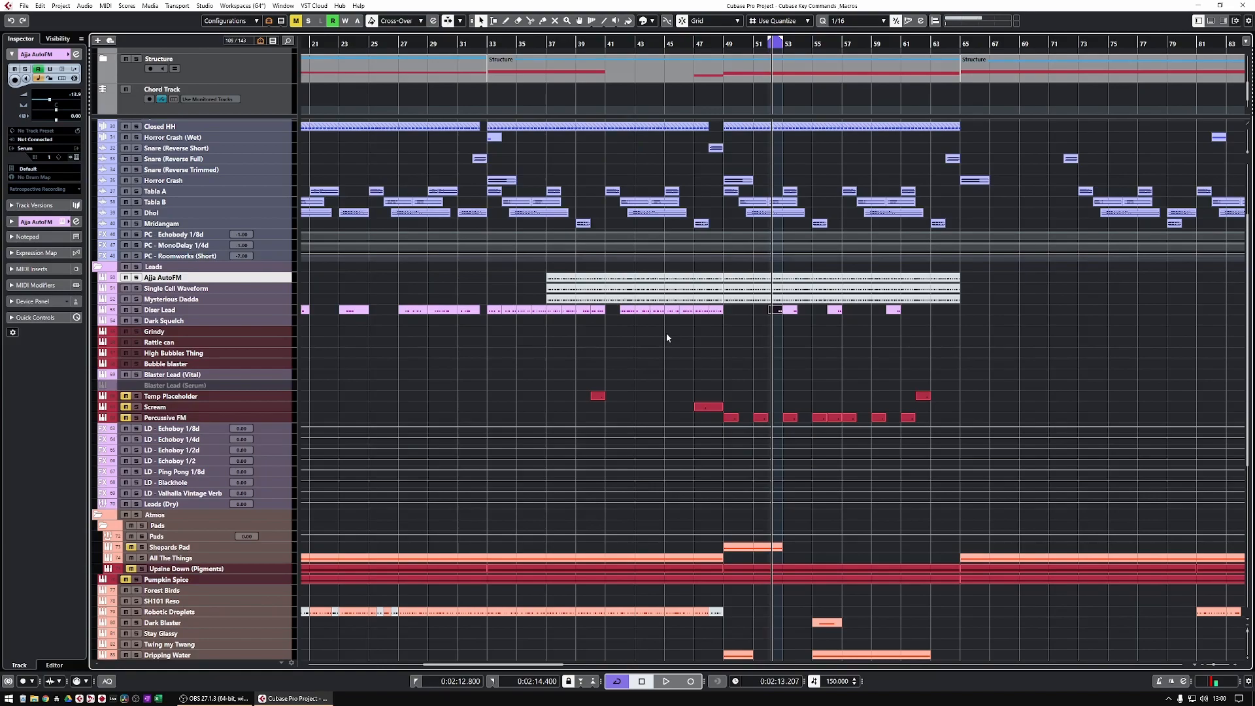
# - Zoom the timeline out until it spans from before bar 1 to beyond bar 233
pyautogui.press('KP_Divide')
pyautogui.press('KP_Divide')
pyautogui.press('KP_Divide')
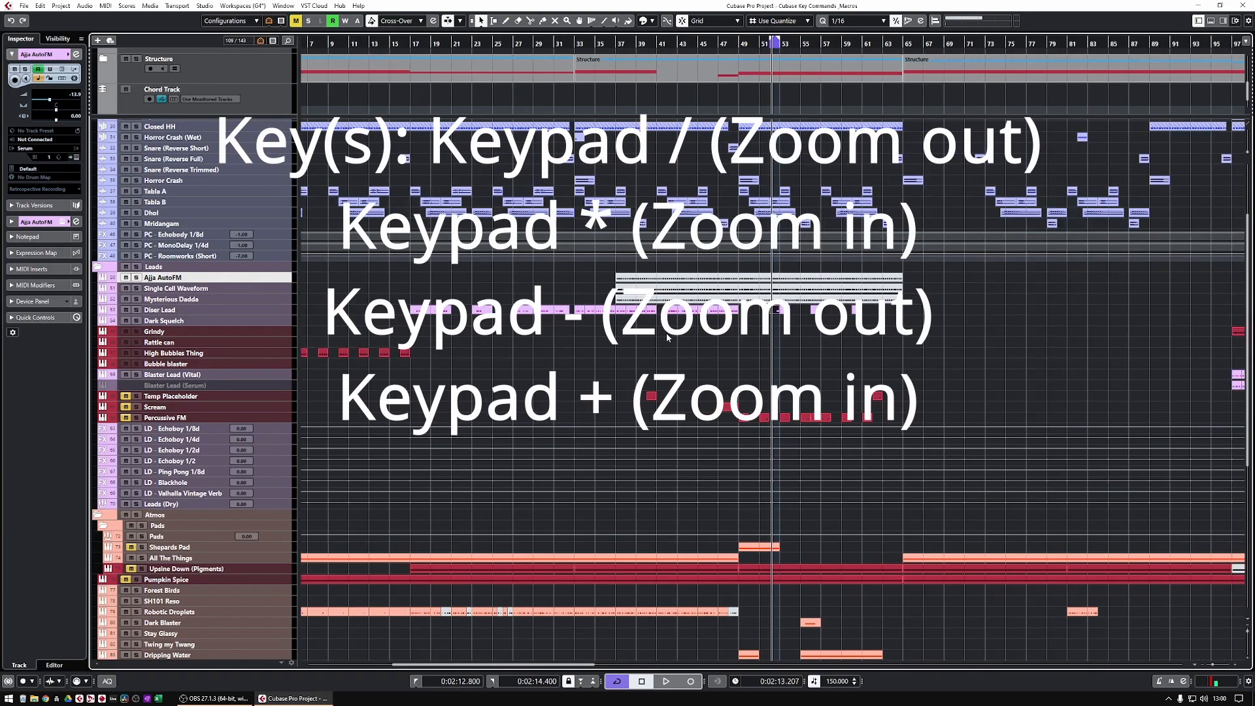
pyautogui.press('KP_Divide')
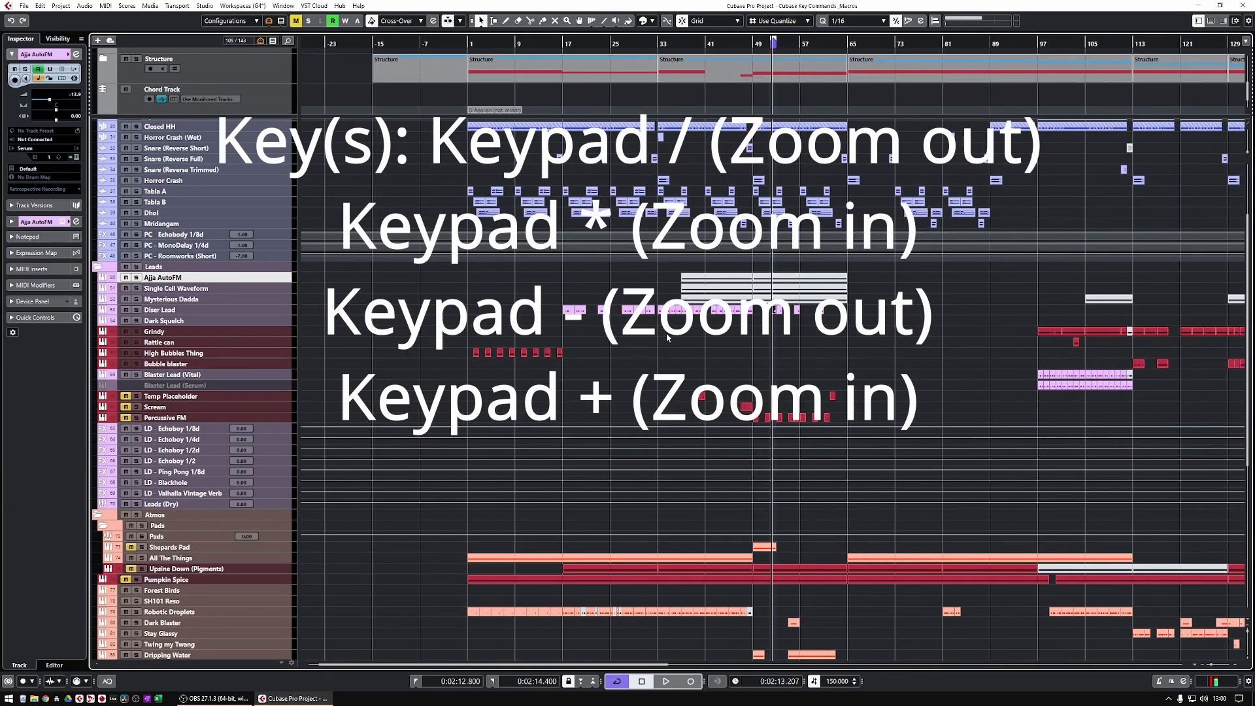
pyautogui.press('KP_Divide')
pyautogui.press('KP_Divide')
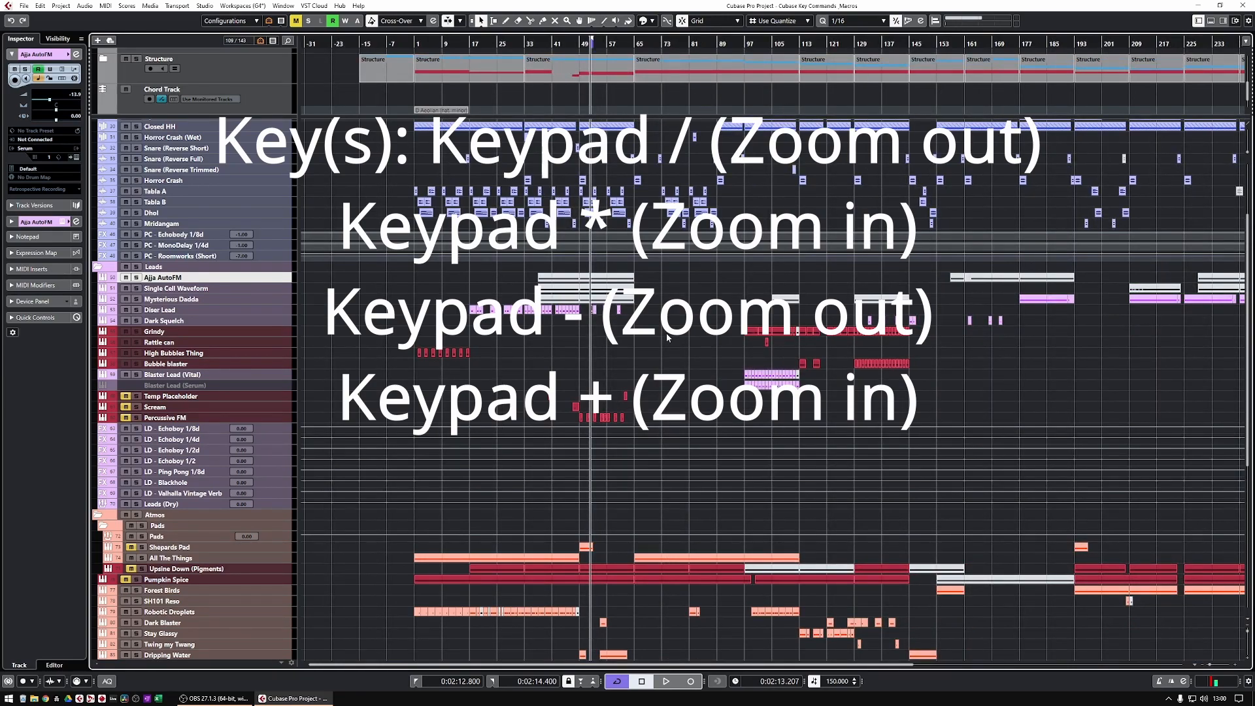
# - Zoom the timeline back in around the cursor at bar 52, showing roughly bars 15 to 89
pyautogui.press('KP_Multiply')
pyautogui.press('KP_Multiply')
pyautogui.press('KP_Multiply')
pyautogui.press('KP_Multiply')
pyautogui.press('KP_Multiply')
pyautogui.press('KP_Multiply')
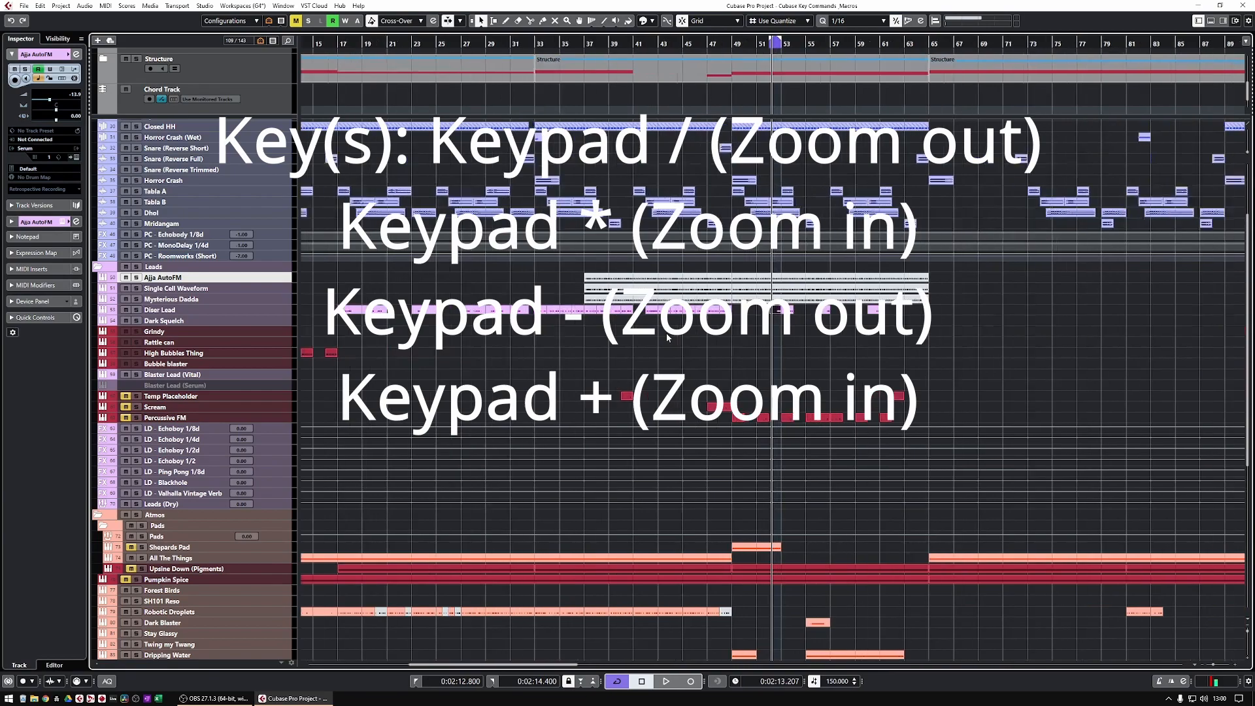
# - Shrink the track heights to compact rows, and enlarge them around the Diser Lead track
pyautogui.press('KP_Subtract')
pyautogui.press('KP_Subtract')
pyautogui.press('KP_Subtract')
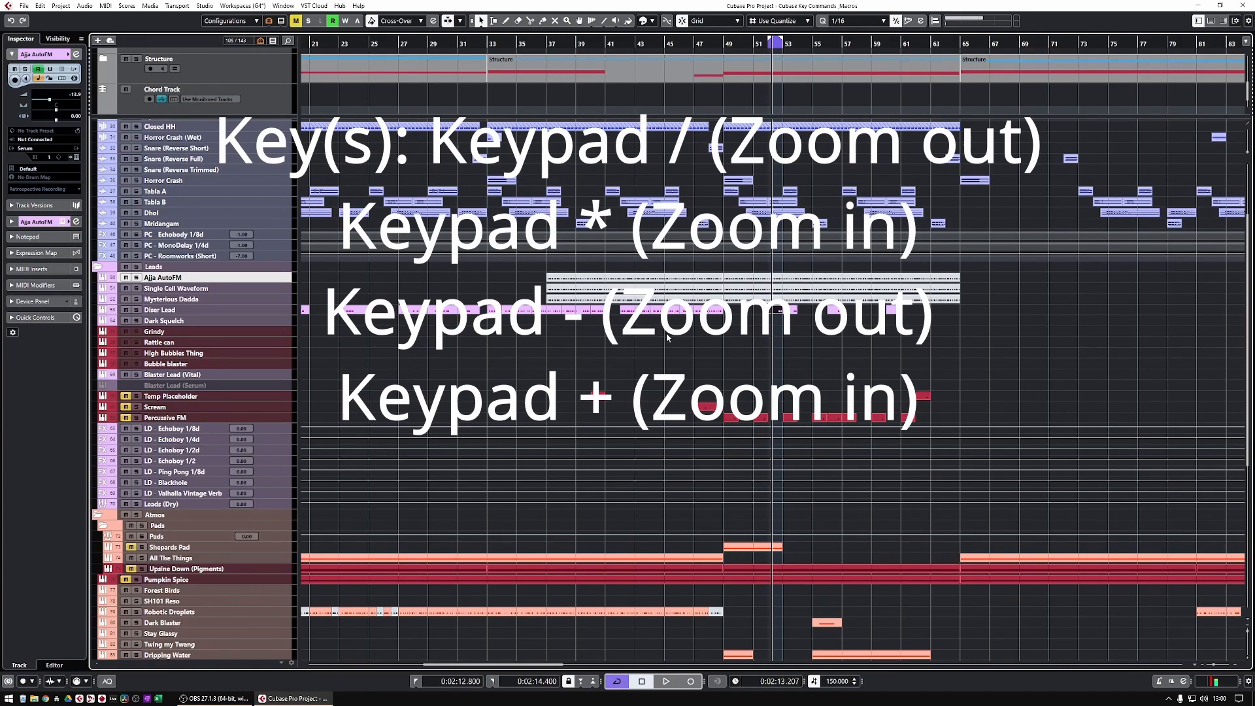
pyautogui.press('KP_Divide')
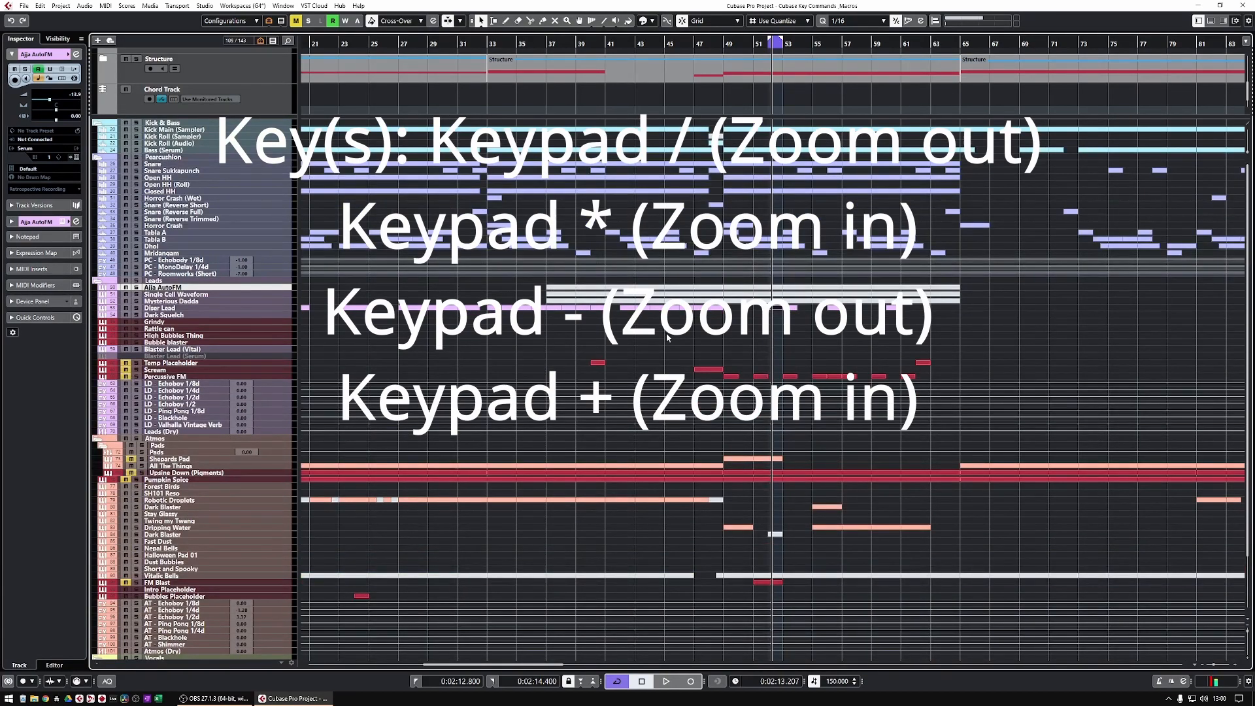
pyautogui.press('KP_Multiply')
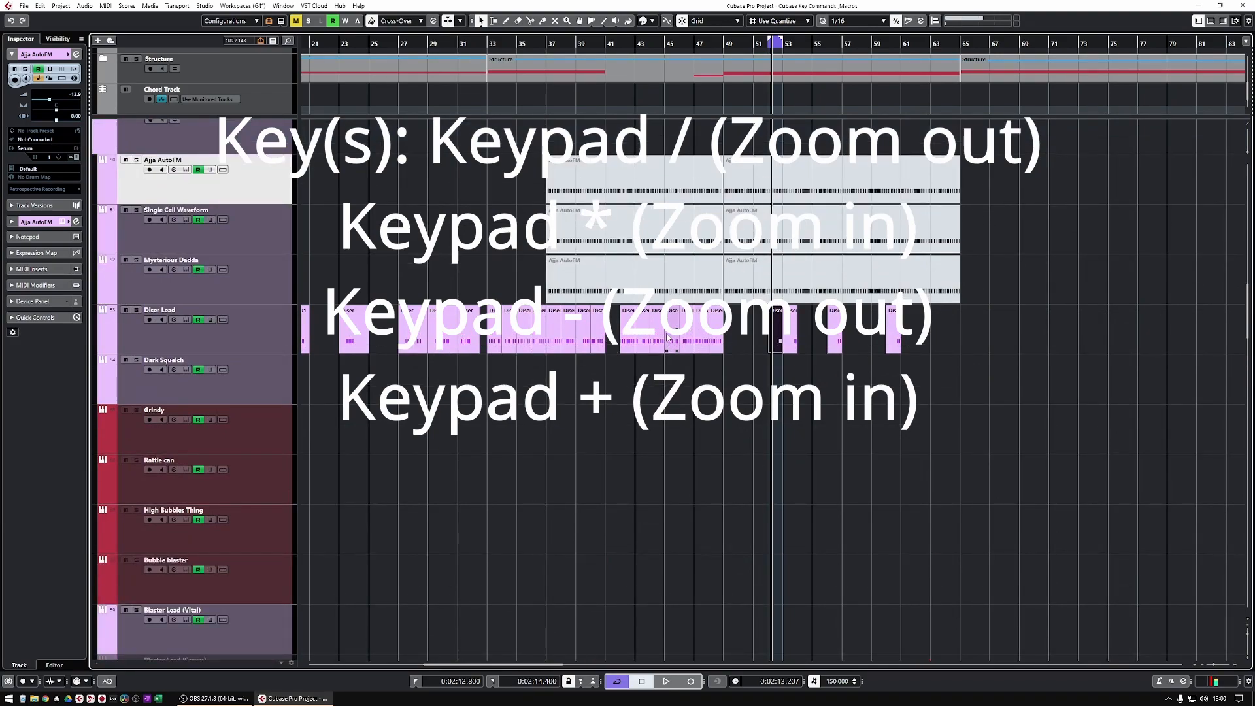
pyautogui.press('KP_Multiply')
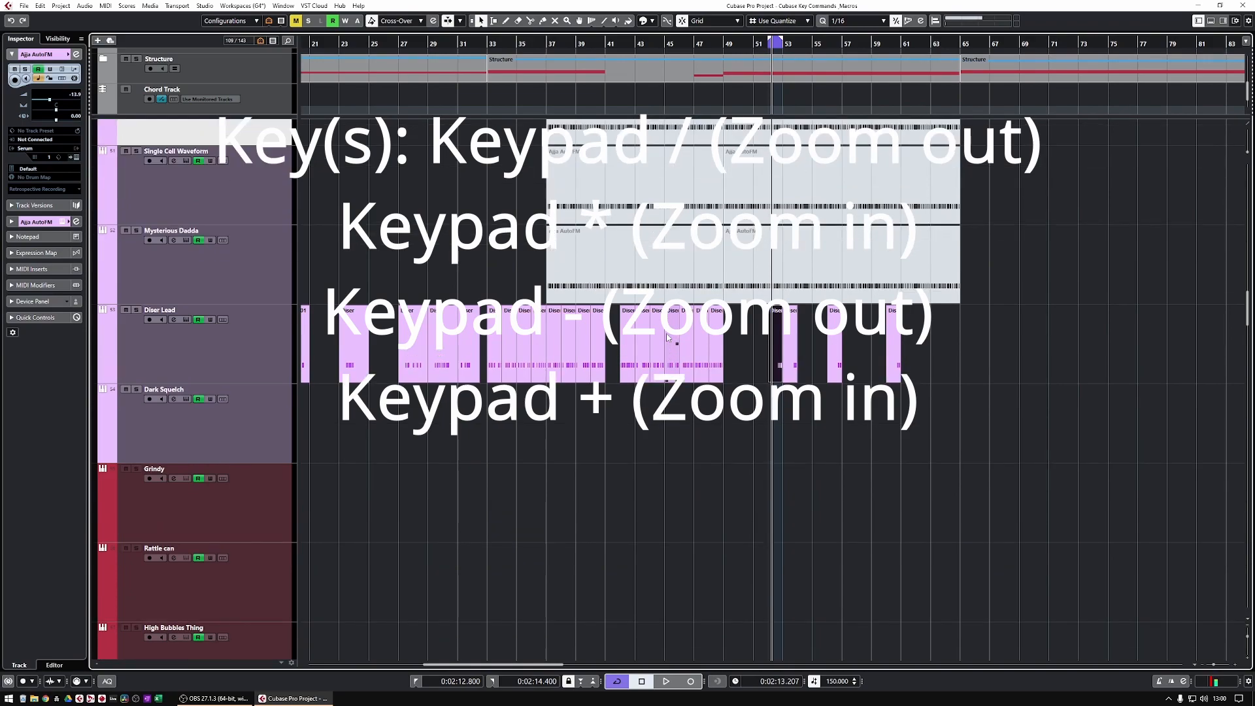
# - Reduce the track heights until the Kick & Bass, Leads and Atmos groups fit in one view
pyautogui.press('KP_Divide')
pyautogui.press('KP_Divide')
pyautogui.press('KP_Divide')
pyautogui.press('KP_Divide')
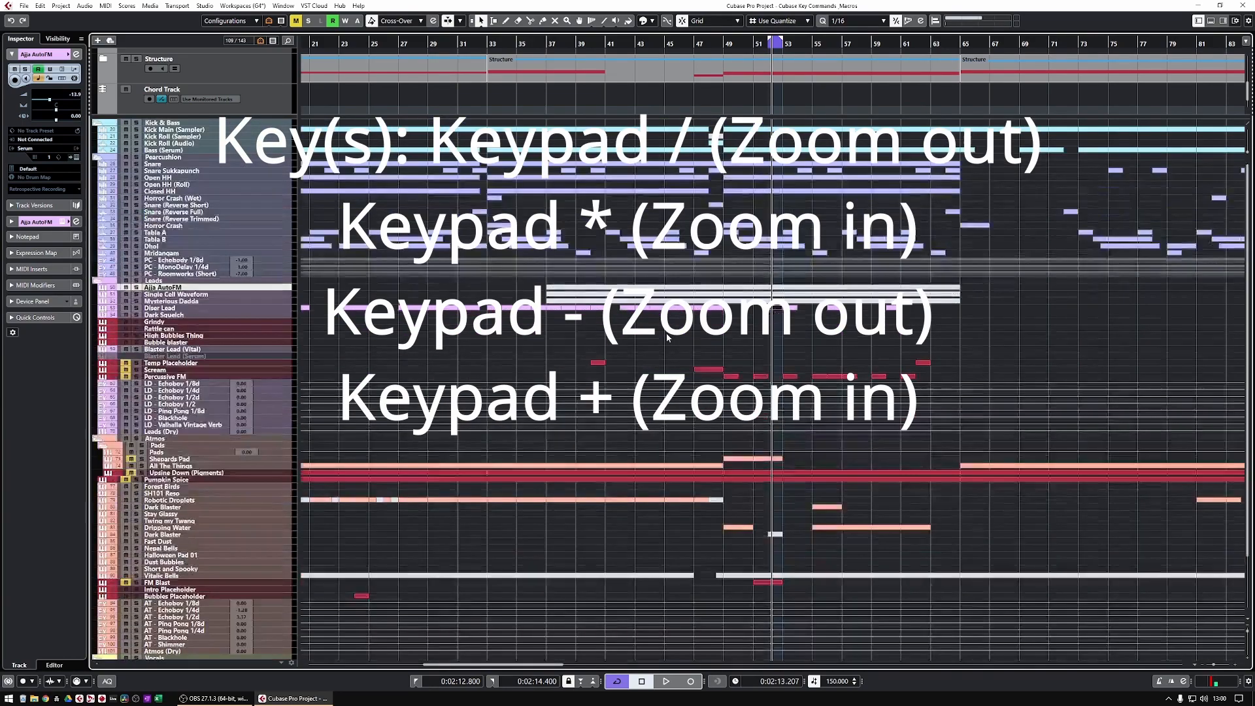
# - Zoom the timeline out around bar 52 and slightly back in, keeping the compact track heights
pyautogui.press('KP_Subtract')
pyautogui.press('KP_Subtract')
pyautogui.press('KP_Subtract')
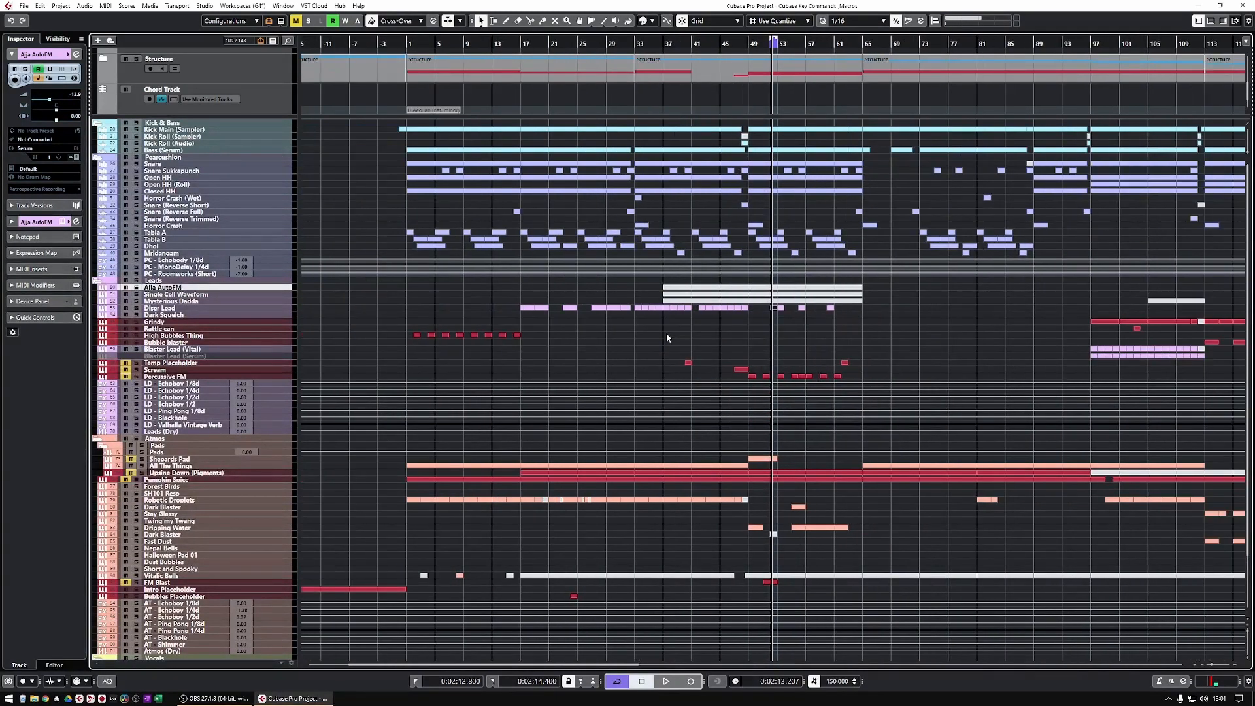
pyautogui.press('KP_Add')
pyautogui.press('KP_Add')
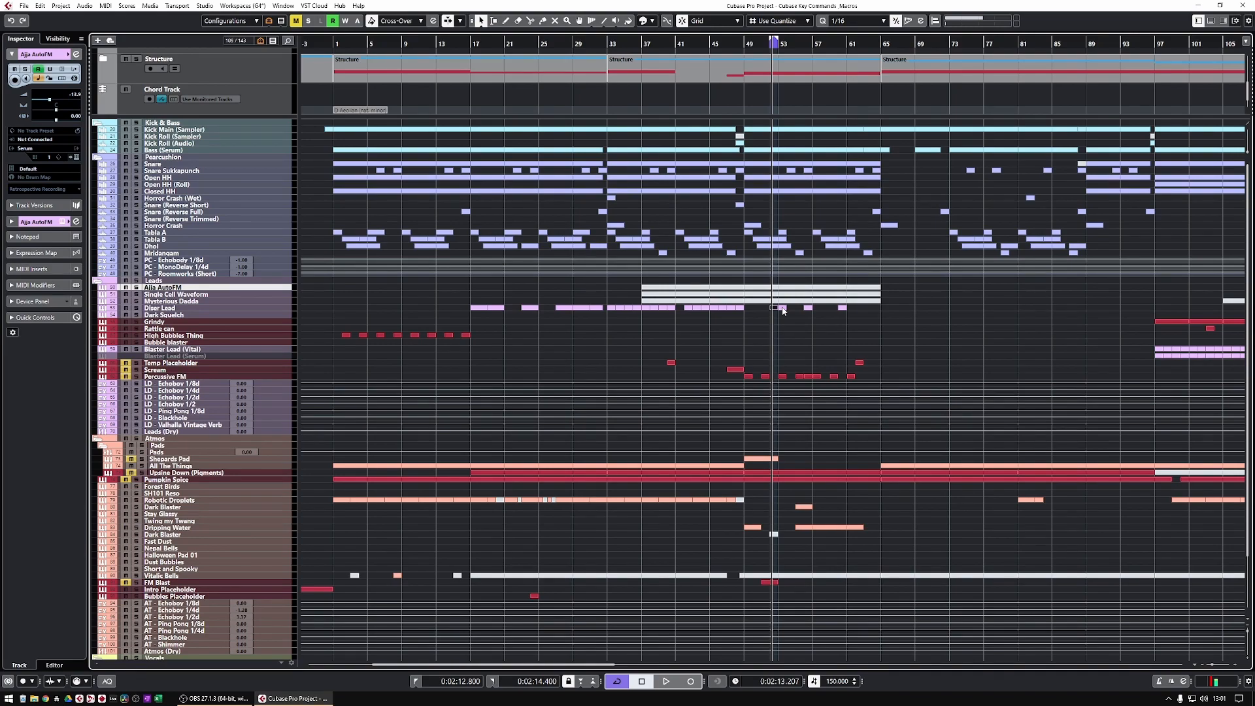
# - Play the looped bar 52 briefly, stop, and zoom in on roughly bars 47 to 59
pyautogui.press('space')
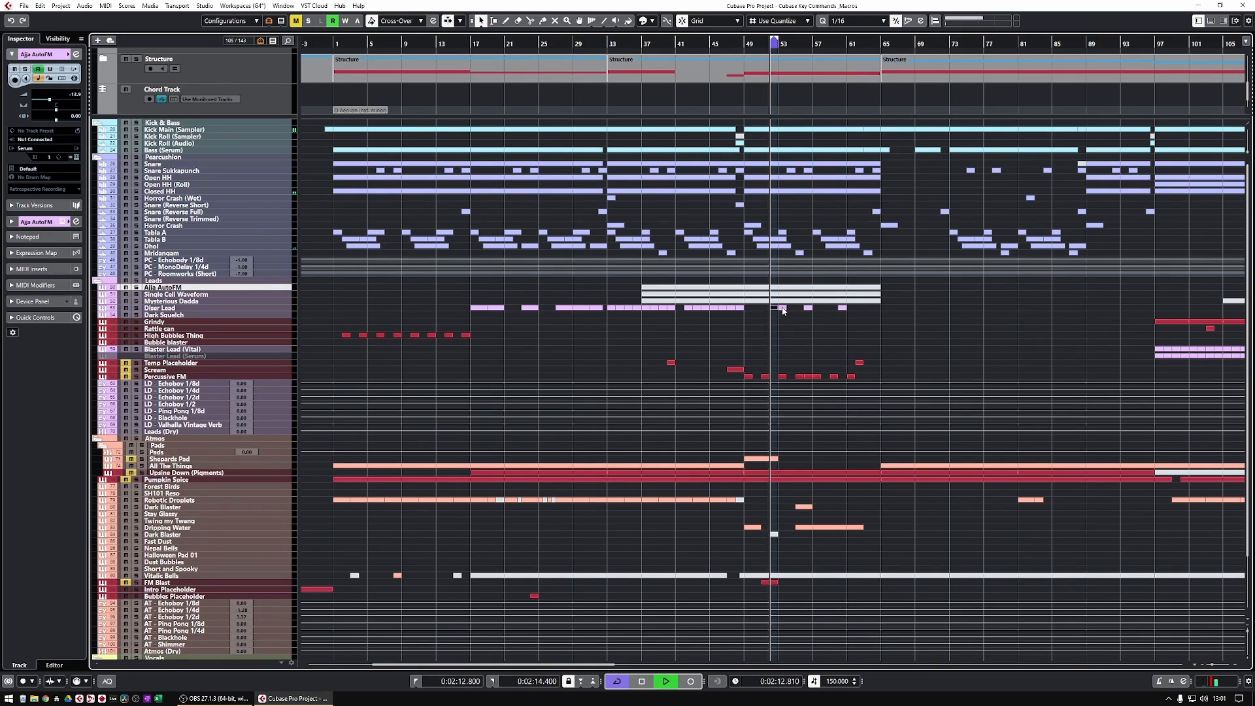
pyautogui.press('space')
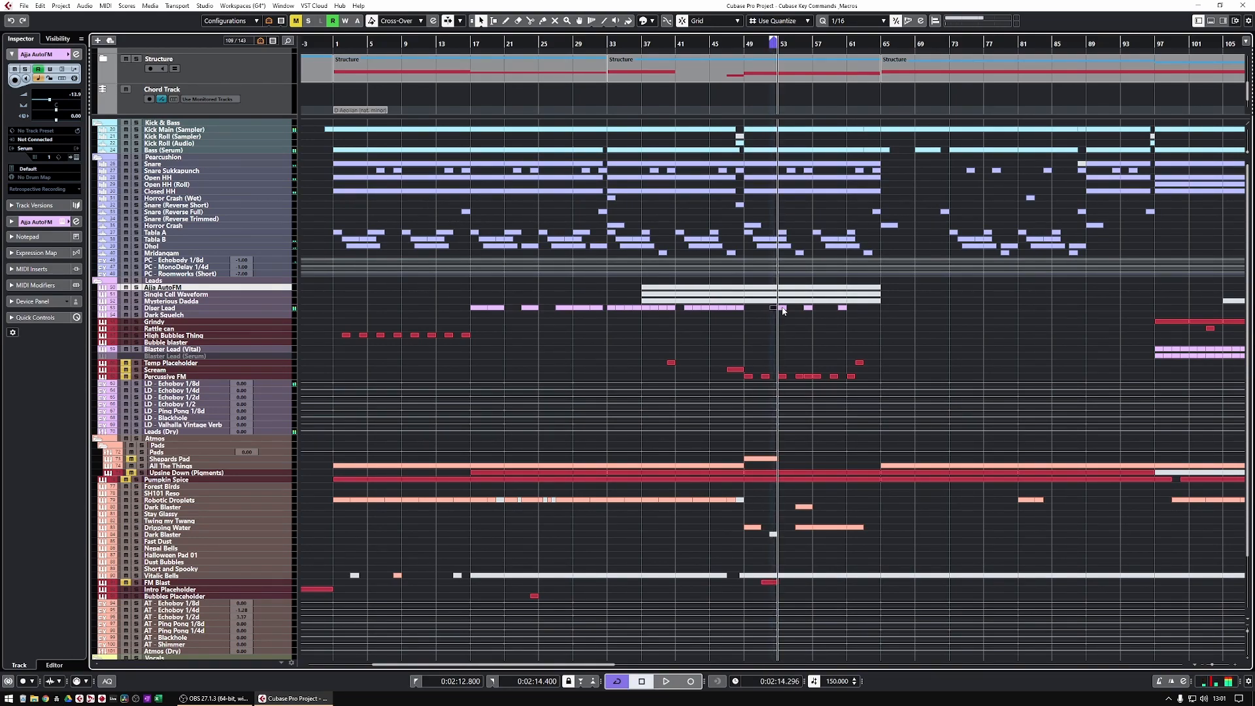
pyautogui.press('h')
pyautogui.press('h')
pyautogui.press('h')
pyautogui.press('h')
pyautogui.press('h')
pyautogui.press('h')
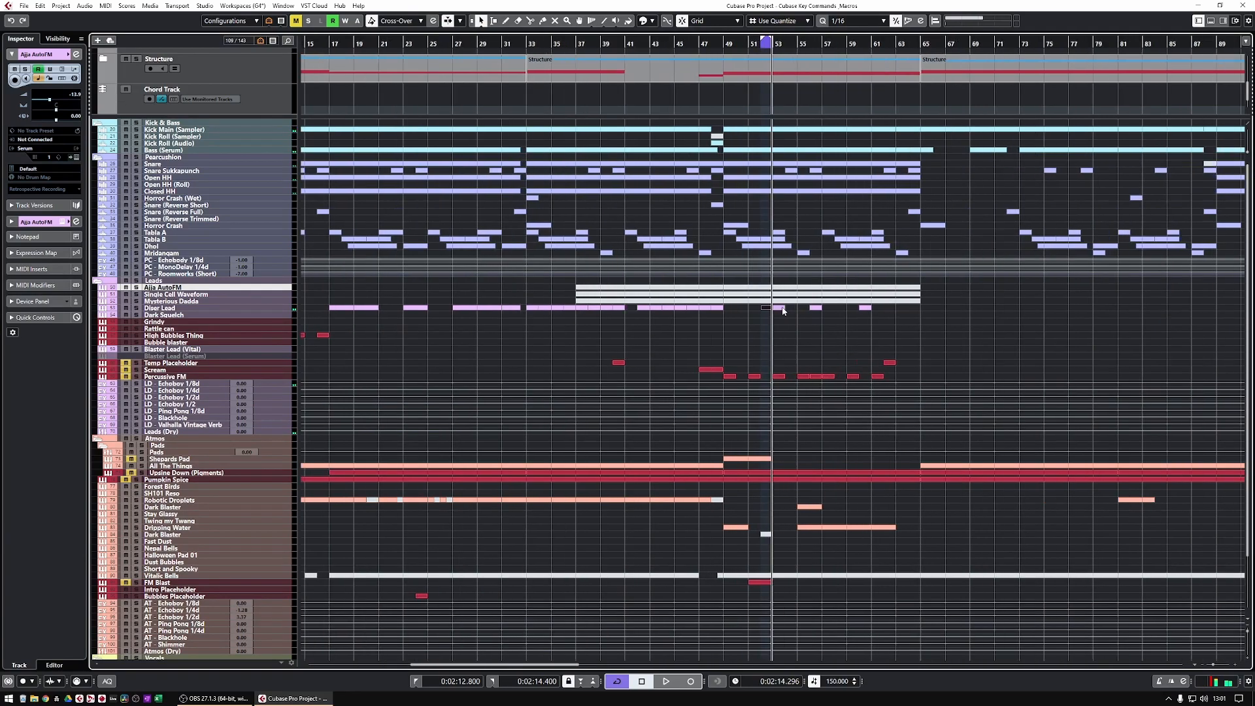
pyautogui.press('h')
pyautogui.press('h')
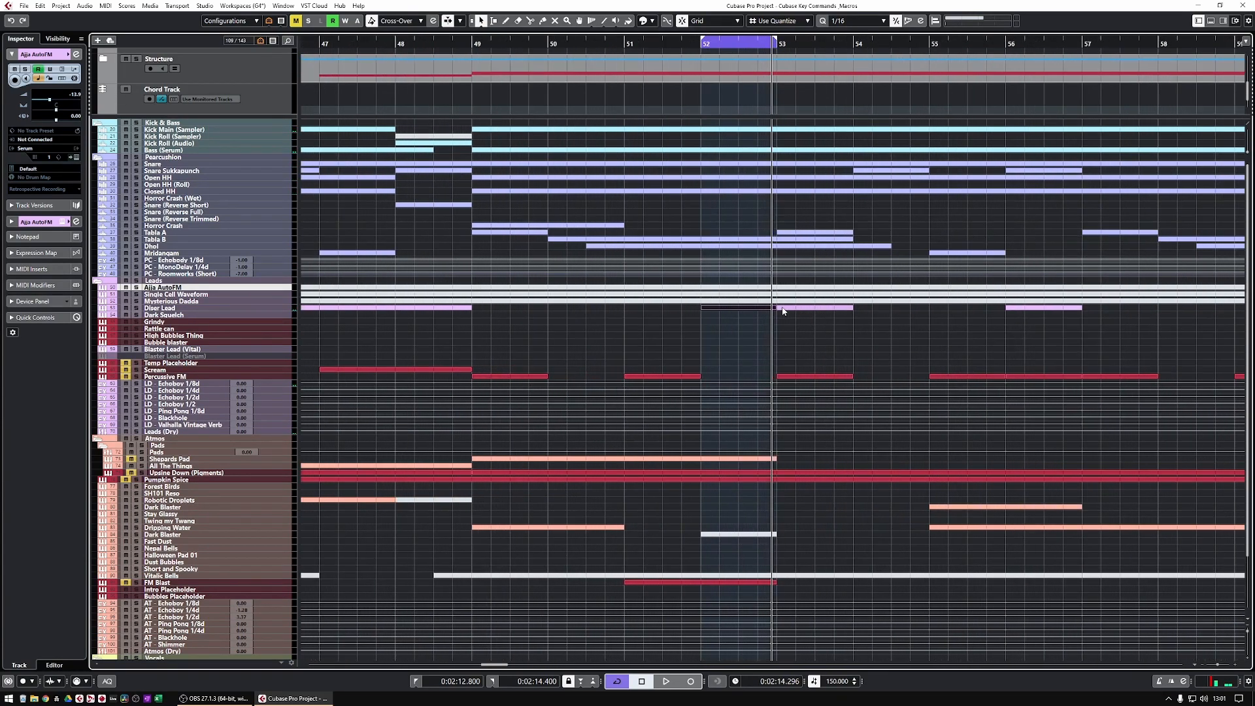
# - Zoom the timeline out around bar 53, and zoom in on the selected Diser part at bar 52
pyautogui.press('g')
pyautogui.press('g')
pyautogui.press('g')
pyautogui.press('g')
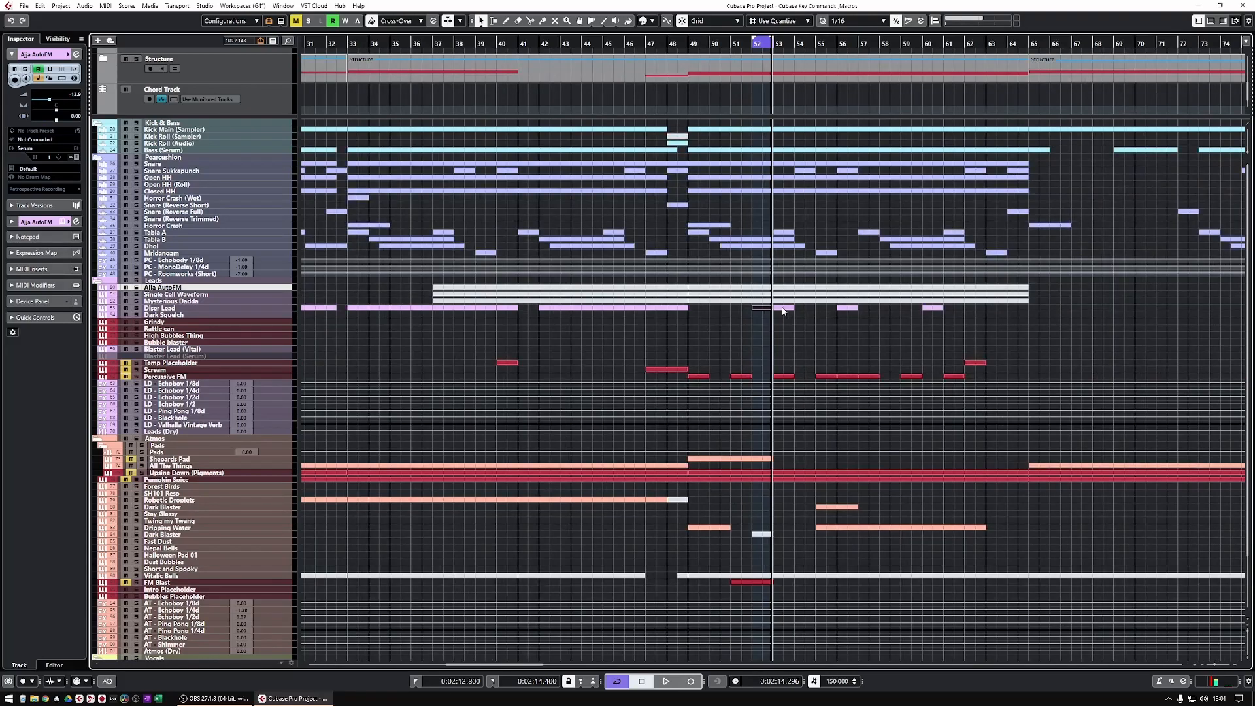
pyautogui.press('shift+KP_Multiply')
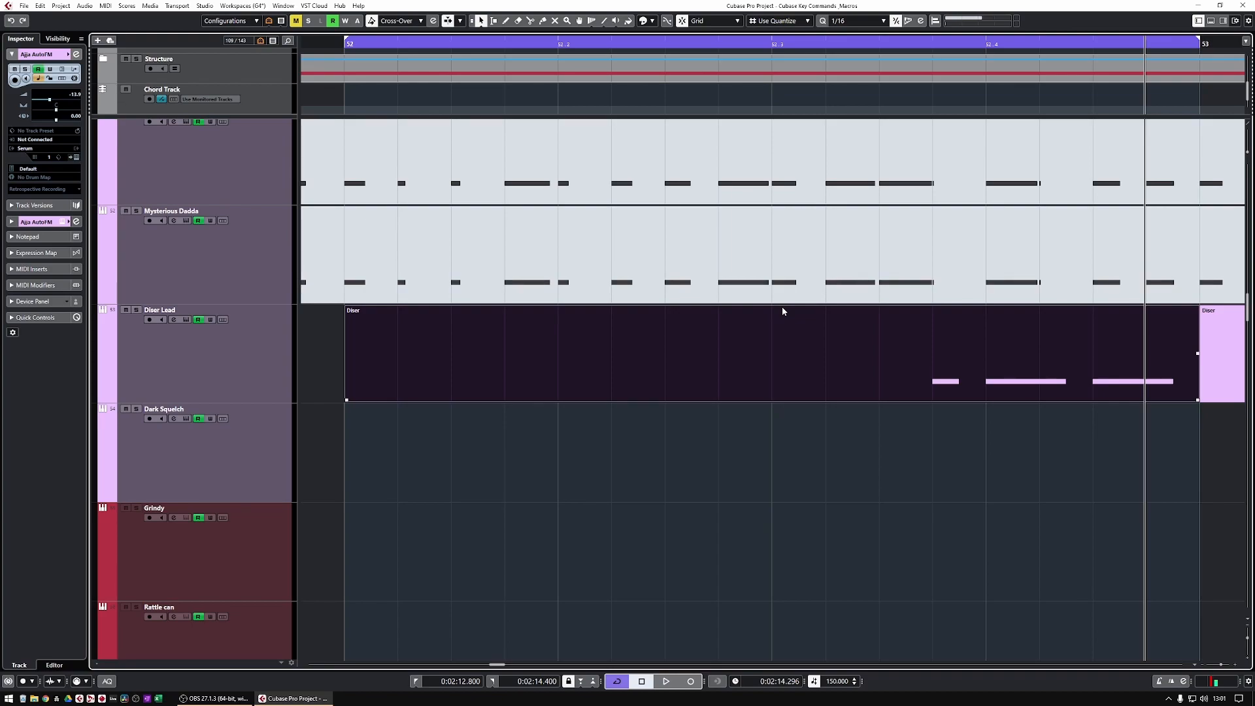
# - Show the full project arrangement and hide the divided track list section with the Structure and Chord tracks
pyautogui.press('Home')
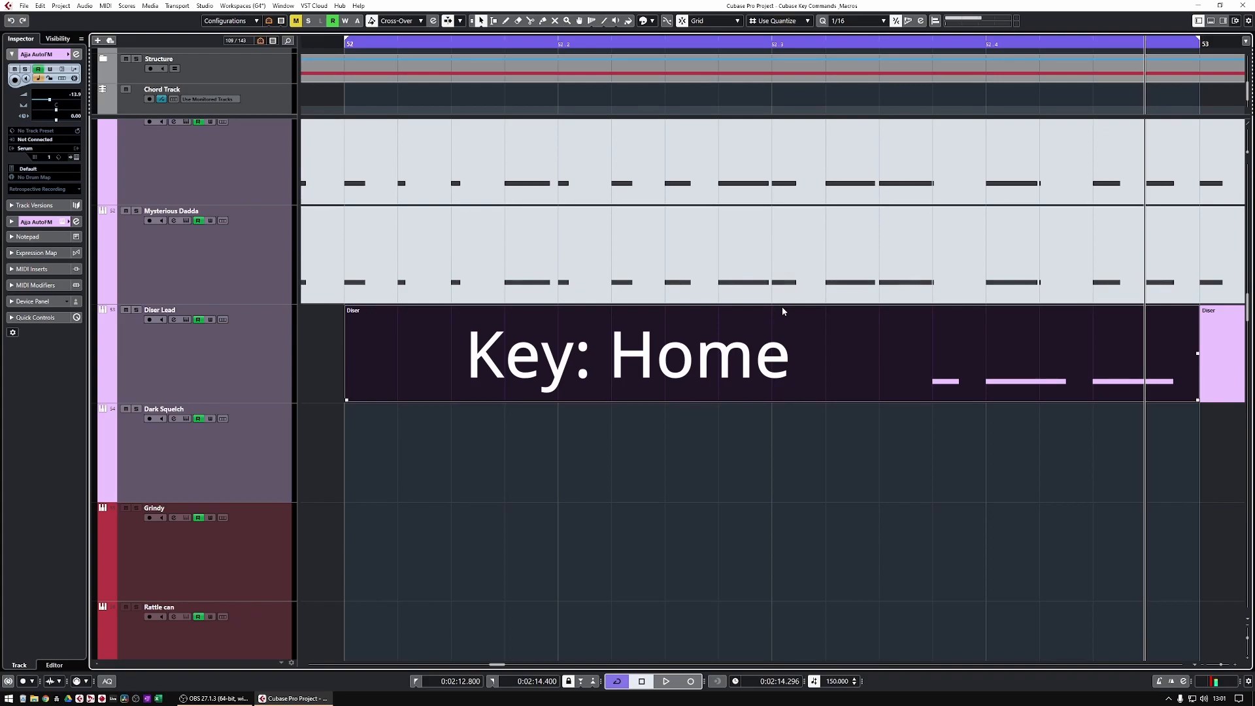
pyautogui.press('Home')
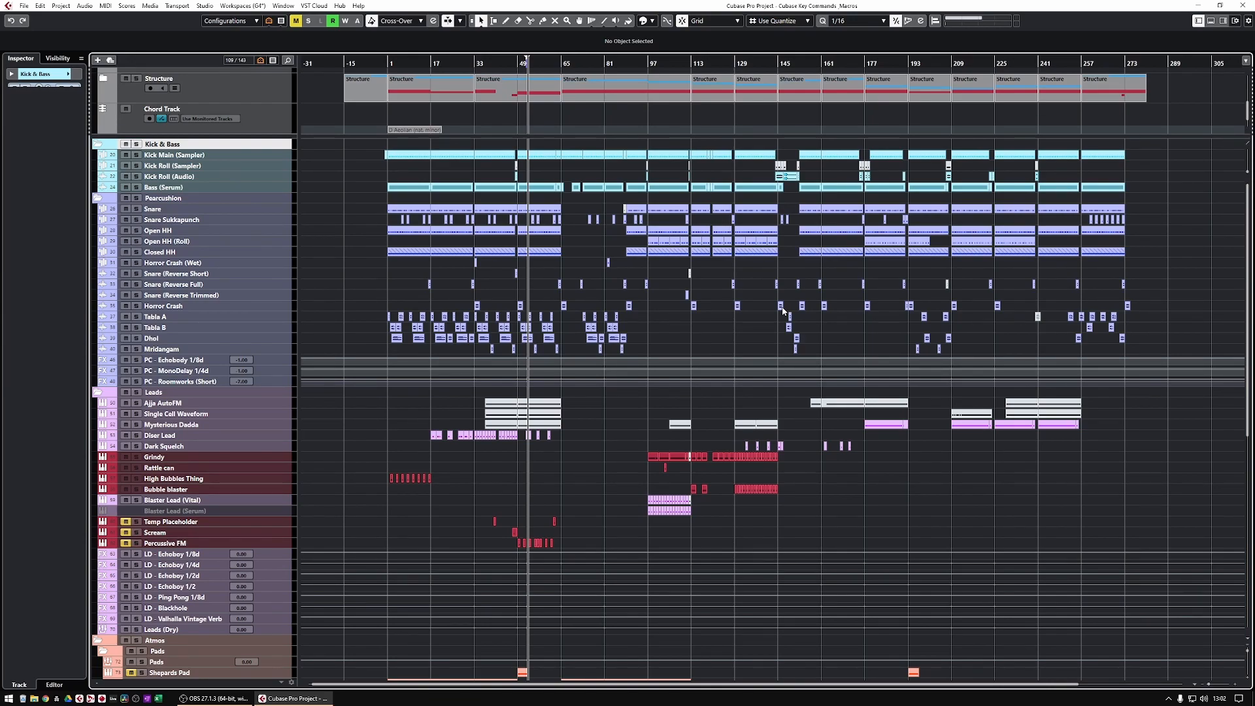
pyautogui.hotkey('alt', '1')
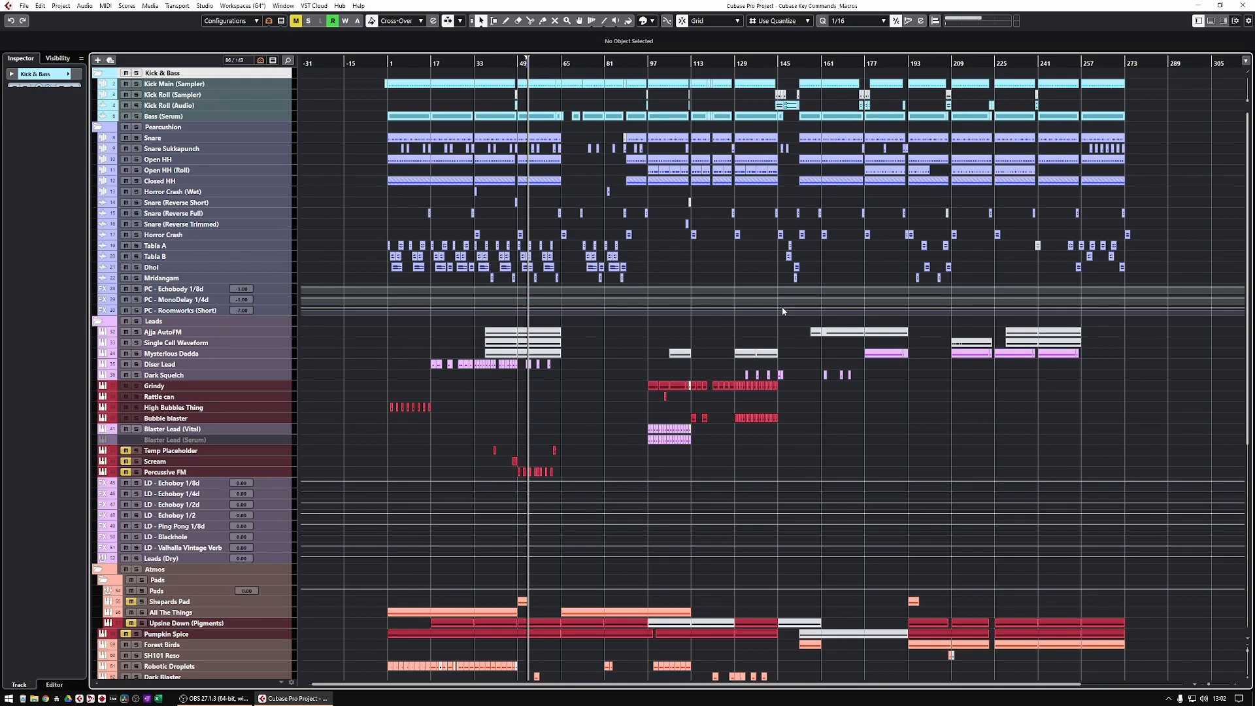
# - Show the transport bar in place of the info line, and switch back to the info line
pyautogui.press('f')
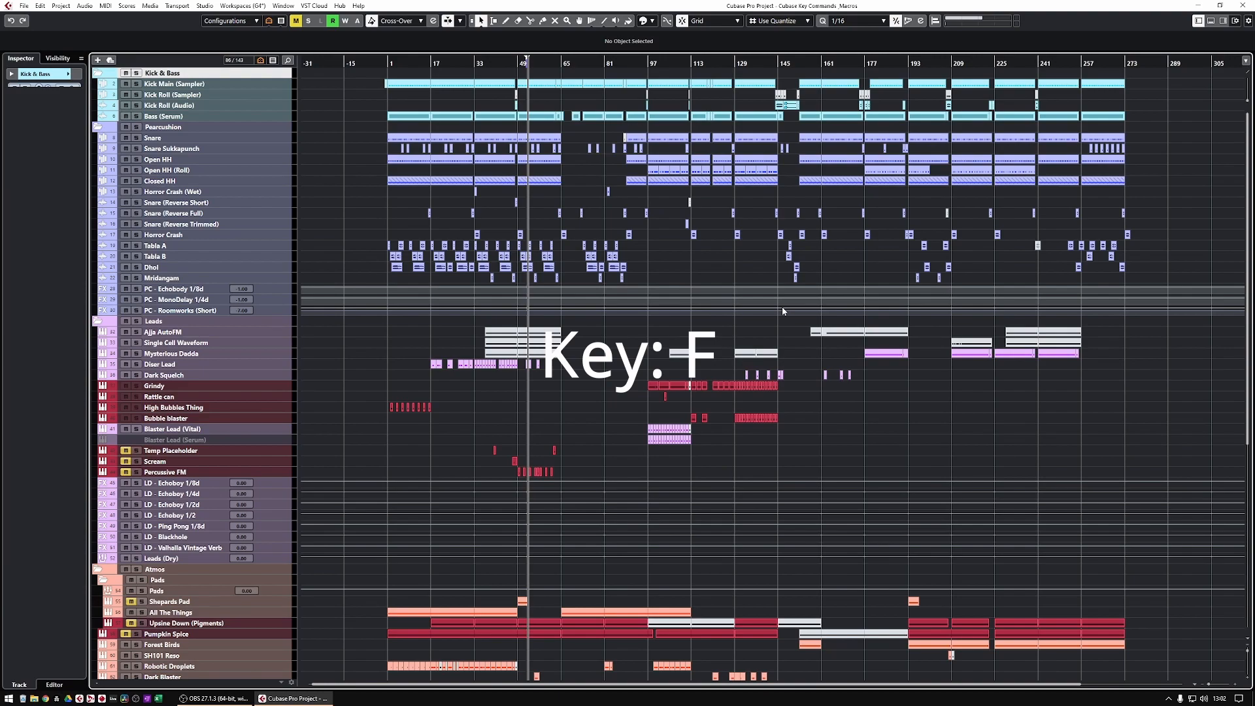
pyautogui.press('f')
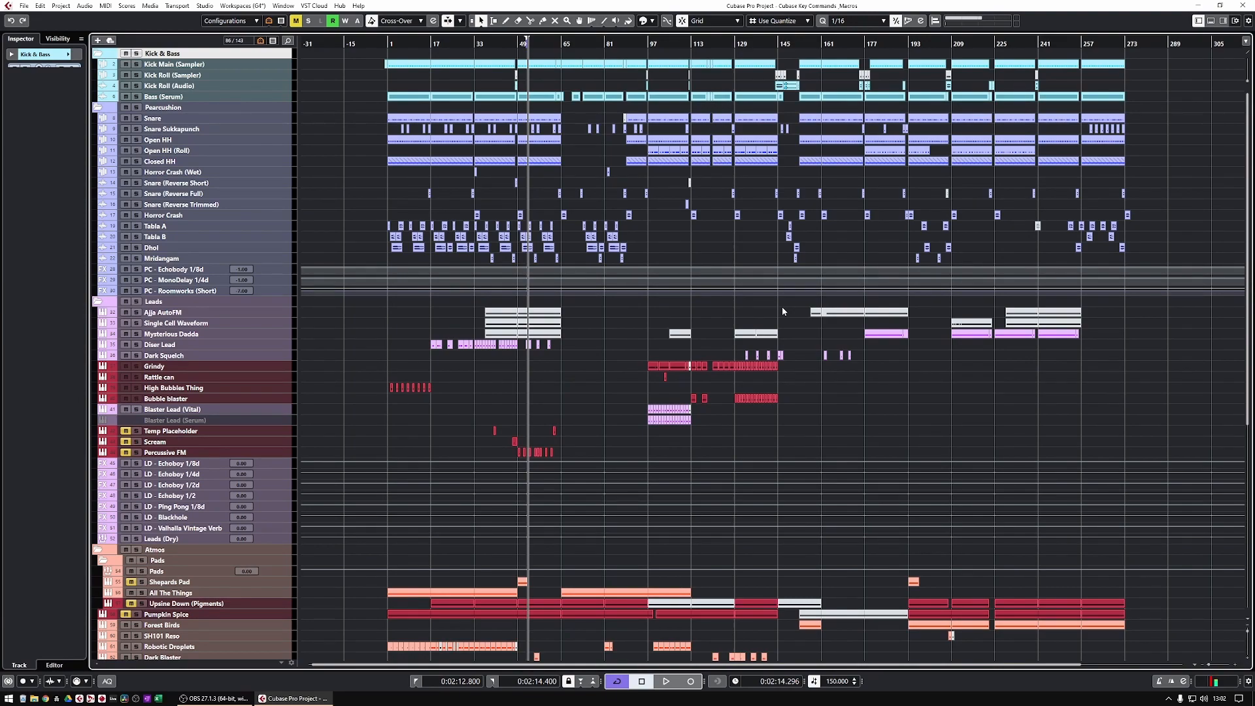
pyautogui.press('f')
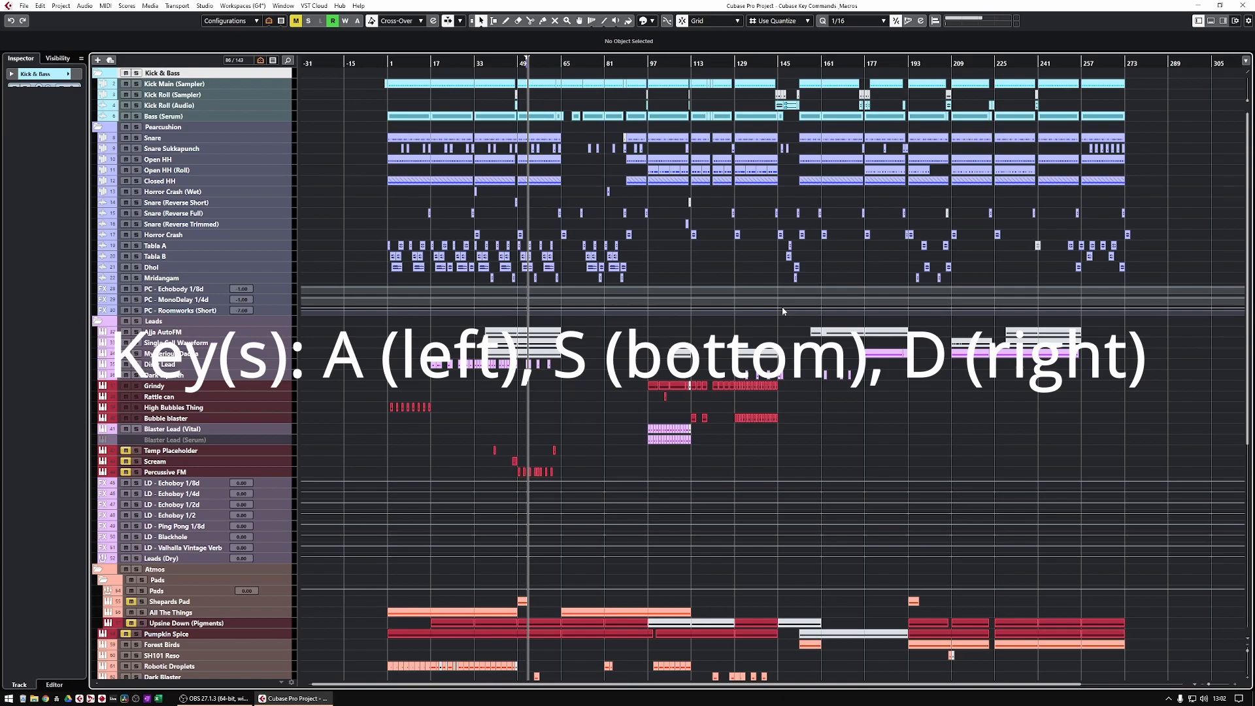
# - Hide the left zone, and show and hide the lower zone and the right zone in turn
pyautogui.press('a')
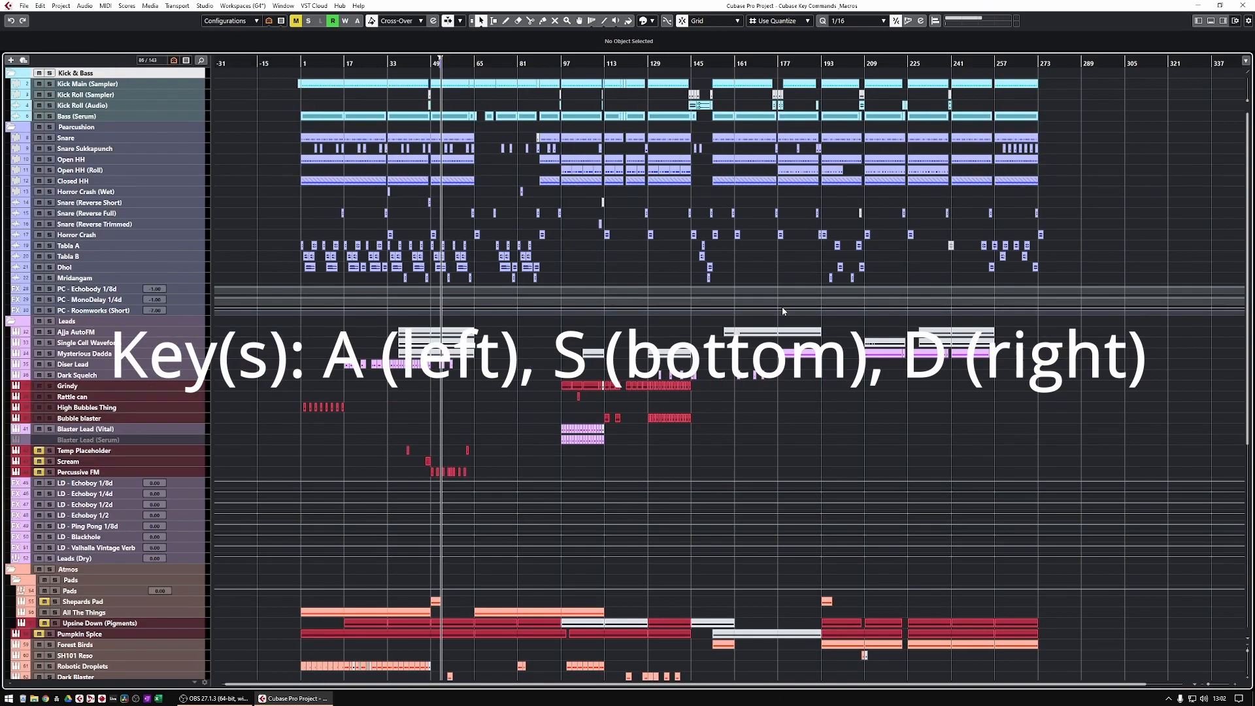
pyautogui.press('s')
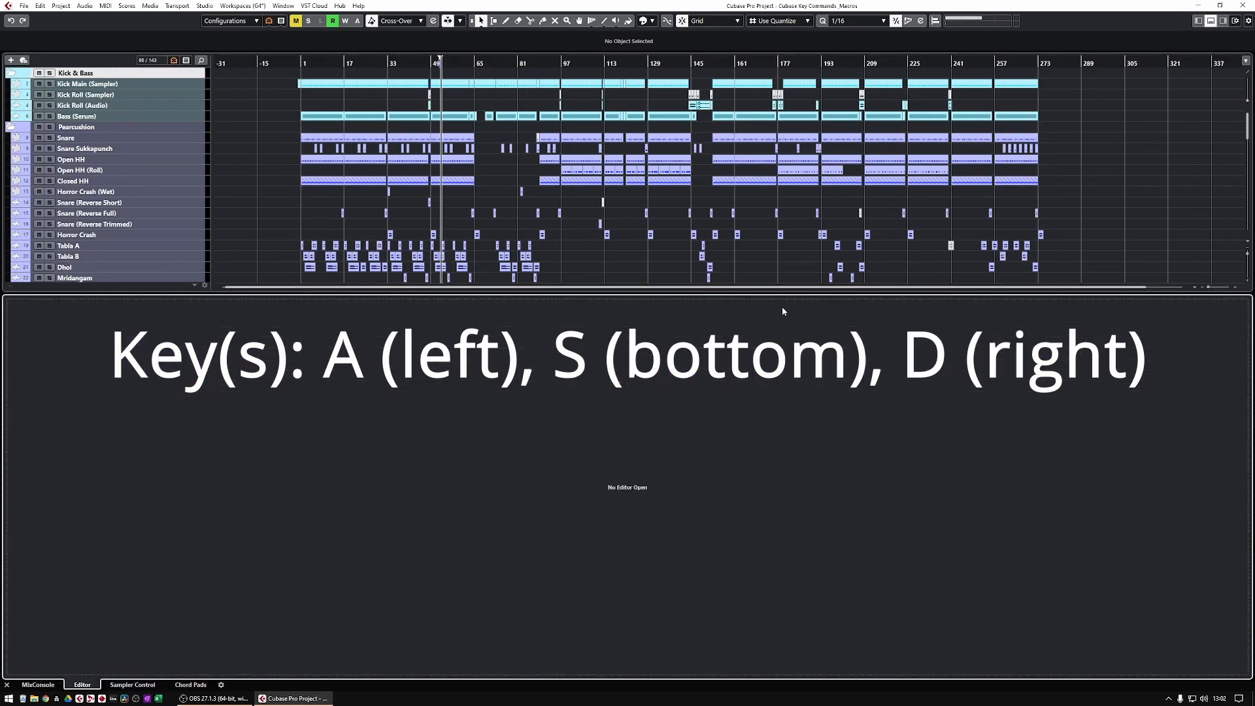
pyautogui.press('s')
pyautogui.press('d')
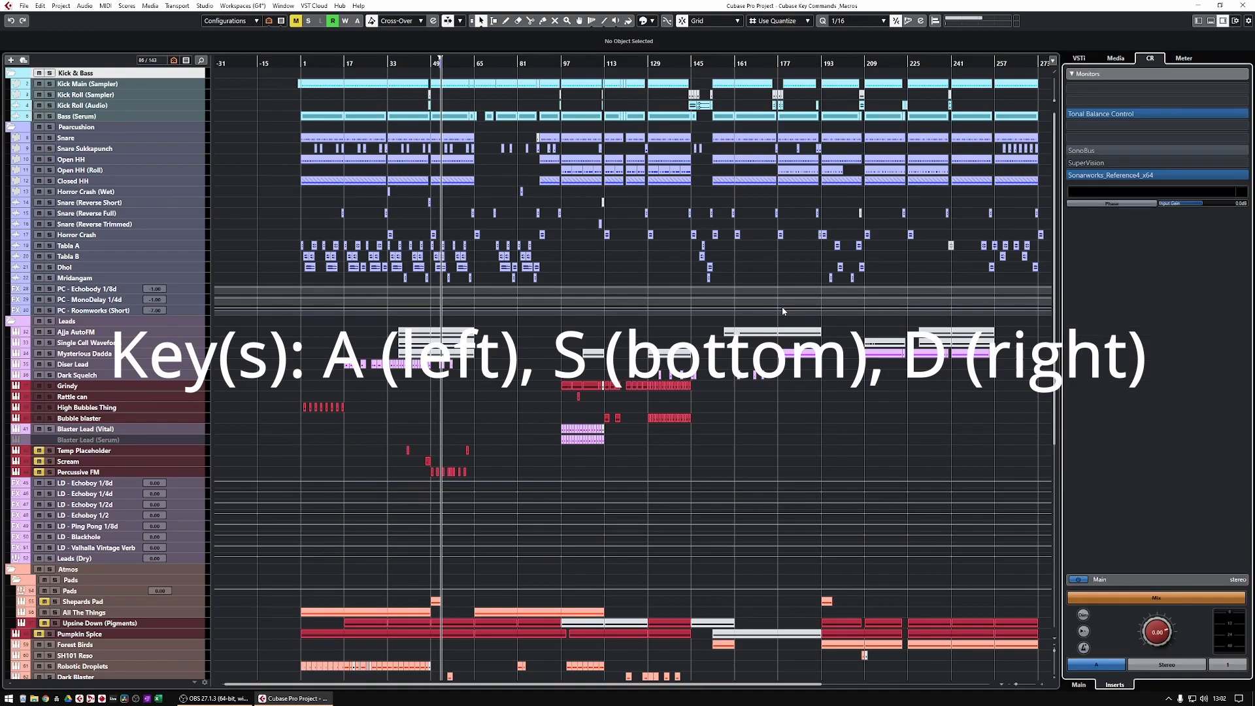
pyautogui.press('d')
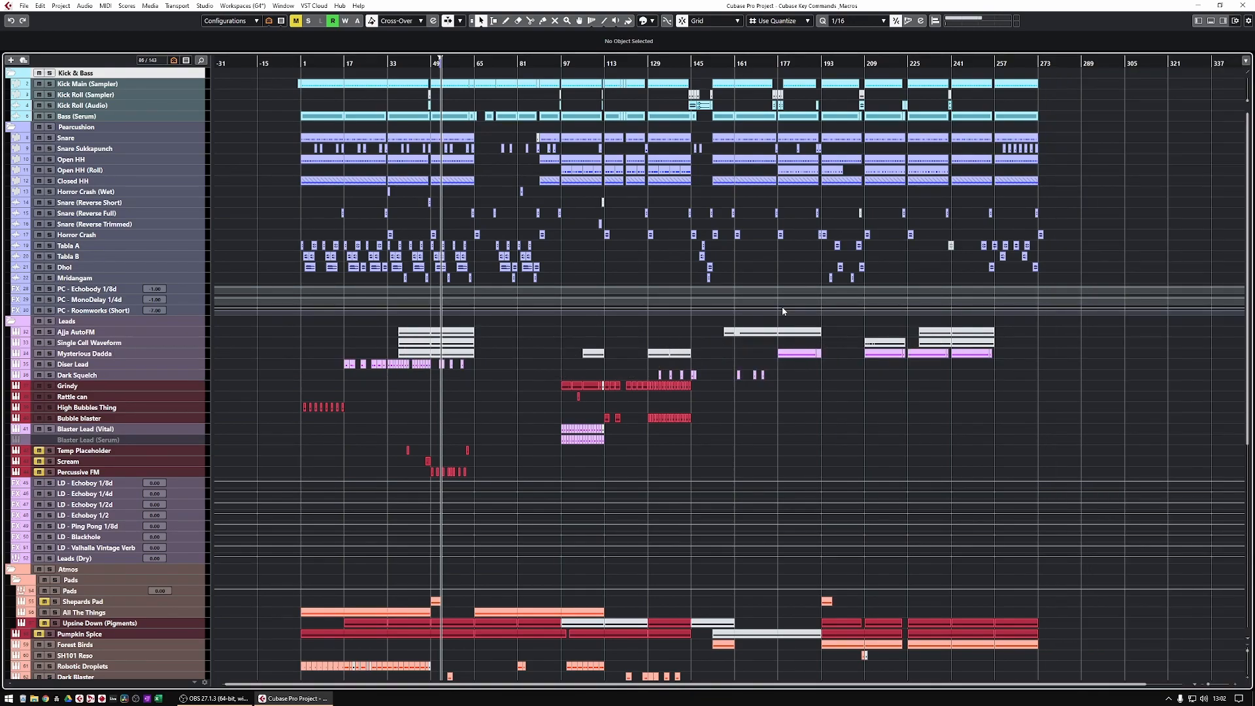
# - Show the left, lower and right zones together, and display the info line in place of the transport bar
pyautogui.press('f')
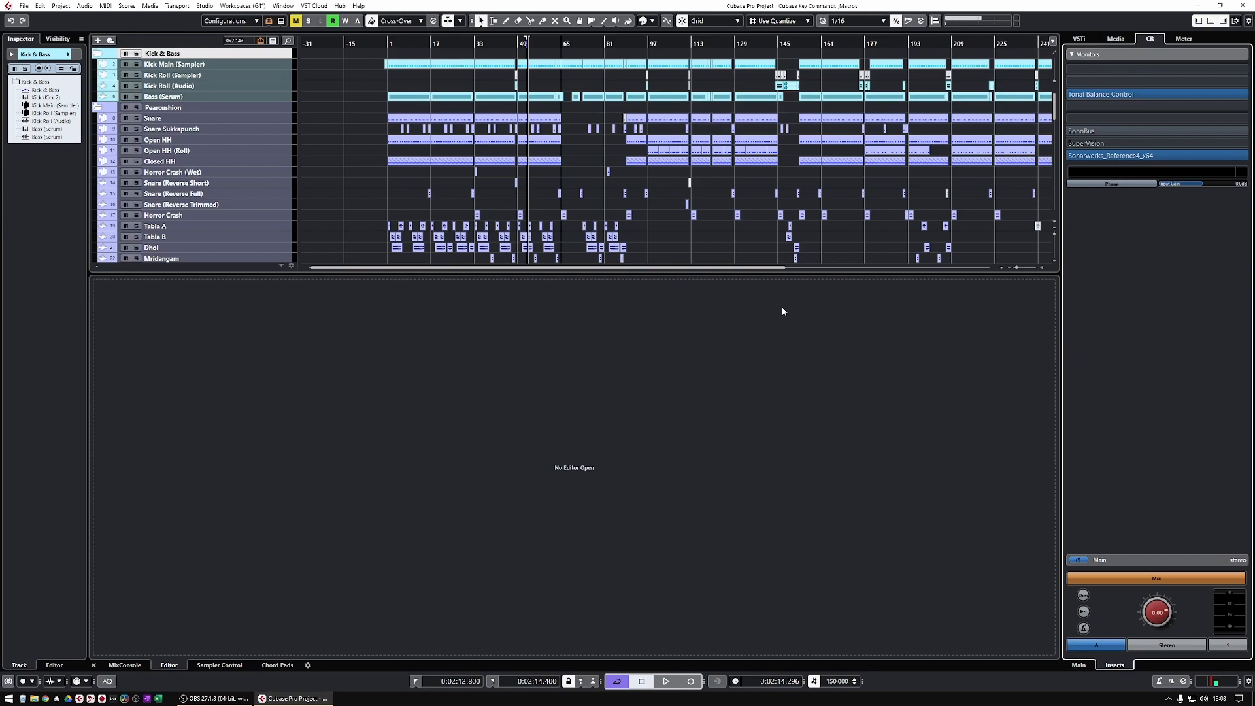
pyautogui.hotkey('ctrl', 'i')
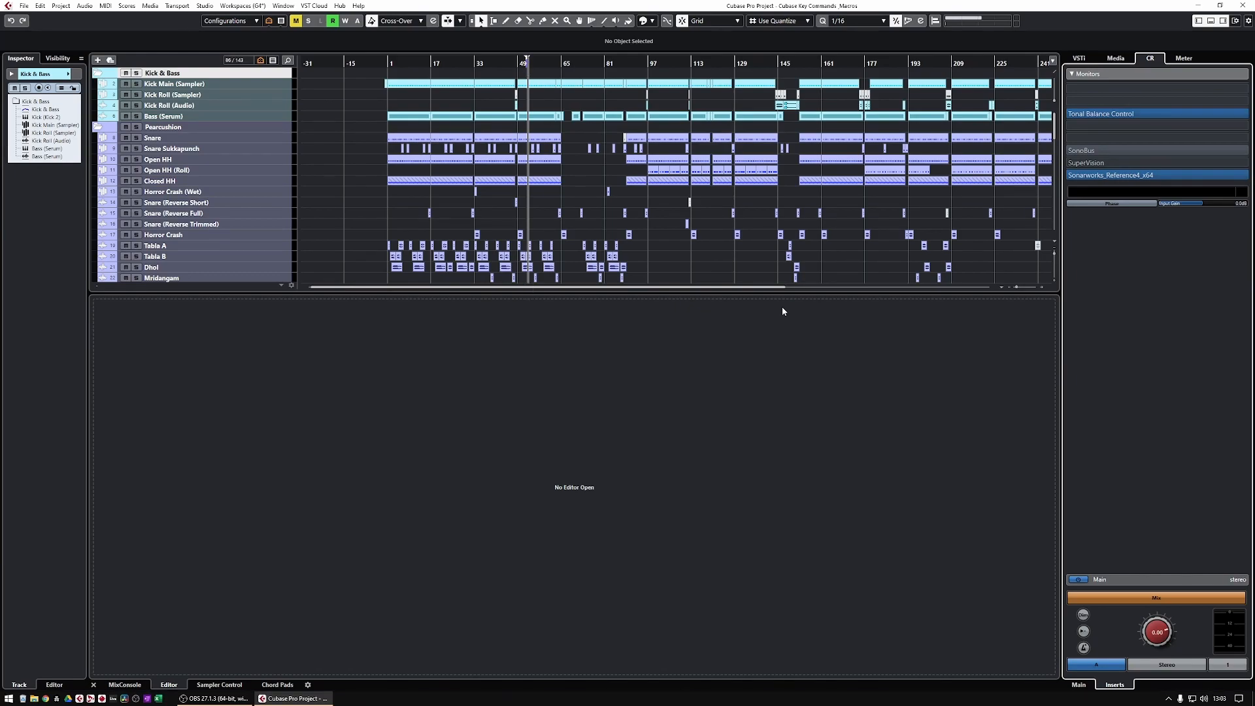
# - Hide the left, lower and right zones, and bring back only the left zone
pyautogui.hotkey('ctrl', 'alt', 'l')
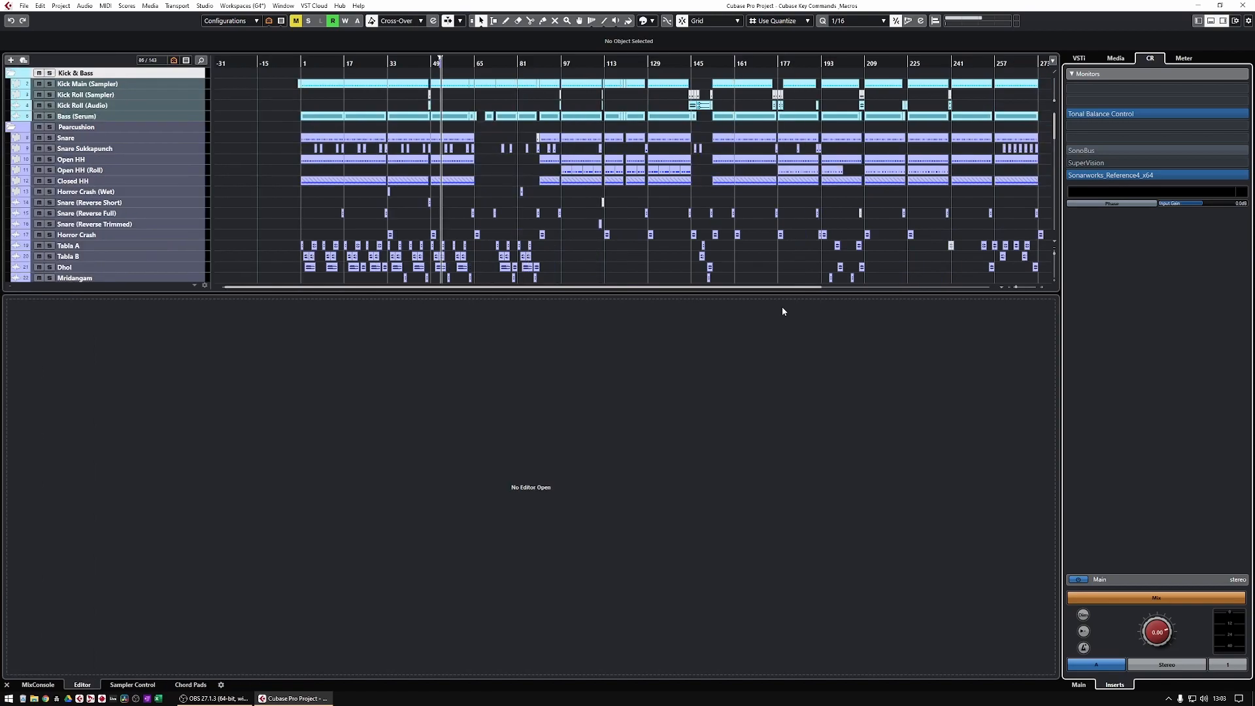
pyautogui.hotkey('ctrl', 'alt', 'e')
pyautogui.hotkey('ctrl', 'alt', 'r')
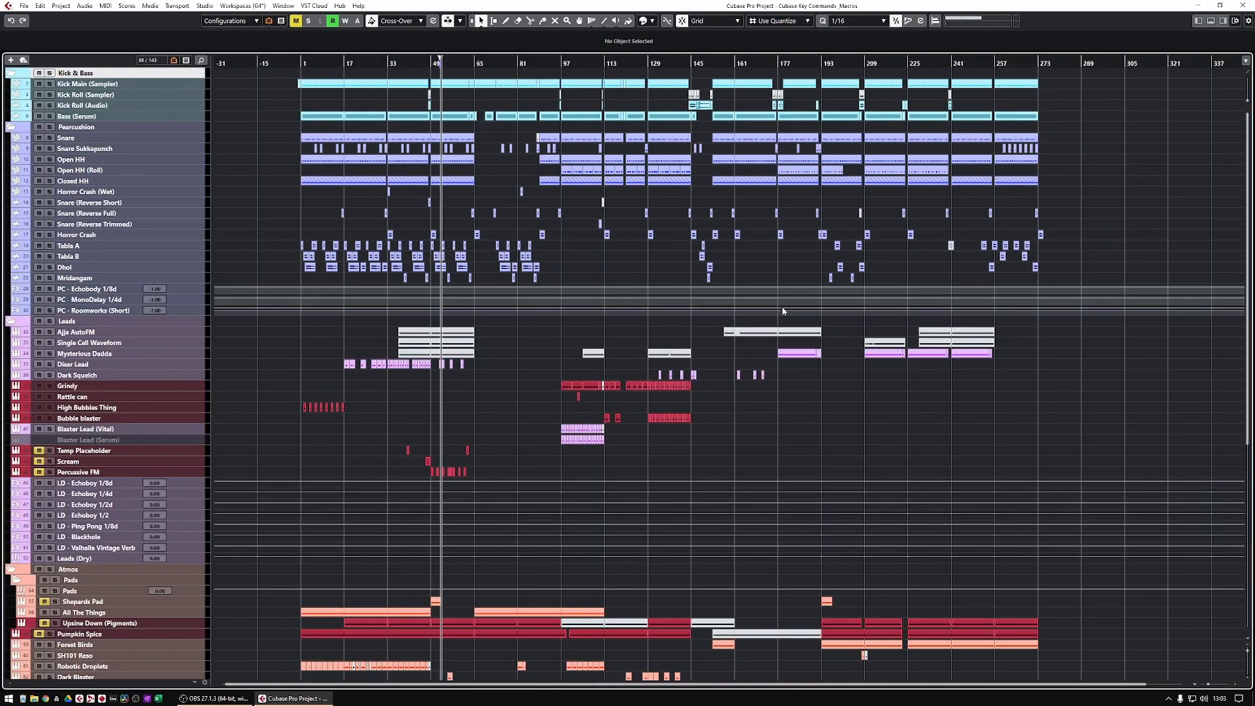
pyautogui.hotkey('ctrl', 'alt', 'l')
# - Loop and play the Diser Lead parts starting at bar 17, and open and close that track's Serum instrument window
pyautogui.click(451, 366)
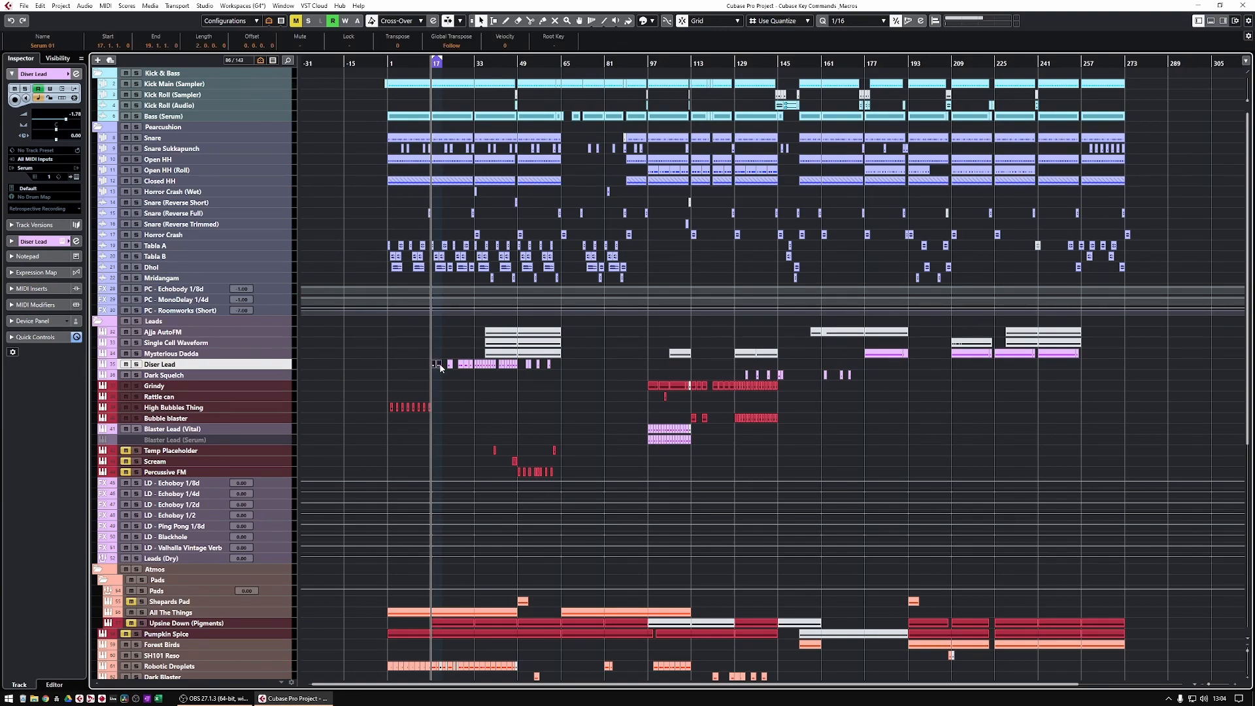
pyautogui.press('space')
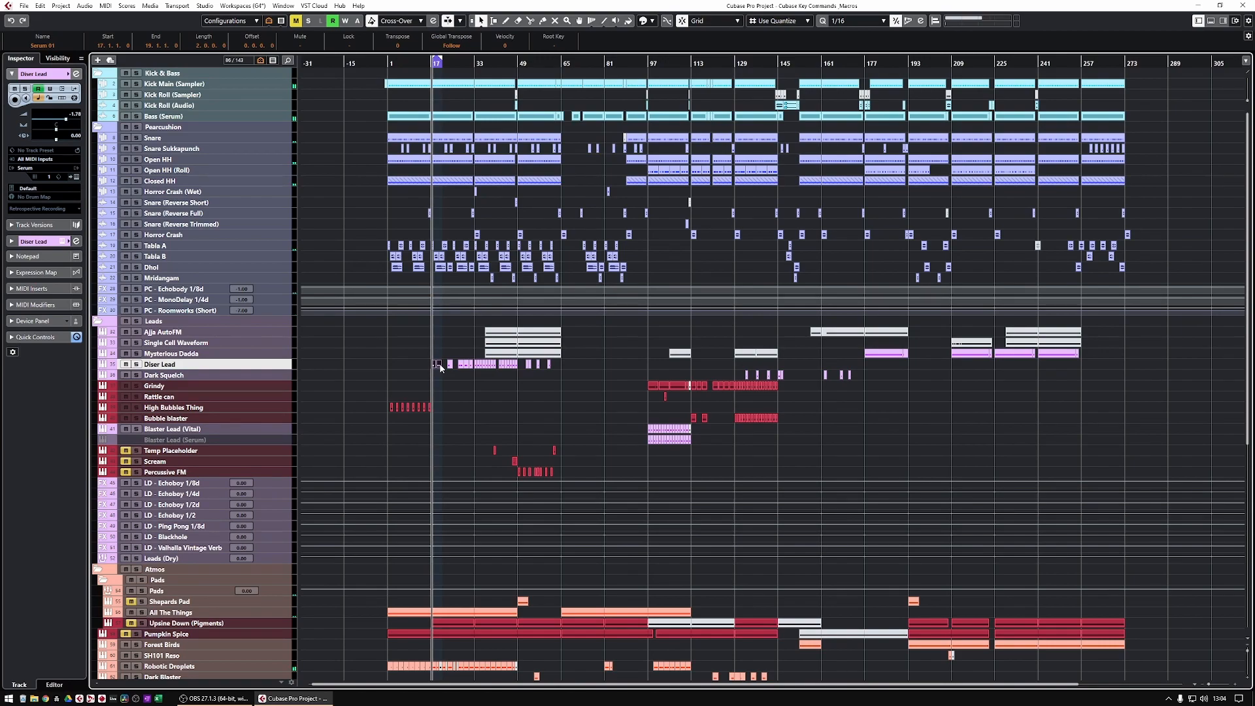
pyautogui.press('z')
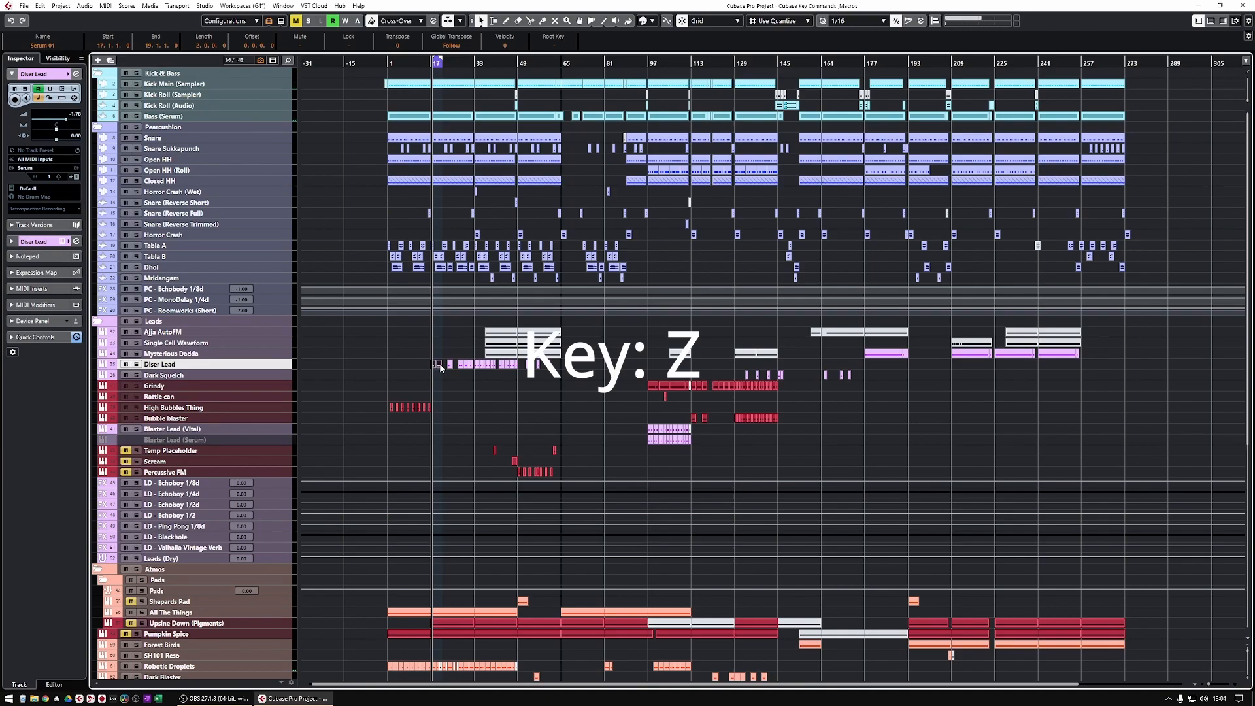
pyautogui.press('z')
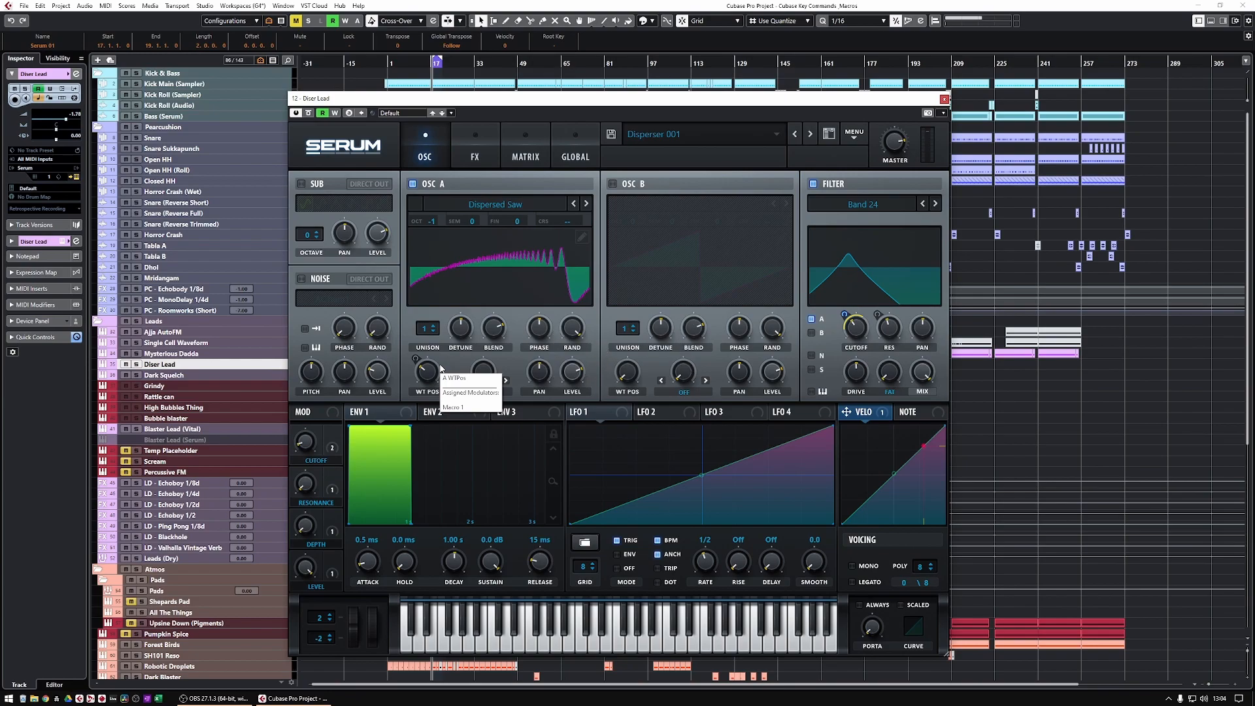
pyautogui.press('z')
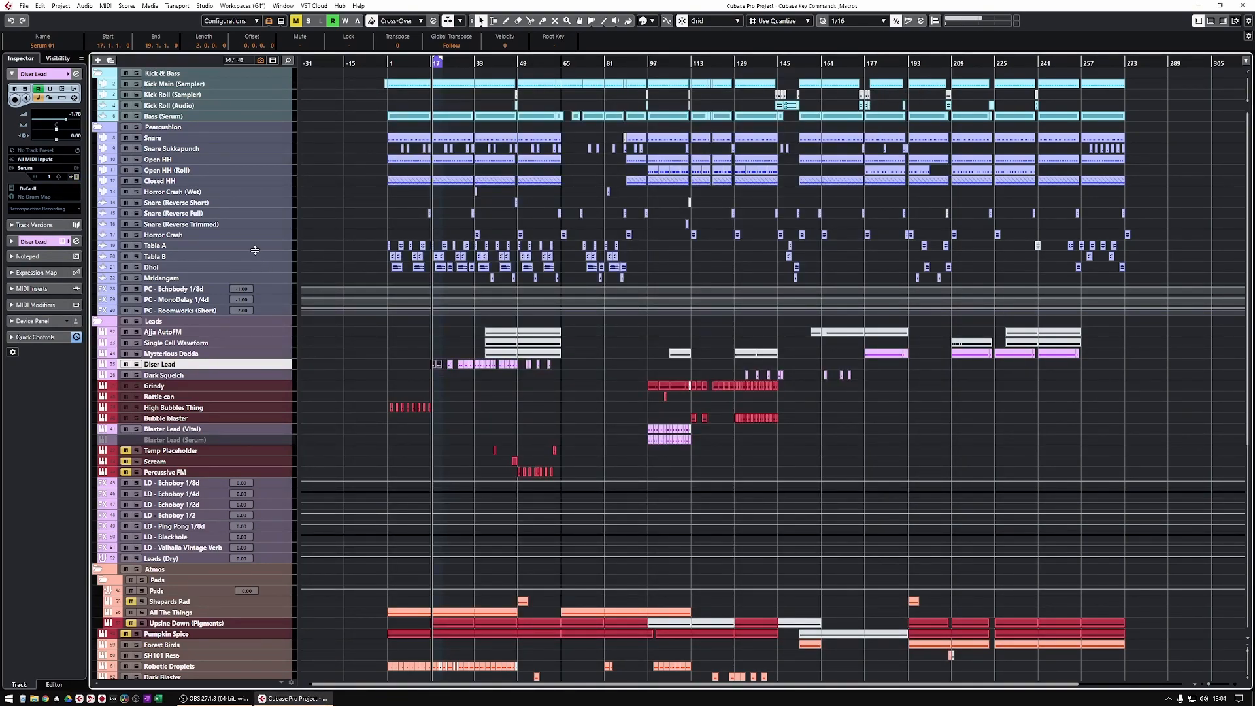
# - Show the Open HH track's sample in Sampler Control in the lower zone, and close the lower zone again
pyautogui.click(411, 161)
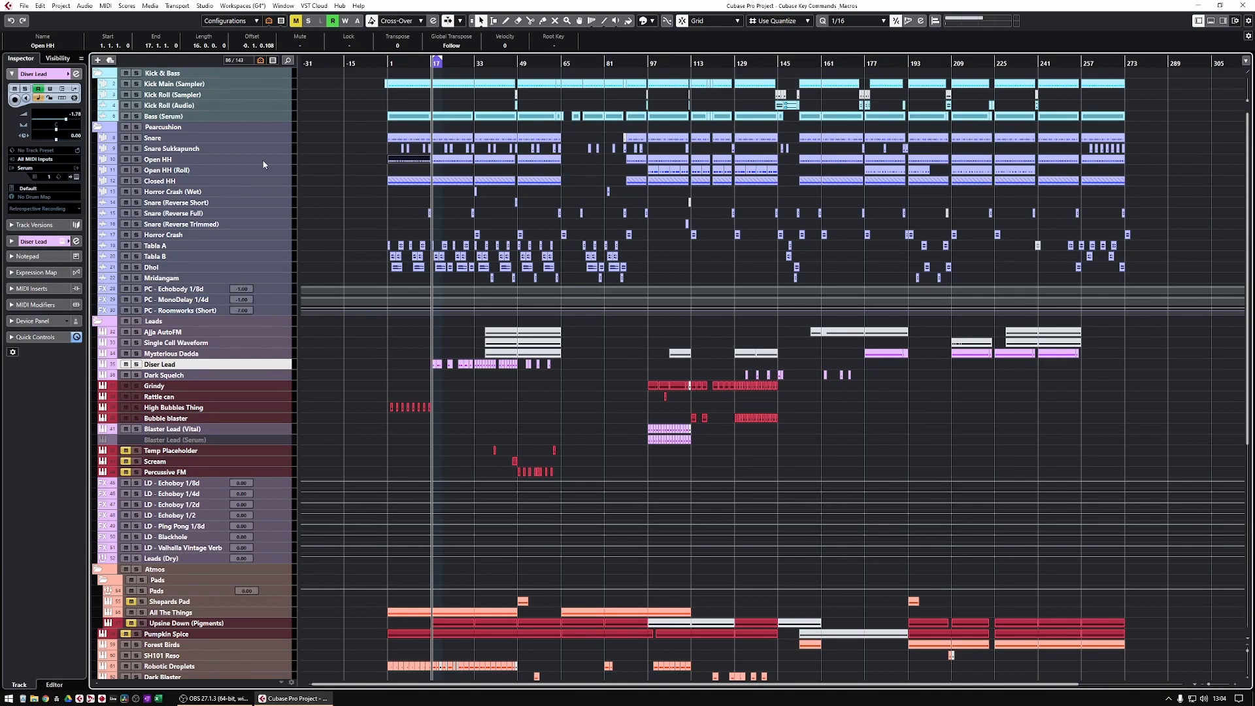
pyautogui.click(250, 163)
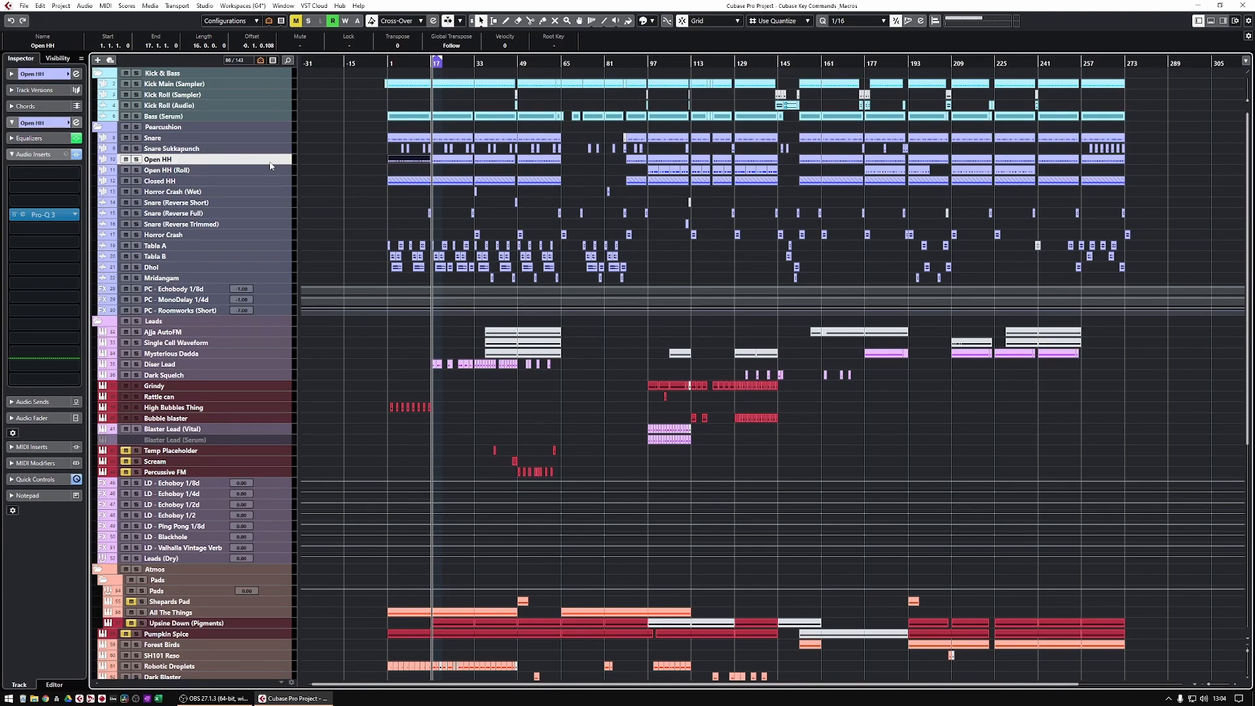
pyautogui.hotkey('ctrl', 'alt', 'b')
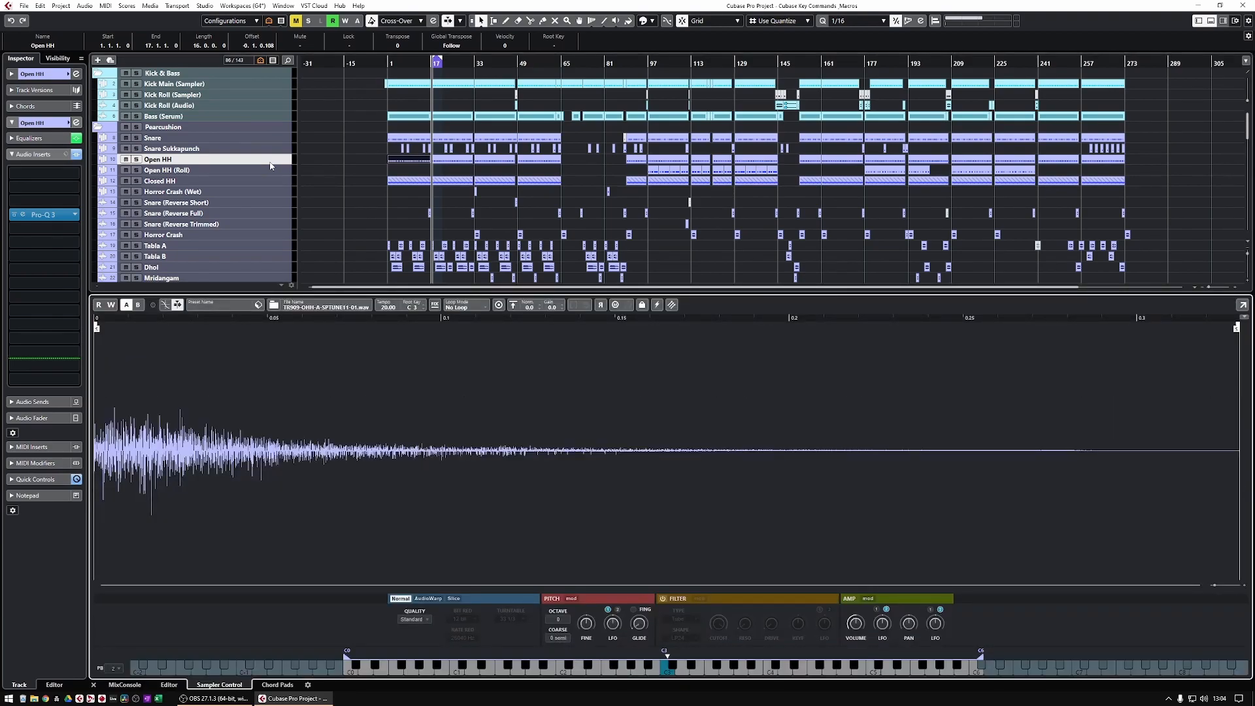
pyautogui.hotkey('ctrl', 'alt', 'b')
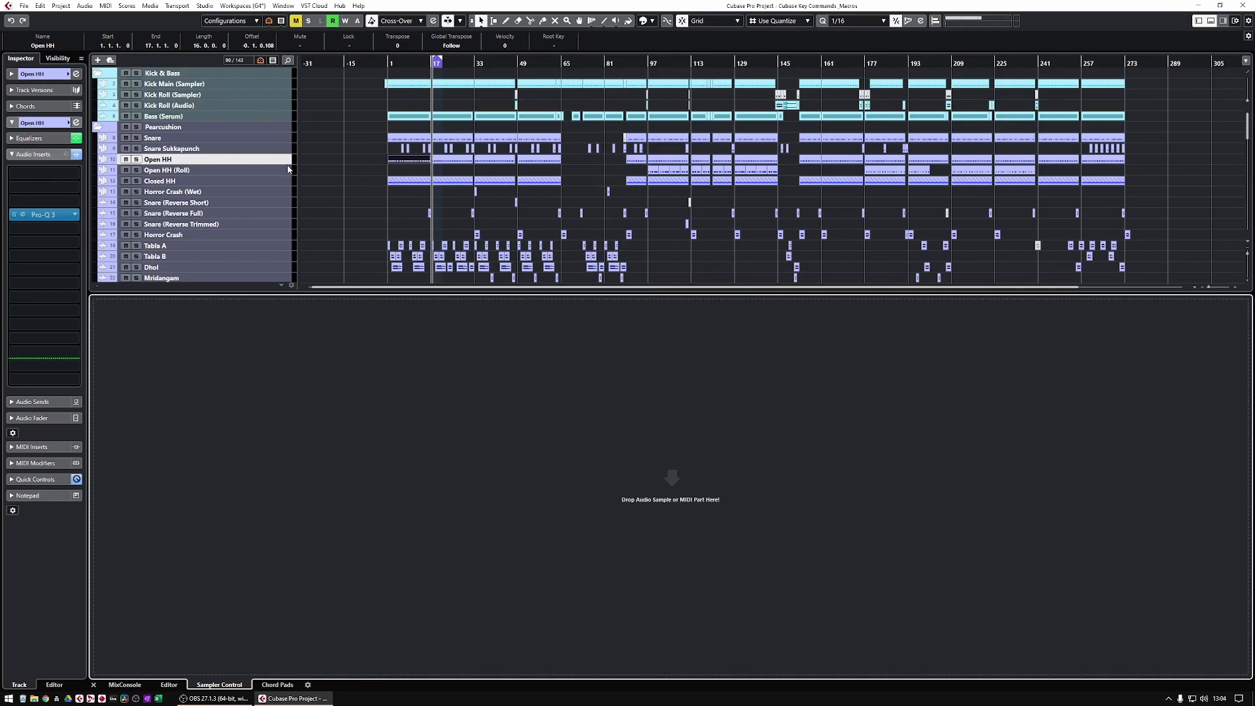
pyautogui.hotkey('ctrl', 'alt', 'e')
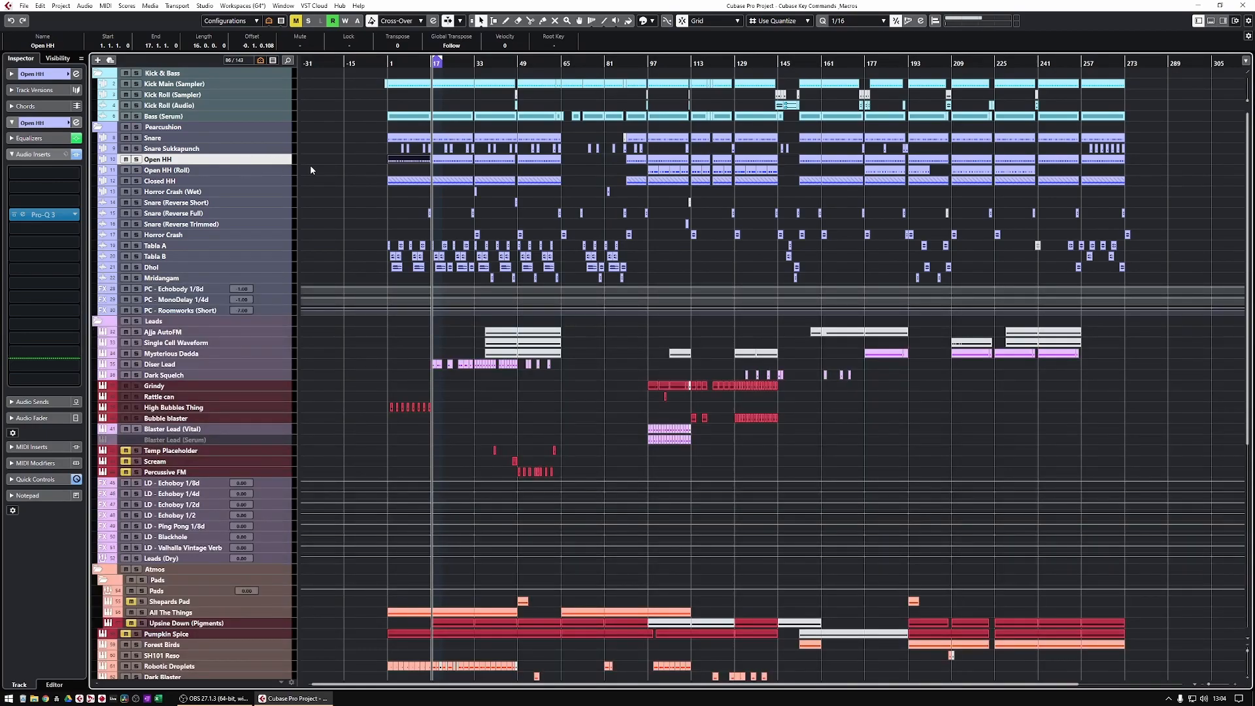
# - Open the Dark Squelch track's channel settings, and switch to the channel strip and back to the equalizer
pyautogui.click(247, 180)
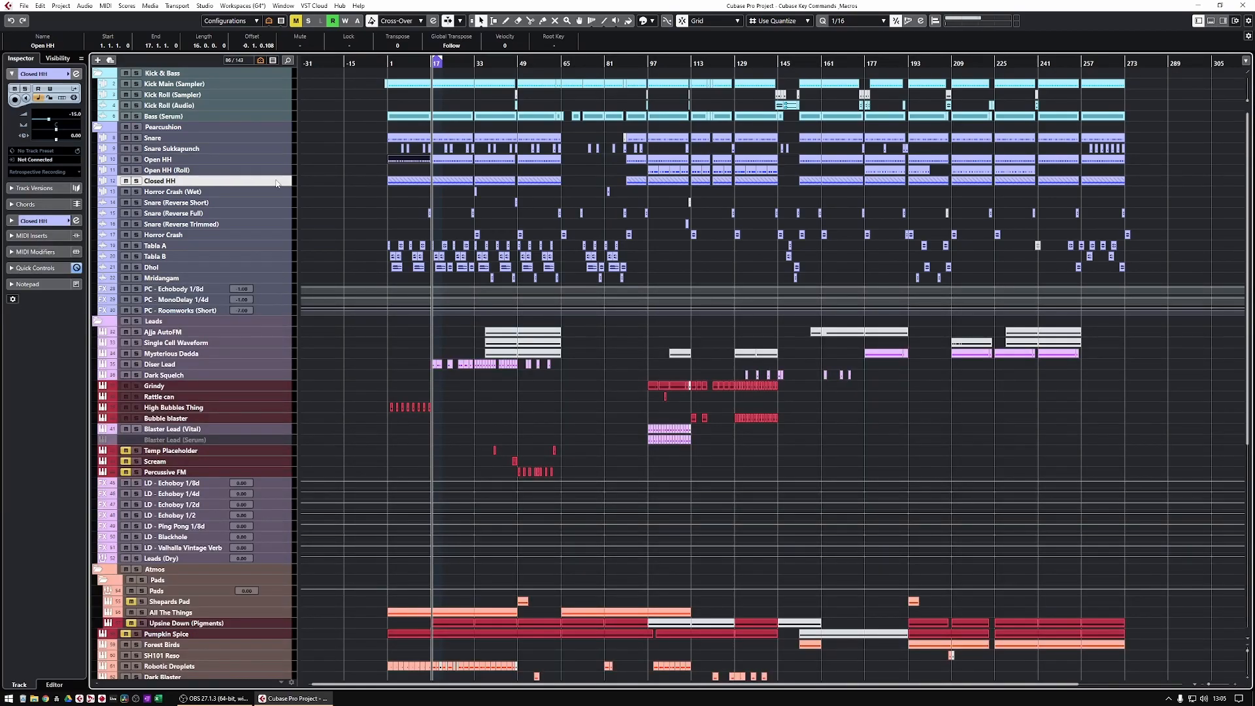
pyautogui.click(196, 376)
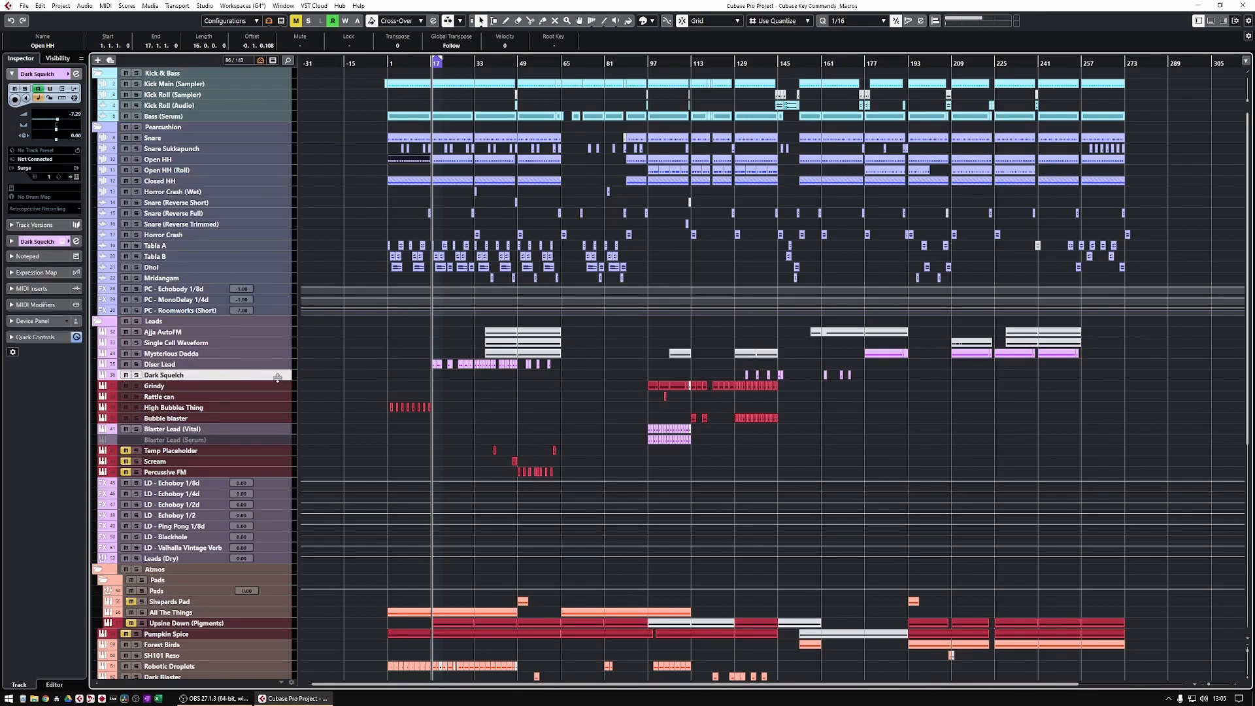
pyautogui.press('x')
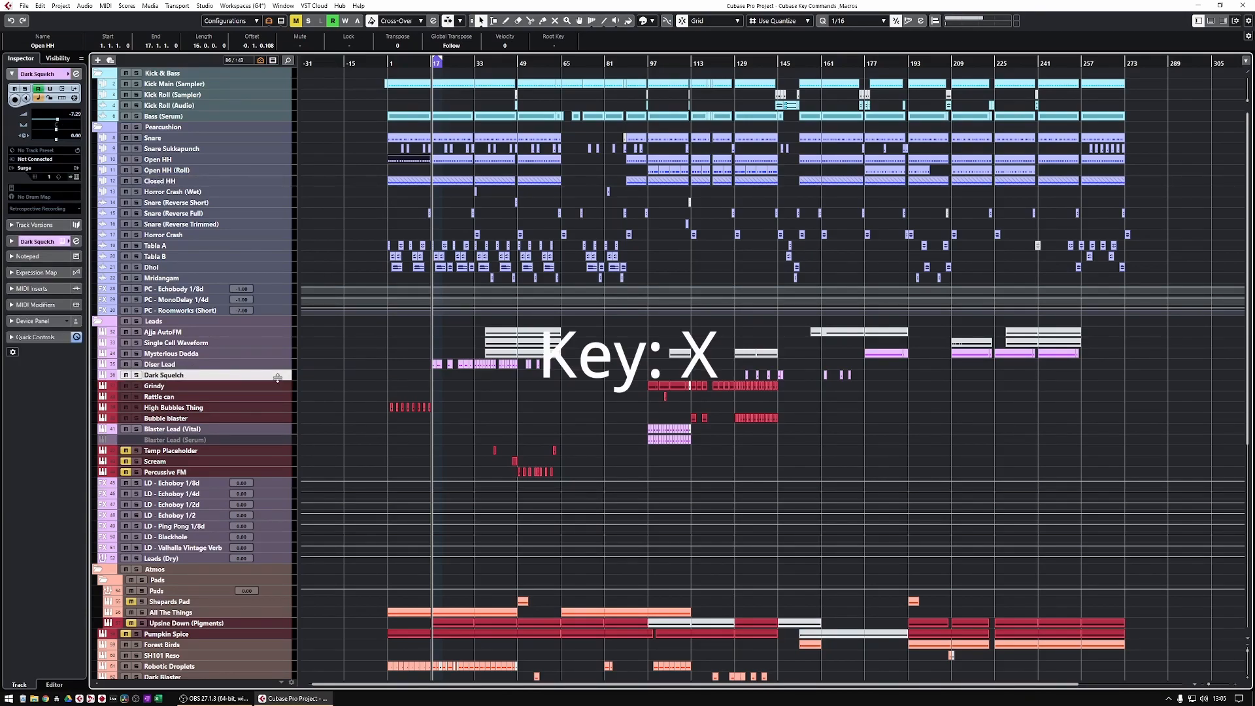
pyautogui.press('x')
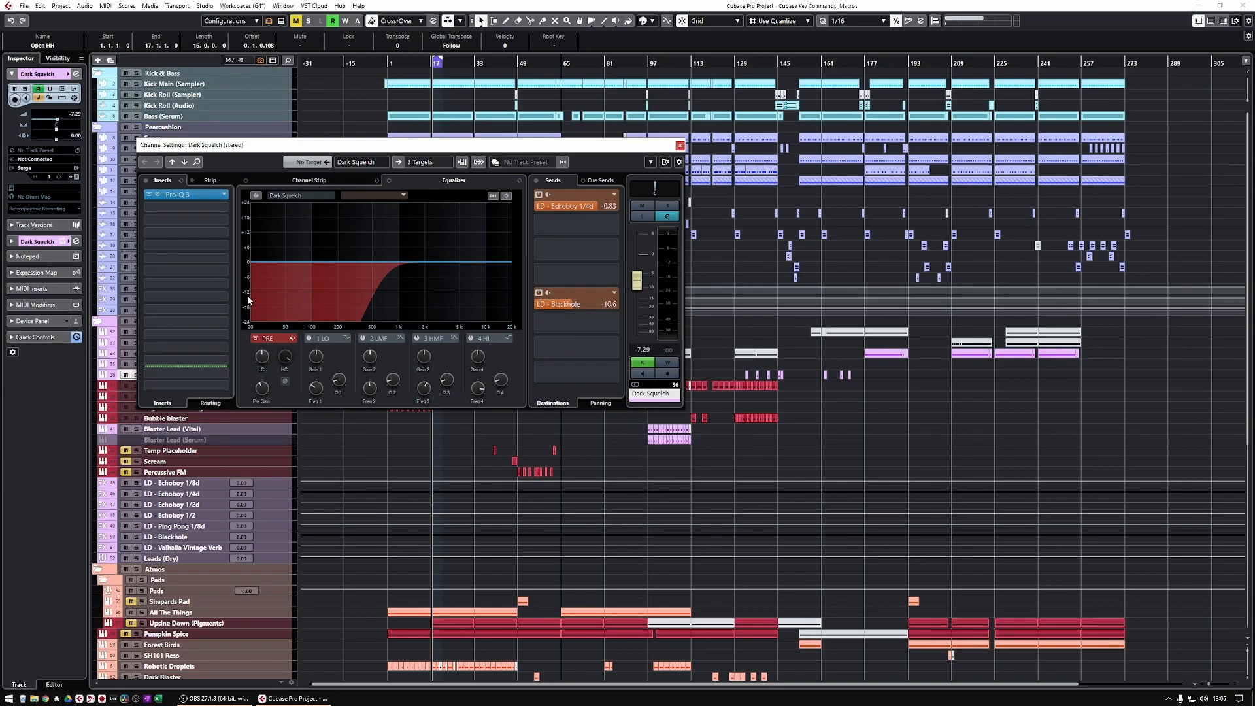
pyautogui.click(320, 183)
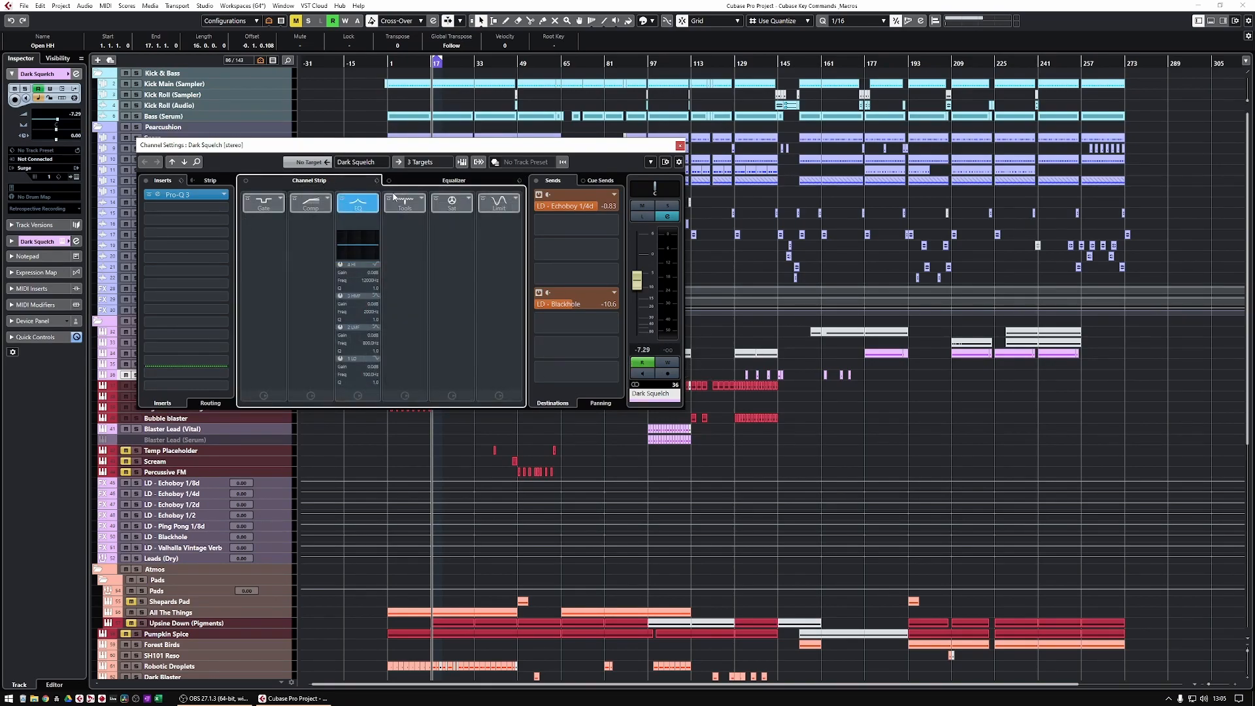
pyautogui.click(436, 184)
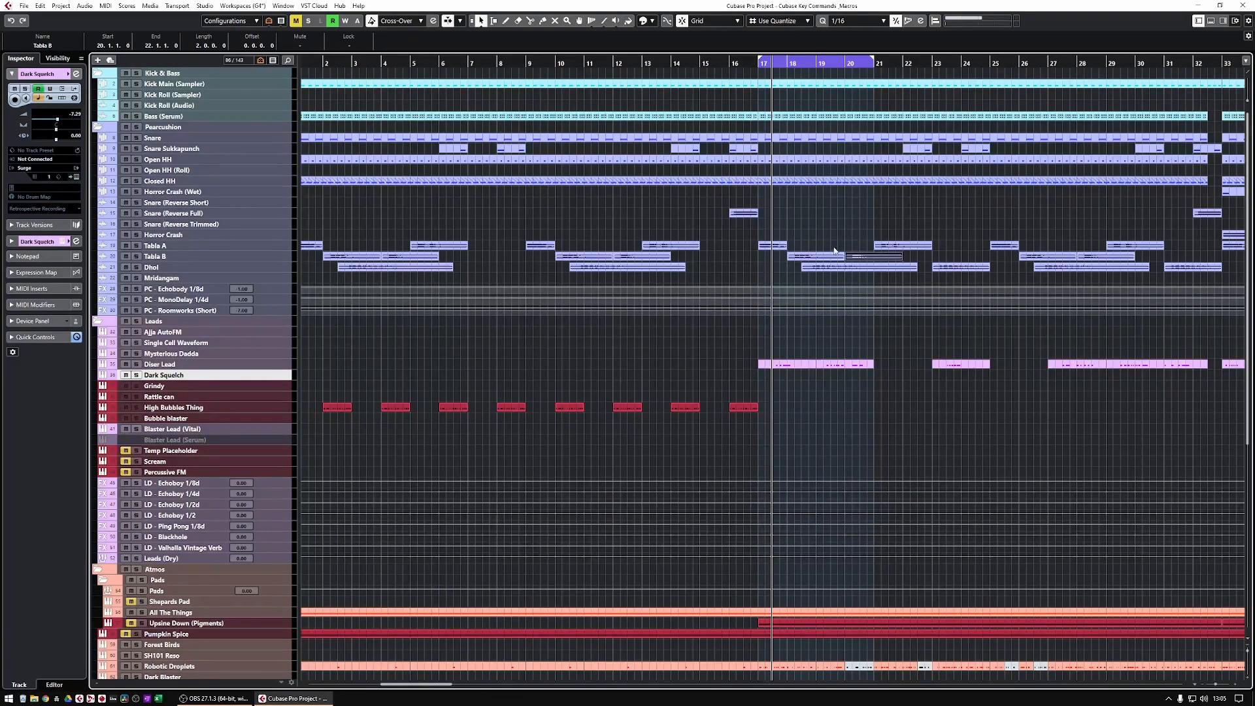
# - Loop the two adjoining Tabla B parts between bars 18 and 22 and play the loop
pyautogui.moveTo(807, 246); pyautogui.dragTo(853, 260)
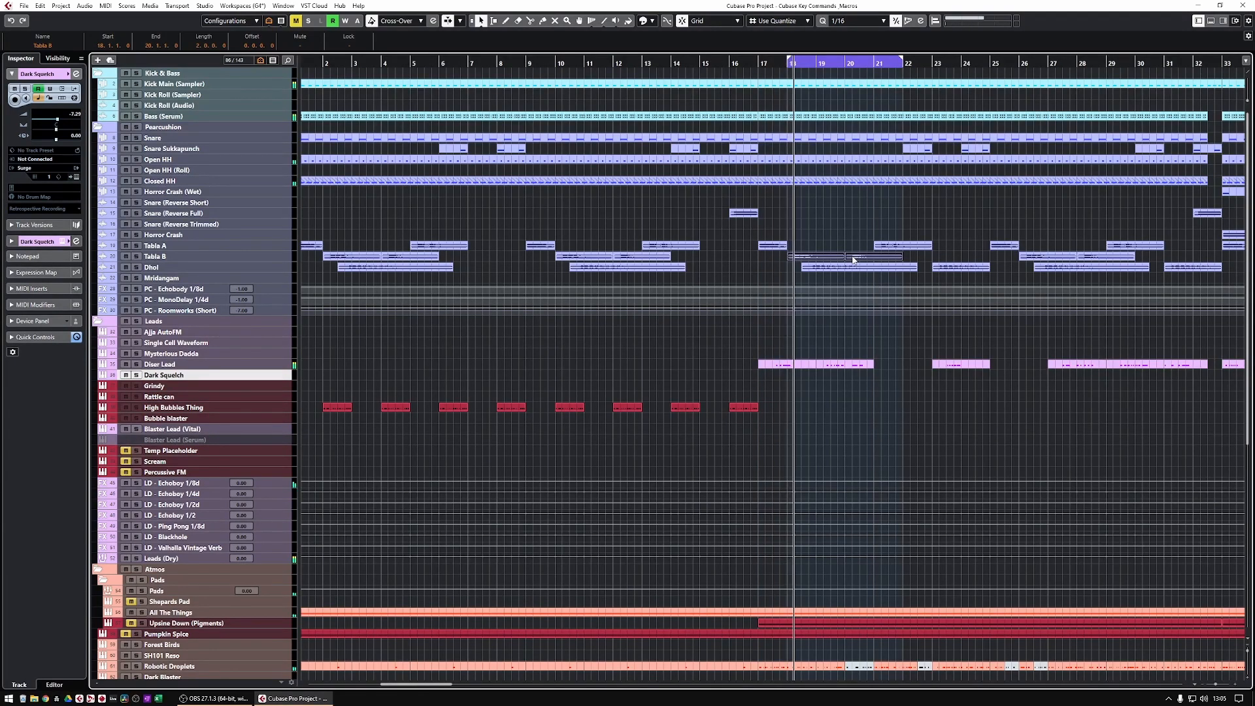
pyautogui.press('h')
pyautogui.press('h')
pyautogui.press('h')
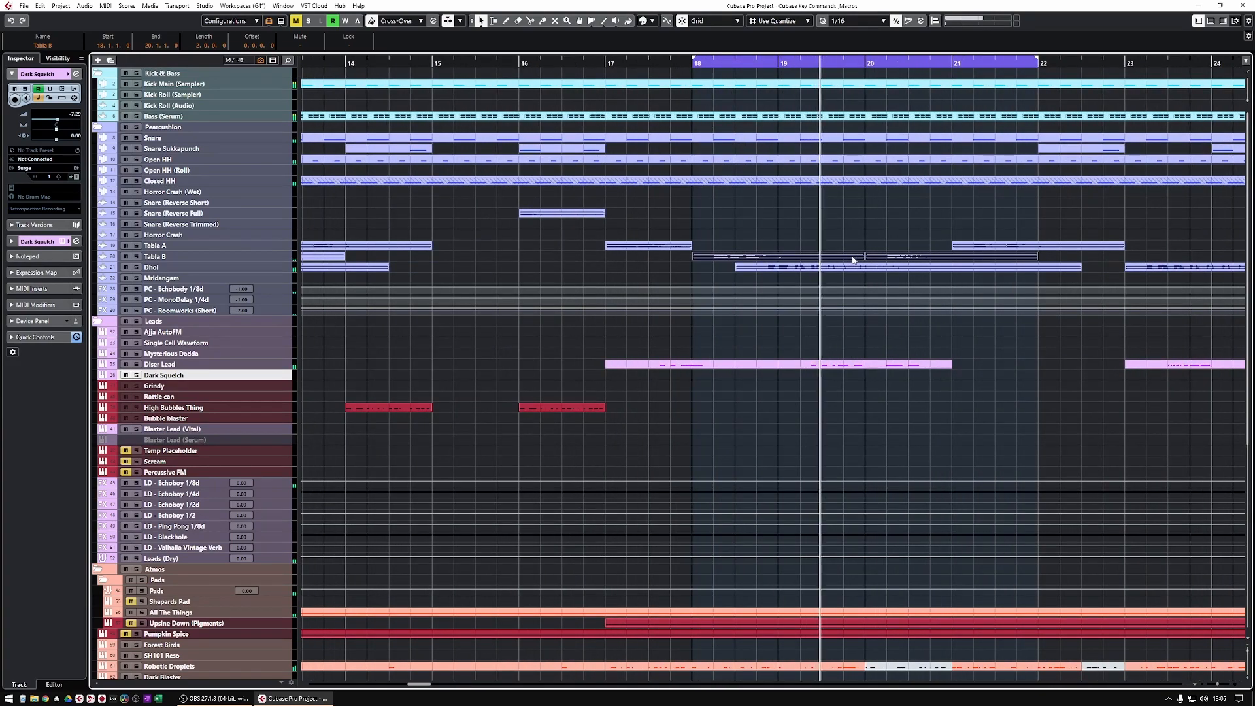
pyautogui.press('space')
# - Glue the two Tabla B parts between bars 18 and 22 together, and undo the glue
pyautogui.click(831, 246)
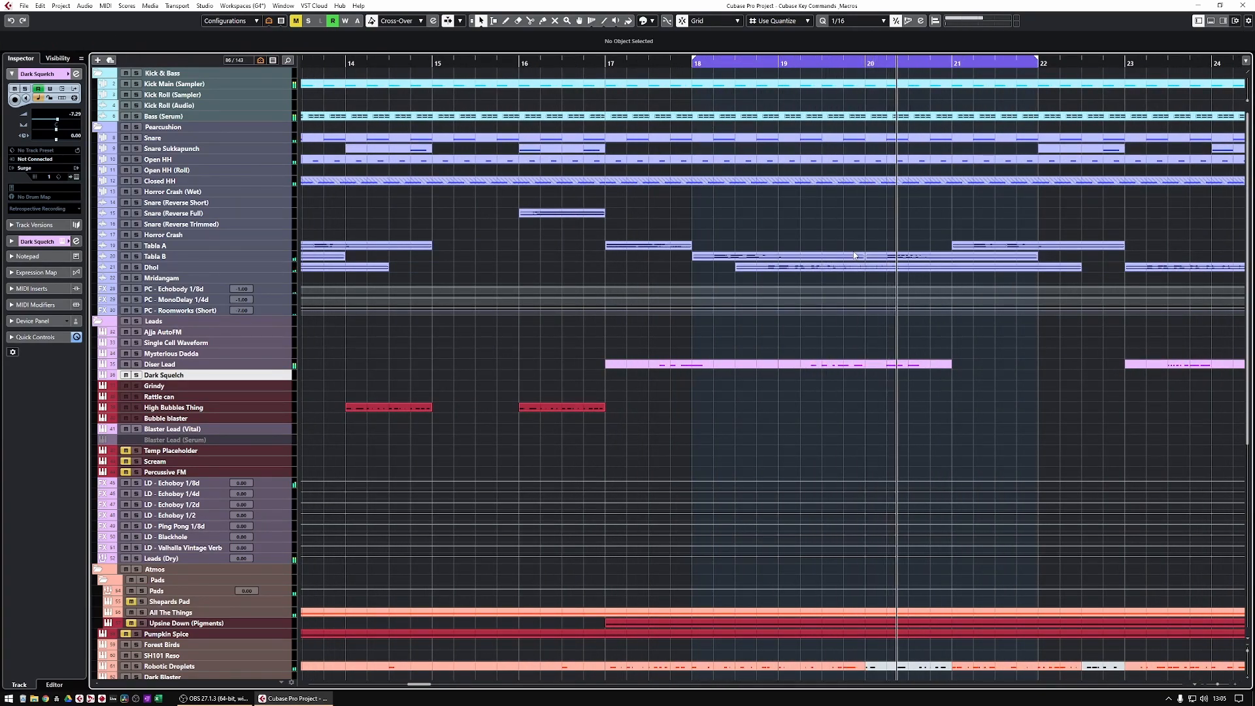
pyautogui.click(875, 258)
pyautogui.keyDown('shift'); pyautogui.click(822, 256); pyautogui.keyUp('shift')
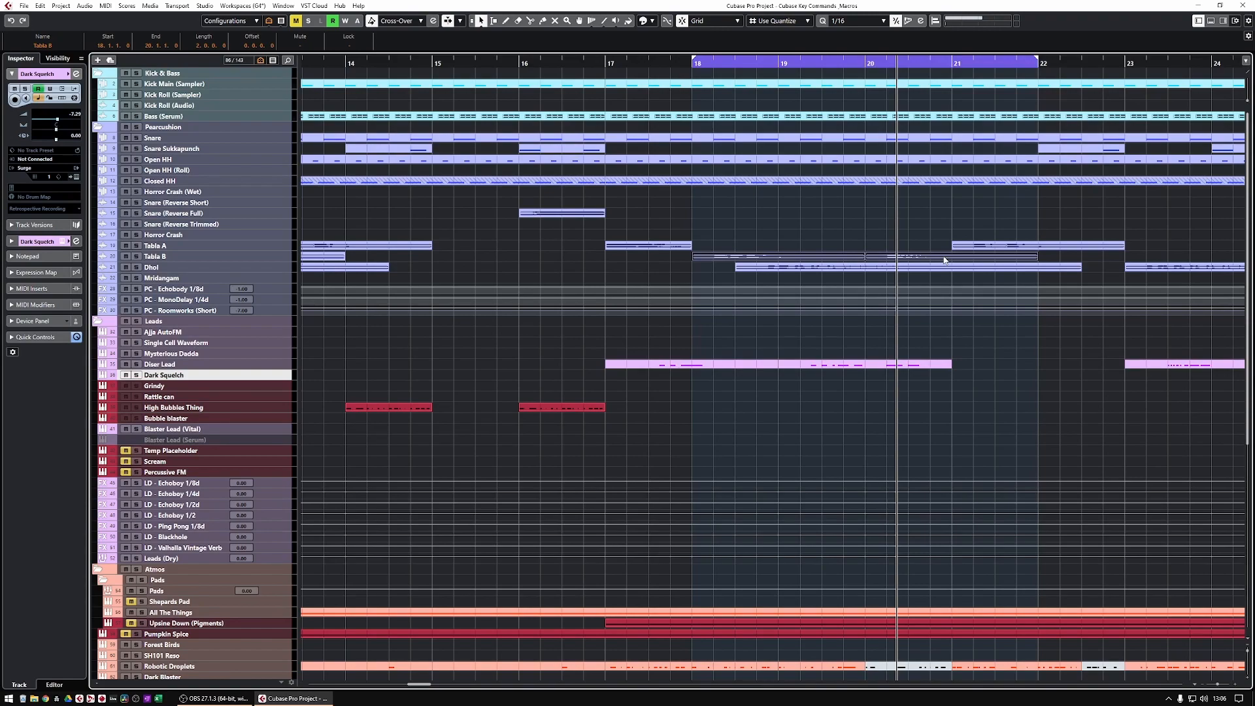
pyautogui.press('g')
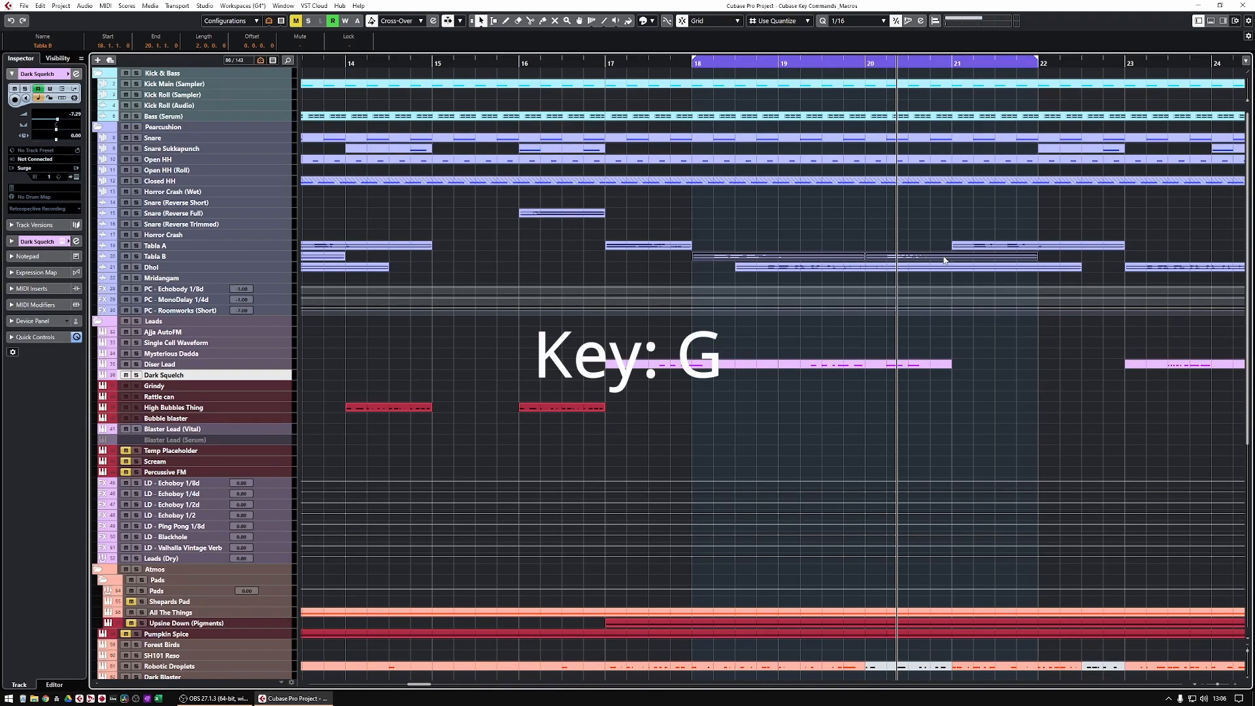
pyautogui.click(942, 259)
pyautogui.hotkey('ctrl', 'z')
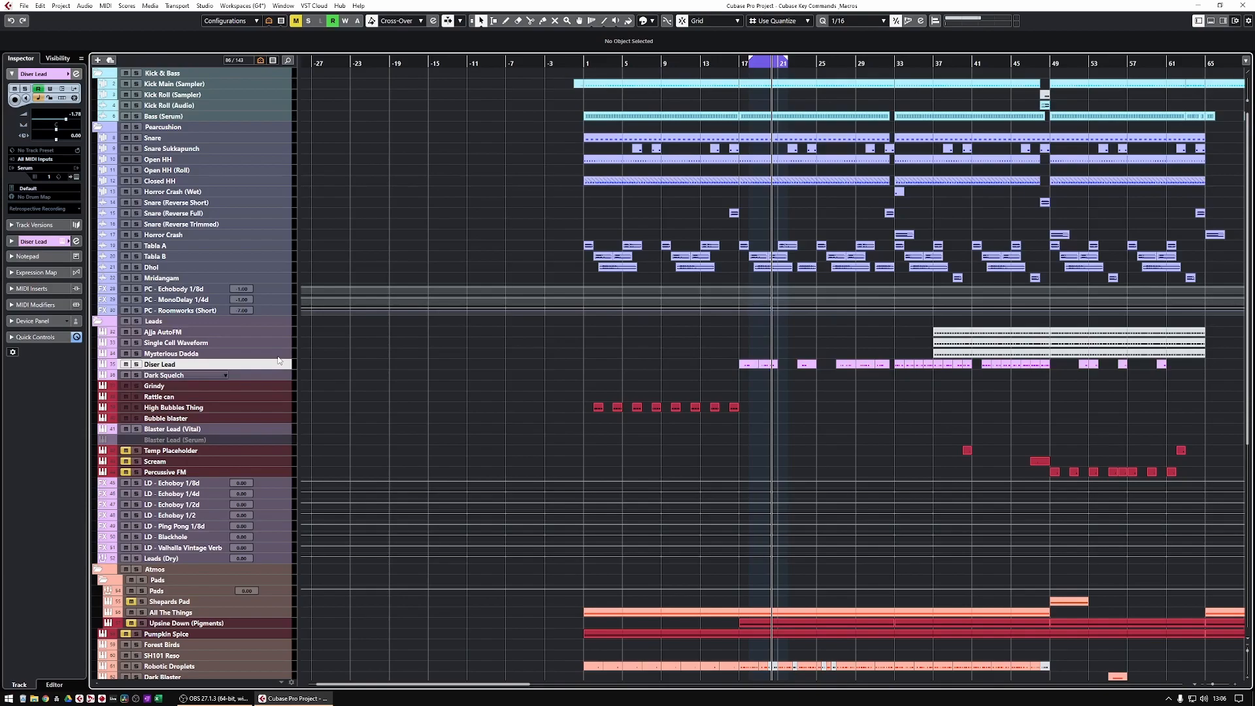
# - Show the used automation lanes of all tracks, inspect the Diser Lead automation, and hide the lanes again
pyautogui.hotkey('shift', '2')
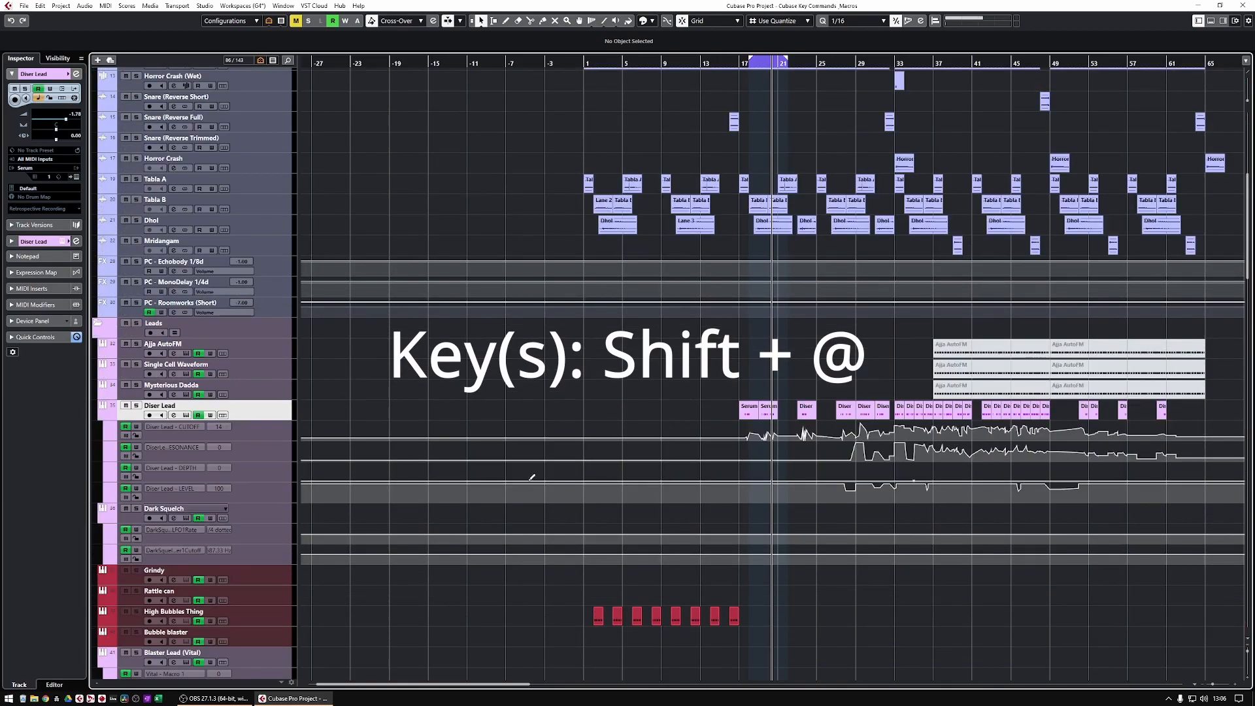
pyautogui.moveTo(490, 684); pyautogui.dragTo(550, 689)
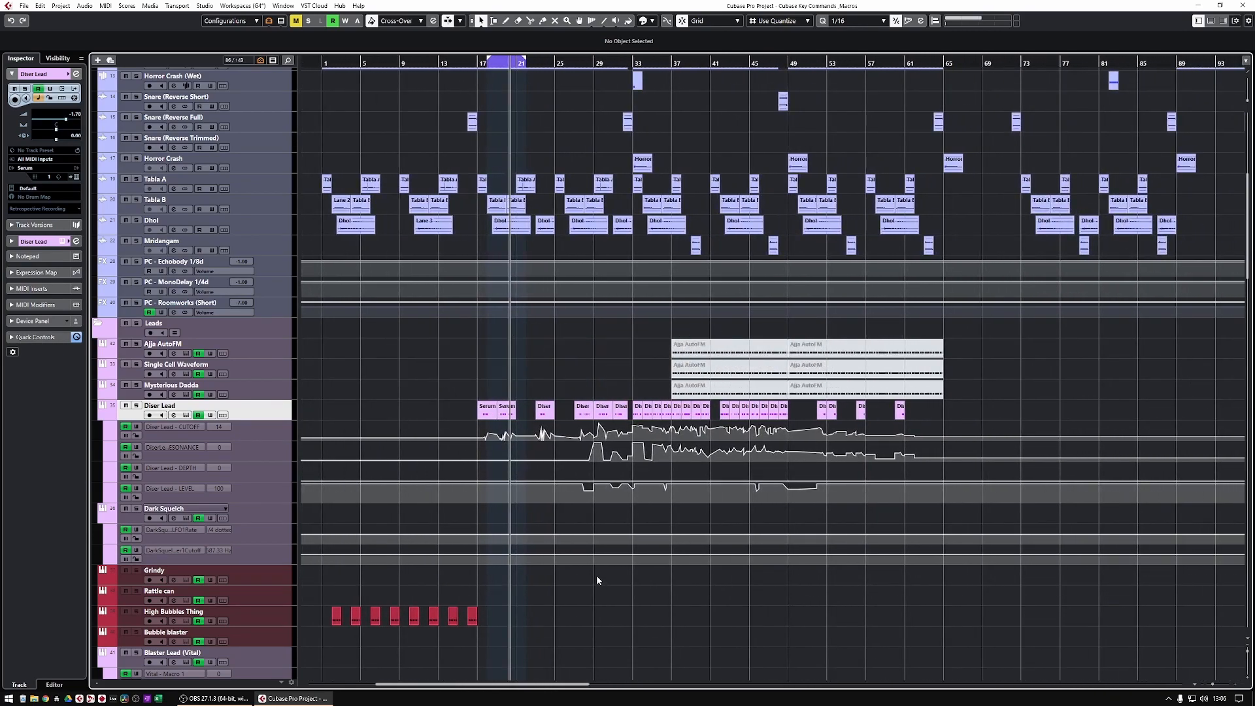
pyautogui.hotkey('shift', '@')
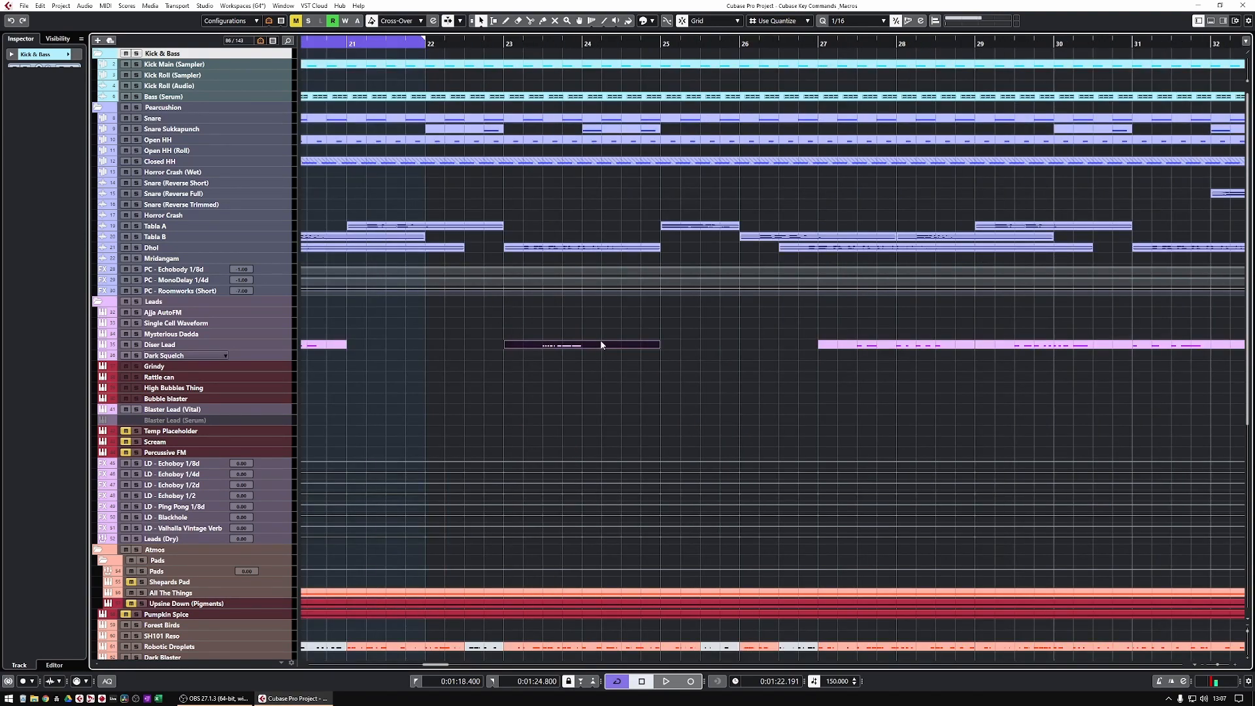
# - Loop and play the Diser Lead part between bars 23 and 25, and select the Diser Lead track
pyautogui.press('p')
pyautogui.press('space')
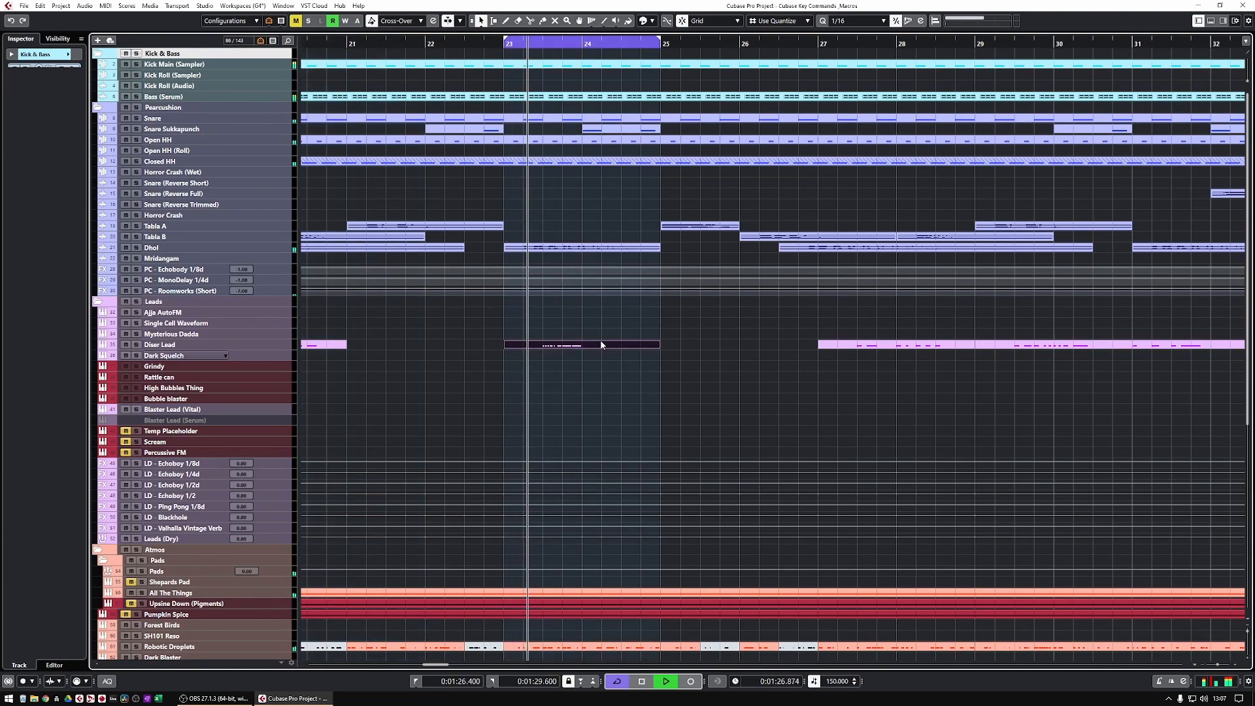
pyautogui.click(244, 348)
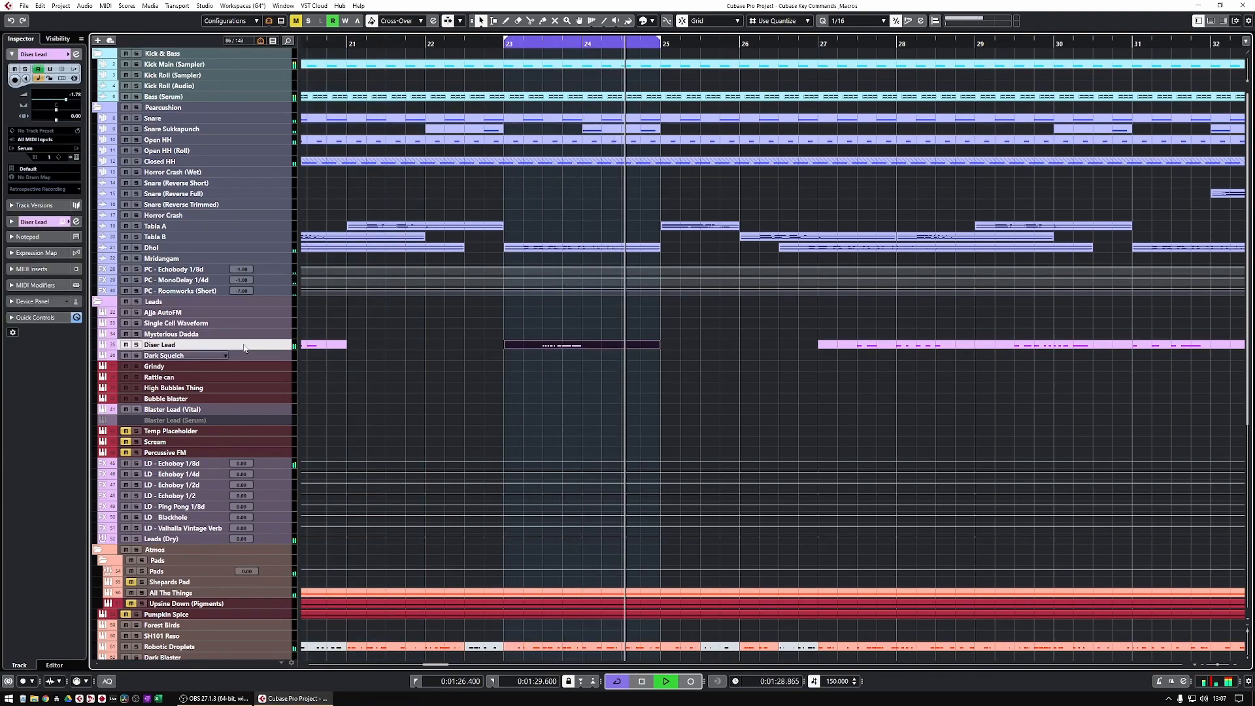
pyautogui.press('h')
pyautogui.press('h')
# - Split the Diser Lead part at bar 24, and set the loop to its first half
pyautogui.press('3')
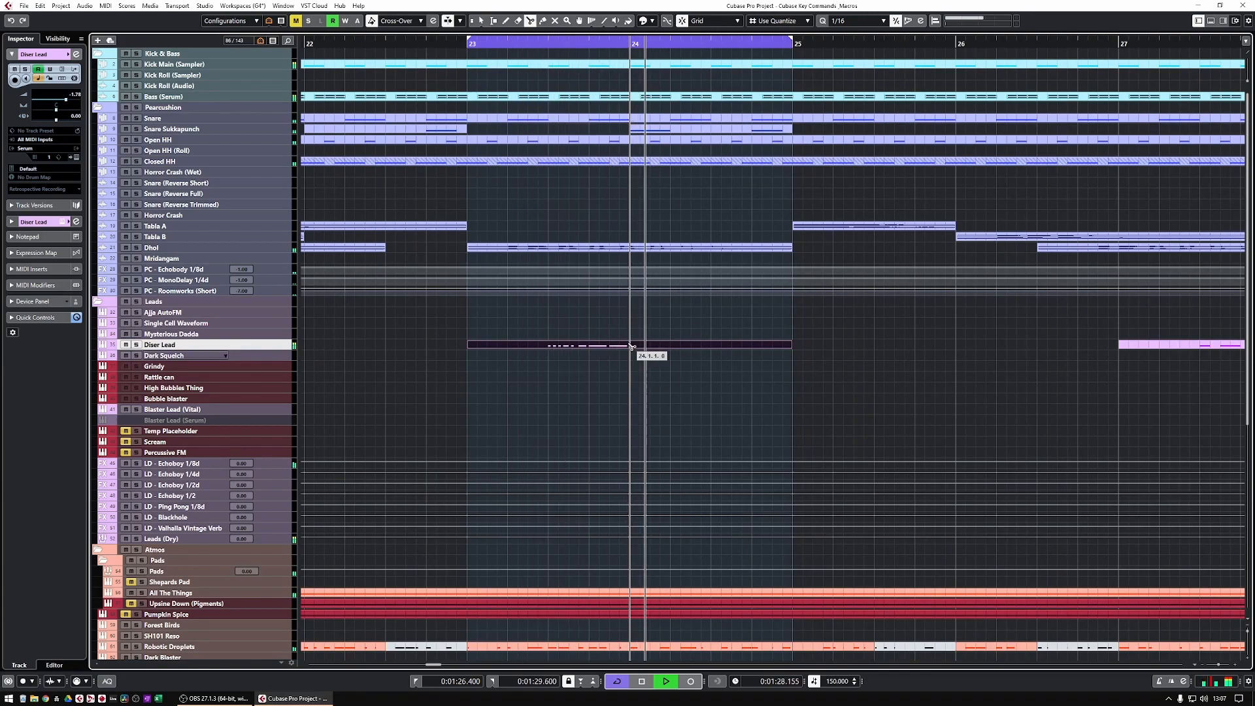
pyautogui.press('1')
pyautogui.click(581, 101)
pyautogui.click(591, 139)
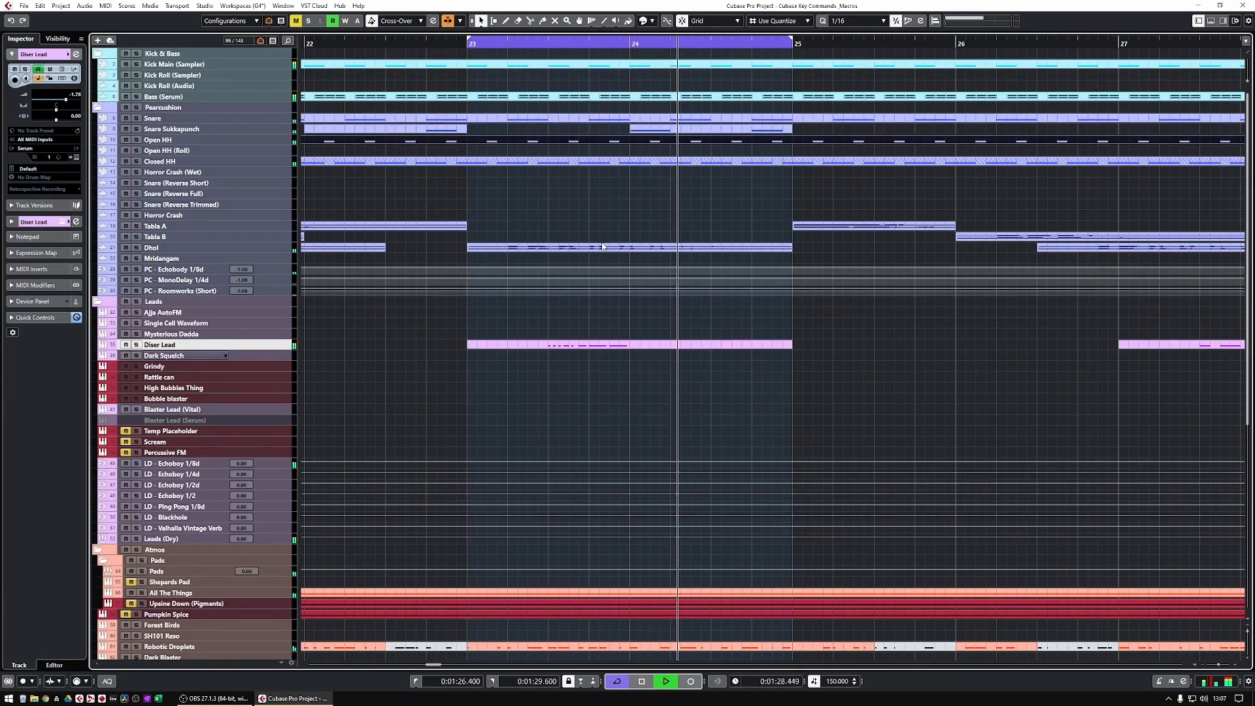
pyautogui.click(597, 345)
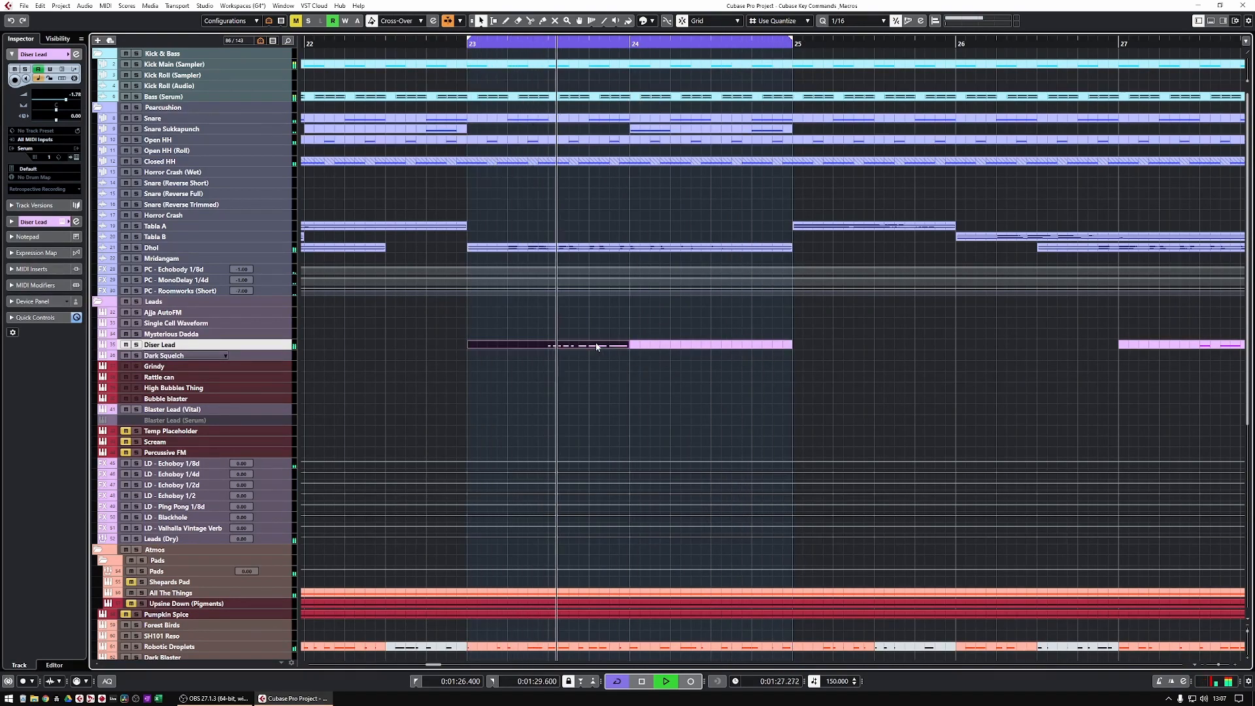
pyautogui.press('p')
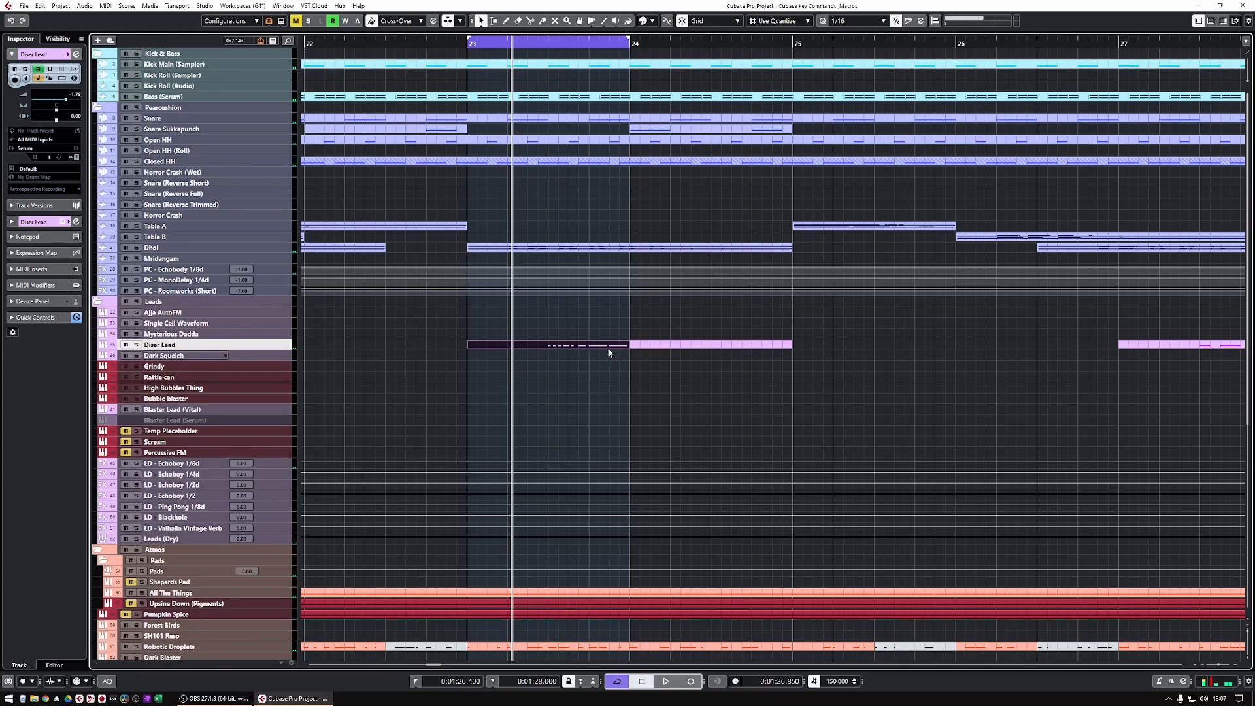
# - Set the grid quantize value to 1/32 and preview split positions on the Diser Lead part between bars 23 and 24
pyautogui.press('h')
pyautogui.hotkey('alt', 's')
pyautogui.hotkey('shift', 'h')
pyautogui.hotkey('shift', 'h')
pyautogui.hotkey('shift', 'h')
pyautogui.hotkey('shift', 'h')
pyautogui.hotkey('shift', 'h')
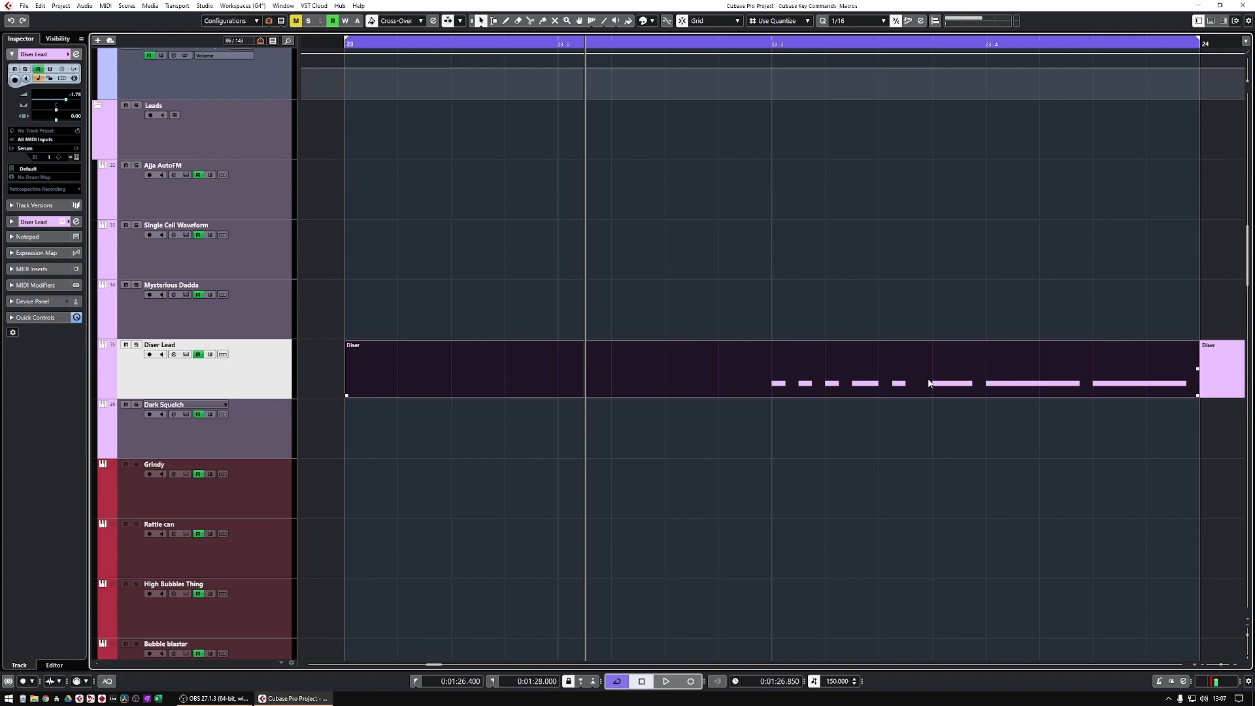
pyautogui.press('3')
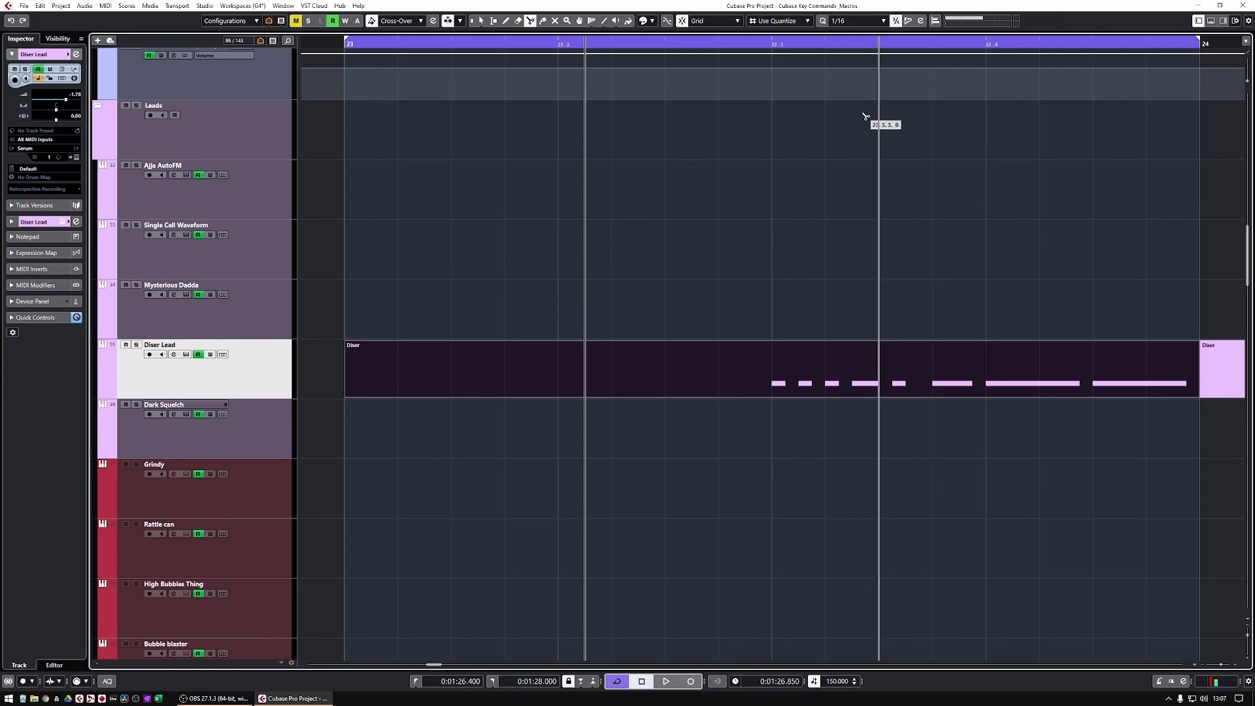
pyautogui.hotkey('shift', 'g')
pyautogui.hotkey('shift', 'g')
pyautogui.hotkey('alt', '6')
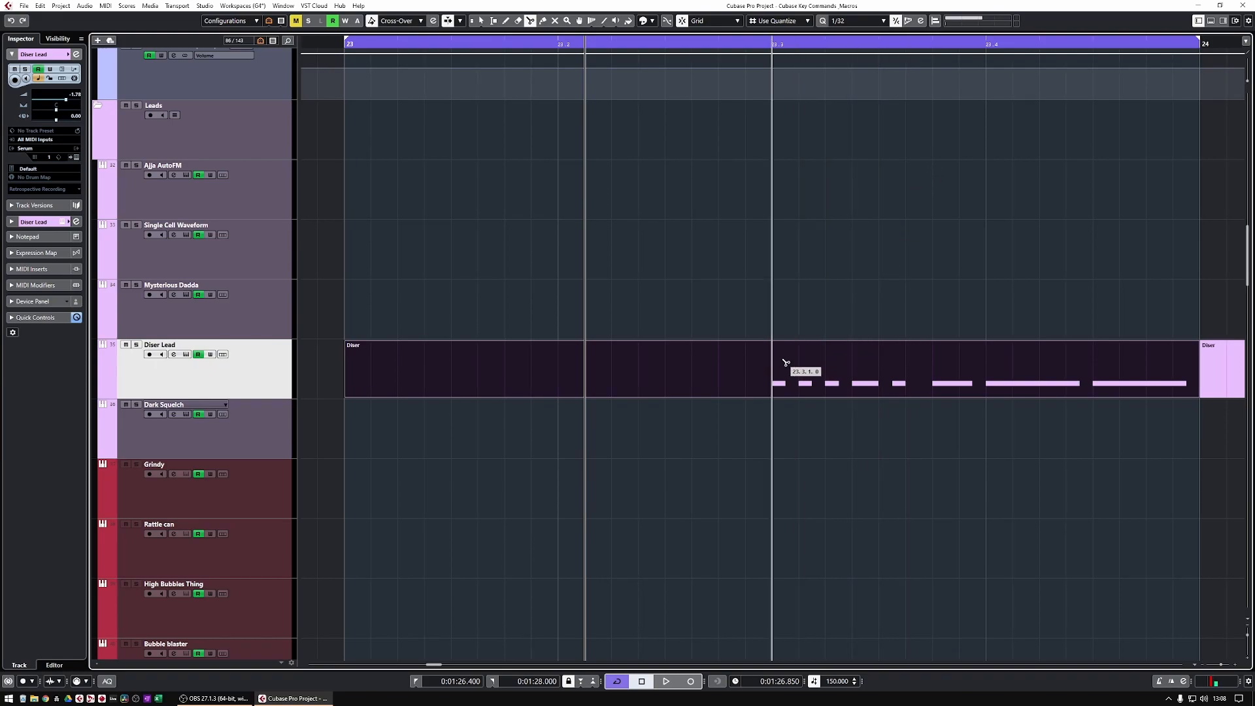
pyautogui.click(481, 22)
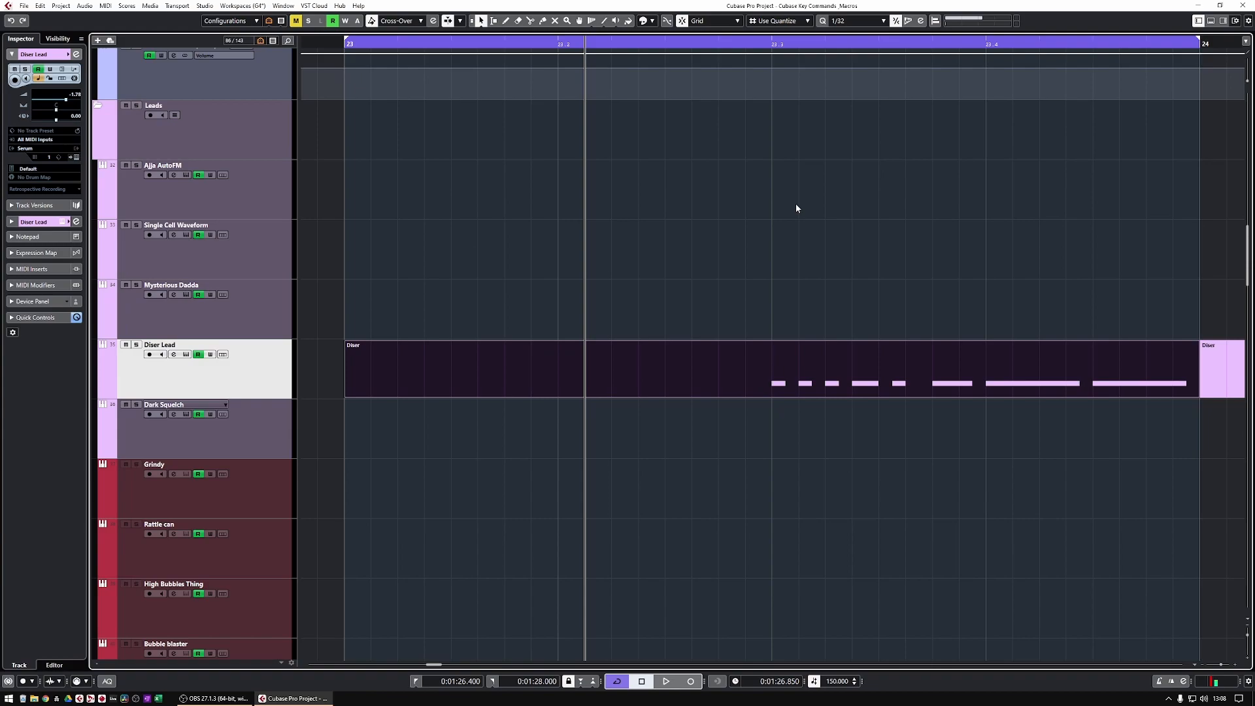
# - Split the Diser Lead part at 23.3 and cut the portion up to bar 24 into four equal slices
pyautogui.press('c')
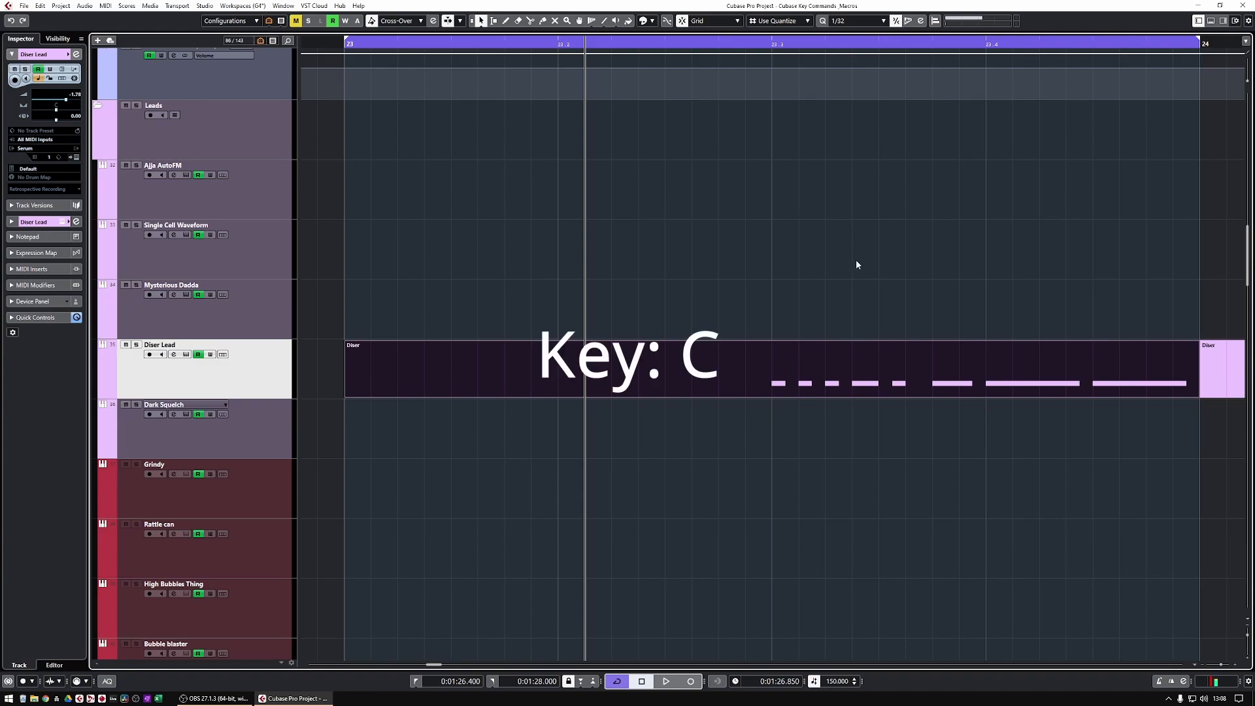
pyautogui.press('c')
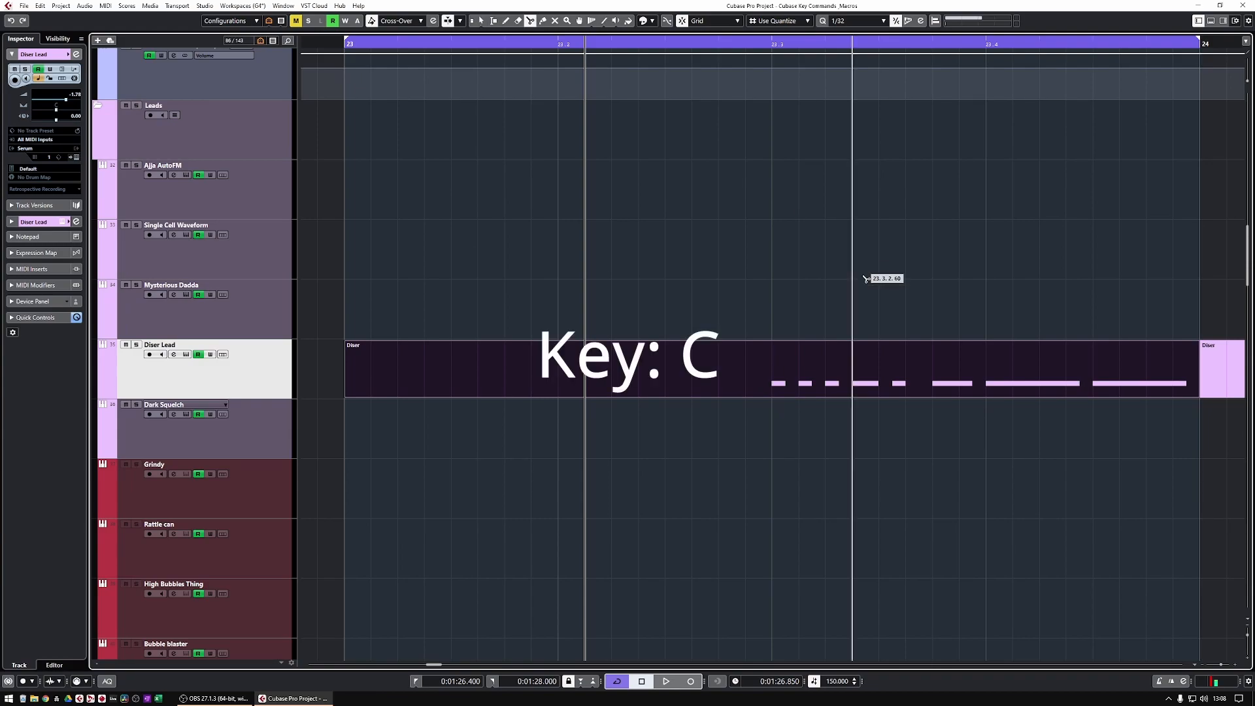
pyautogui.click(772, 370)
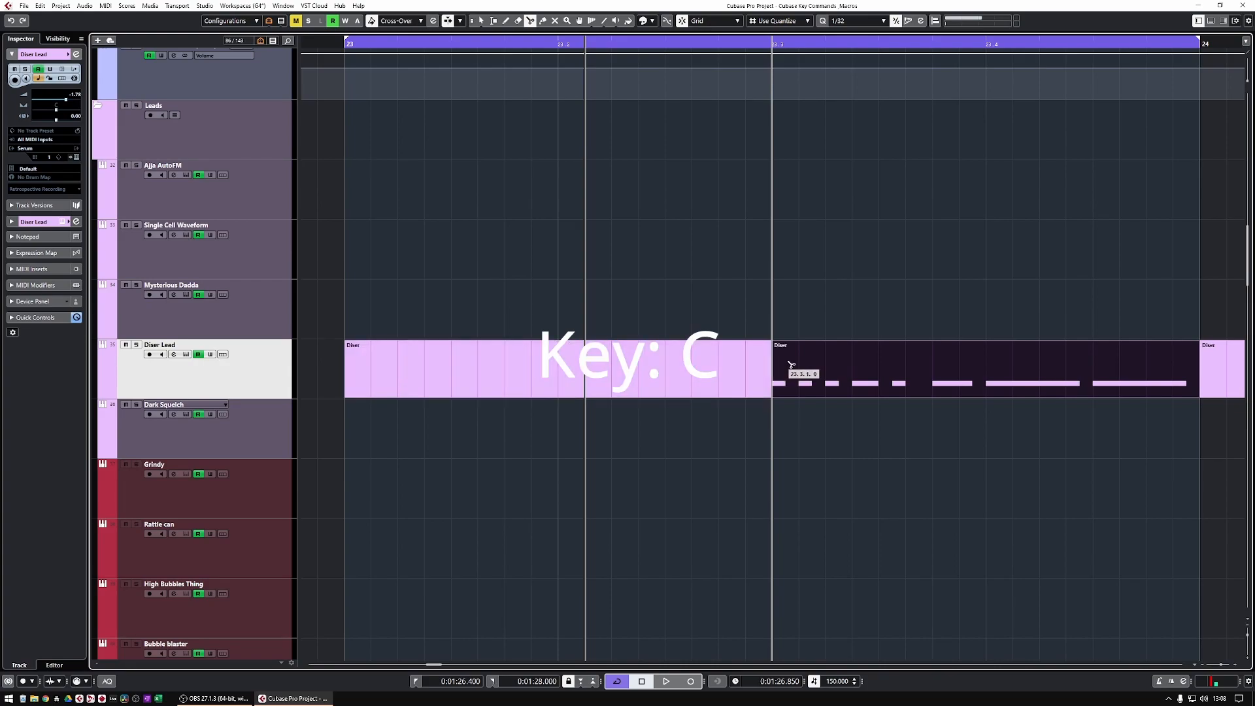
pyautogui.click(987, 379)
pyautogui.click(881, 375)
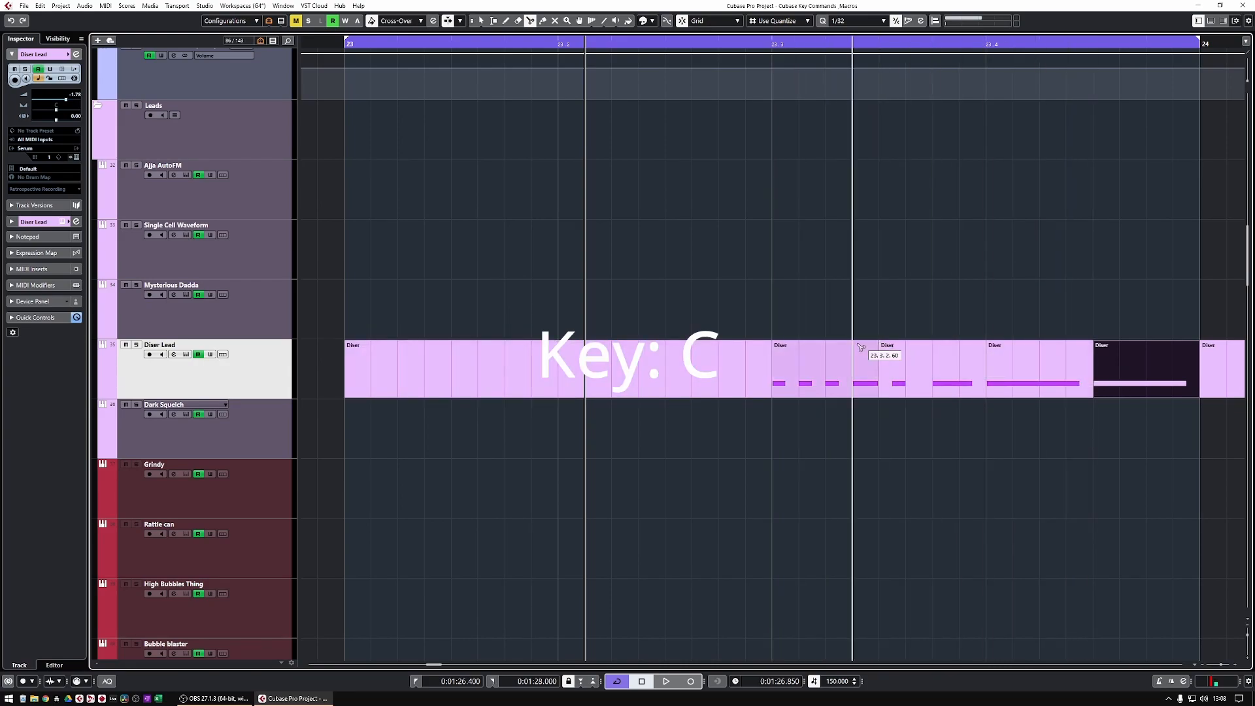
# - Loop and play the four slices between 23.3 and 24, and set the loop back to bars 23 to 24
pyautogui.moveTo(821, 320); pyautogui.dragTo(1158, 386)
pyautogui.press('p')
pyautogui.press('space')
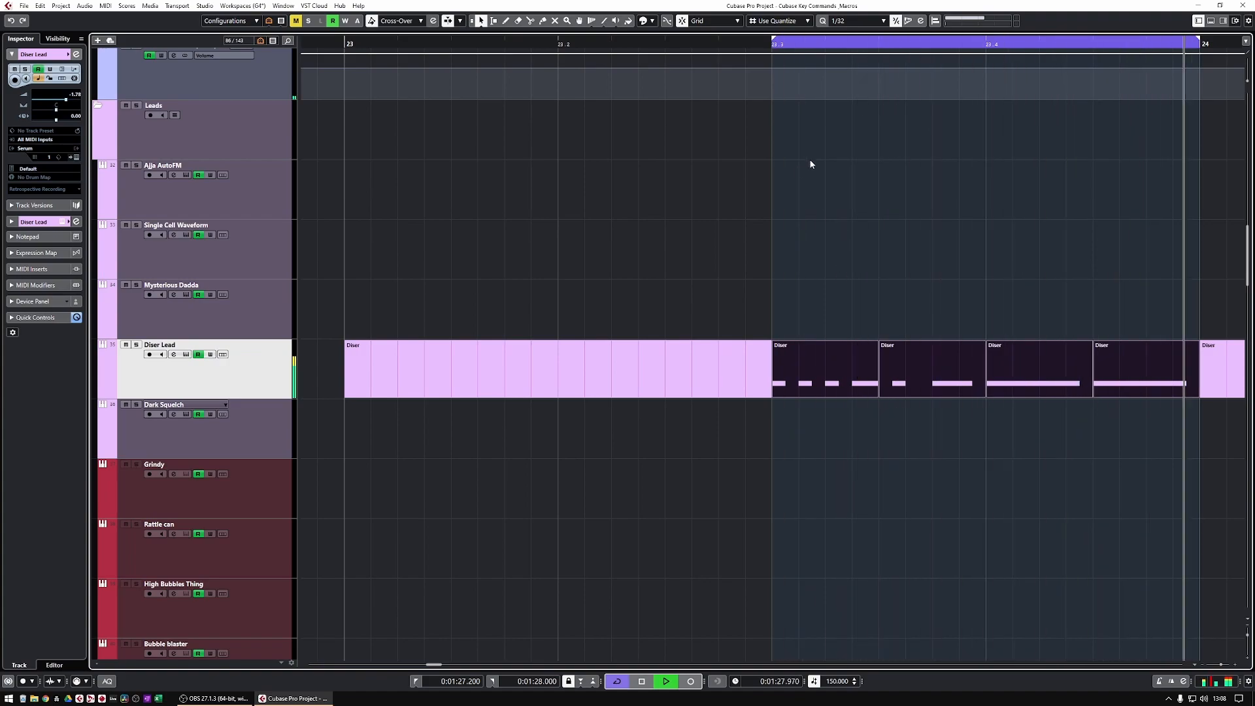
pyautogui.moveTo(582, 292); pyautogui.dragTo(1121, 376)
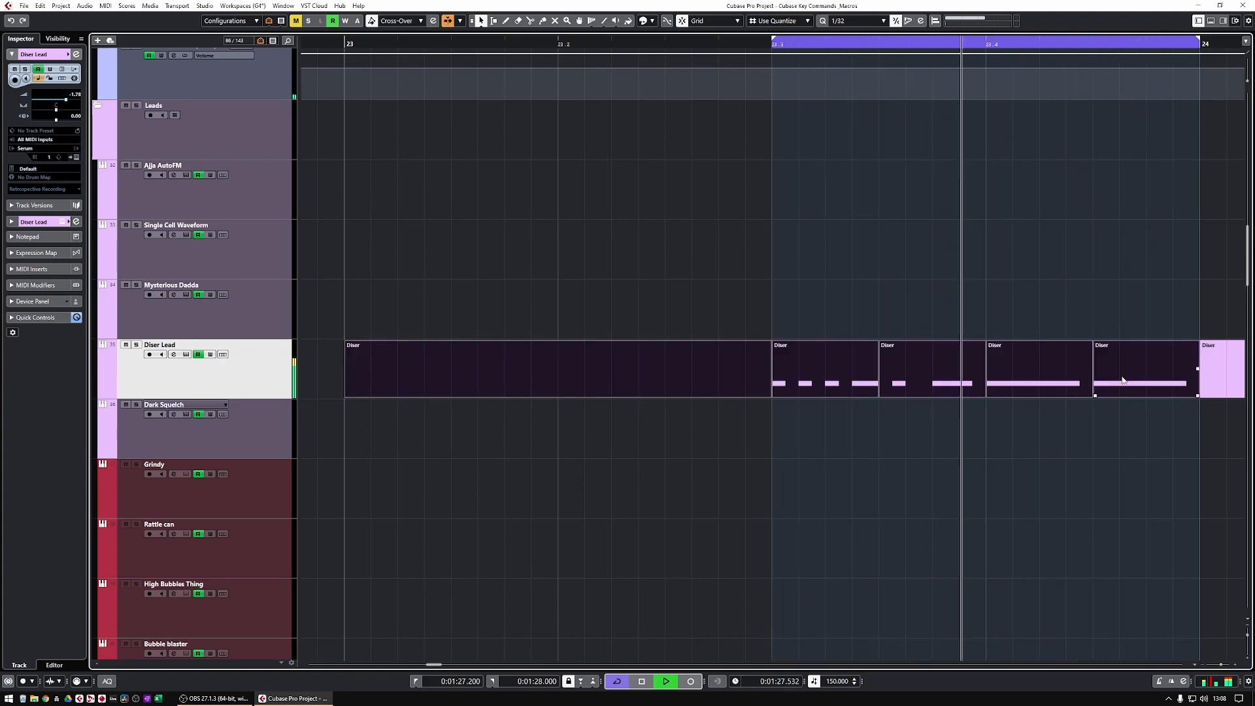
pyautogui.press('p')
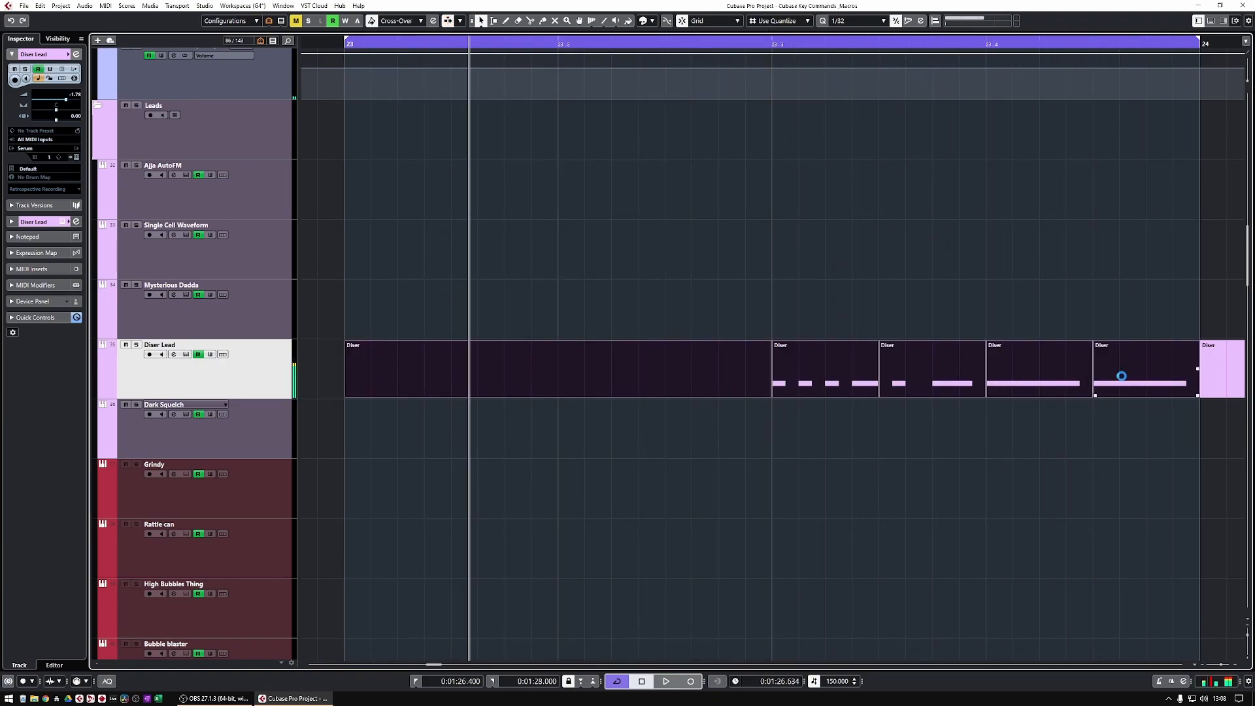
# - Mute the second and fourth Diser Lead slices between 23.3 and 24 with the Mute tool, and play the loop
pyautogui.press('7')
pyautogui.press('1')
pyautogui.click(845, 312)
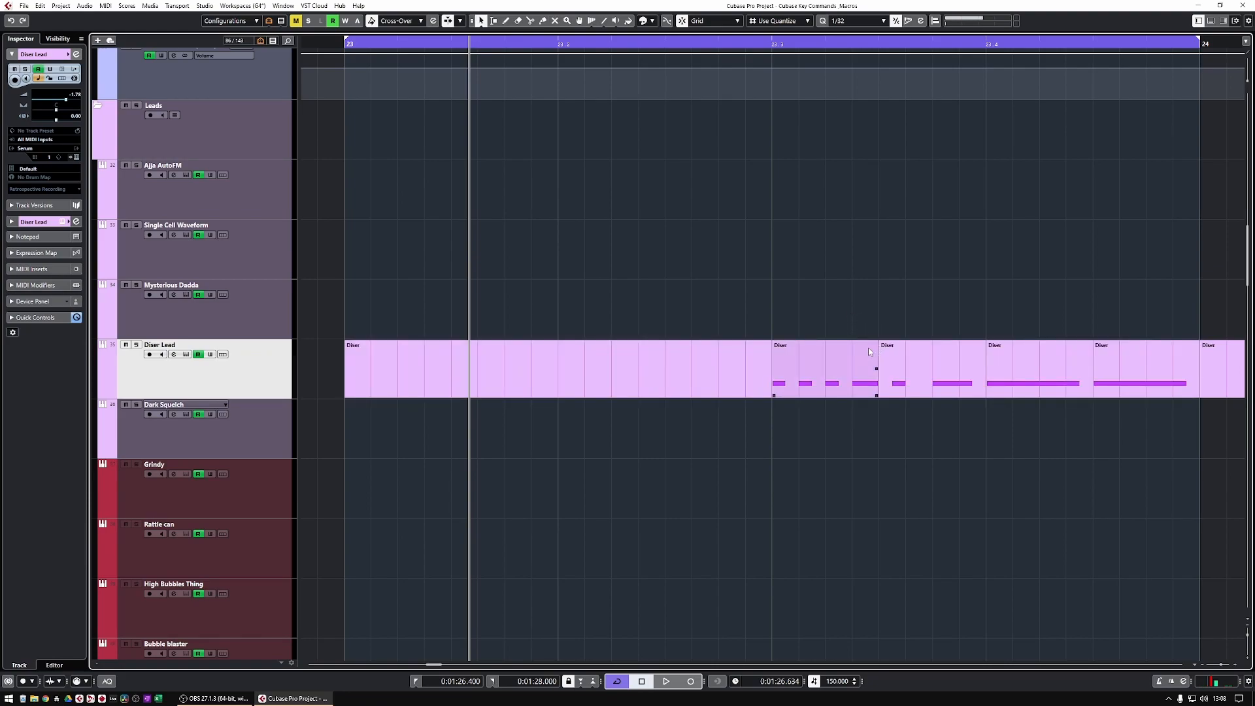
pyautogui.press('m')
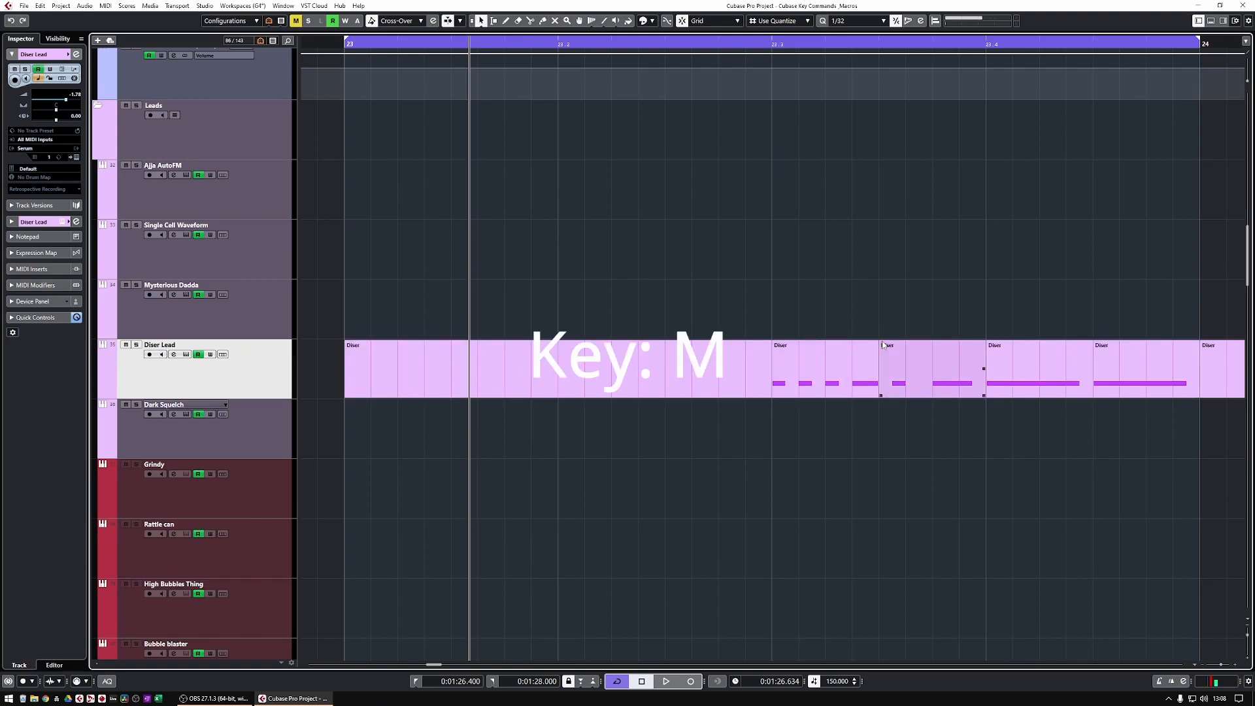
pyautogui.click(929, 367)
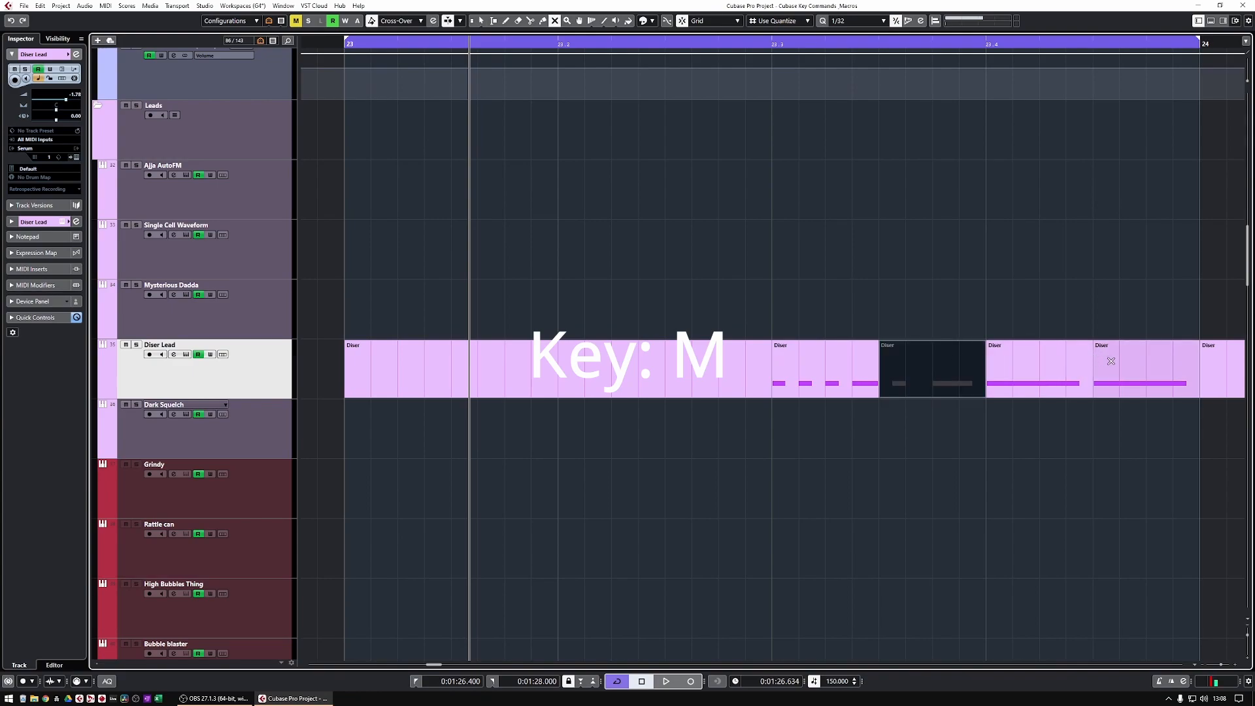
pyautogui.click(1109, 359)
pyautogui.press('space')
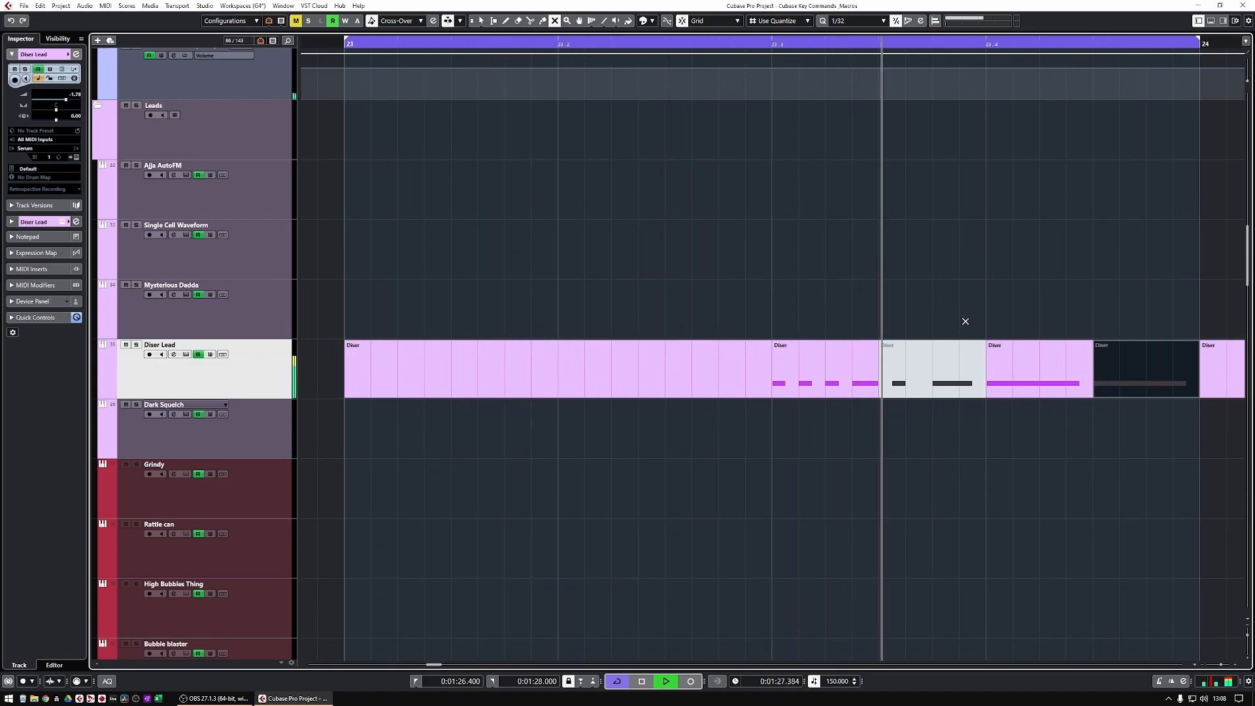
# - Unmute the second and fourth Diser Lead slices, stop playback, and return to the Object Selection tool
pyautogui.click(949, 359)
pyautogui.click(1123, 374)
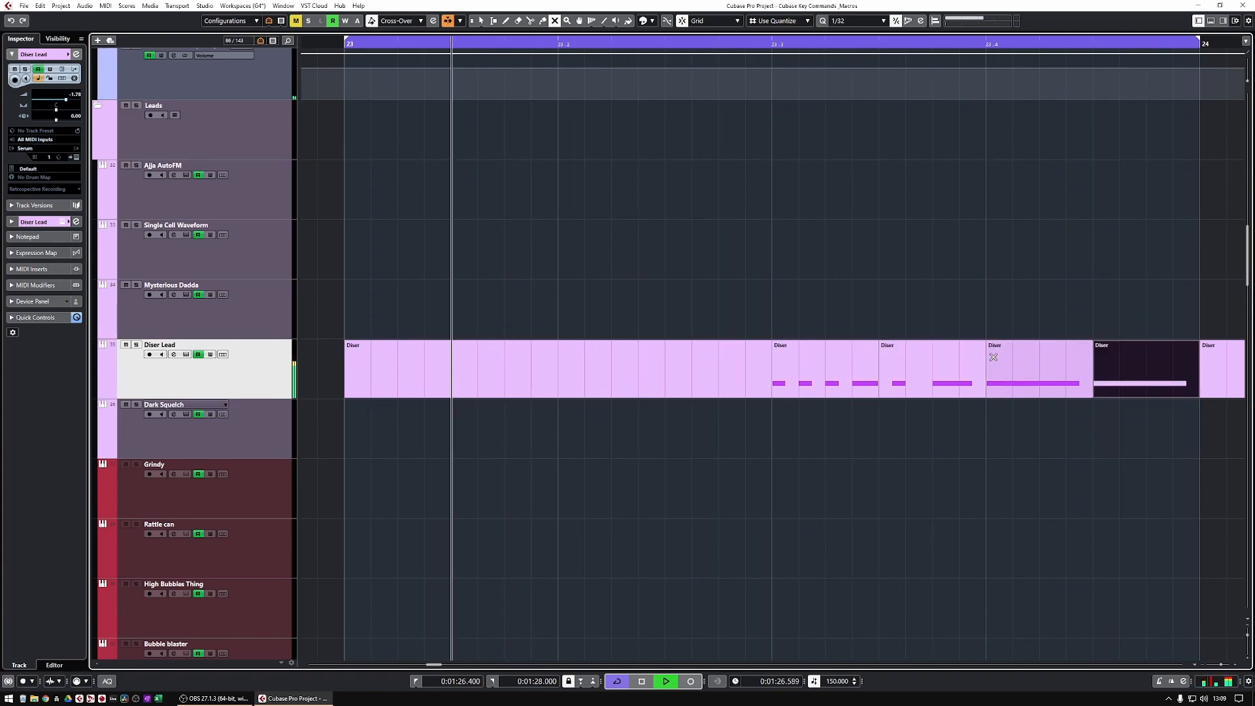
pyautogui.press('1')
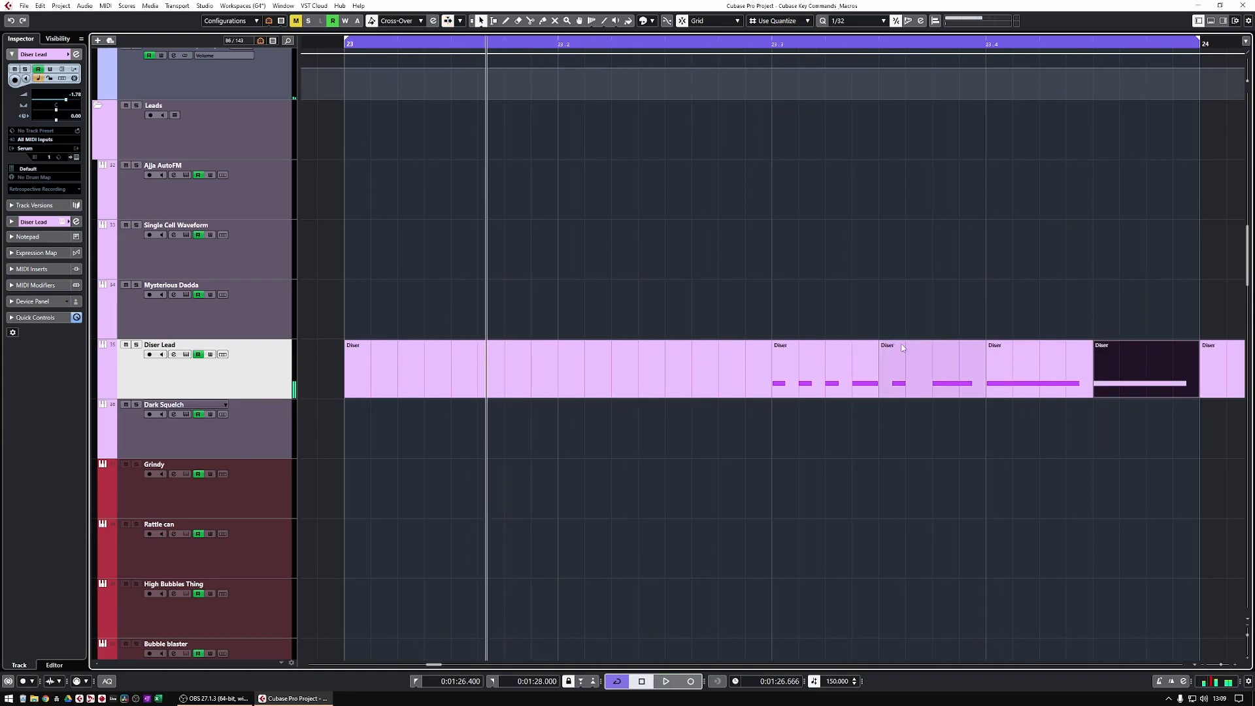
# - Look over the Diser Lead parts between bars 13 and 33, and return to the bars around 23
pyautogui.press('g')
pyautogui.press('g')
pyautogui.press('g')
pyautogui.press('g')
pyautogui.press('g')
pyautogui.press('g')
pyautogui.press('g')
pyautogui.press('g')
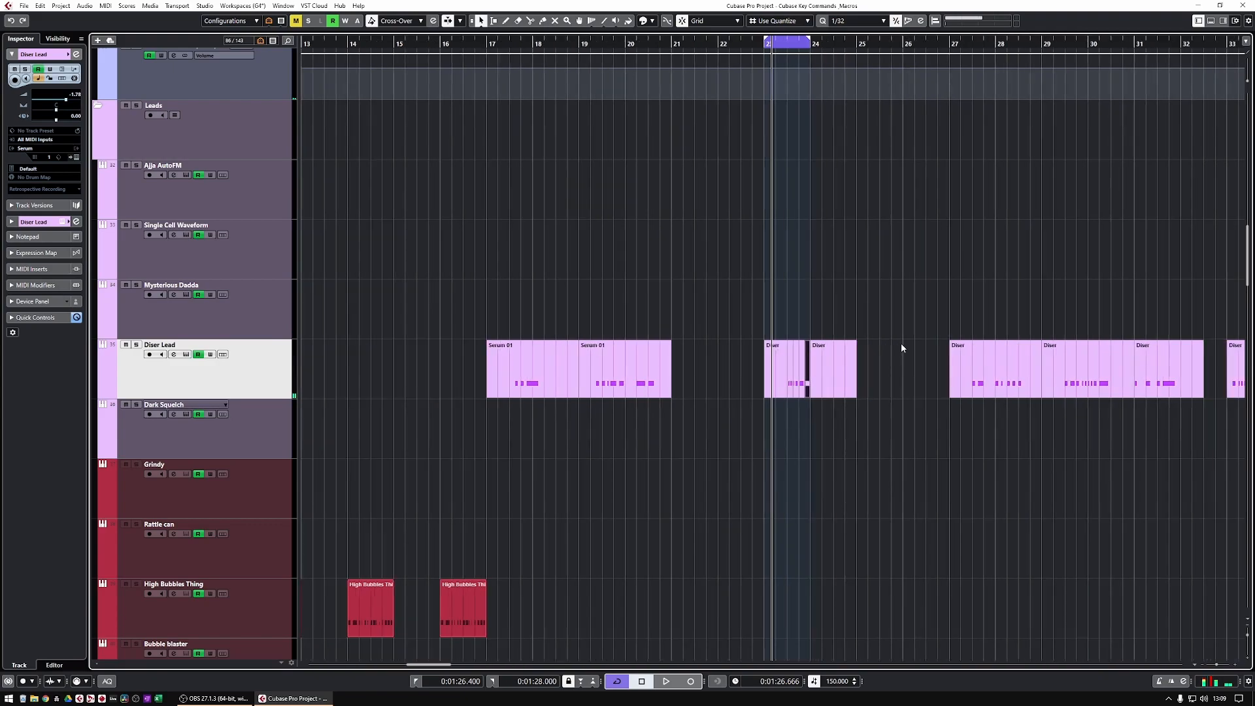
pyautogui.press('h')
pyautogui.press('h')
pyautogui.press('h')
pyautogui.press('h')
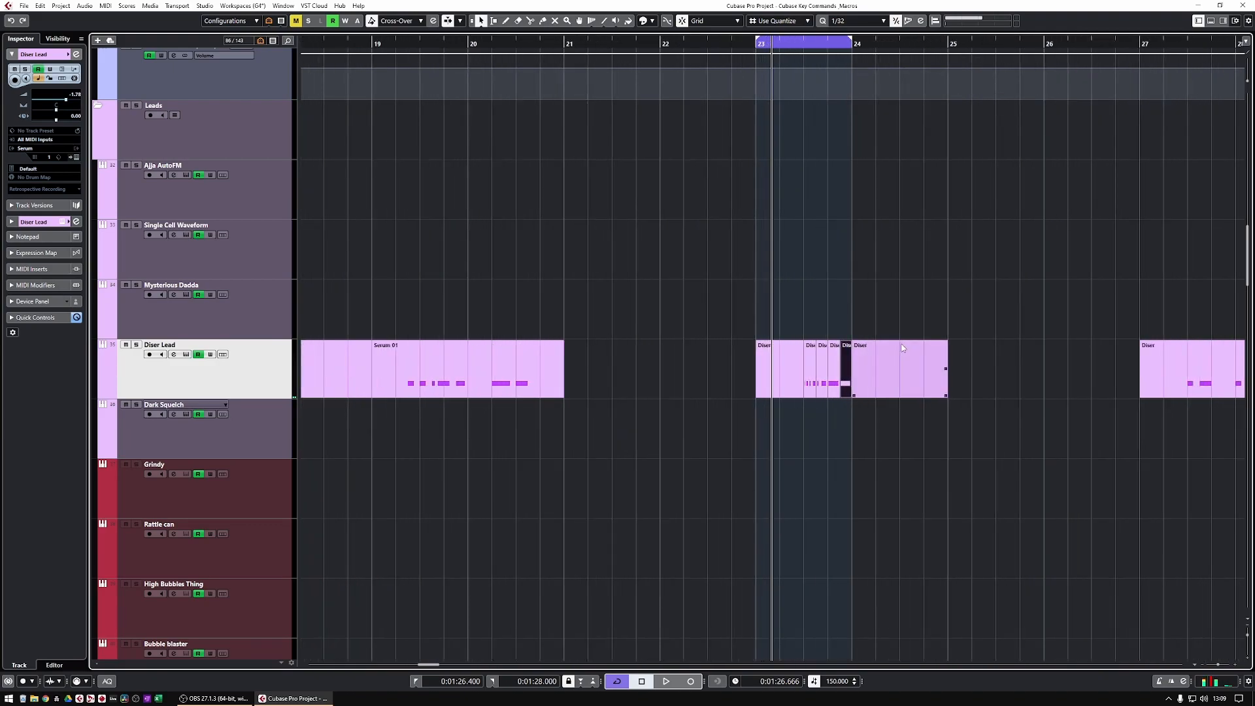
# - Undo the mute changes and the extra splits between 23.3 and 24, keeping the split at 23.3
pyautogui.hotkey('ctrl', 'z')
pyautogui.hotkey('ctrl', 'z')
pyautogui.hotkey('ctrl', 'z')
pyautogui.hotkey('ctrl', 'z')
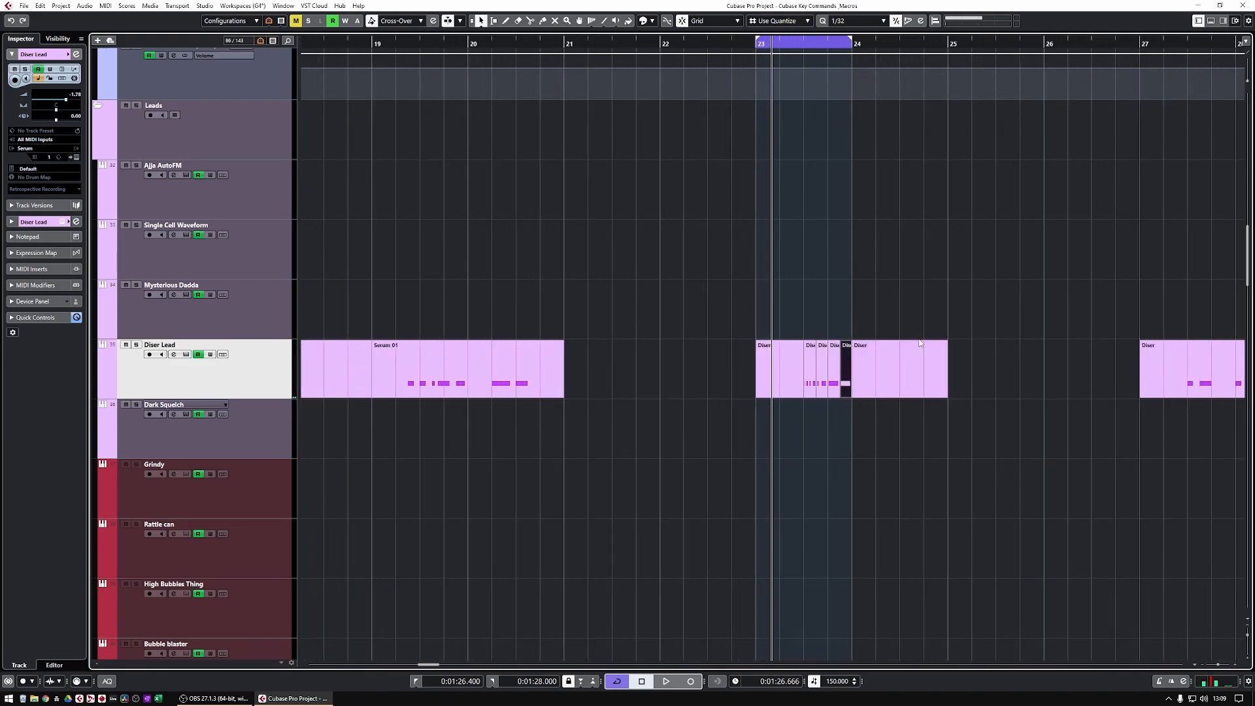
pyautogui.hotkey('ctrl', 'z')
pyautogui.hotkey('ctrl', 'z')
pyautogui.hotkey('ctrl', 'z')
pyautogui.hotkey('ctrl', 'z')
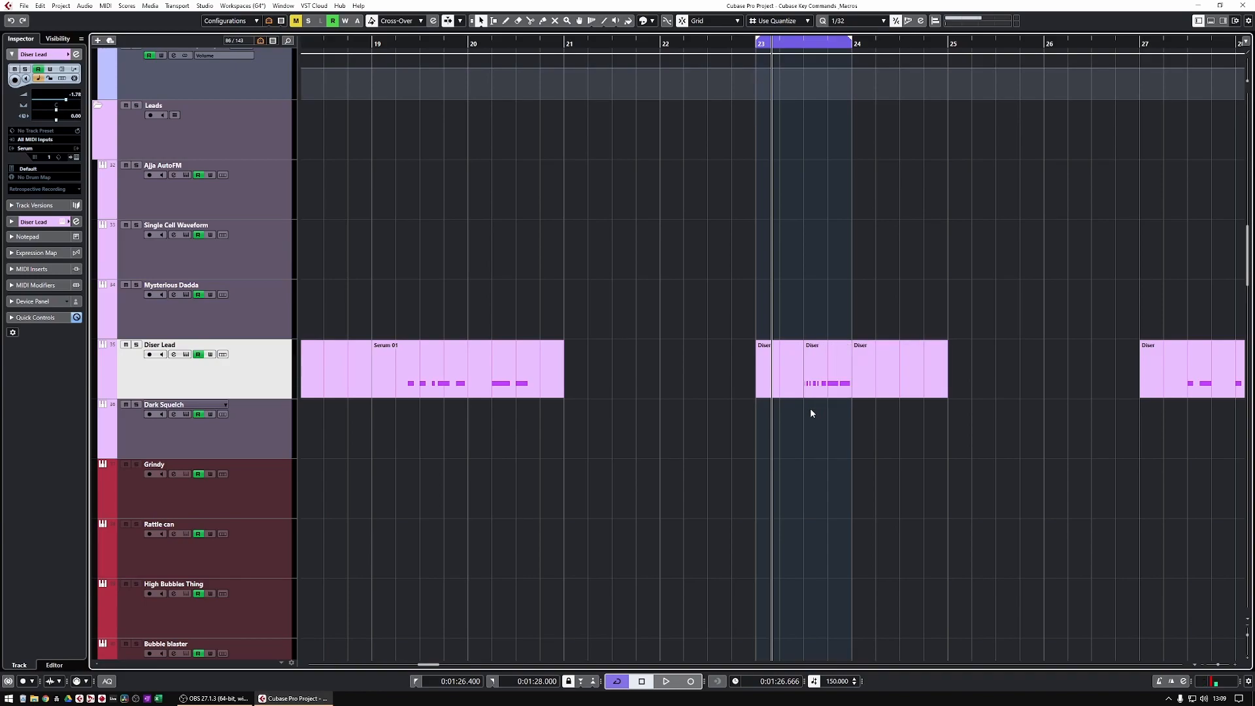
# - Look over the Diser Lead parts surrounding bar 23, and select the part starting at bar 27
pyautogui.press('g')
pyautogui.press('g')
pyautogui.press('g')
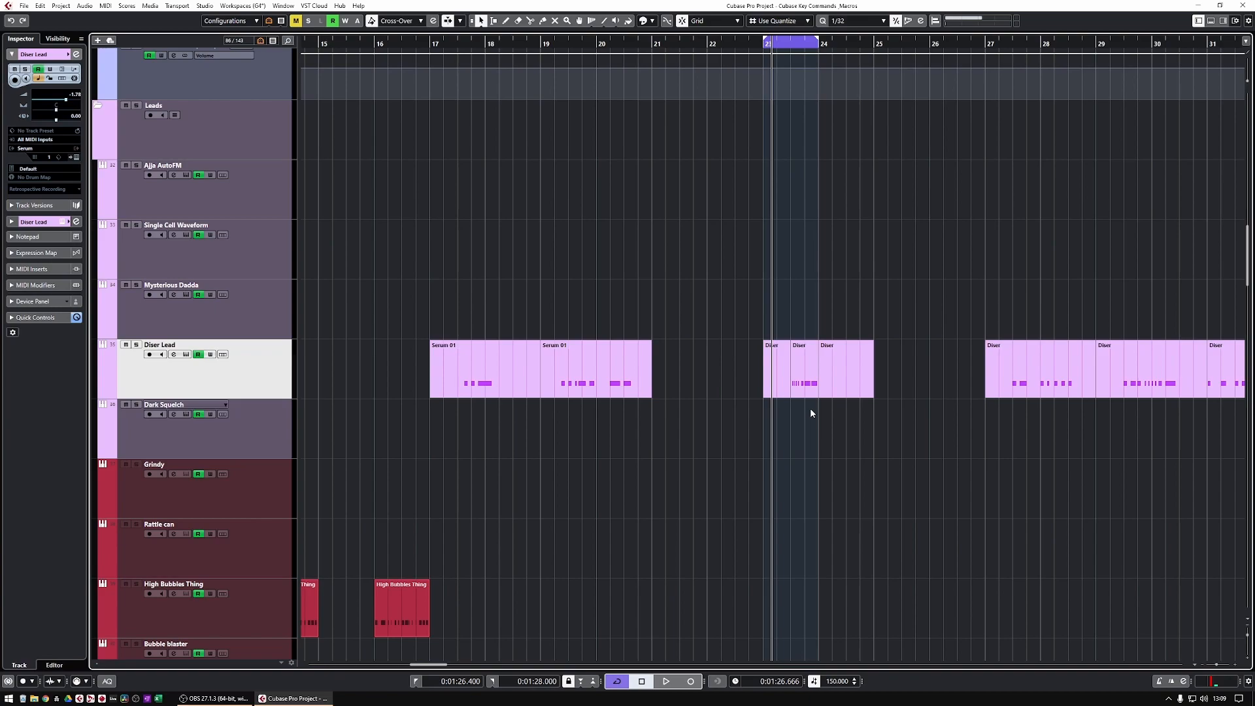
pyautogui.press('h')
pyautogui.press('h')
pyautogui.press('h')
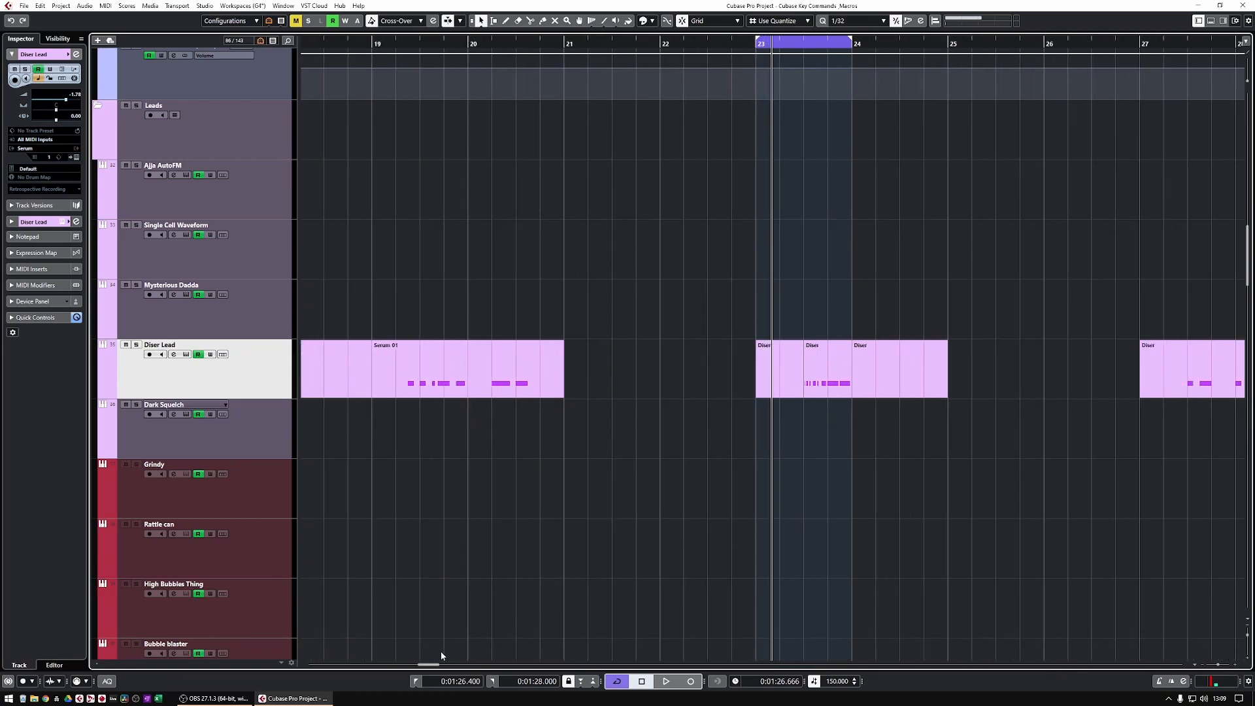
pyautogui.hscroll(5, 442, 653)
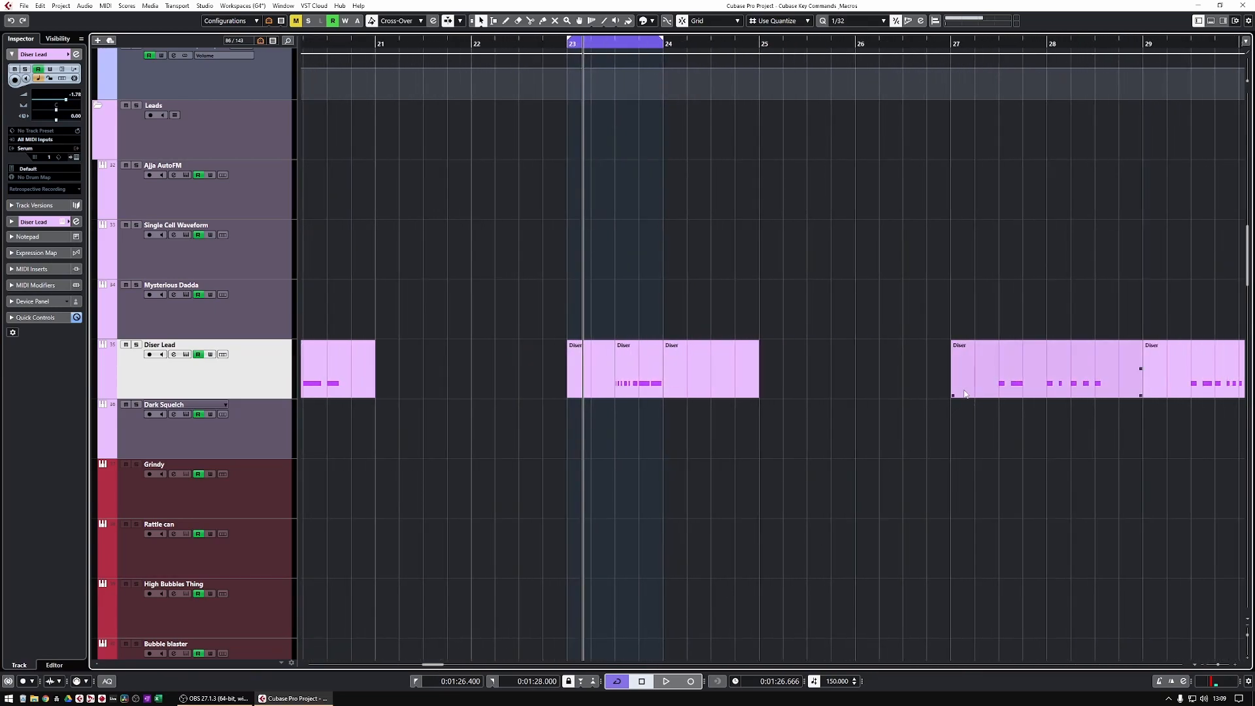
pyautogui.click(962, 395)
pyautogui.press('g')
pyautogui.press('g')
pyautogui.press('g')
pyautogui.press('g')
pyautogui.press('g')
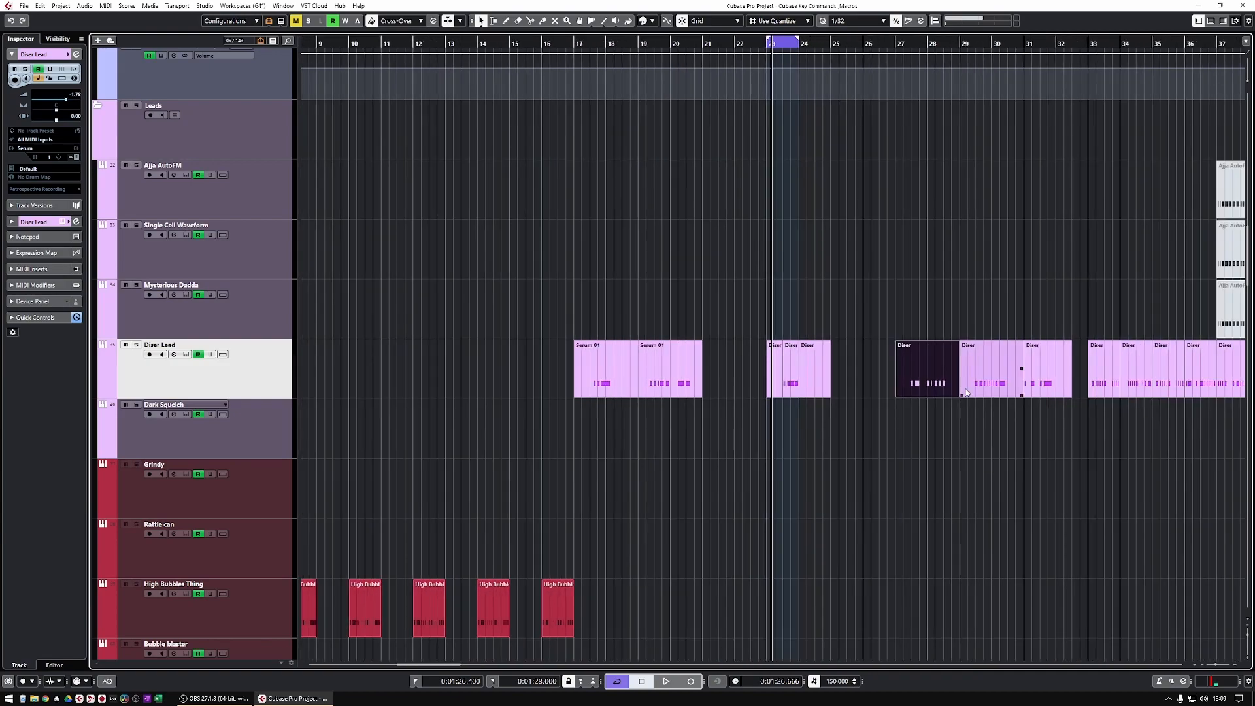
# - Loop and play the Diser Lead part between 23.3 and 24, and stop playback
pyautogui.press('space')
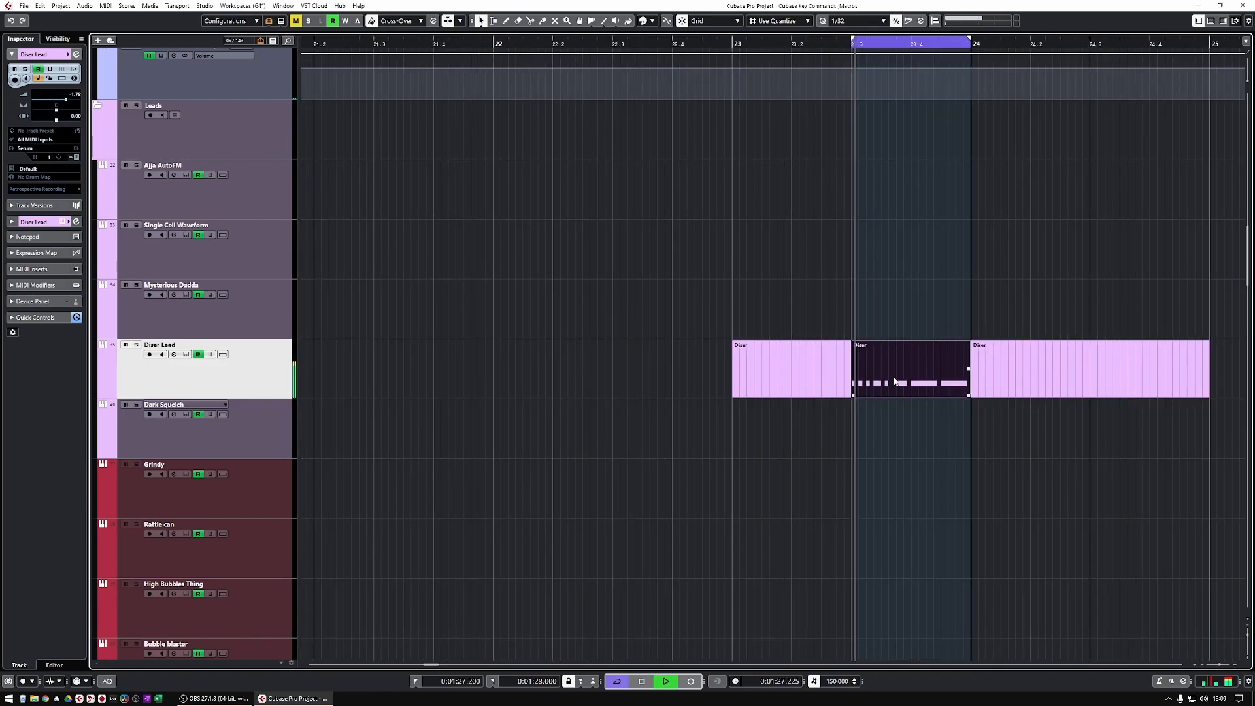
pyautogui.press('h')
pyautogui.press('h')
pyautogui.press('h')
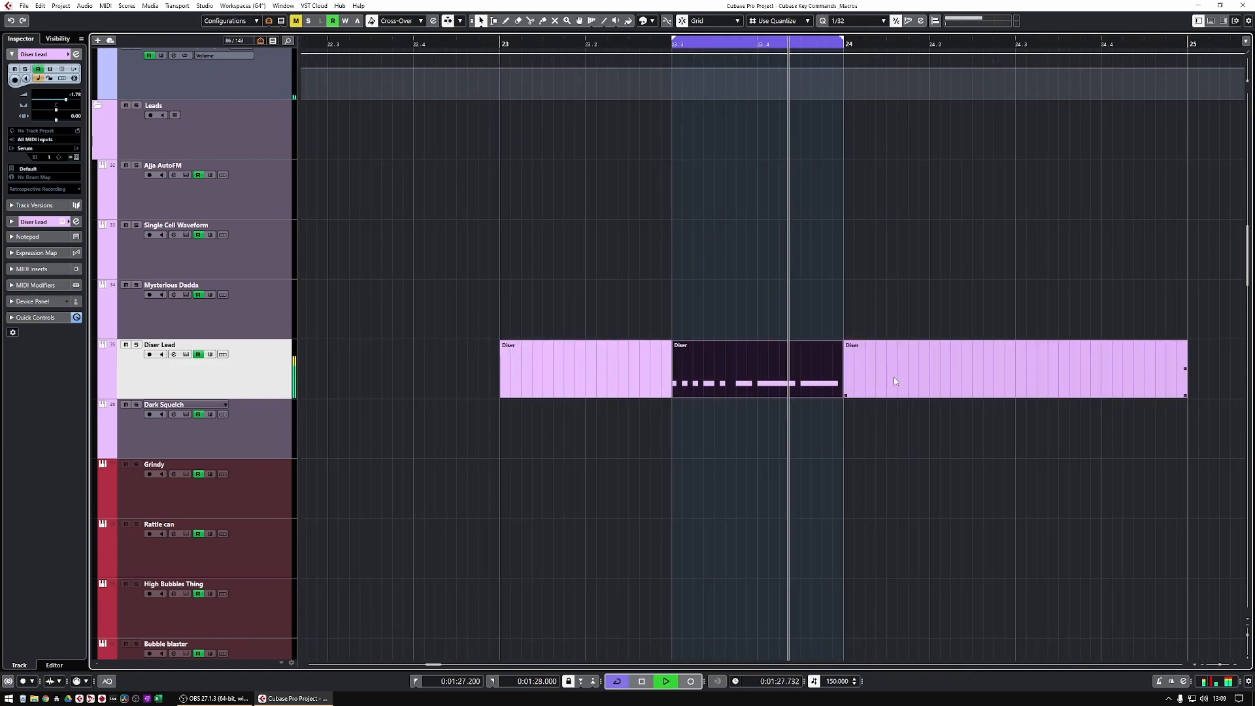
pyautogui.press('space')
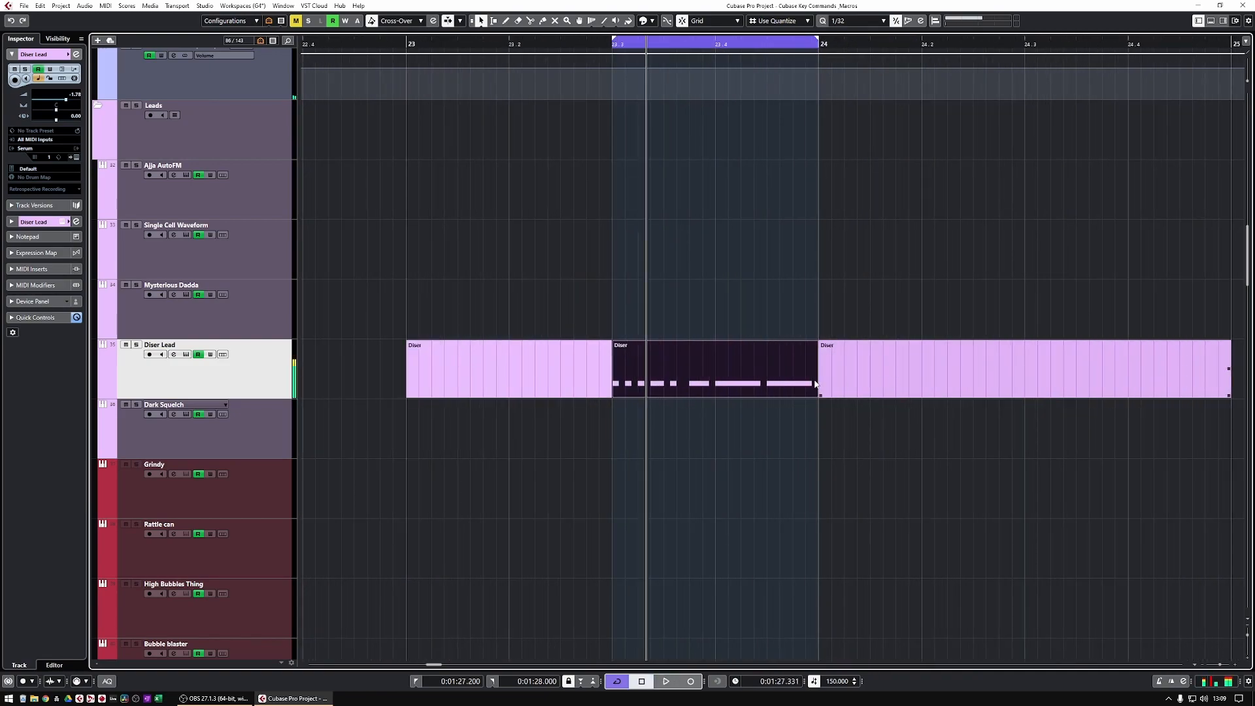
# - Open the Diser Lead part between 23.3 and 24 in the Key Editor, and set the quantize value to 1/1, then 1/16
pyautogui.doubleClick(805, 381)
pyautogui.scroll(3, 719, 399)
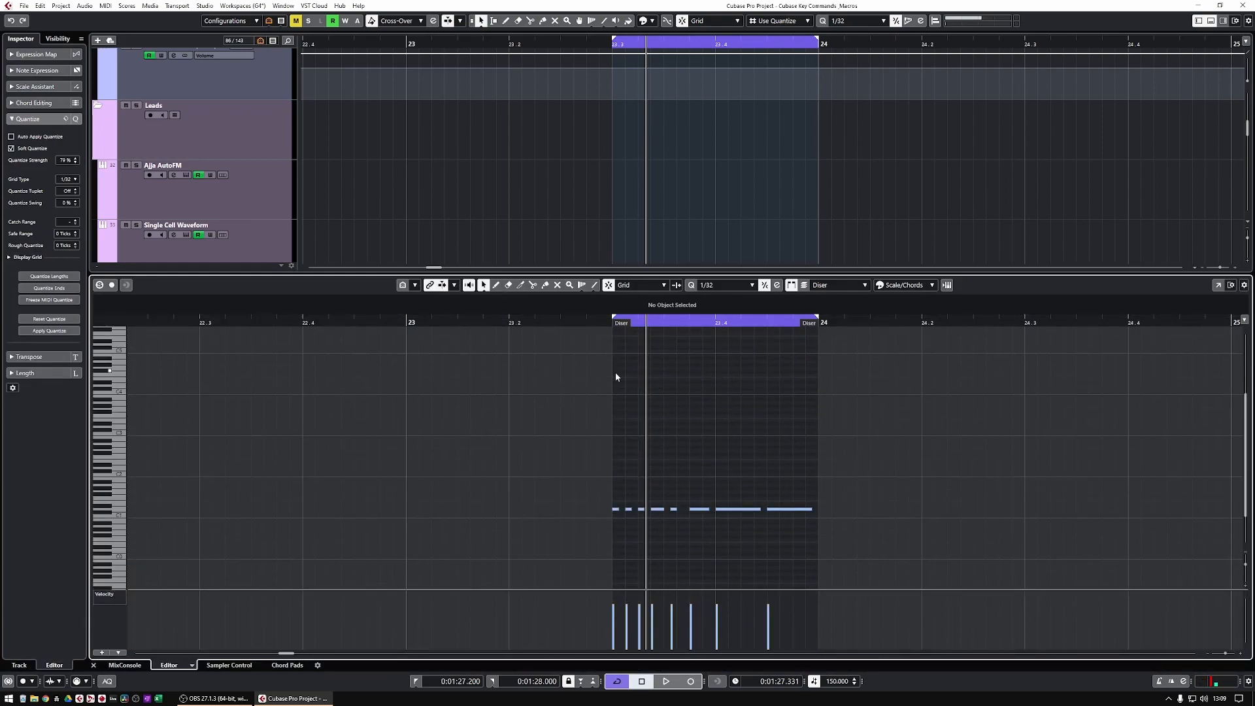
pyautogui.hotkey('alt', '1')
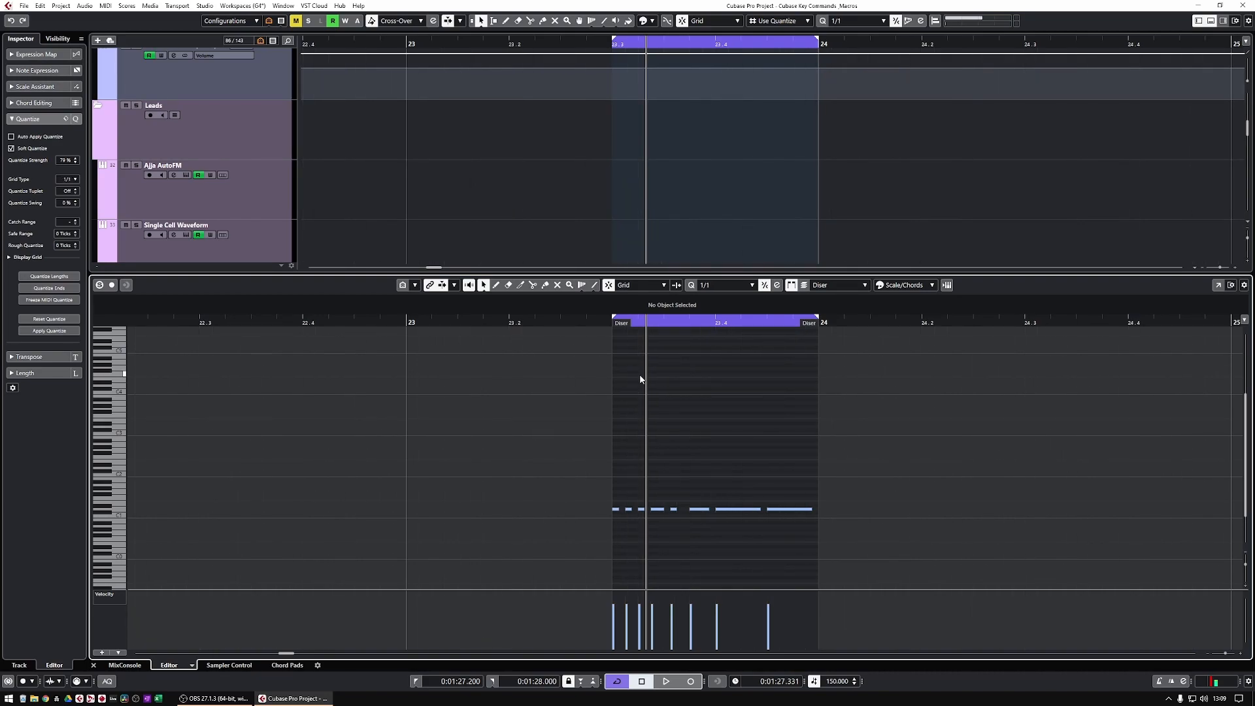
pyautogui.hotkey('alt', '5')
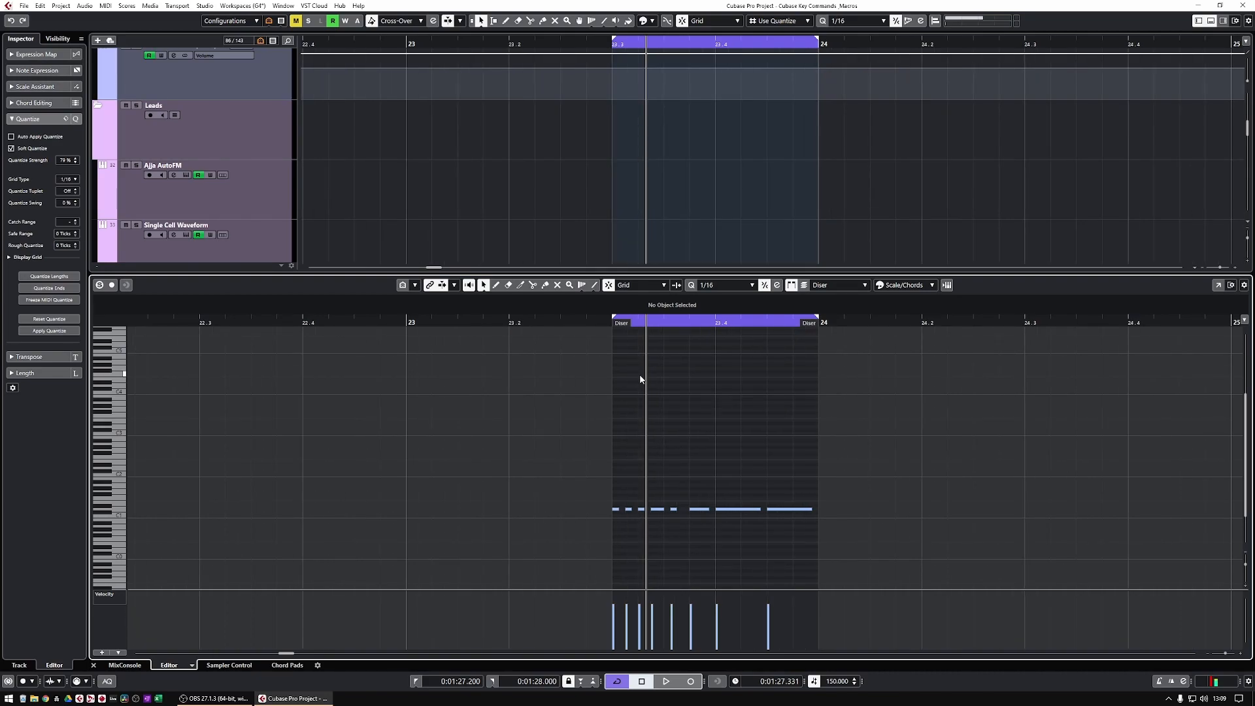
# - Draw a 1/16 C3 note at 23.3.3 and delete it, and draw another note and undo it
pyautogui.press('h')
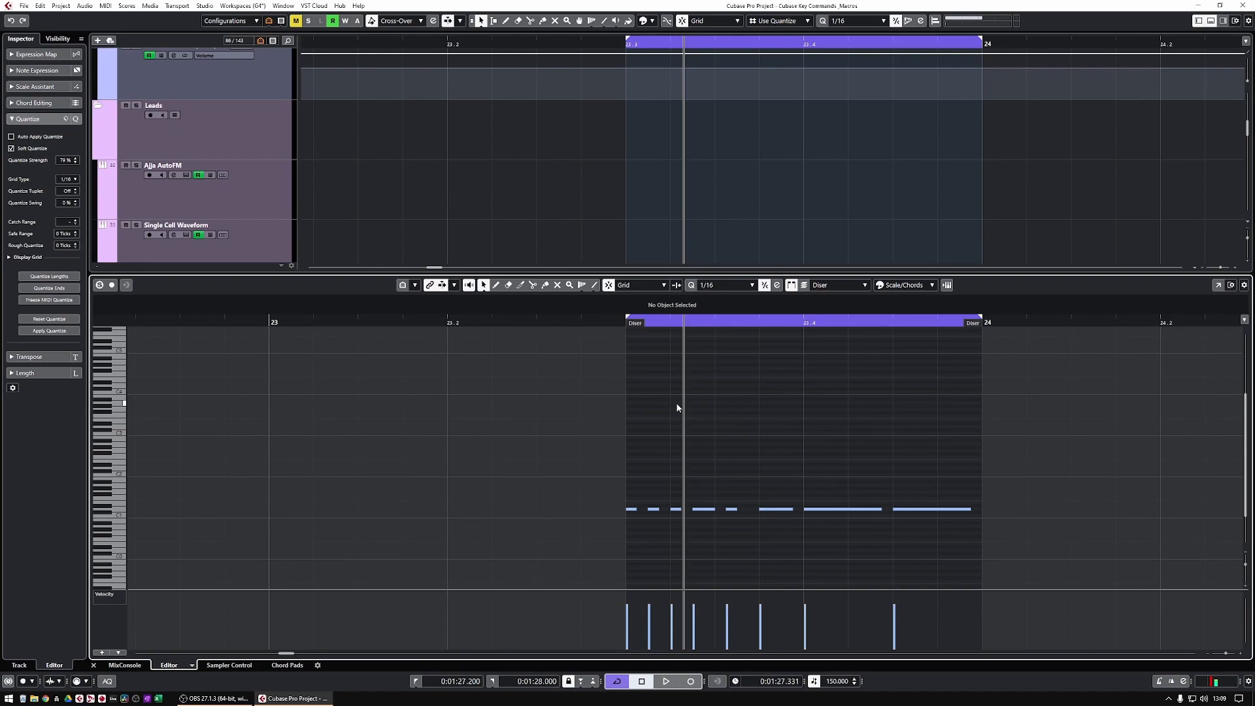
pyautogui.press('8')
pyautogui.moveTo(751, 441); pyautogui.dragTo(754, 433)
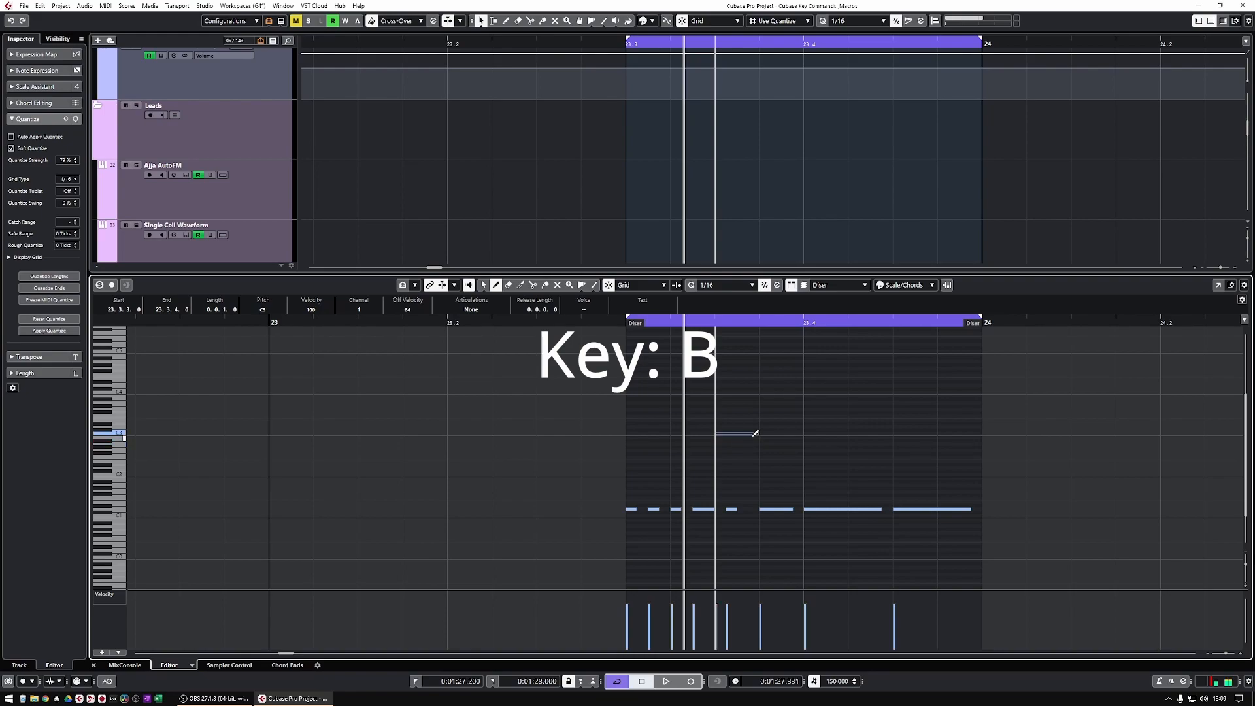
pyautogui.press('Delete')
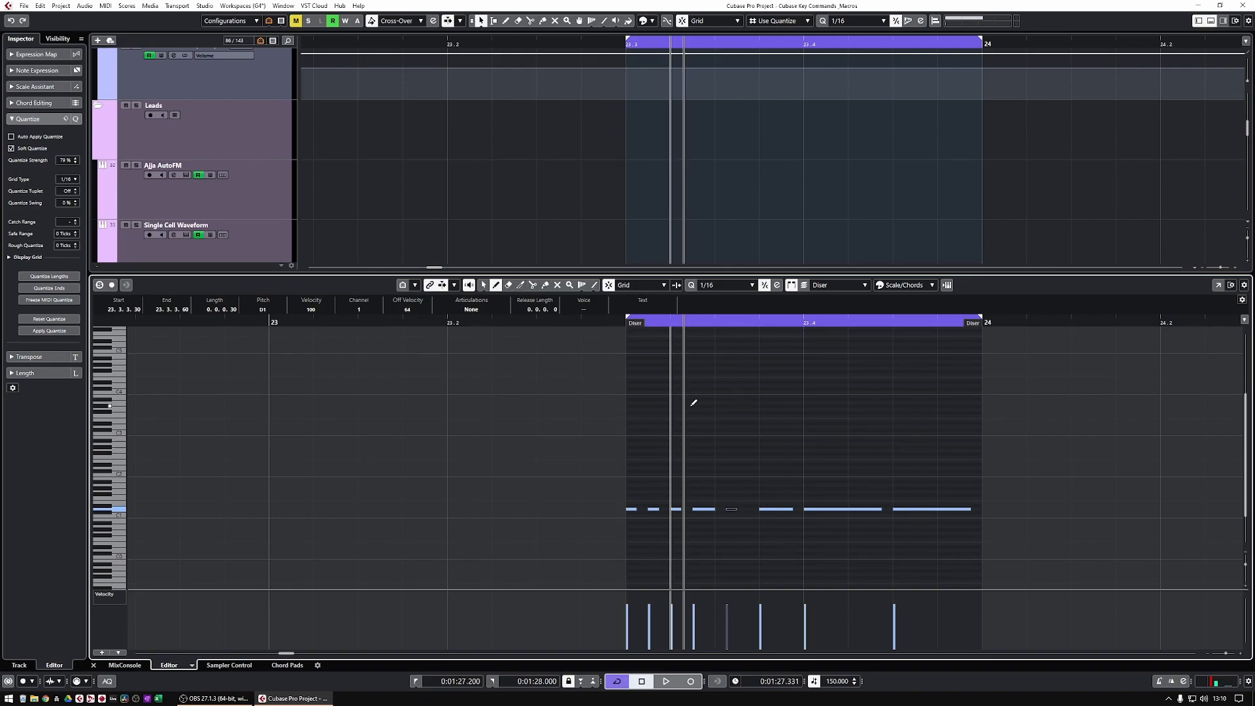
pyautogui.click(697, 430)
pyautogui.hotkey('ctrl', 'z')
# - Close the lower-zone editor and return to the Diser Lead parts around bars 21 to 26
pyautogui.hotkey('ctrl', 'e')
pyautogui.press('g')
pyautogui.press('g')
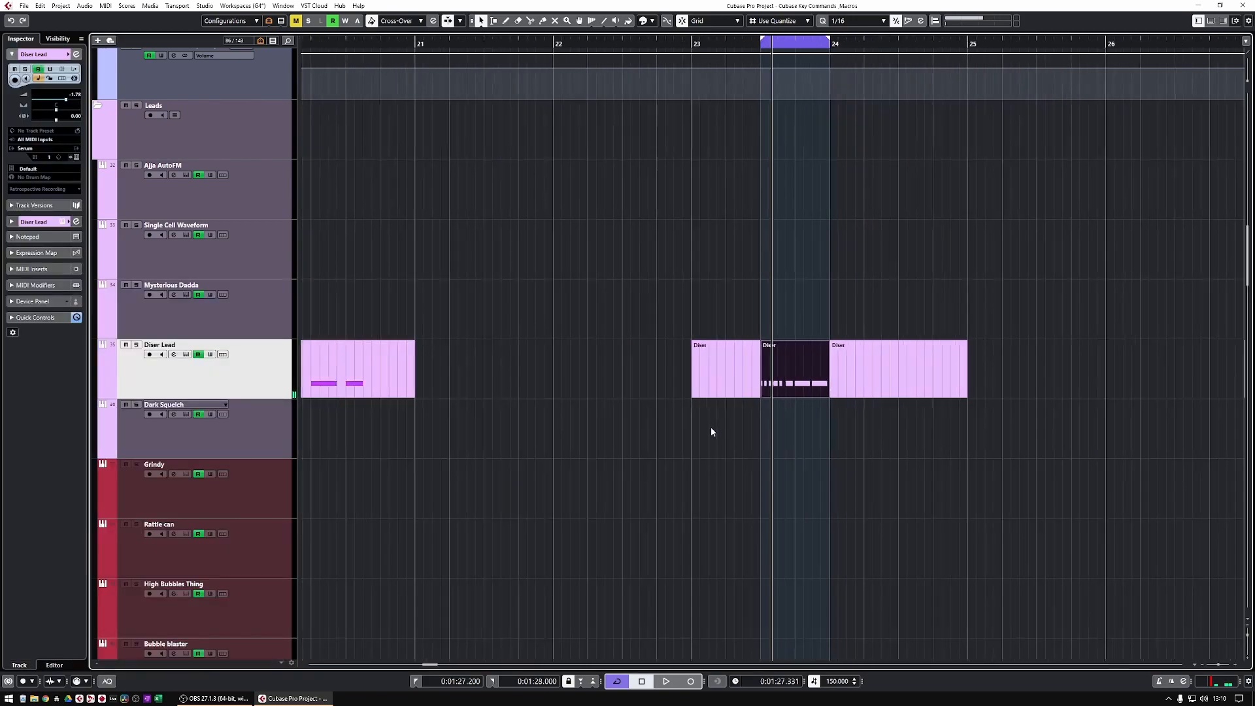
# - Zoom the arrangement out horizontally from the Diser Lead loop and look over the Leads tracks across the song
pyautogui.press('g')
pyautogui.press('g')
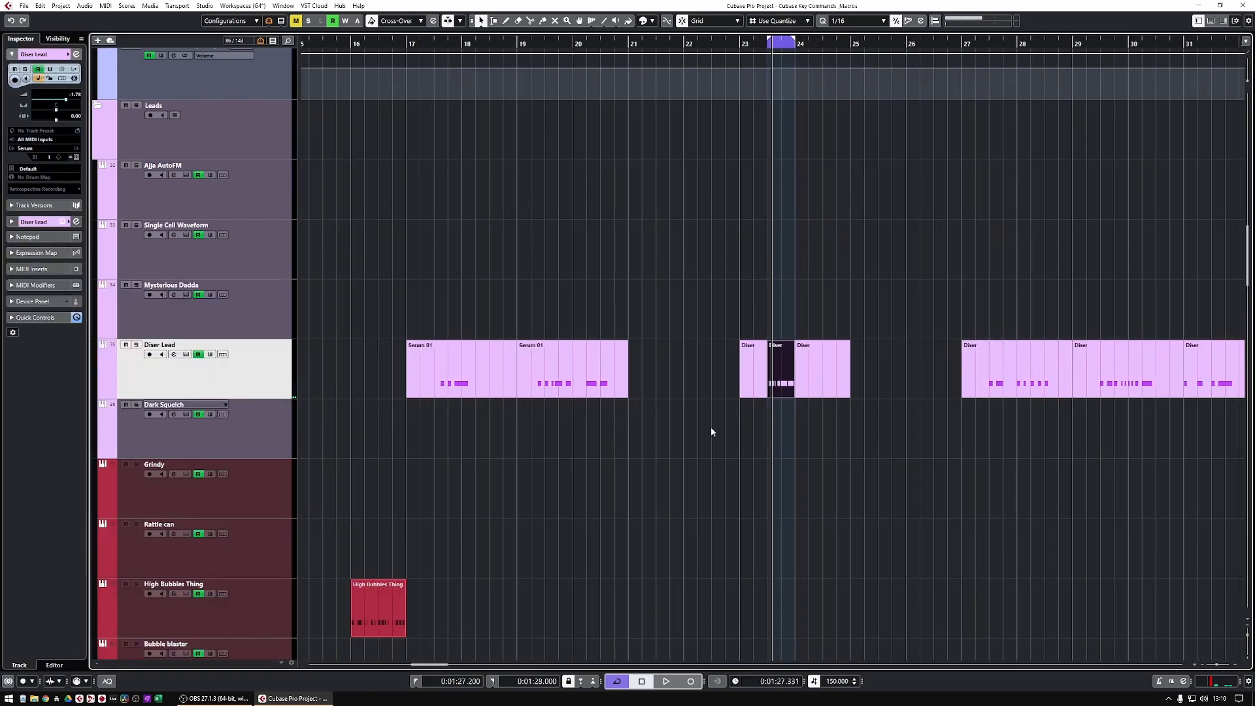
pyautogui.press('g')
pyautogui.press('g')
pyautogui.press('g')
pyautogui.press('g')
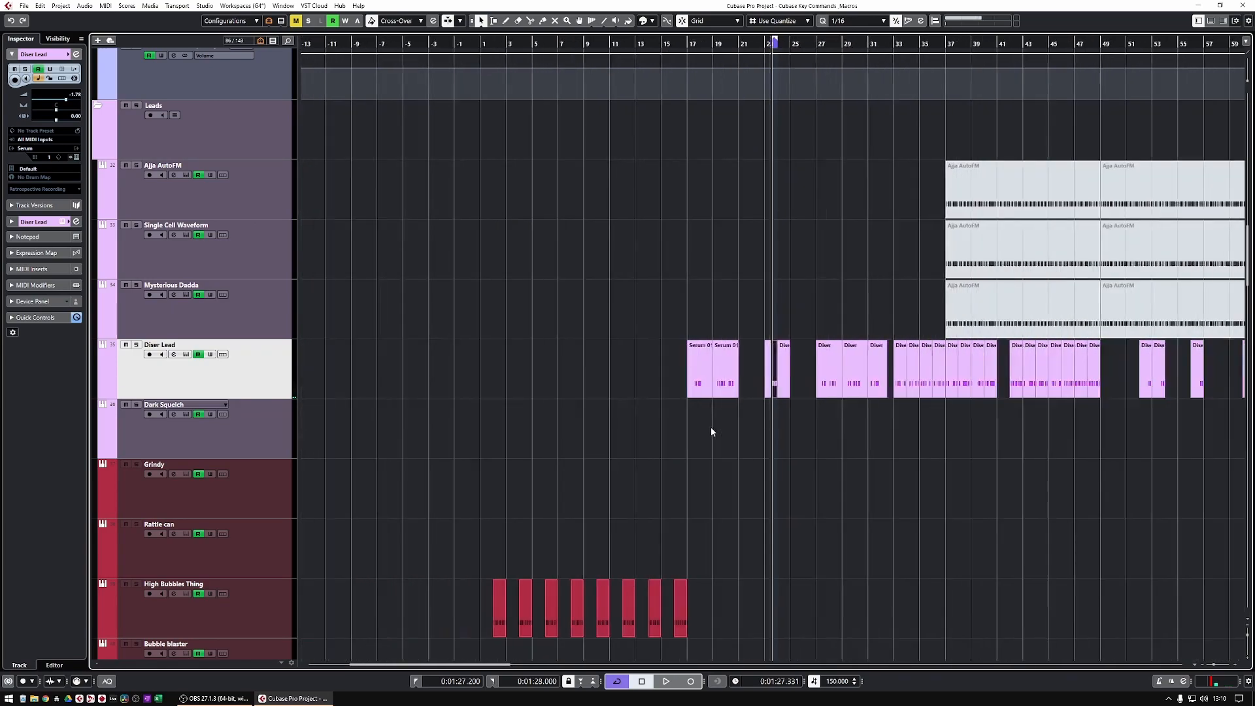
pyautogui.press('g')
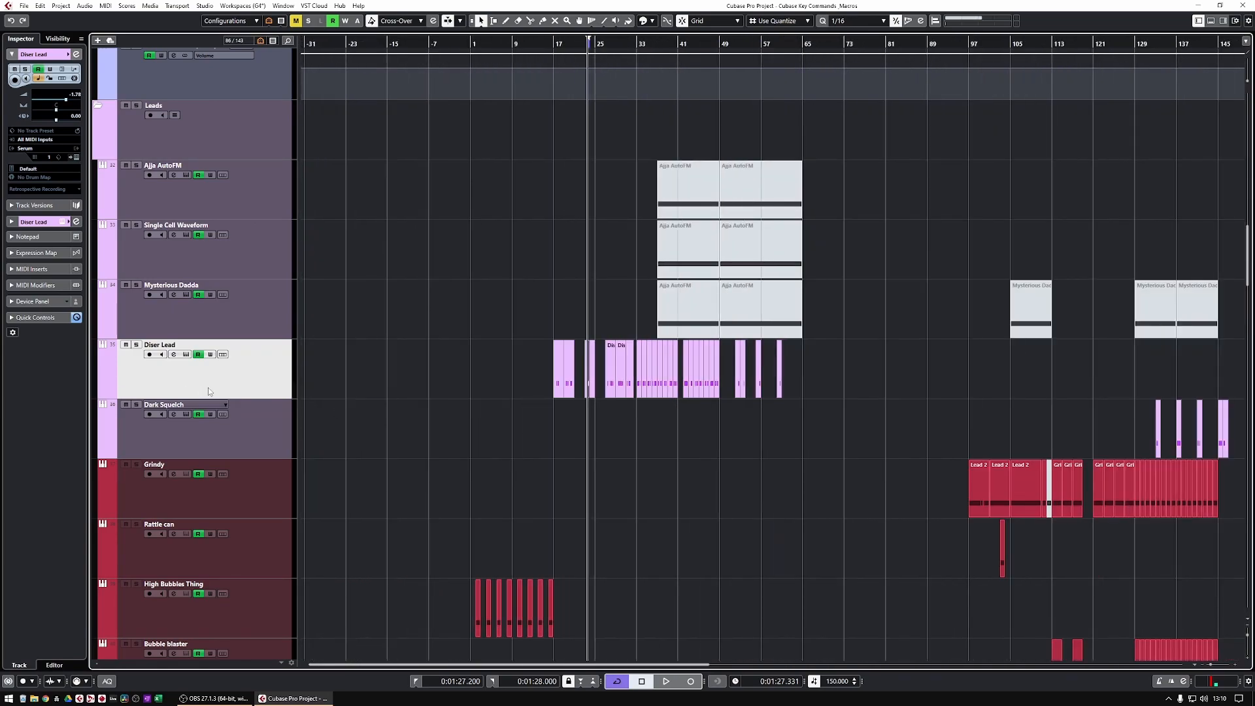
pyautogui.click(279, 318)
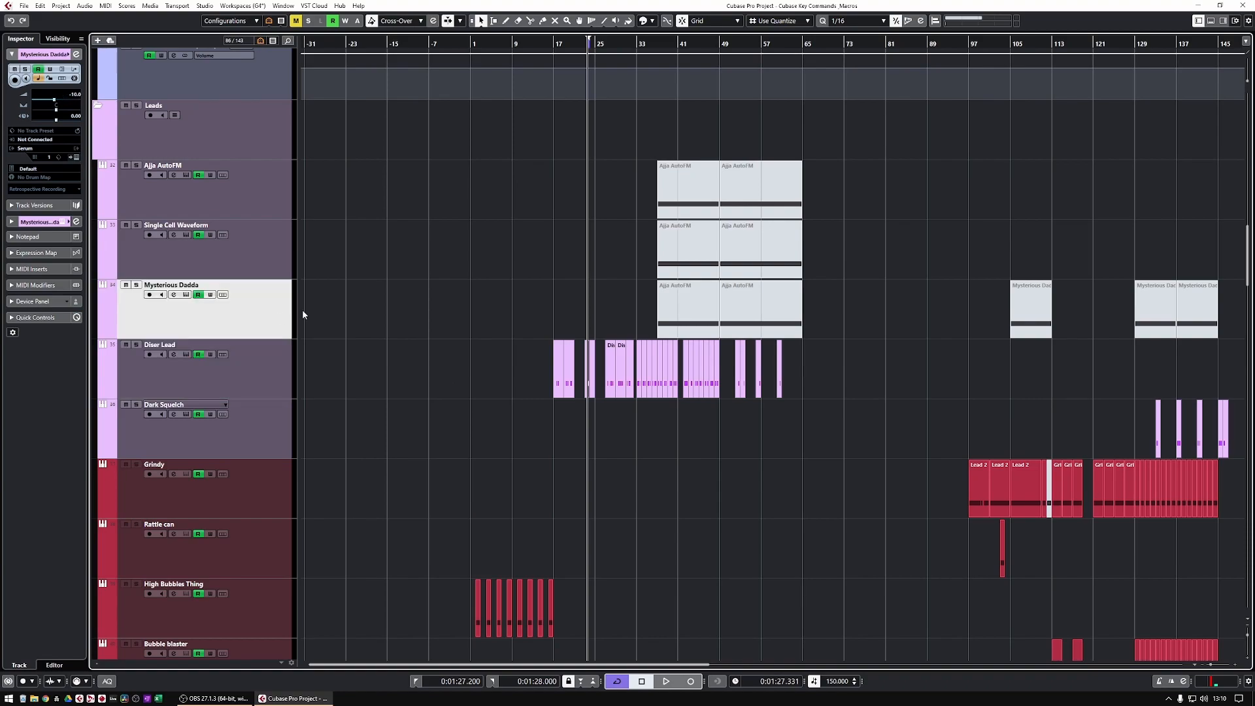
pyautogui.press('g')
pyautogui.press('g')
pyautogui.press('g')
pyautogui.press('g')
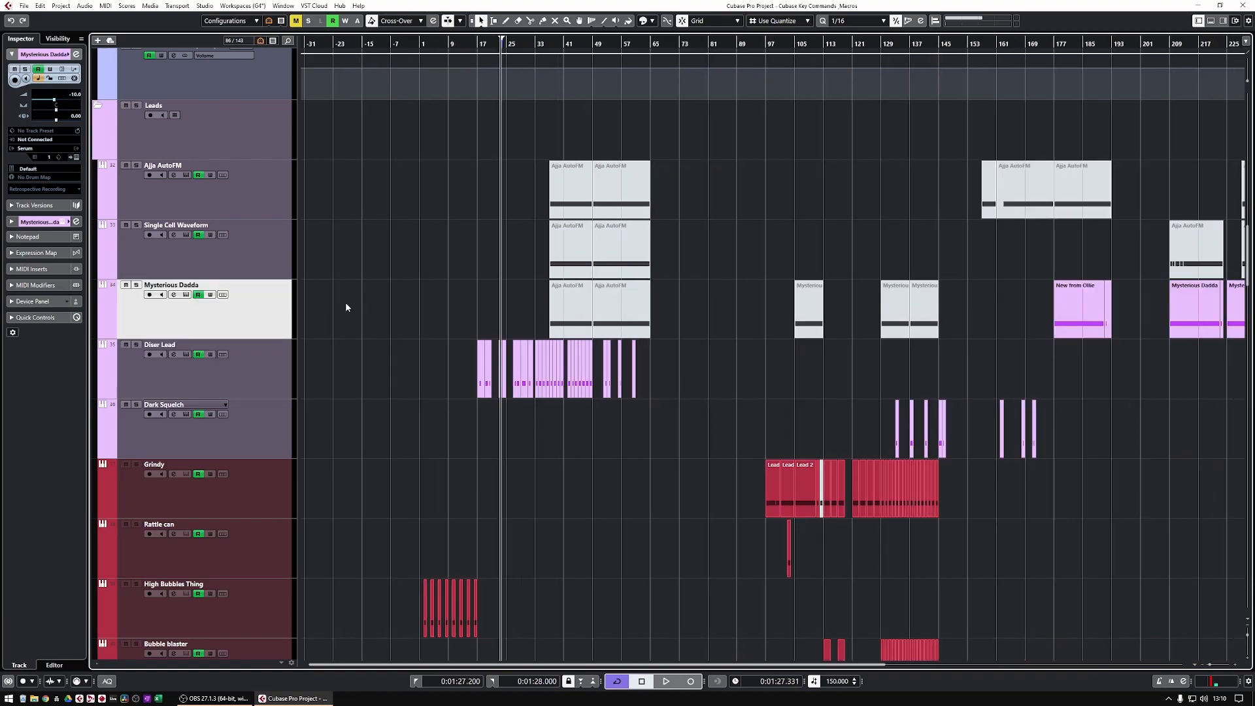
pyautogui.scroll(-4, 394, 307)
pyautogui.scroll(2, 412, 322)
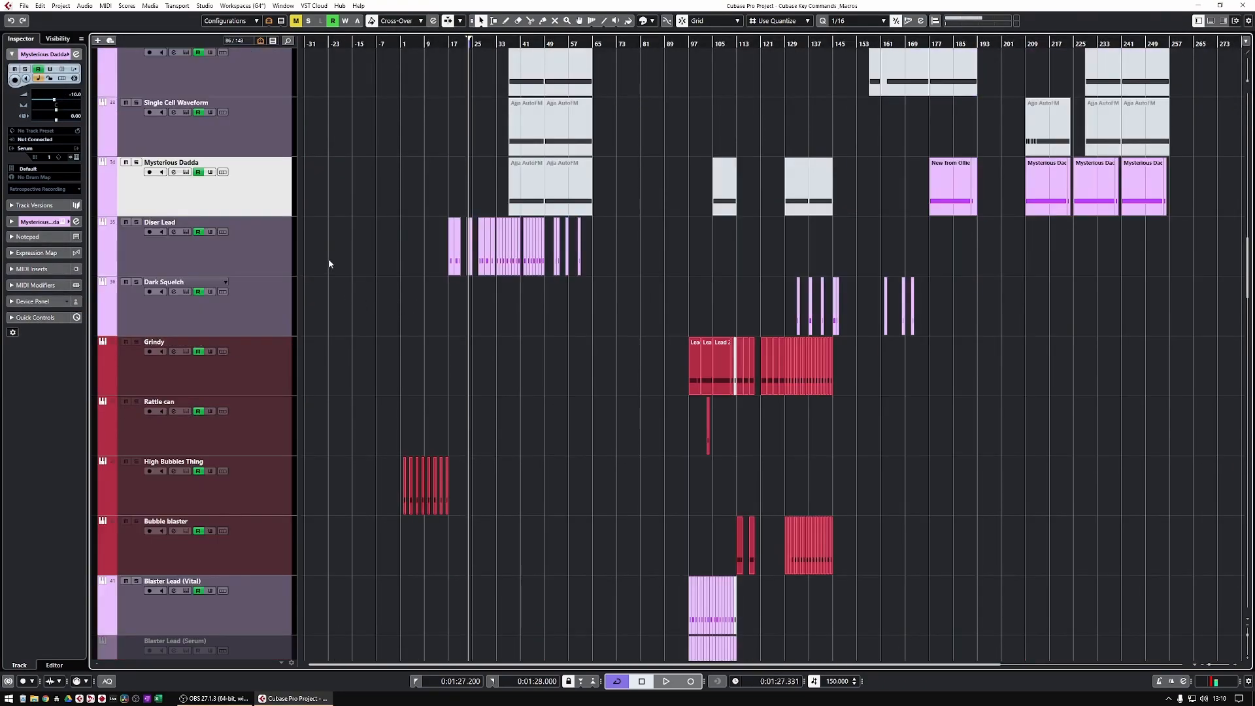
# - Hide the Dark Squelch track and make it visible again from the track visibility list
pyautogui.click(282, 319)
pyautogui.press('g')
pyautogui.press('g')
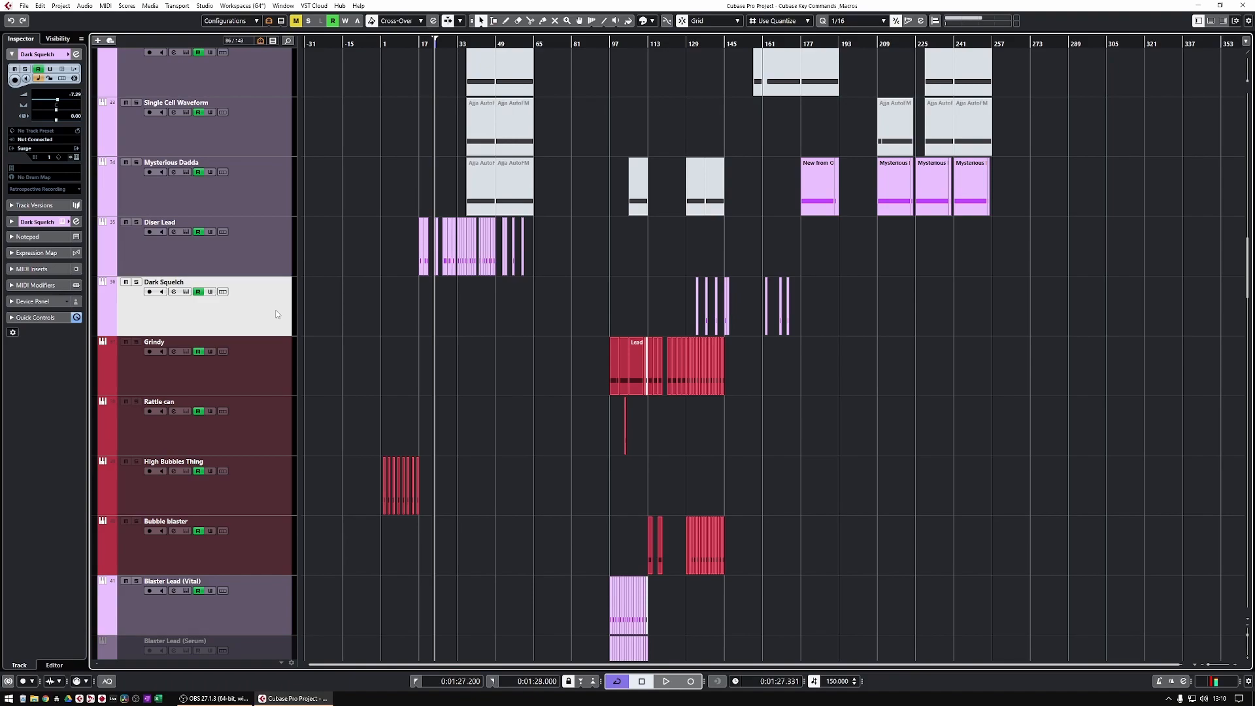
pyautogui.press('h')
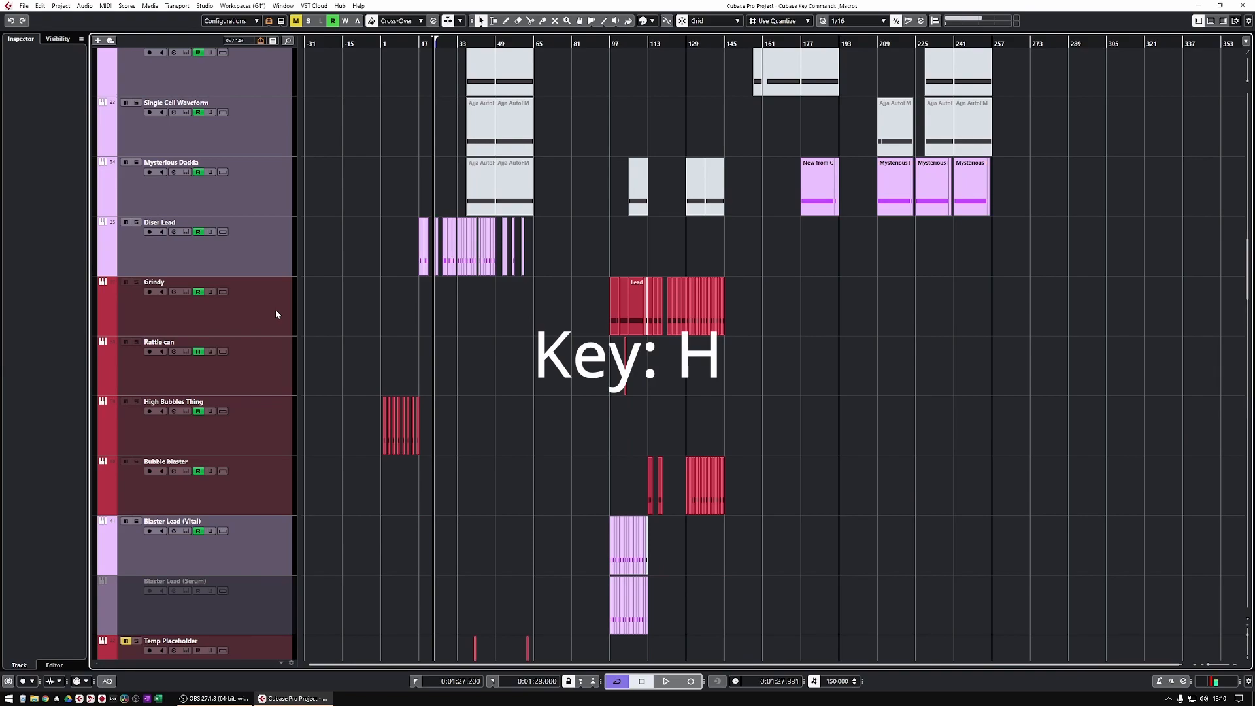
pyautogui.click(58, 39)
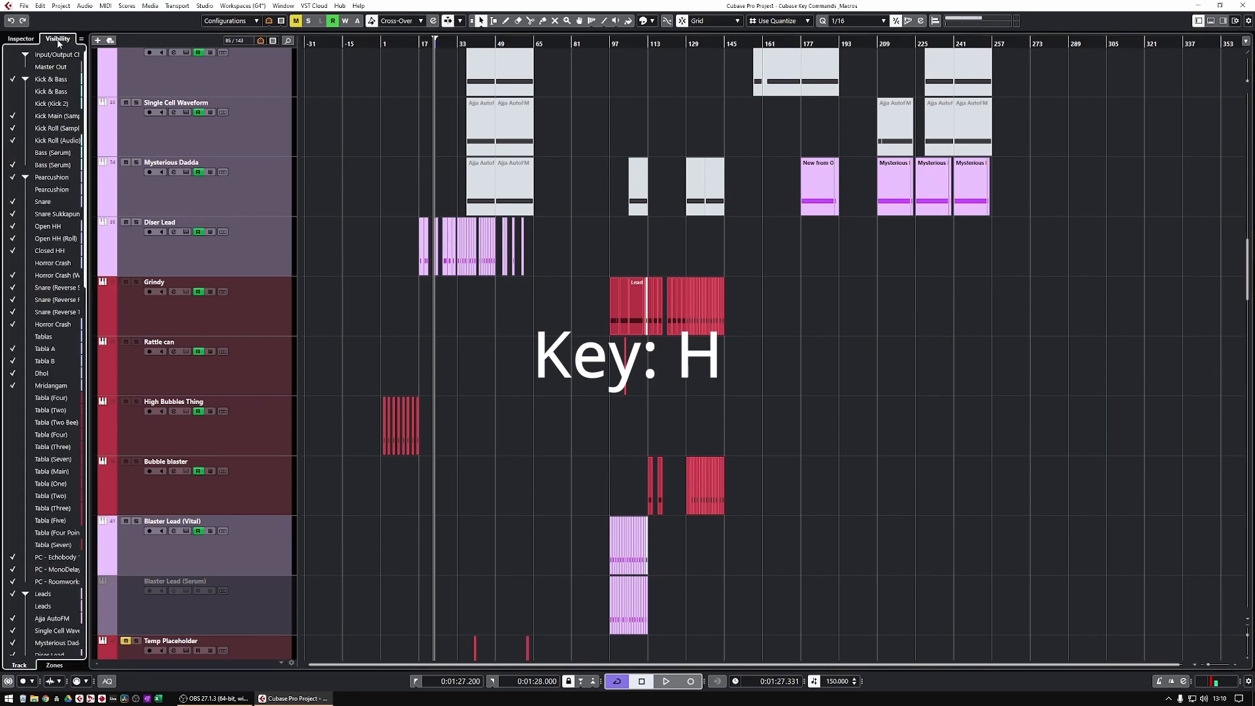
pyautogui.scroll(-9, 47, 229)
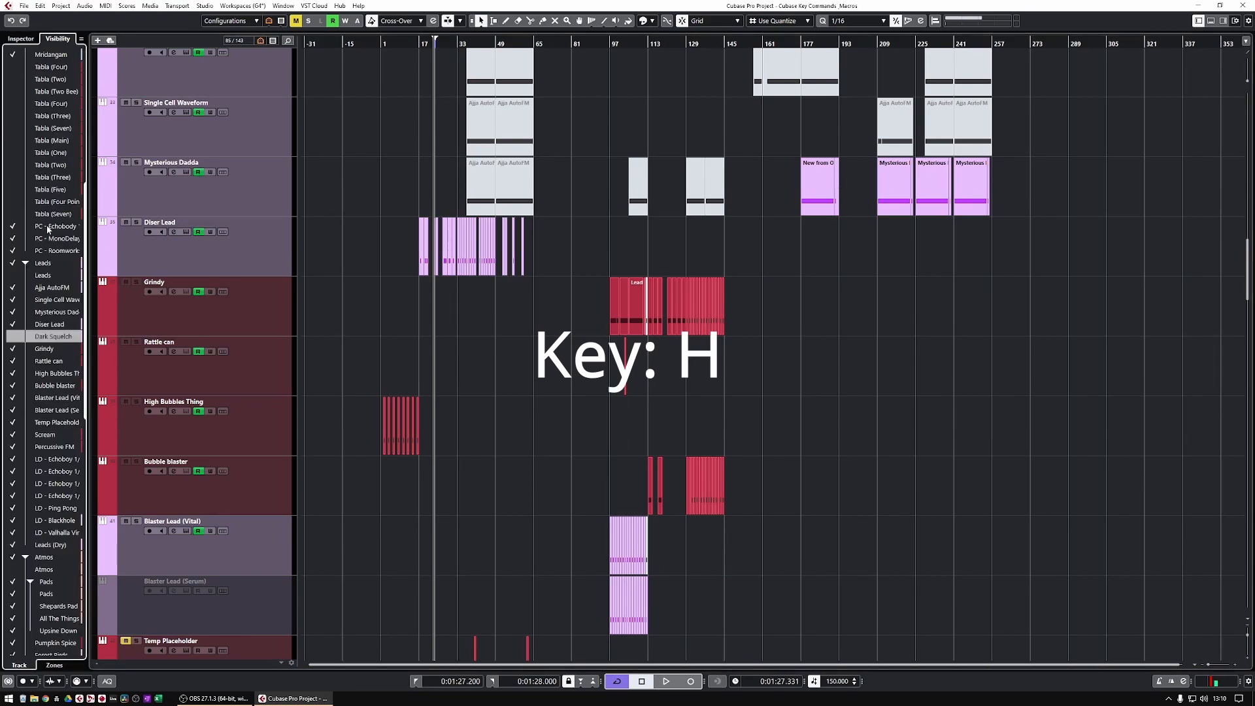
pyautogui.click(13, 336)
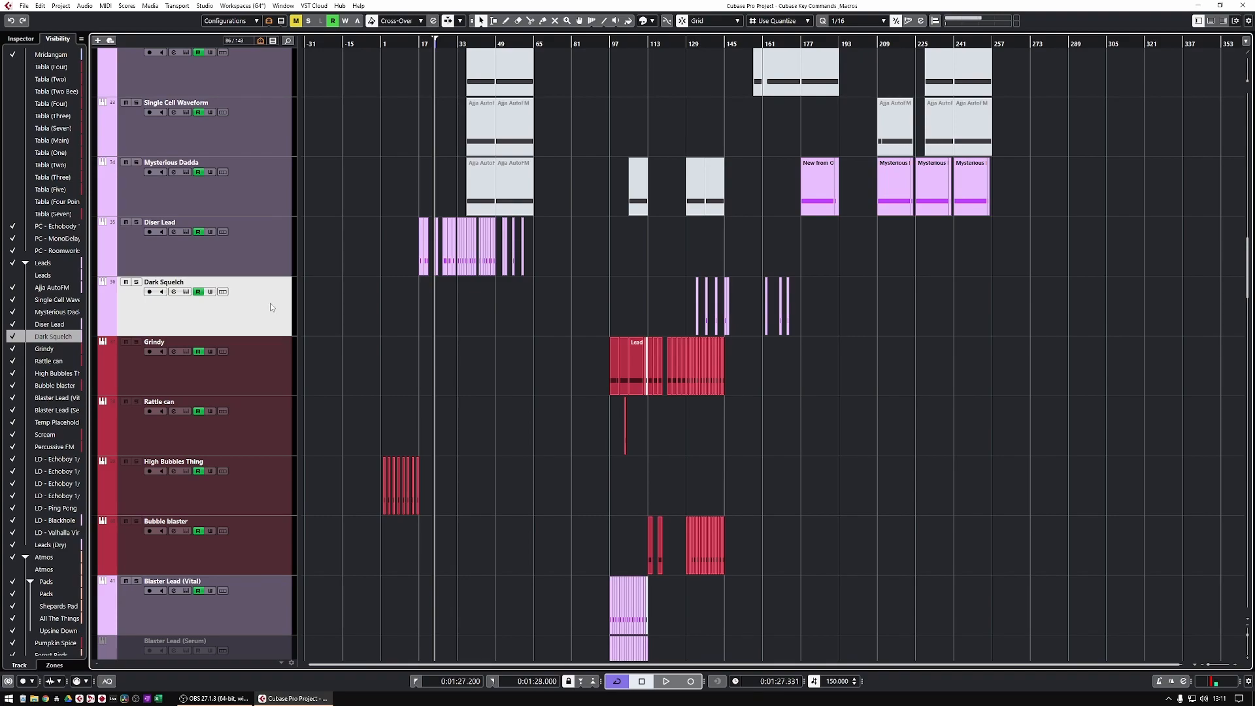
# - Disable and hide the Dark Squelch track in one action, and make the disabled track visible again
pyautogui.hotkey('shift', 'h')
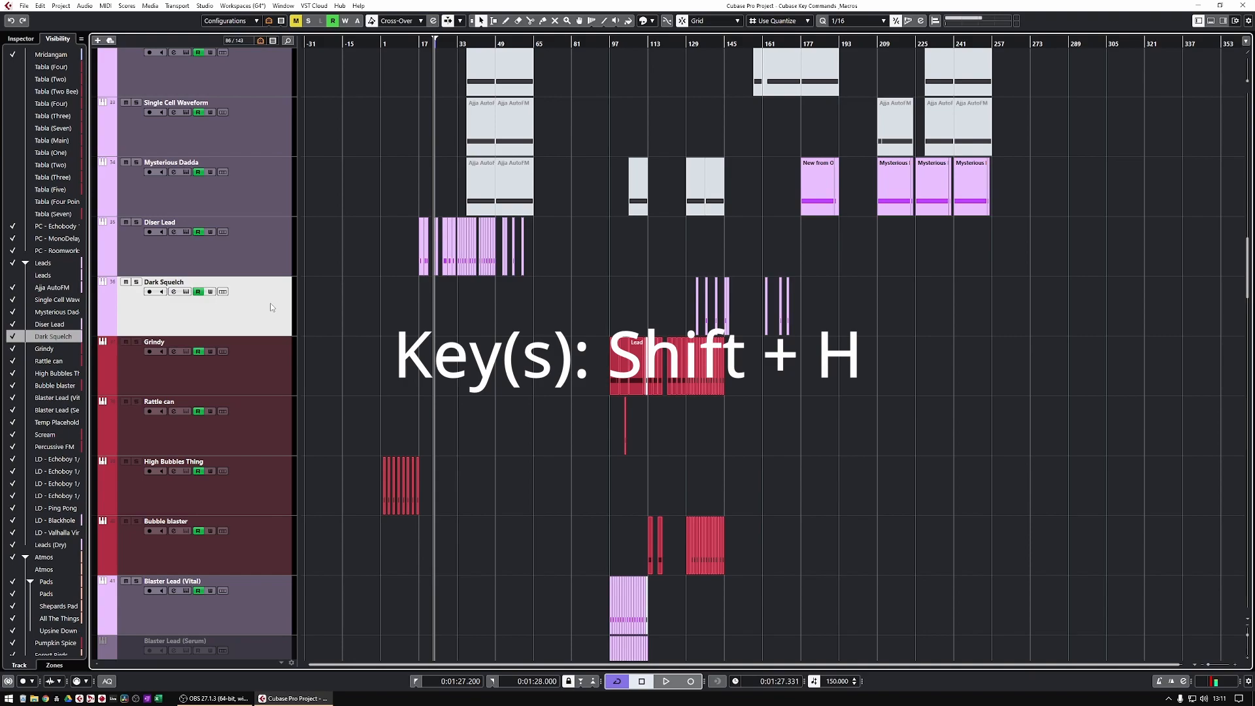
pyautogui.hotkey('shift', 'h')
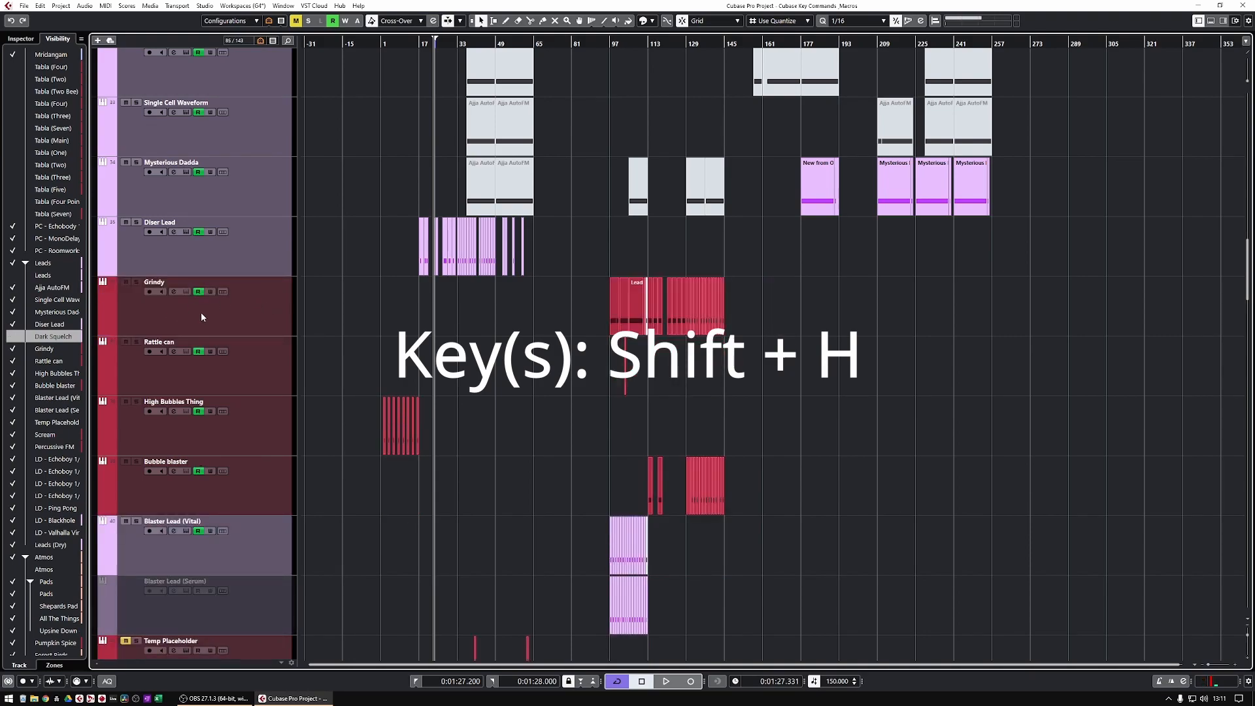
pyautogui.click(13, 337)
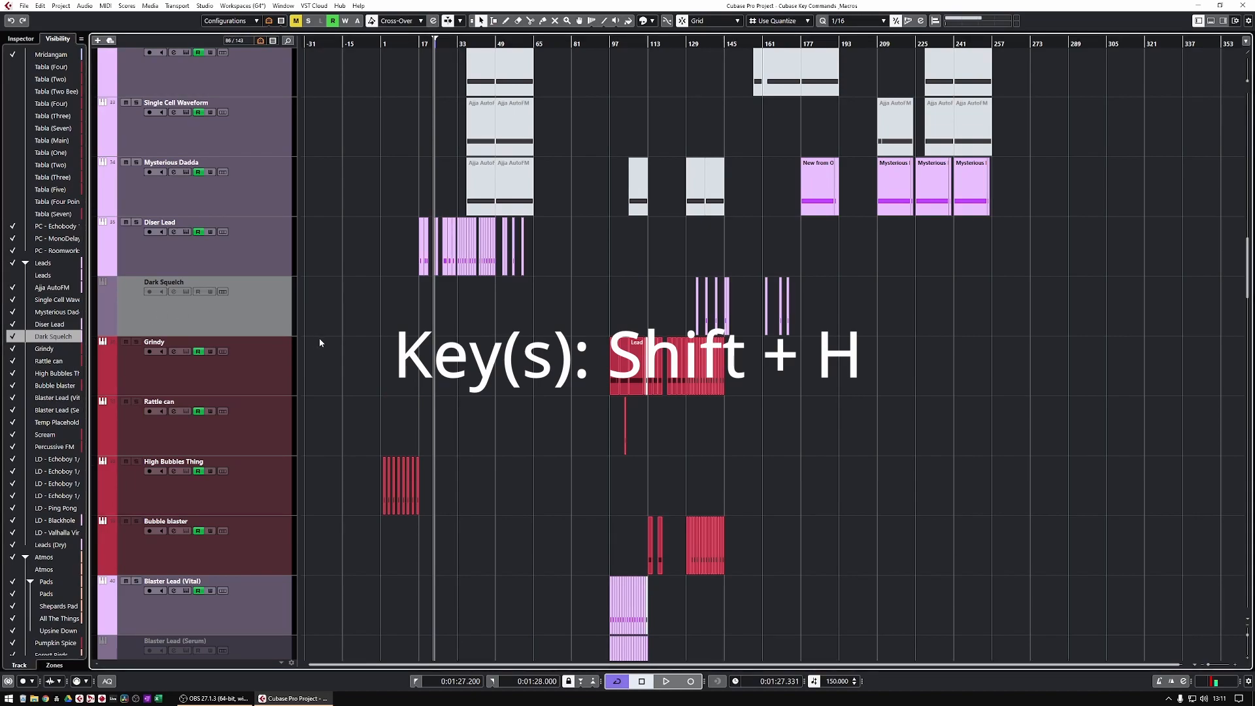
# - Disable and hide the four tracks from Grindy to Bubble blaster together
pyautogui.scroll(2, 267, 342)
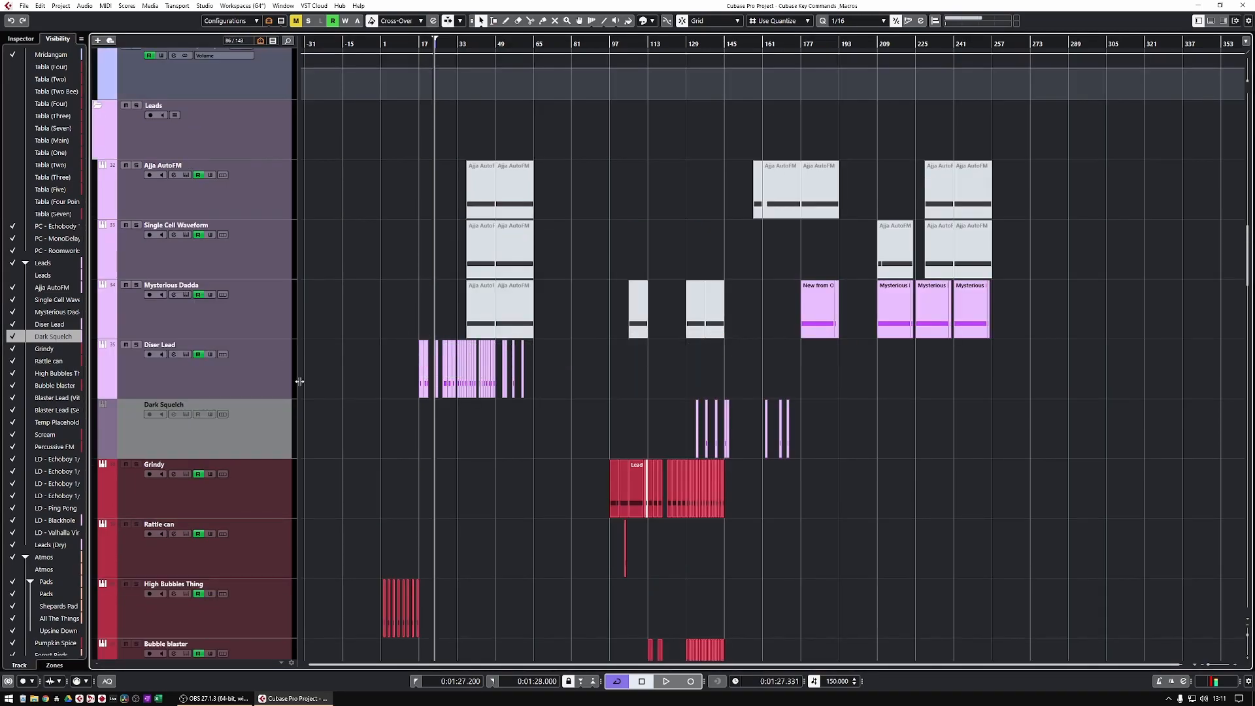
pyautogui.scroll(-2, 282, 394)
pyautogui.scroll(-2, 264, 380)
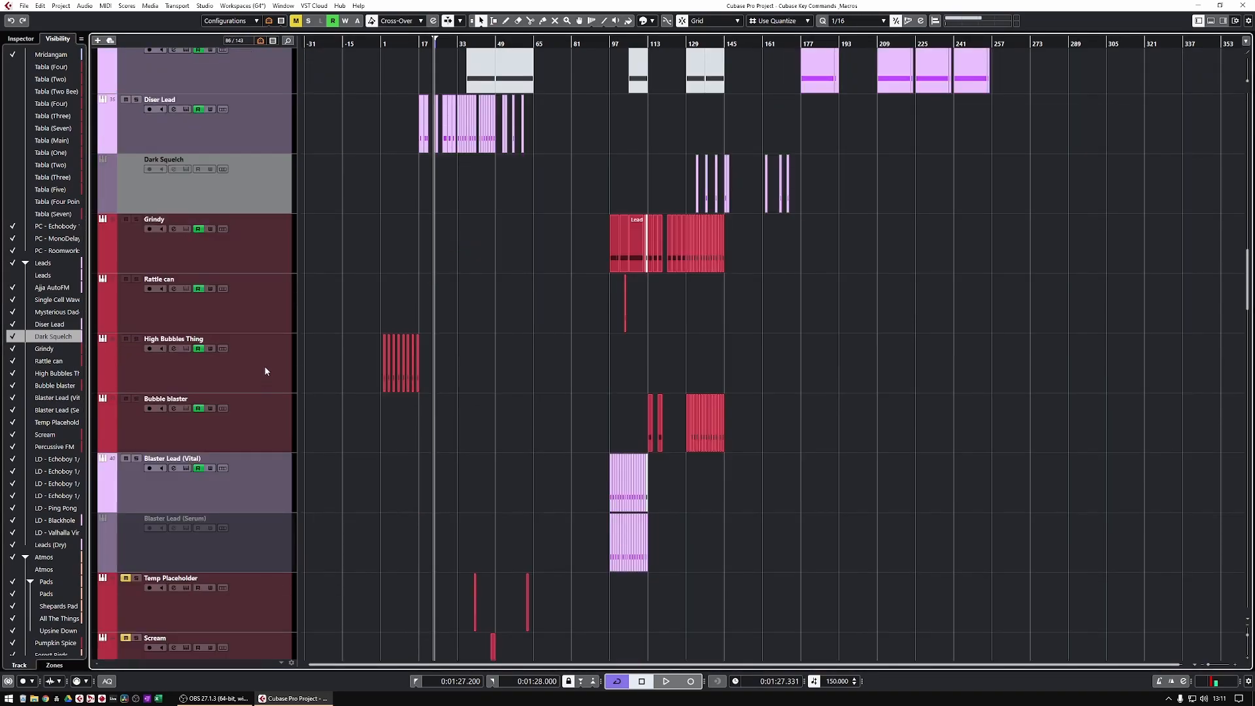
pyautogui.click(229, 261)
pyautogui.keyDown('shift'); pyautogui.click(273, 428); pyautogui.keyUp('shift')
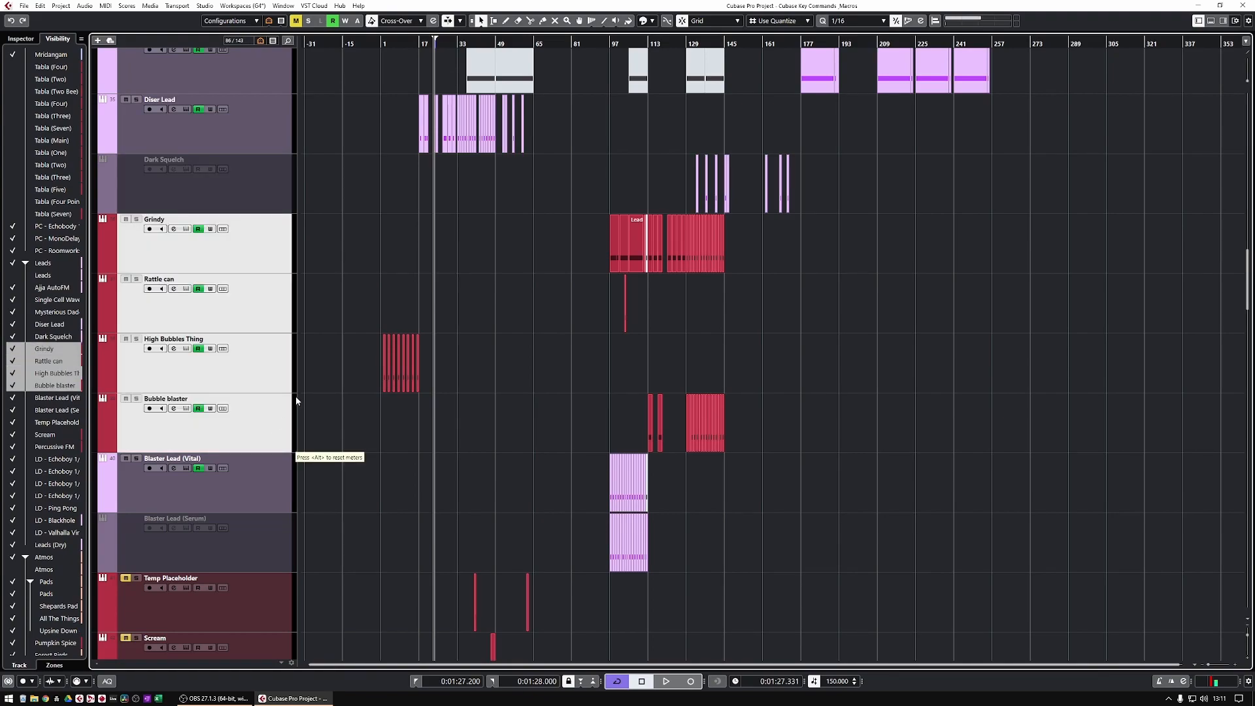
pyautogui.hotkey('shift', 'h')
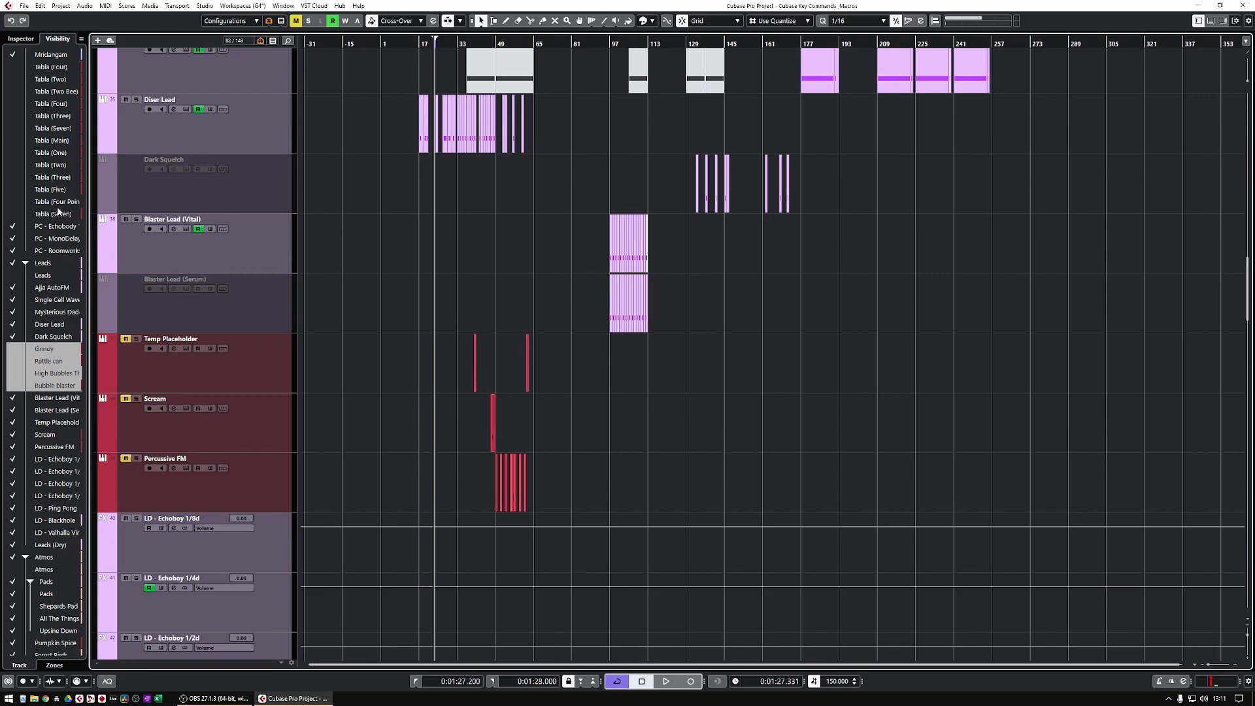
# - Return to the track Inspector and shrink the track heights so the whole project fits in the window
pyautogui.click(21, 39)
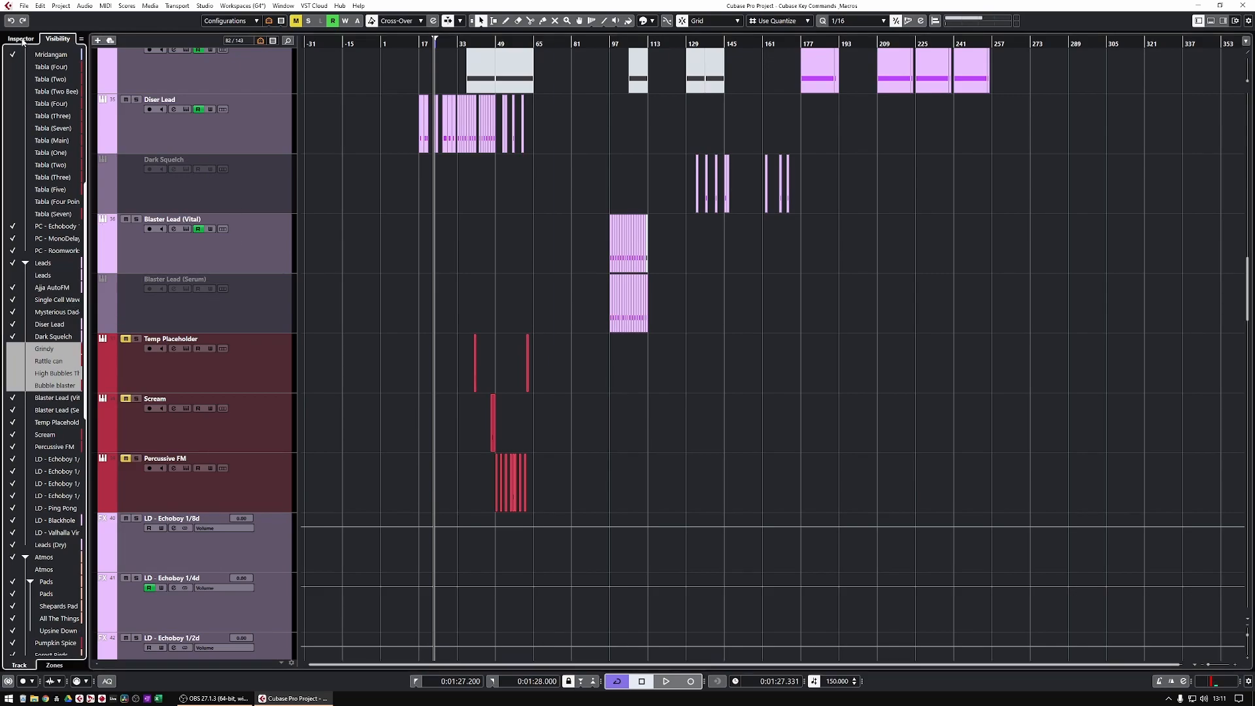
pyautogui.click(281, 271)
pyautogui.hotkey('shift', 'f')
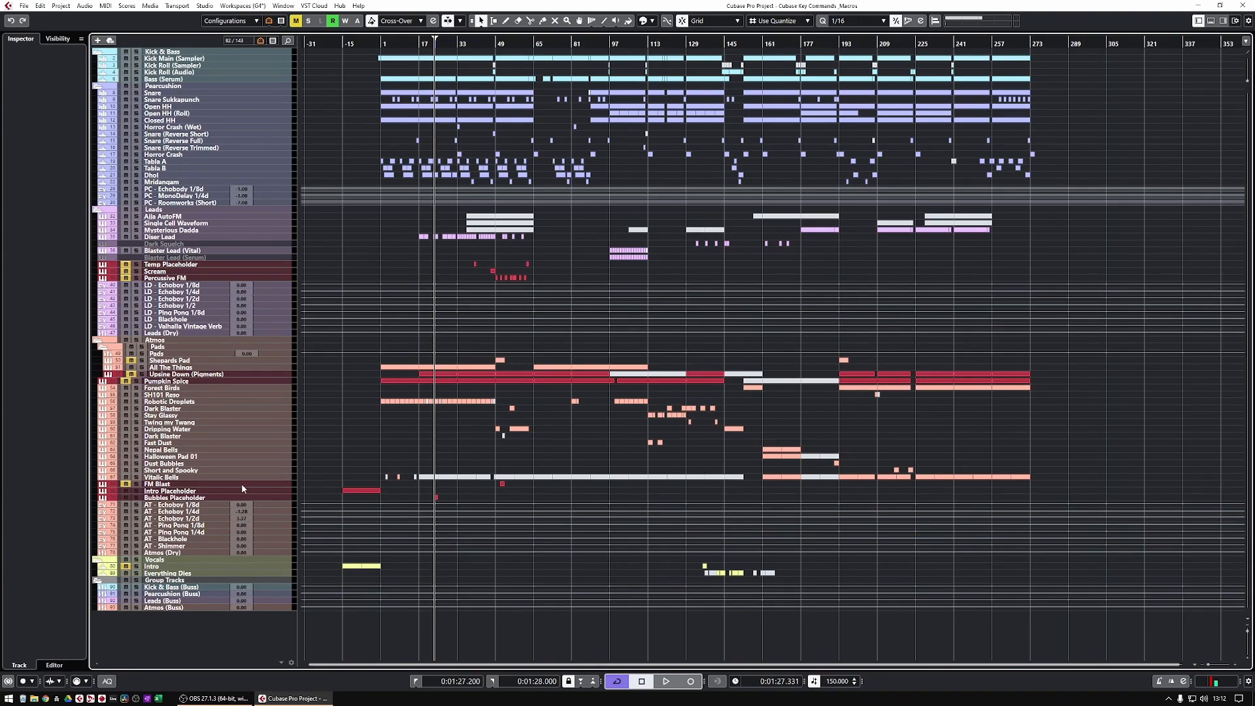
# - Recolour the Kick Roll (Sampler) track with the Vox colour, and set it back to the Kick & Bass colour
pyautogui.click(247, 73)
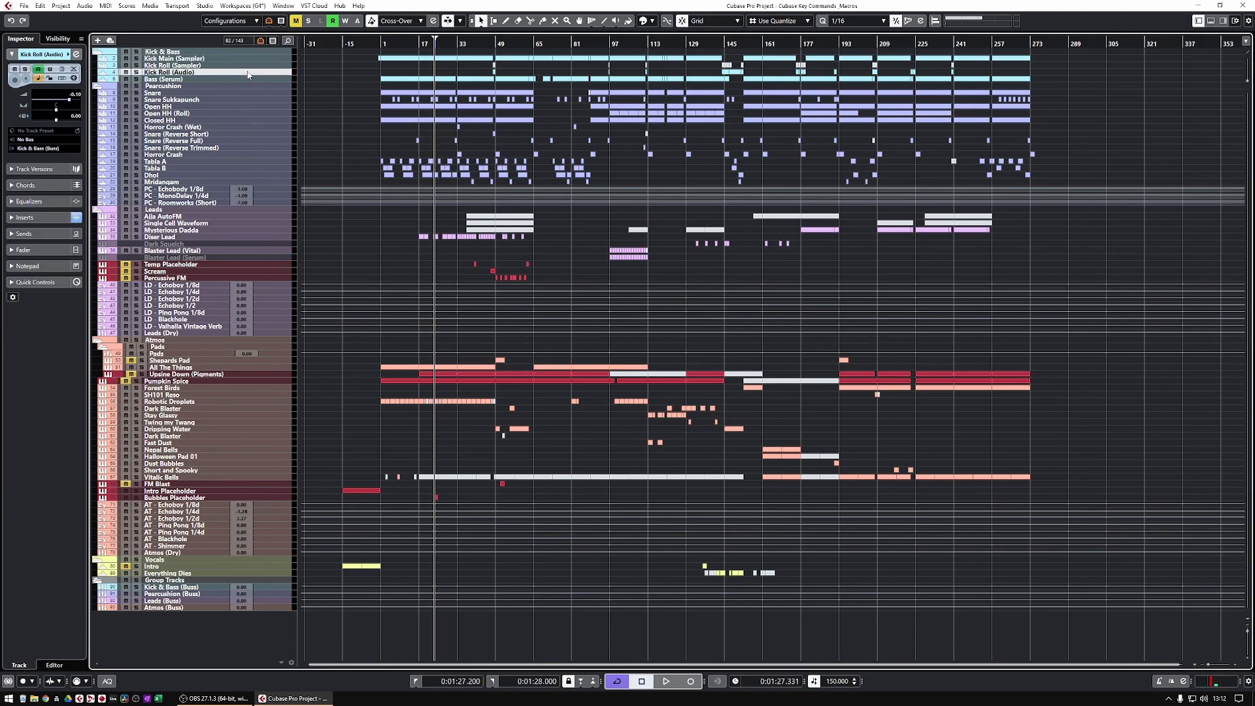
pyautogui.press('Home')
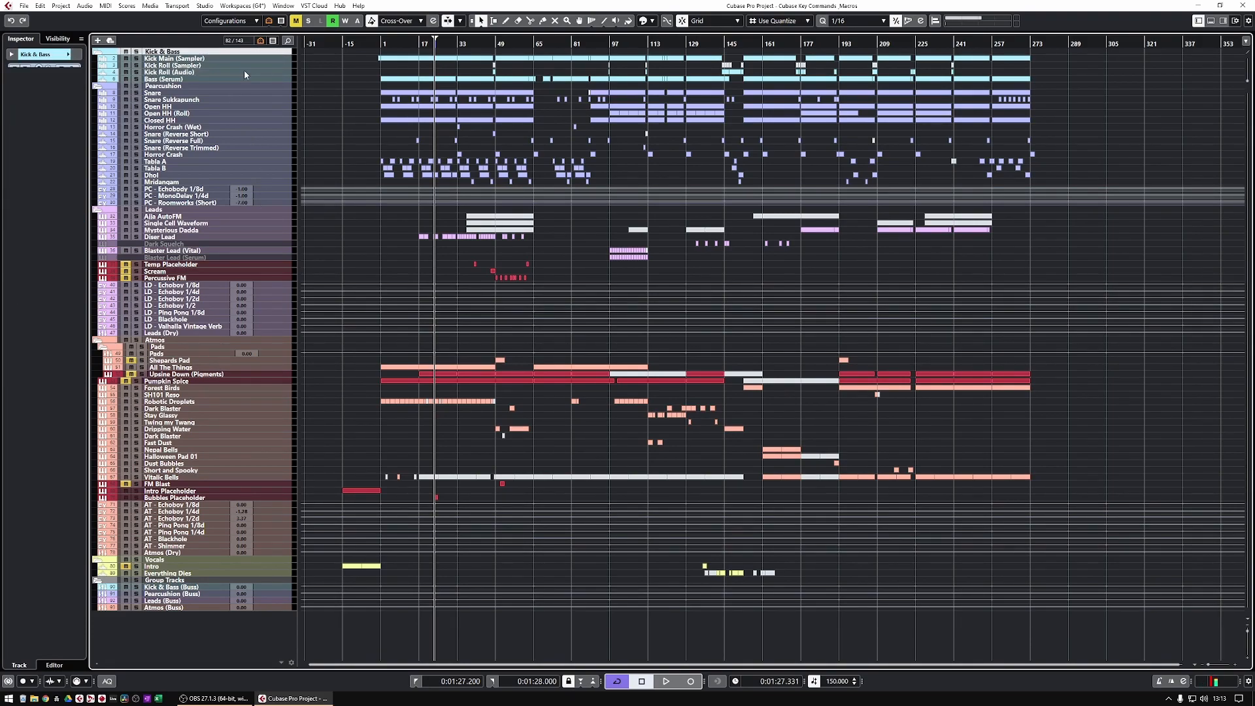
pyautogui.click(245, 66)
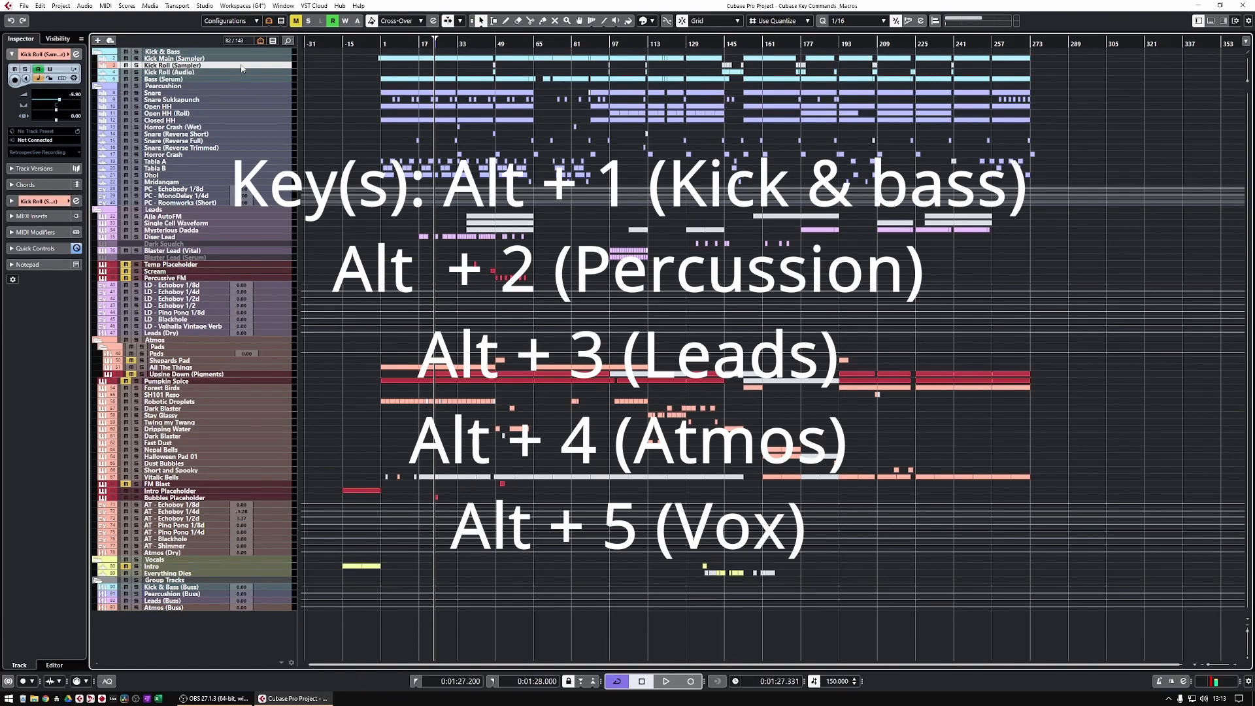
pyautogui.hotkey('alt', '5')
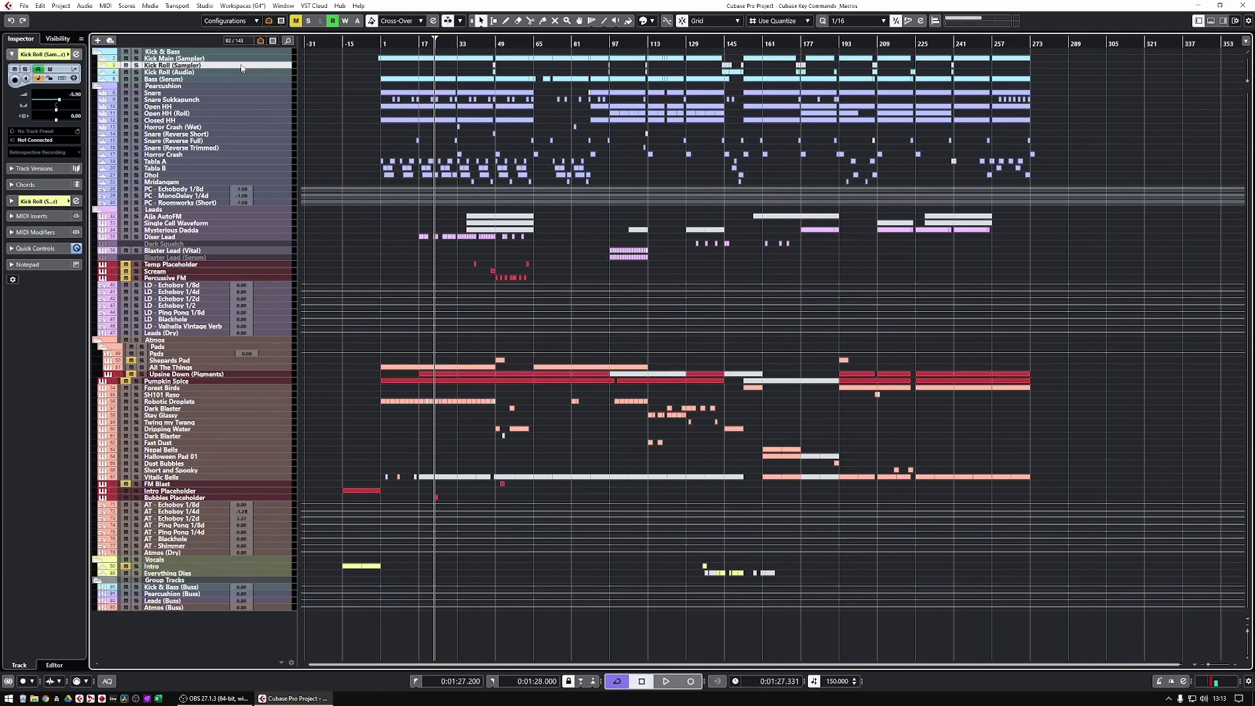
pyautogui.hotkey('alt', '1')
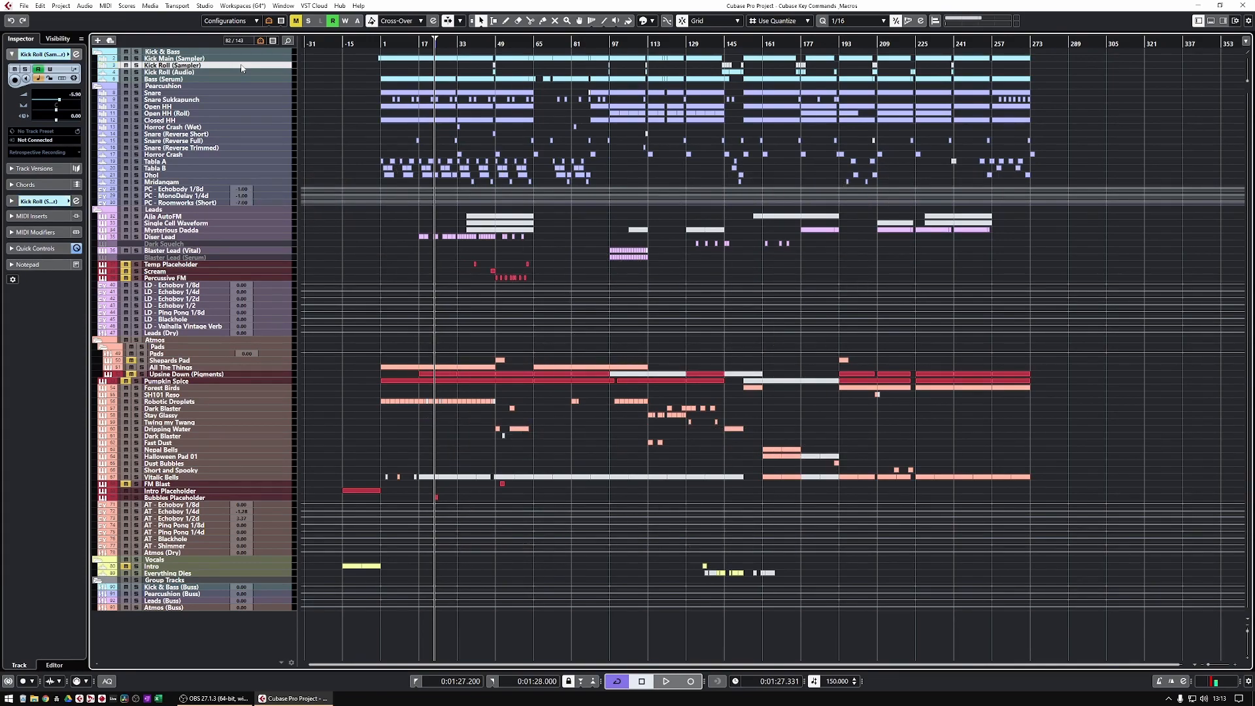
# - Recolour the Scream track to match the Leads group
pyautogui.click(249, 265)
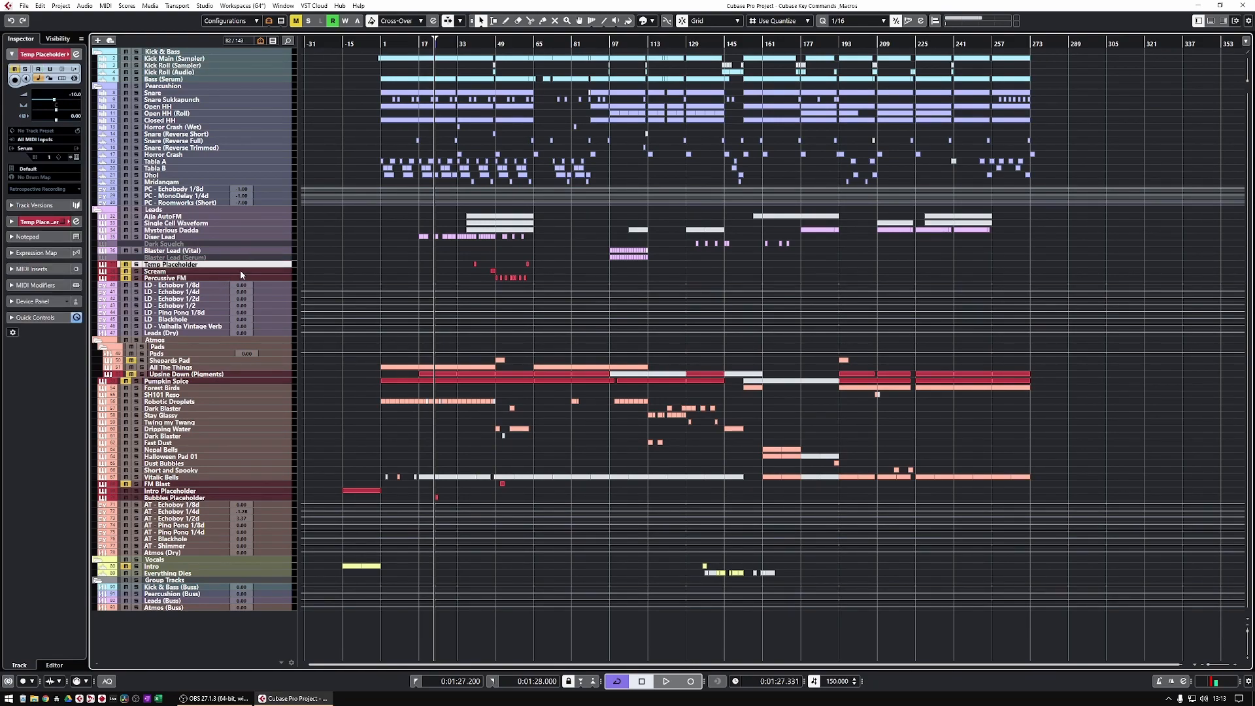
pyautogui.click(236, 270)
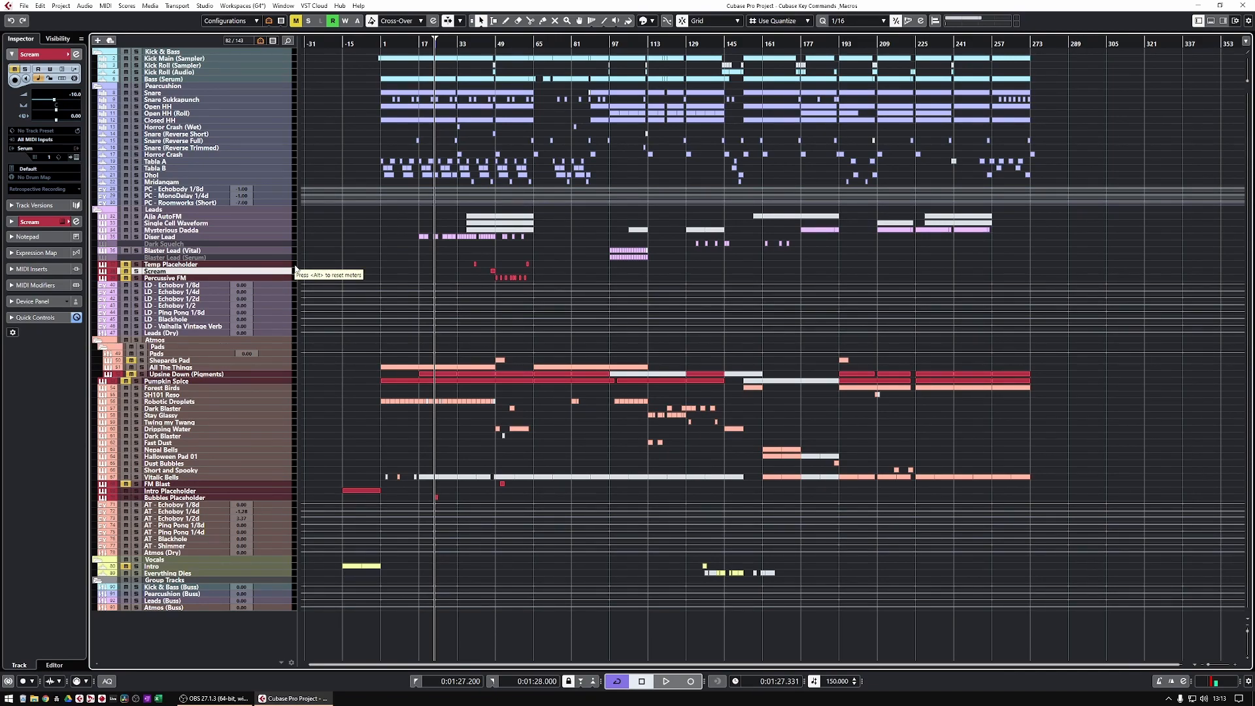
pyautogui.hotkey('alt', '2')
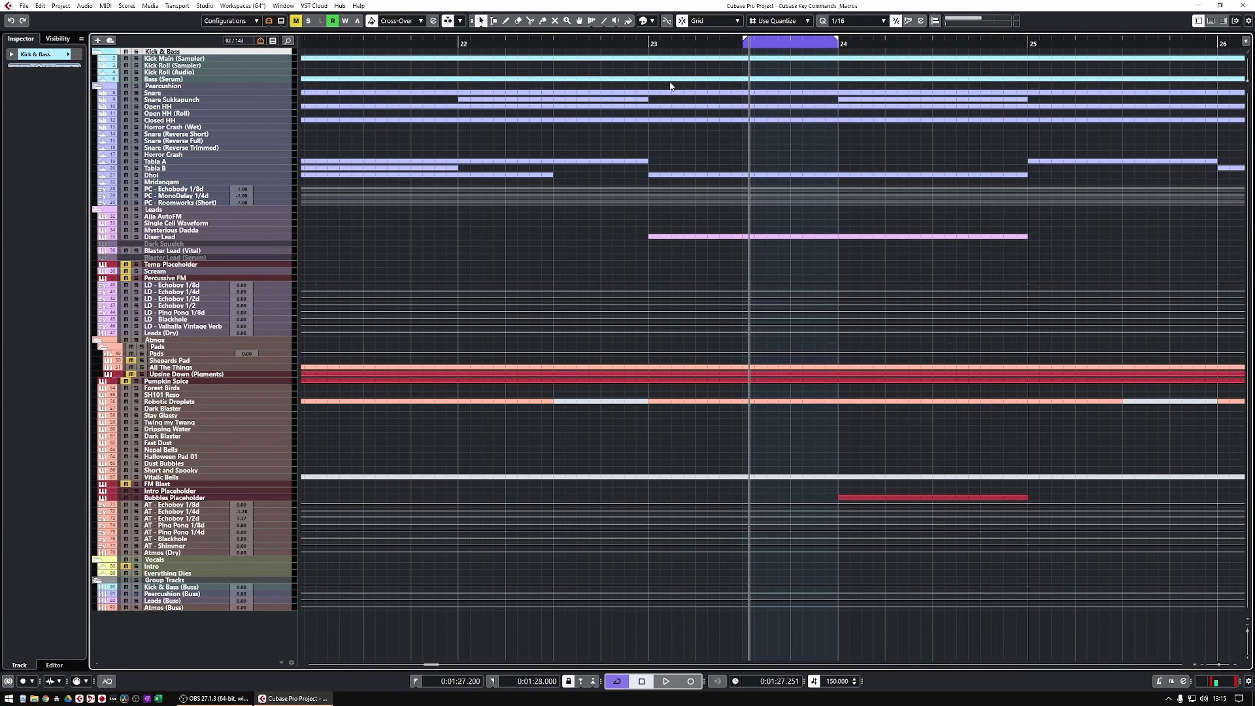
# - Play the loop with the Kick & Bass and Percussion groups soloed, clear the solos, and stop playback
pyautogui.press('space')
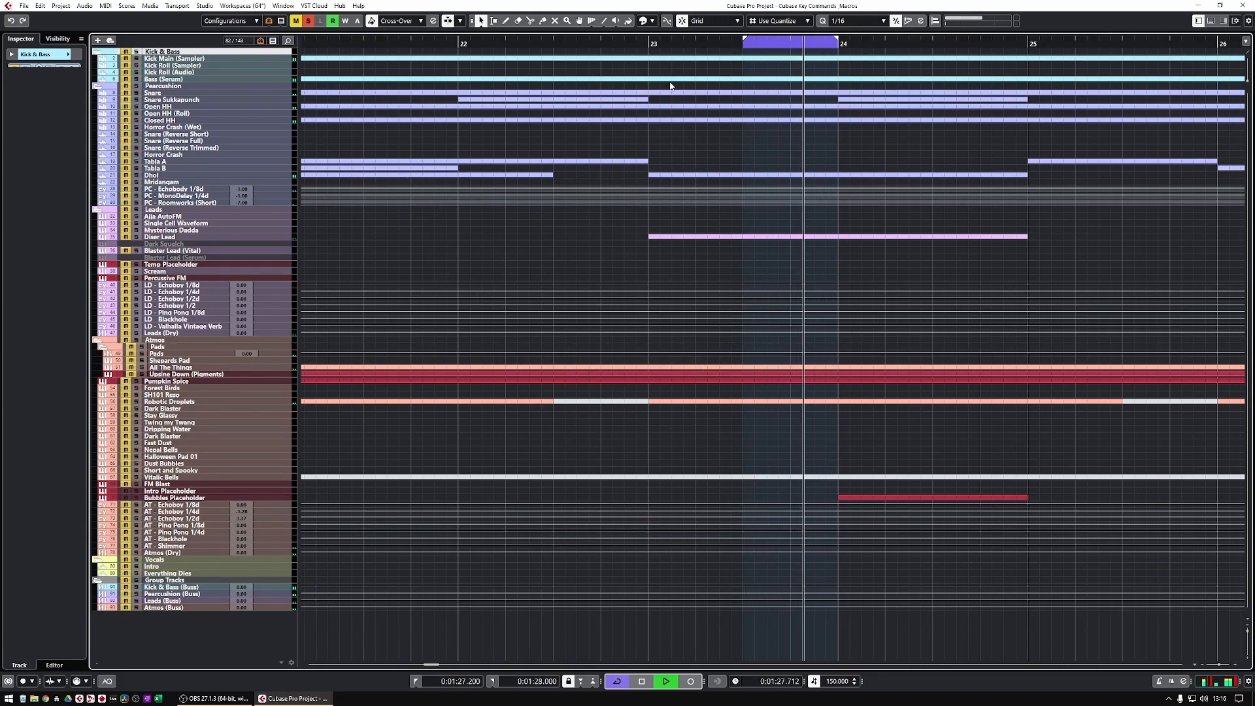
pyautogui.press('2')
pyautogui.press('space')
# - Zoom the timeline out around the loop until the full song length is in view
pyautogui.press('g')
pyautogui.press('g')
pyautogui.press('g')
pyautogui.press('g')
pyautogui.press('g')
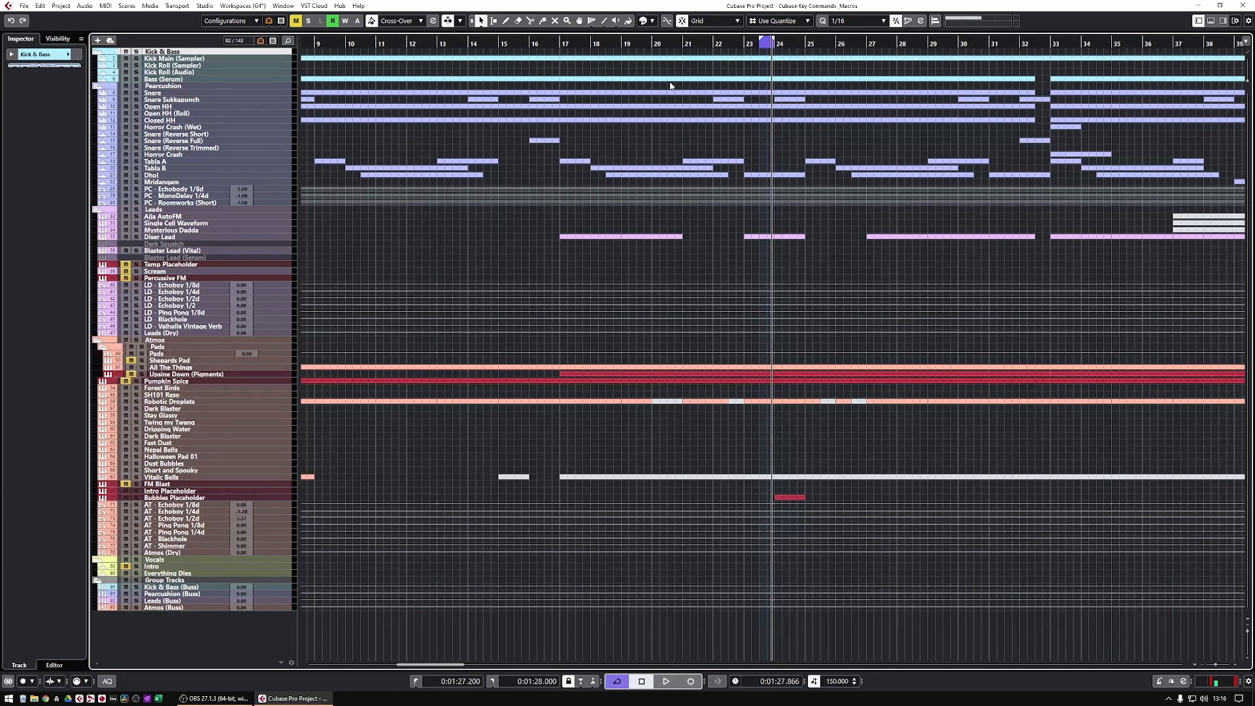
pyautogui.press('g')
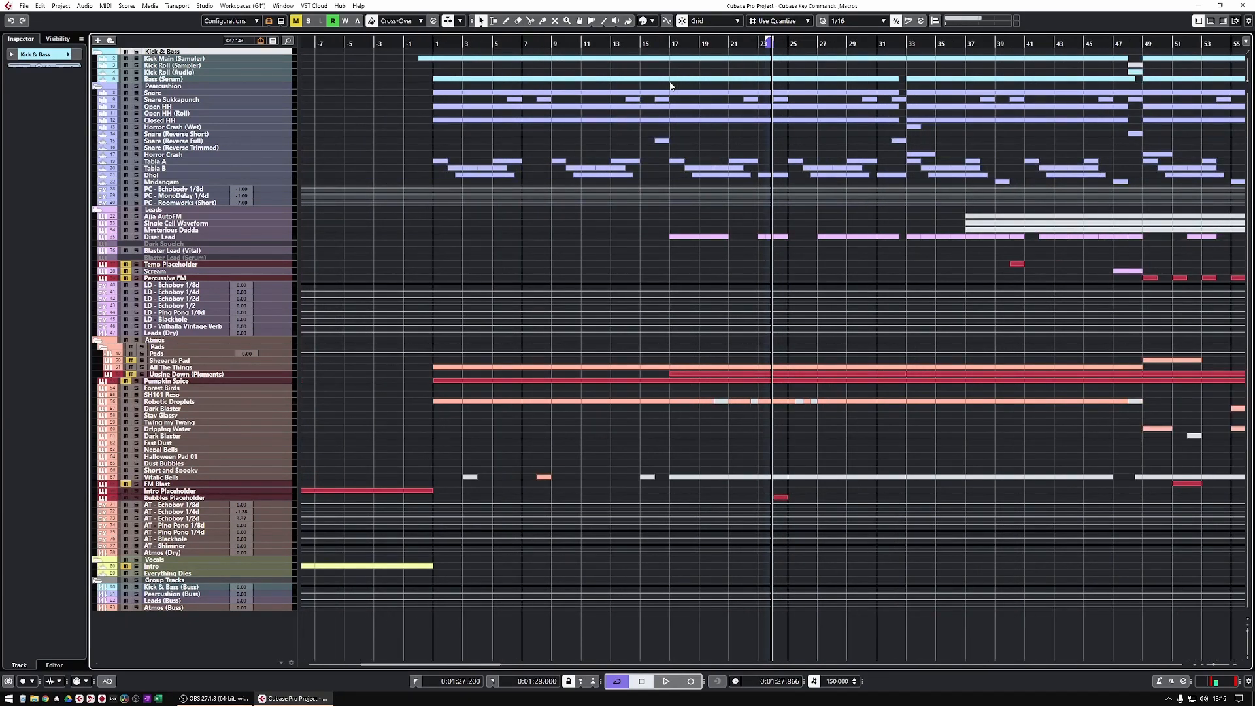
pyautogui.press('h')
pyautogui.press('h')
pyautogui.press('g')
pyautogui.press('g')
pyautogui.press('g')
pyautogui.press('g')
pyautogui.press('g')
pyautogui.press('g')
pyautogui.press('g')
pyautogui.press('g')
pyautogui.press('g')
pyautogui.press('g')
pyautogui.press('g')
pyautogui.press('g')
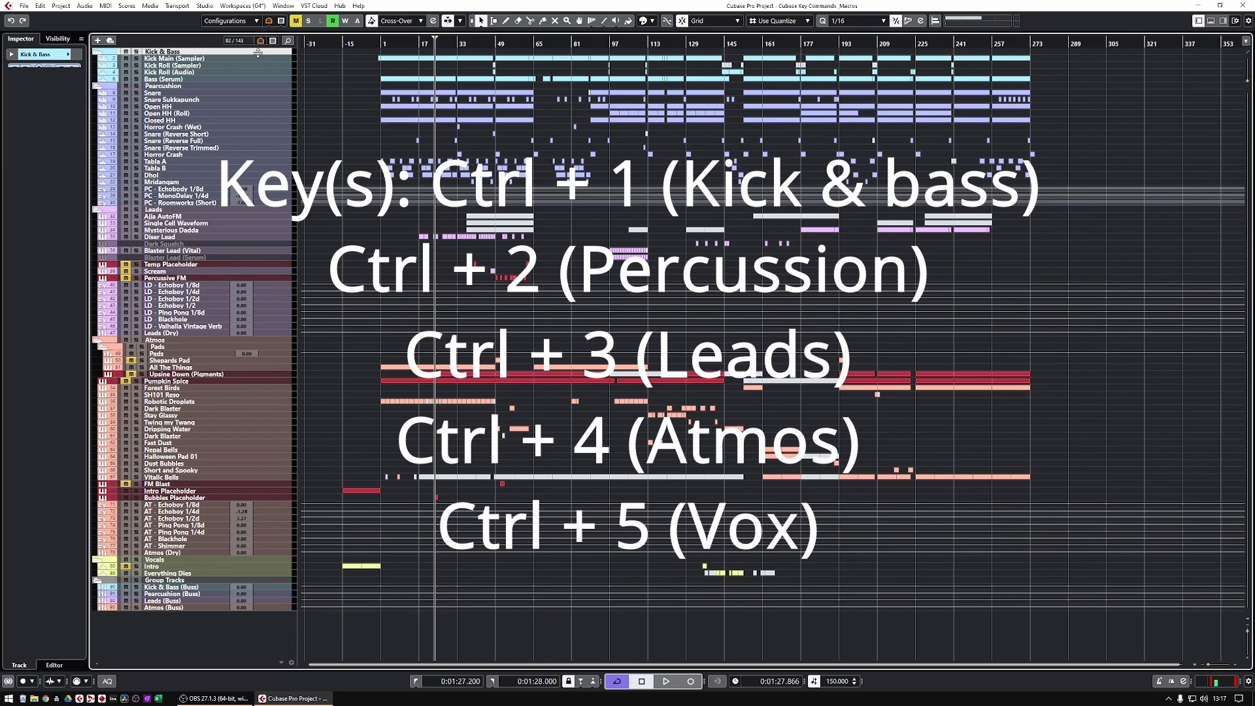
# - Collapse the Percussion, Leads, Atmos and Kick & Bass folder tracks
pyautogui.hotkey('ctrl', '2')
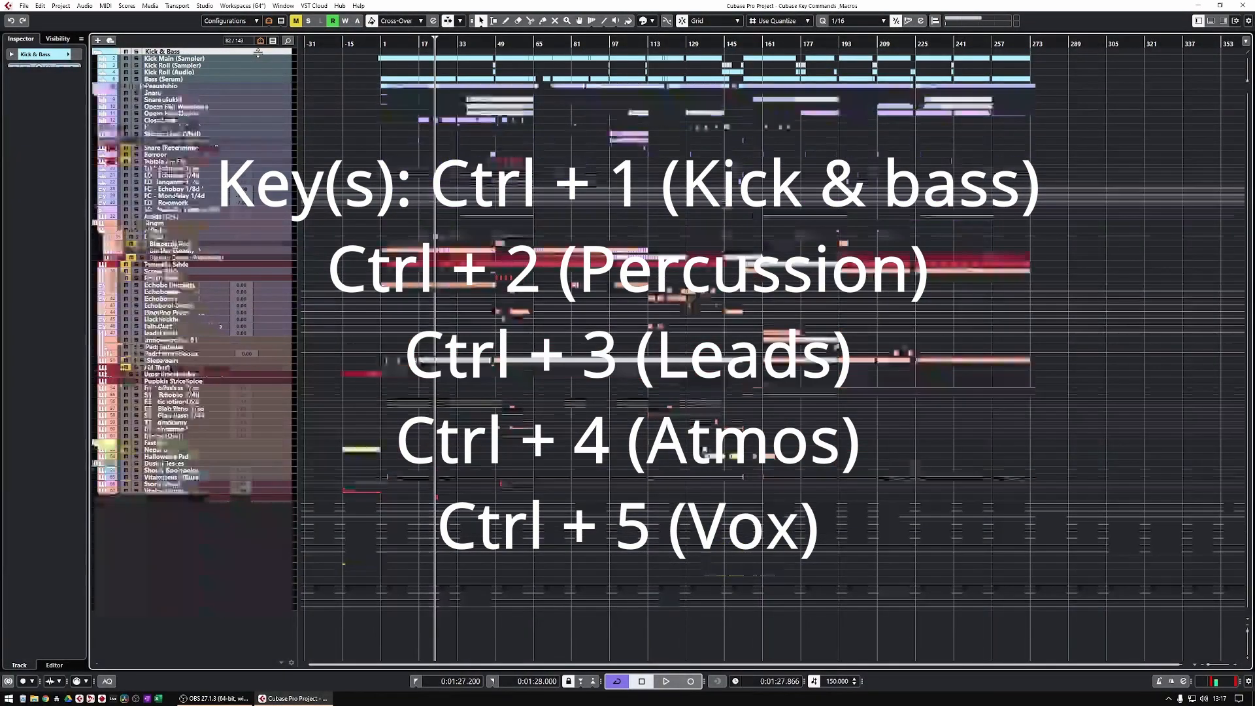
pyautogui.hotkey('ctrl', '3')
pyautogui.hotkey('ctrl', '4')
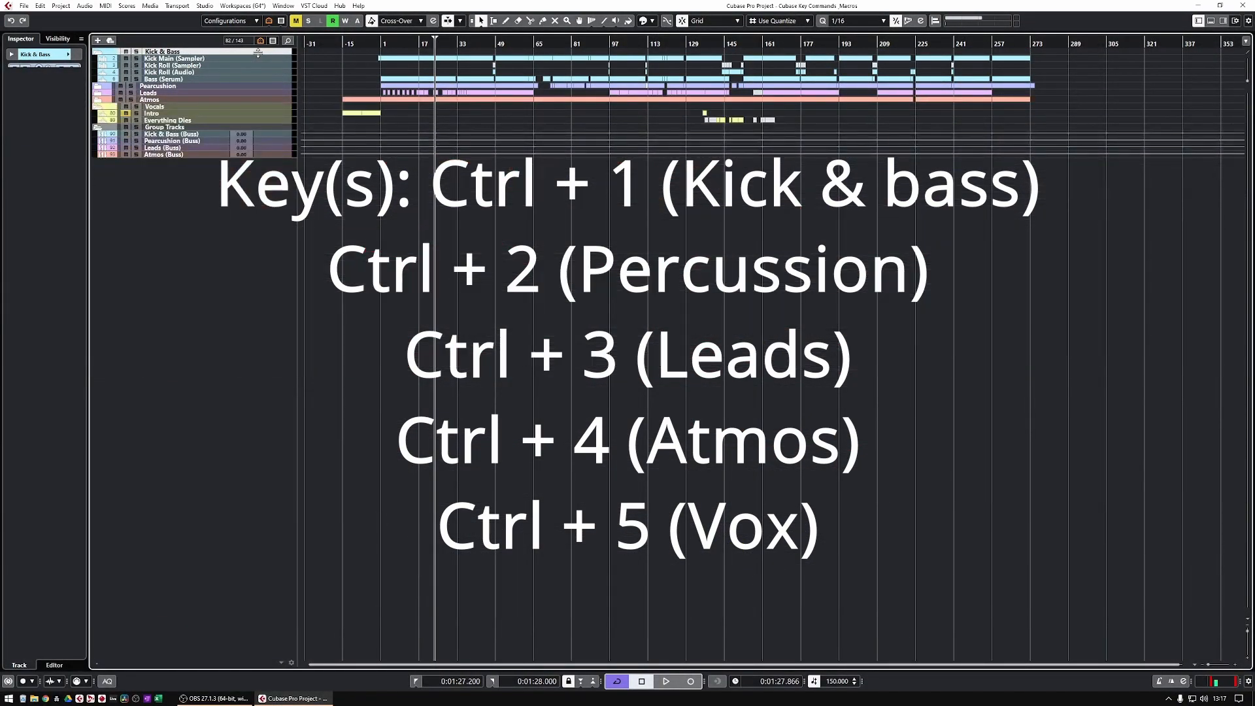
pyautogui.hotkey('ctrl', '1')
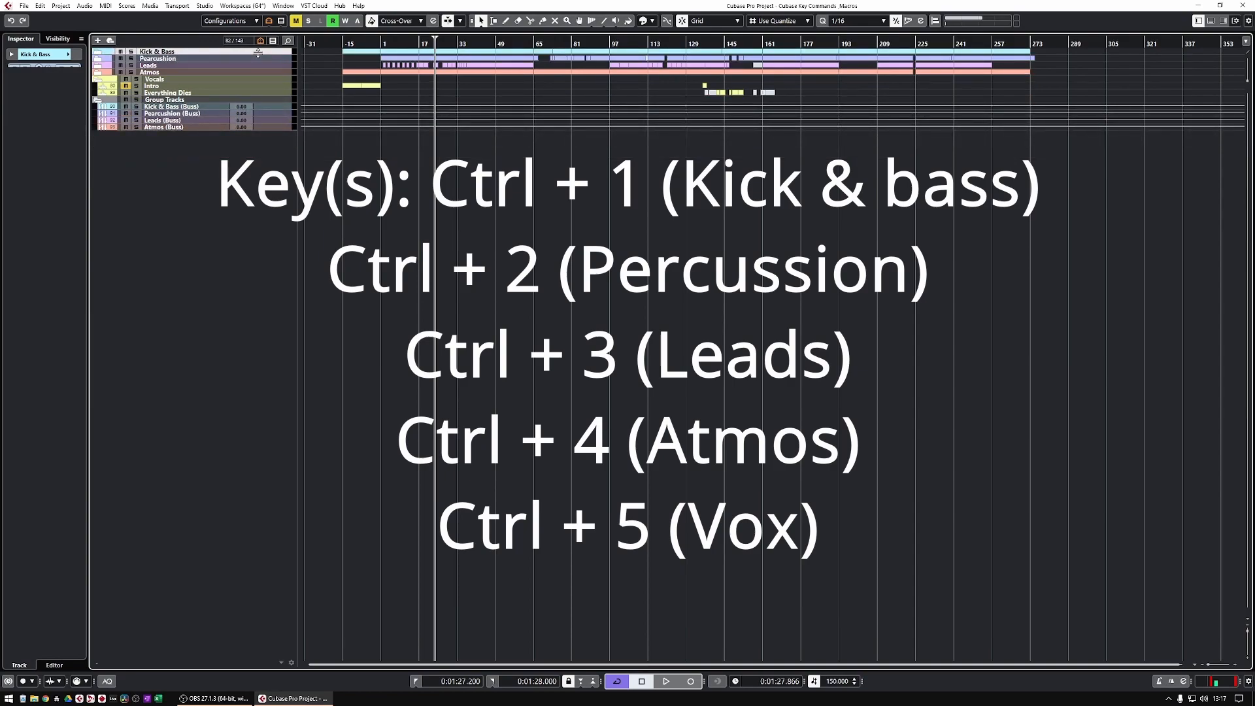
# - Expand the Kick & Bass, Percussion, Leads and Atmos folder tracks
pyautogui.hotkey('ctrl', '1')
pyautogui.hotkey('ctrl', '2')
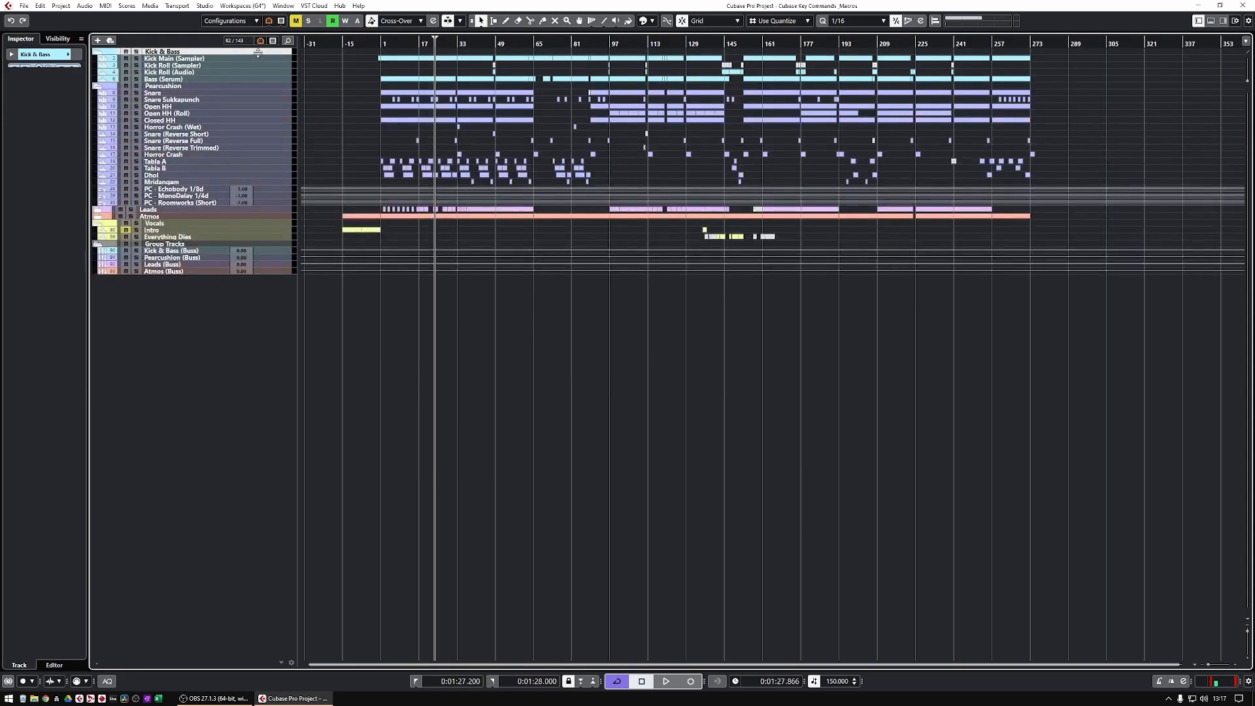
pyautogui.hotkey('ctrl', '3')
pyautogui.hotkey('ctrl', '4')
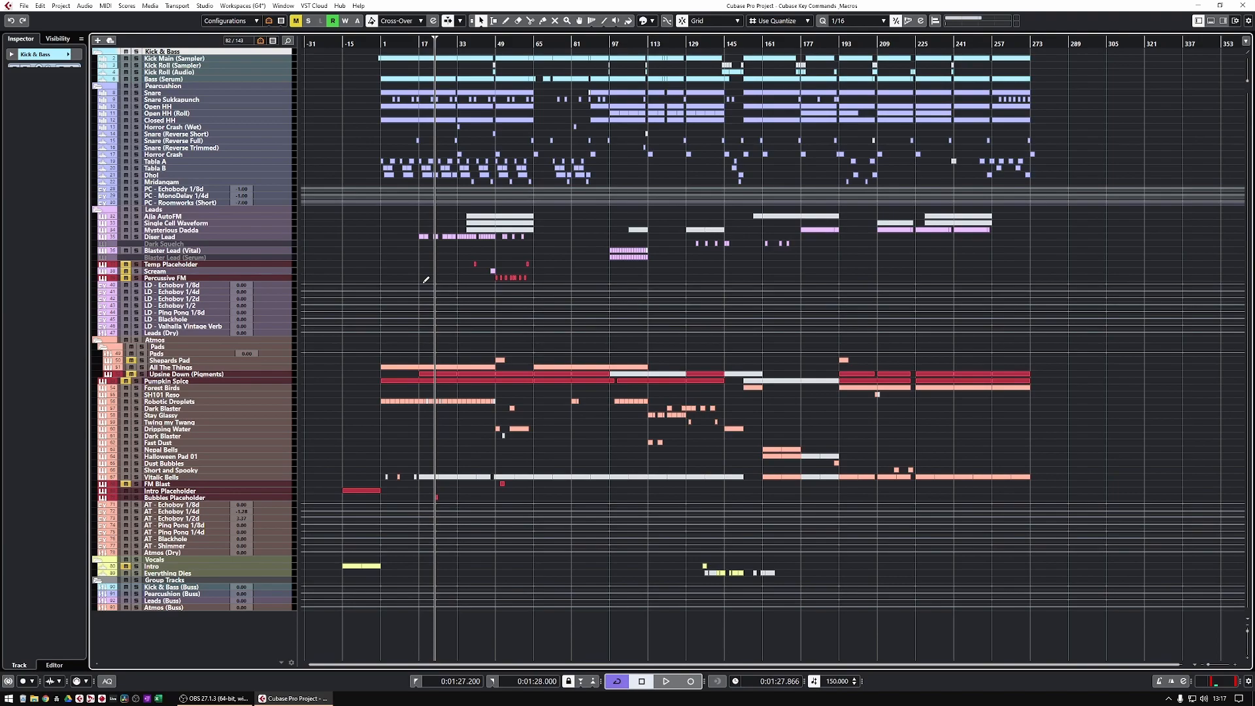
# - Show the divided track list section holding the Reference track above the arrangement, and hide it again
pyautogui.press('h')
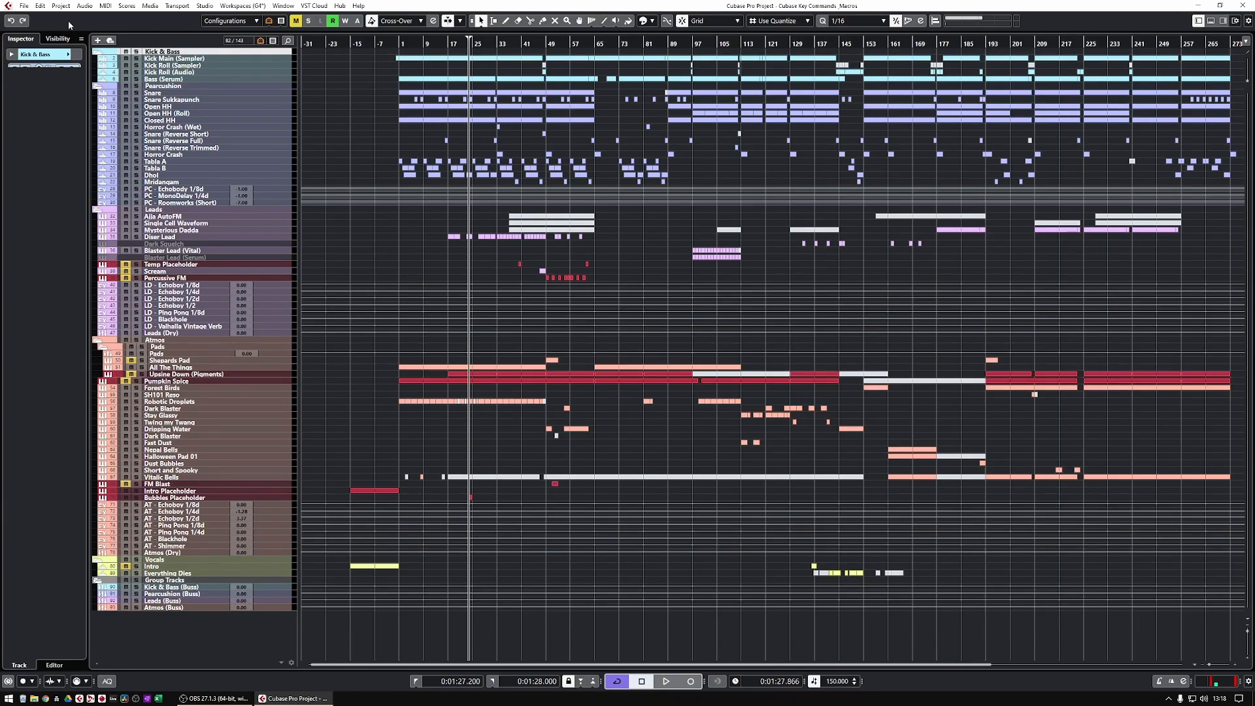
pyautogui.hotkey('ctrl', 'shift', 'd')
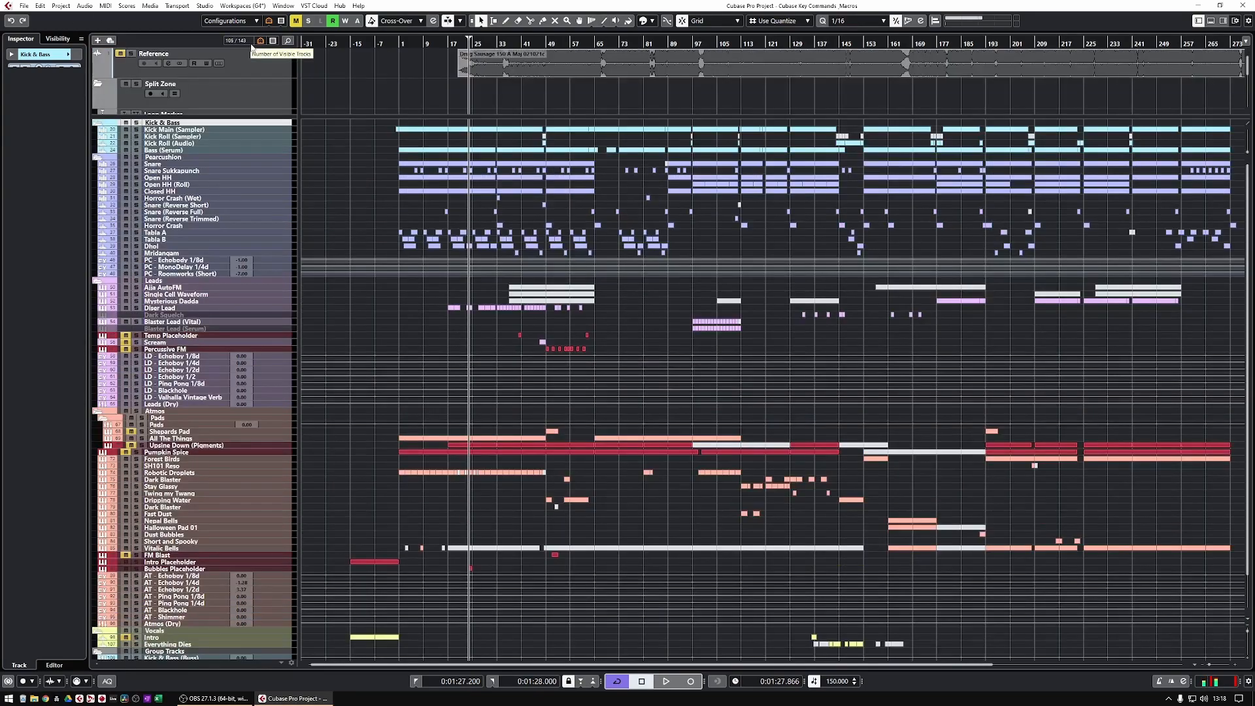
pyautogui.hotkey('ctrl', 'shift', 'd')
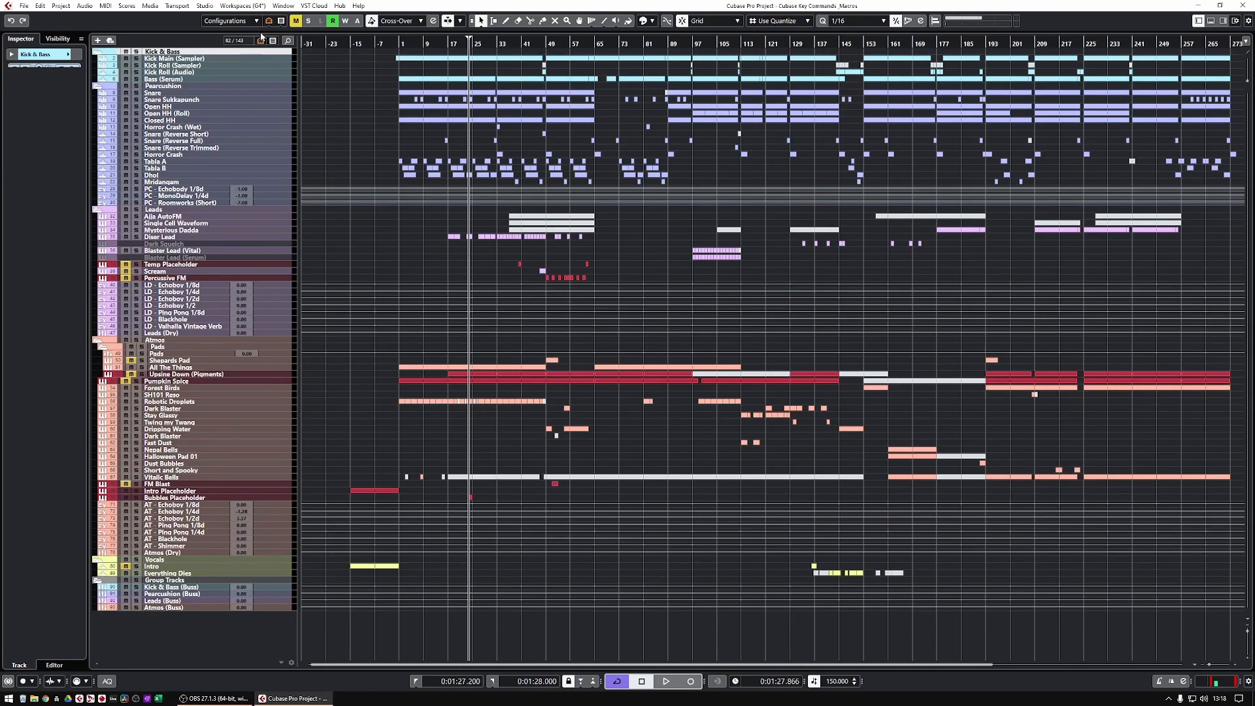
# - Bring up the SPAN Plus analyzer from the project output's inserts and shift its window slightly
pyautogui.press('i')
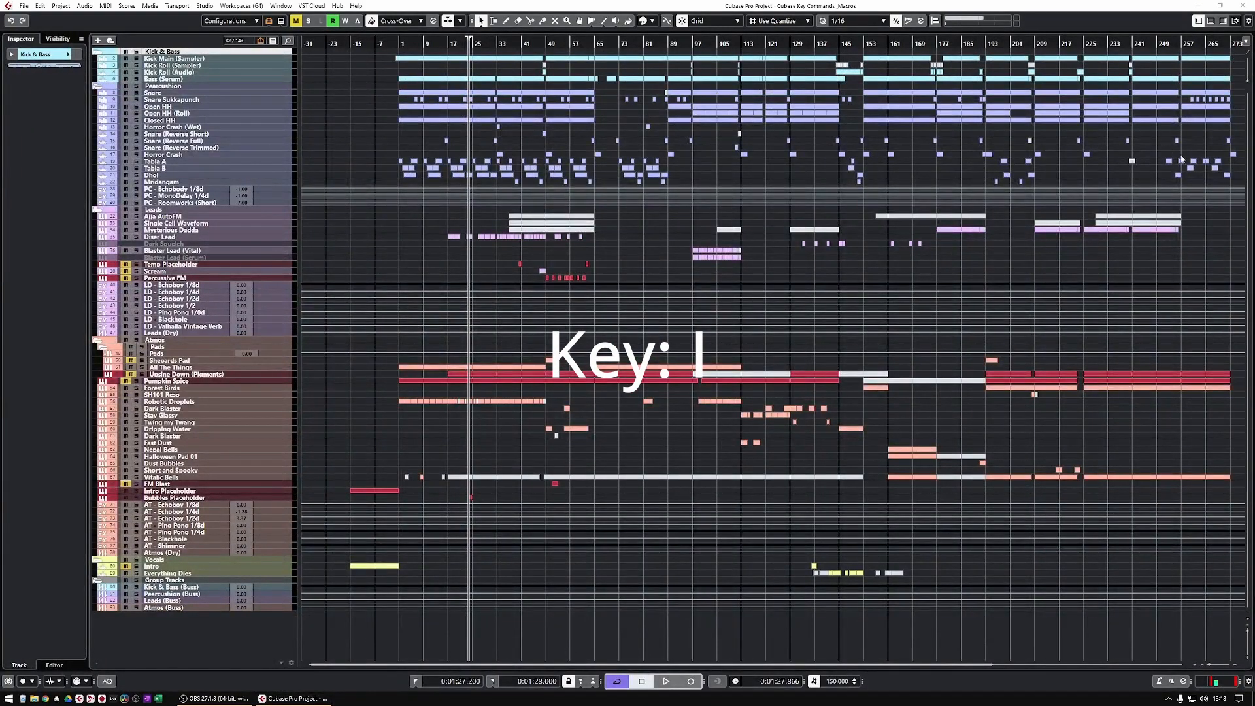
pyautogui.press('i')
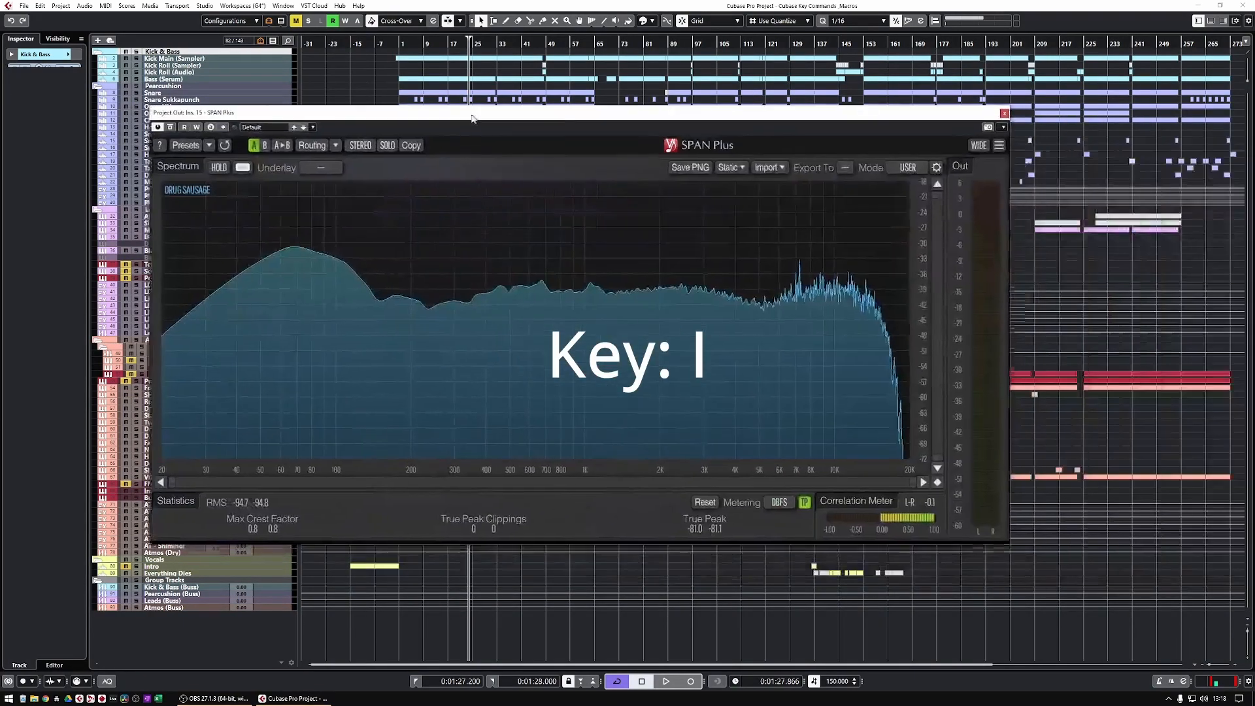
pyautogui.moveTo(473, 115); pyautogui.dragTo(521, 109)
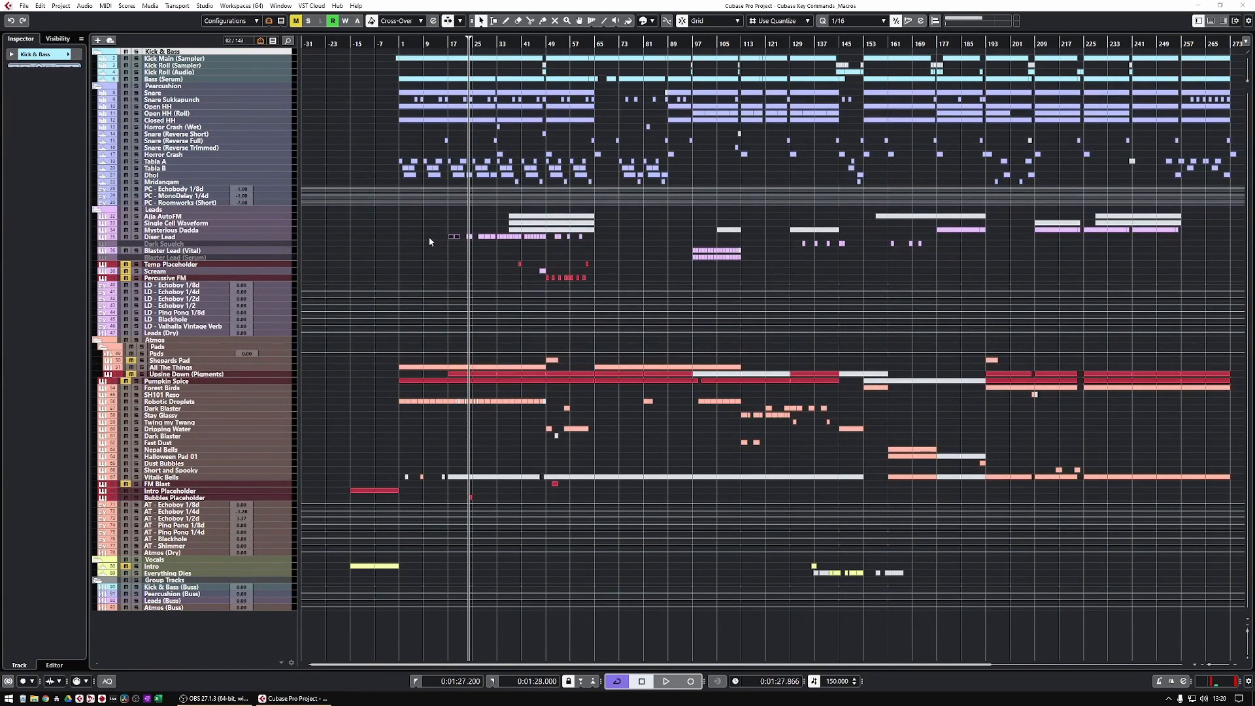
# - Select the Diser Lead track in the Leads group and enlarge its height to show the event contents
pyautogui.click(261, 239)
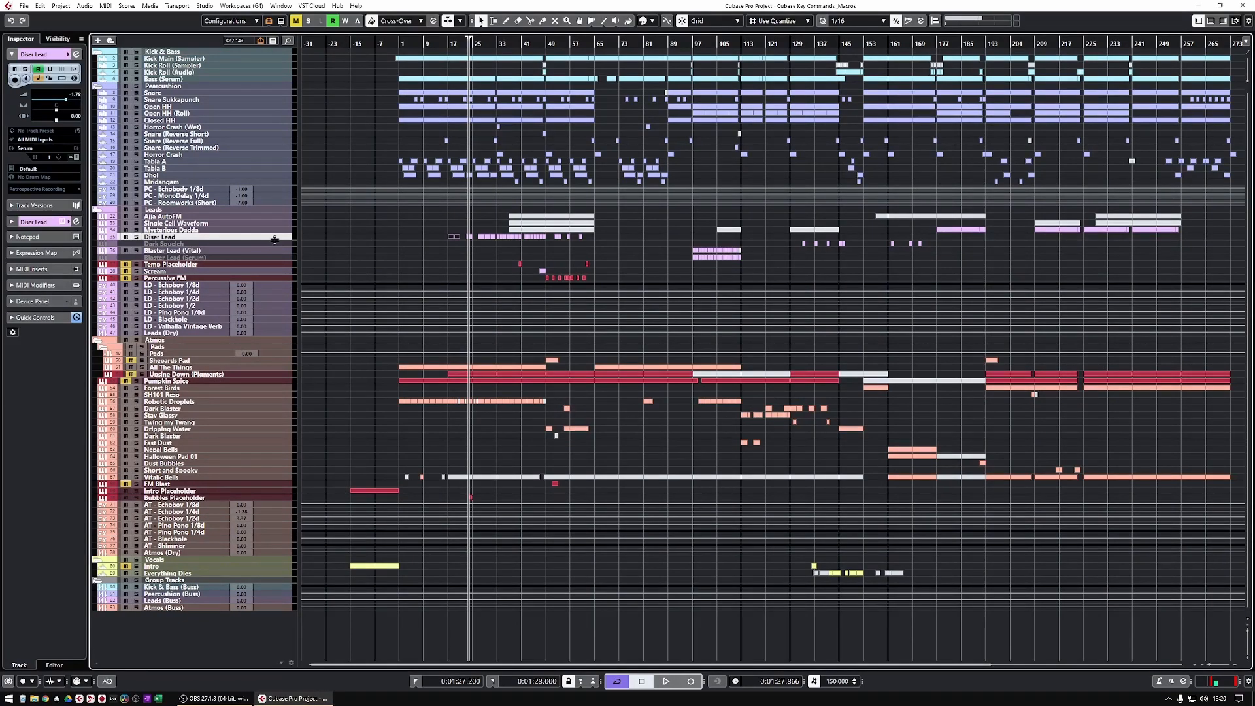
pyautogui.moveTo(275, 241); pyautogui.dragTo(275, 273)
pyautogui.press('h')
pyautogui.press('h')
pyautogui.press('h')
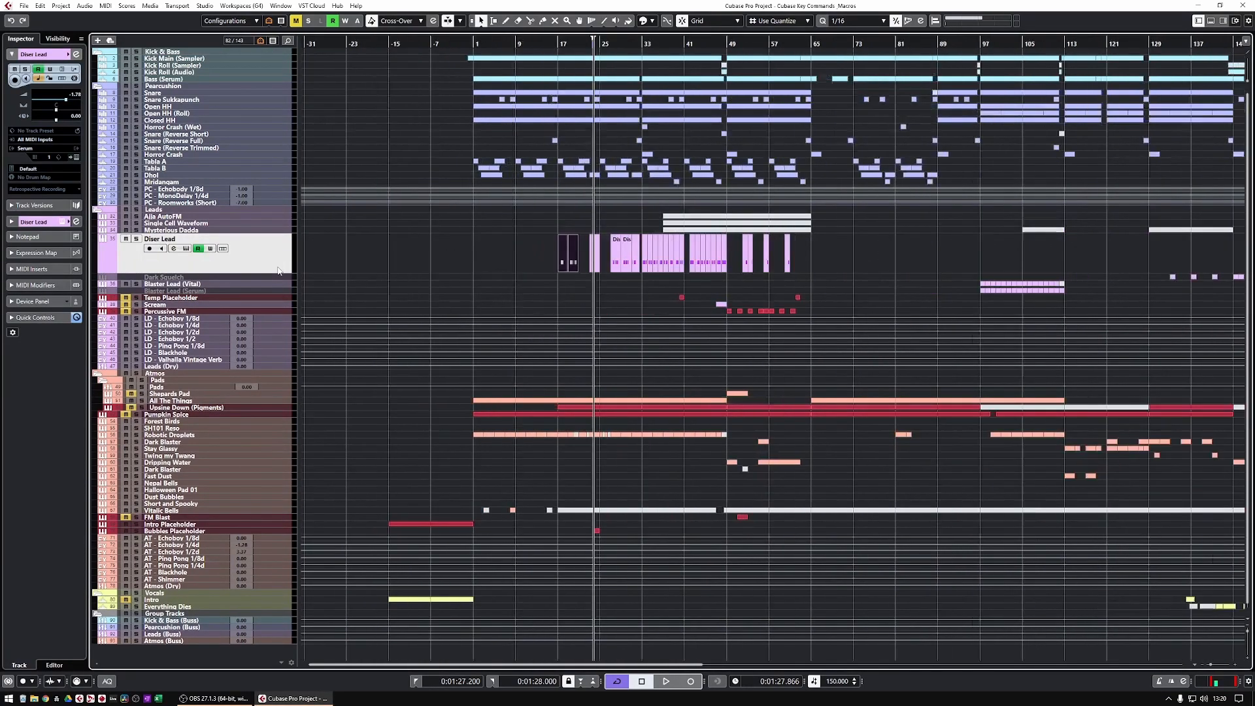
# - Set the loop around the first two Diser Lead events, bars 17 to 21, then play it and stop
pyautogui.moveTo(571, 262); pyautogui.dragTo(631, 263)
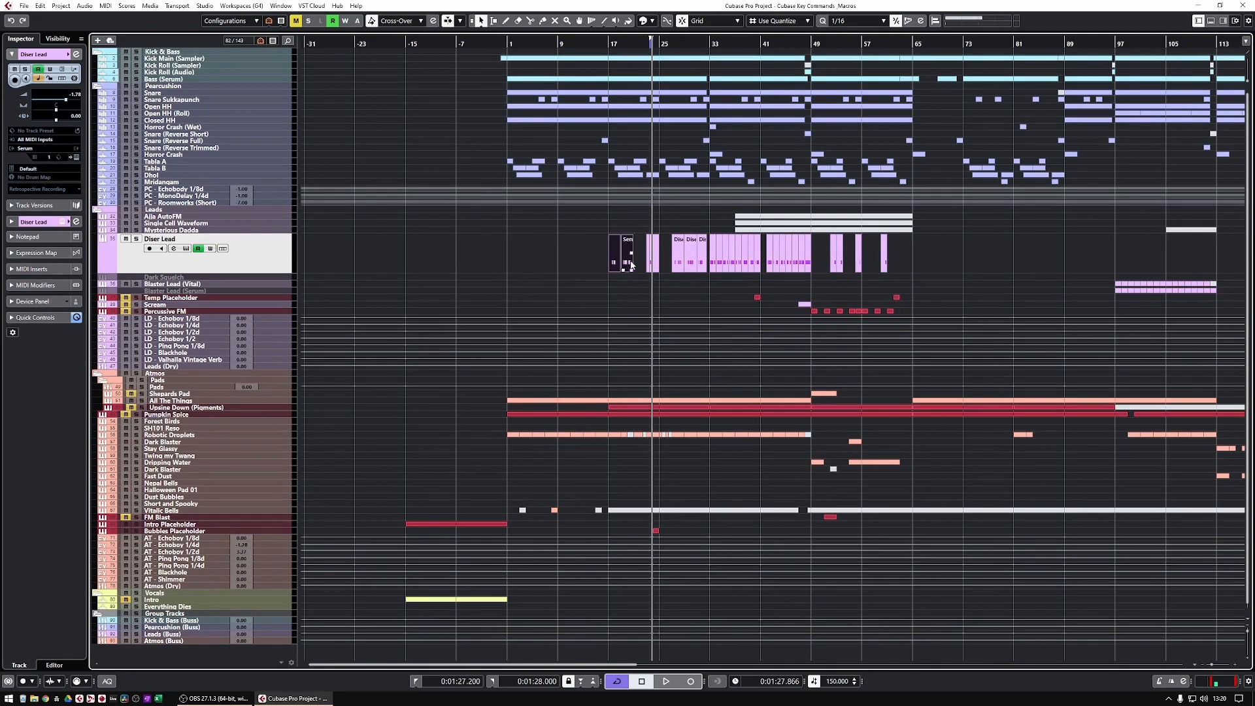
pyautogui.press('p')
pyautogui.press('space')
pyautogui.press('h')
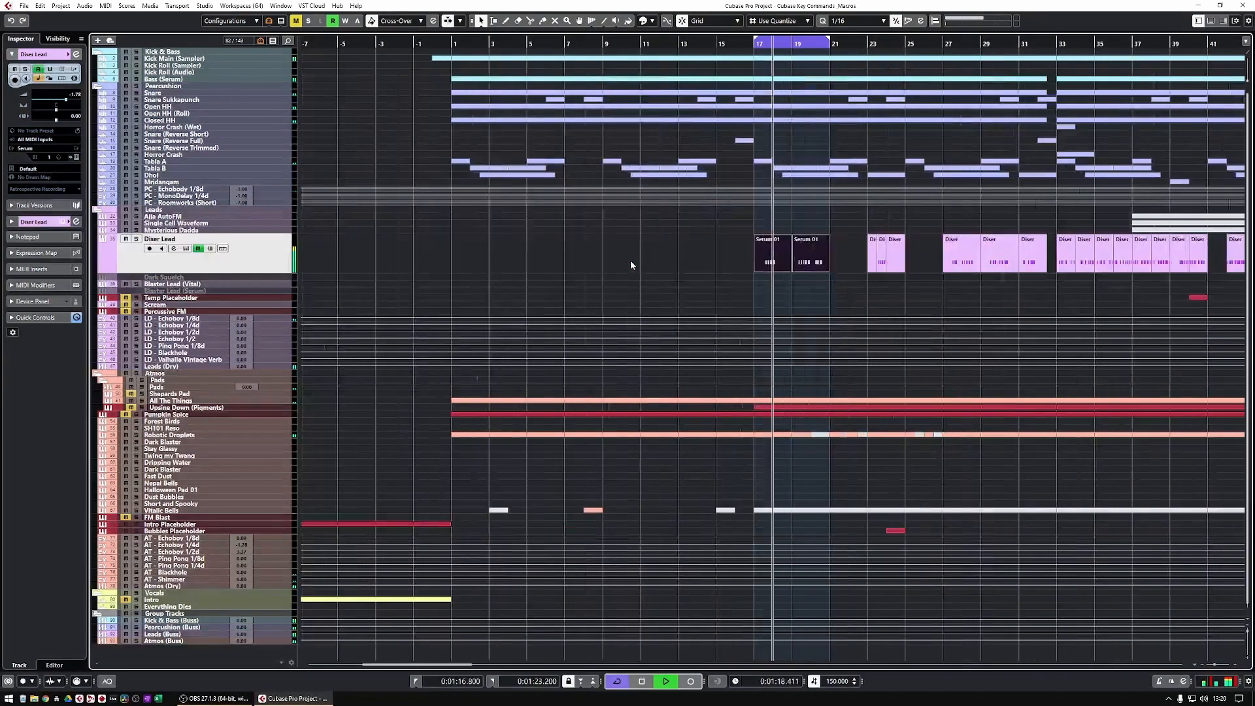
pyautogui.hotkey('alt', 's')
pyautogui.press('space')
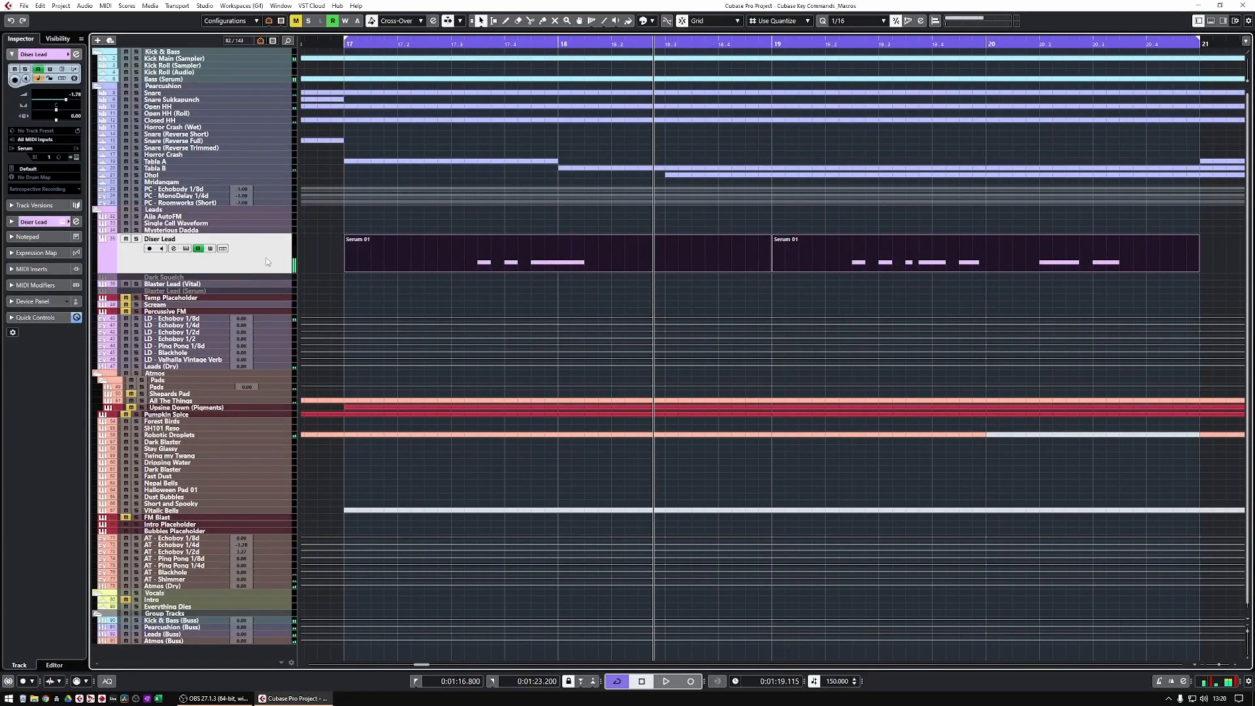
# - Render the selected Diser Lead events to a new audio track and delete the original instrument track
pyautogui.press('r')
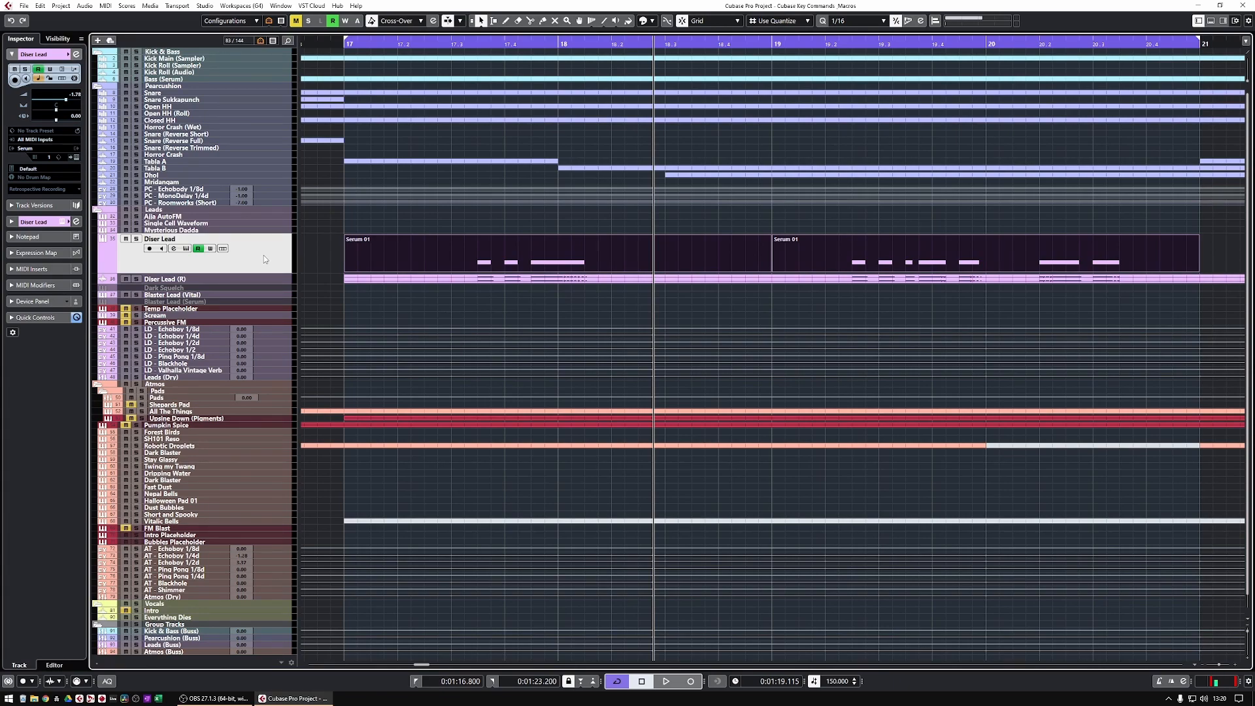
pyautogui.press('Delete')
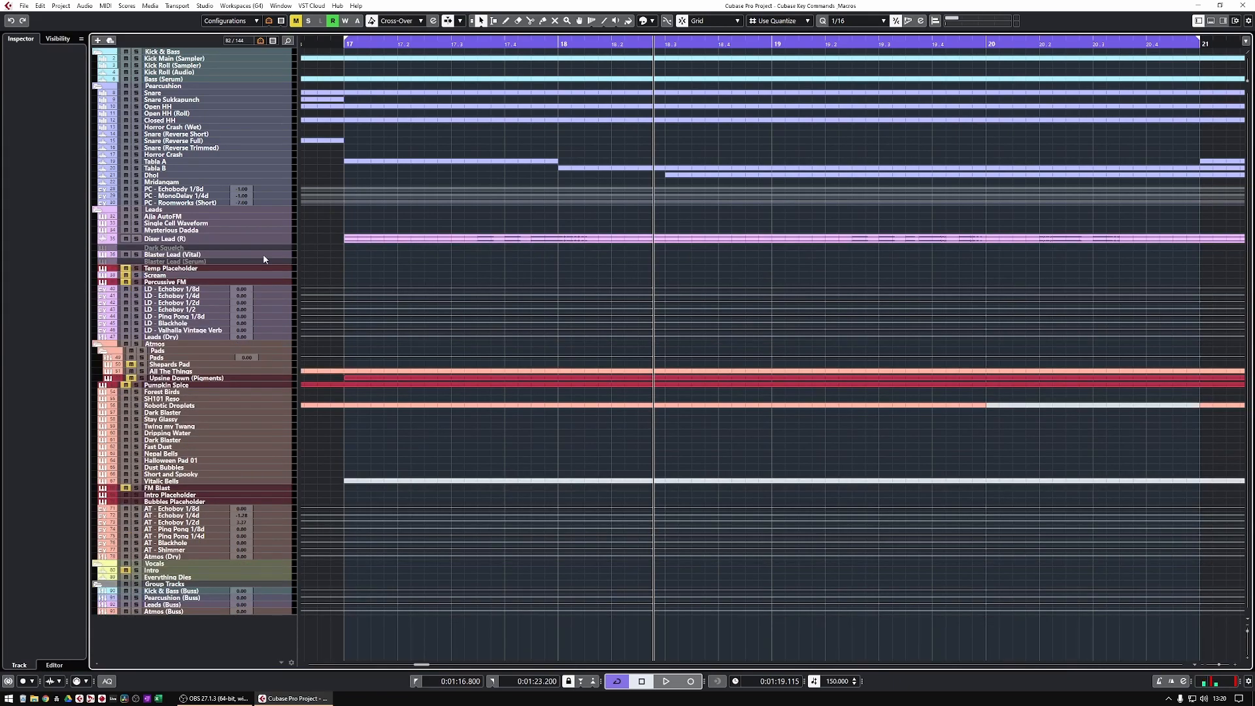
# - Play the bar 17 to 21 loop with the rendered Diser Lead (R) audio and stop playback
pyautogui.press('g')
pyautogui.press('g')
pyautogui.press('g')
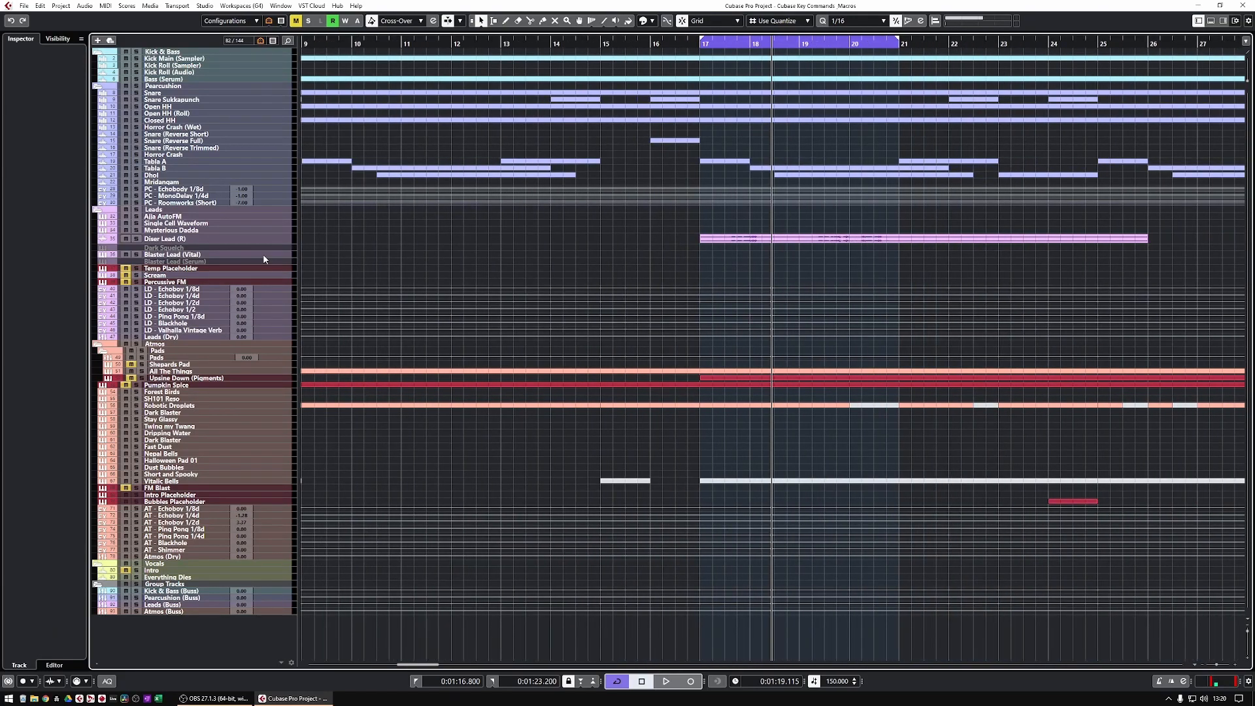
pyautogui.press('space')
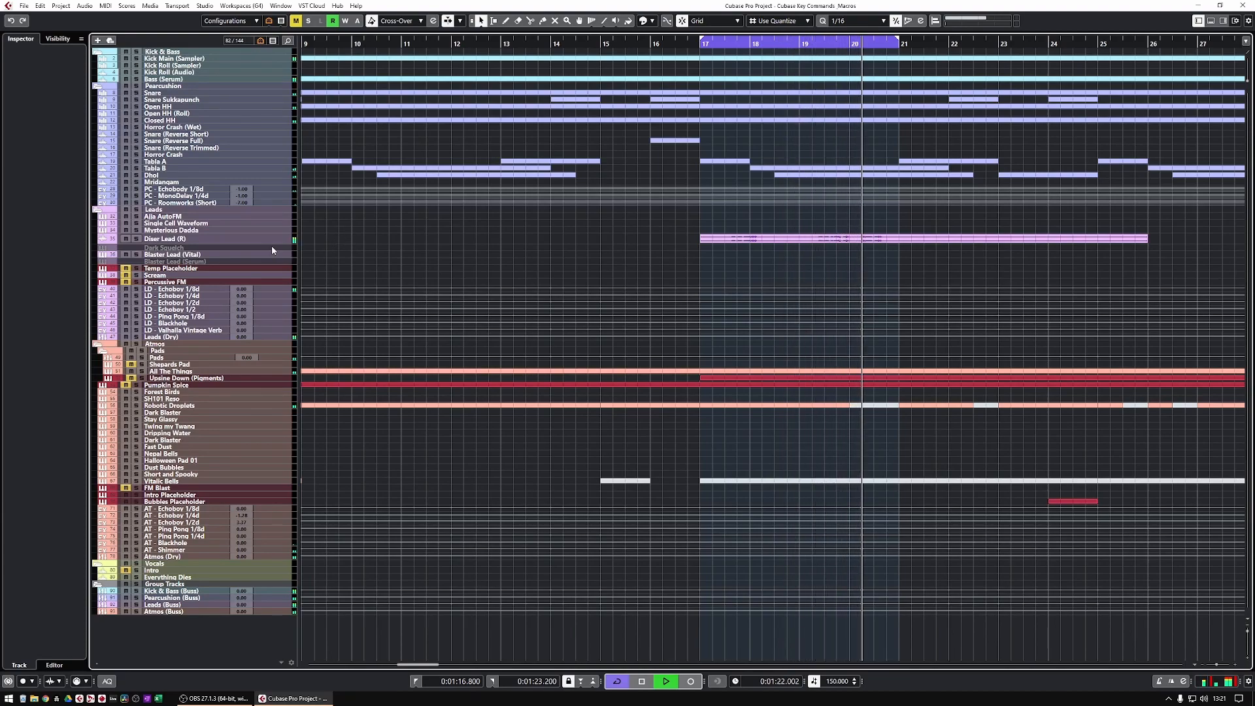
pyautogui.press('space')
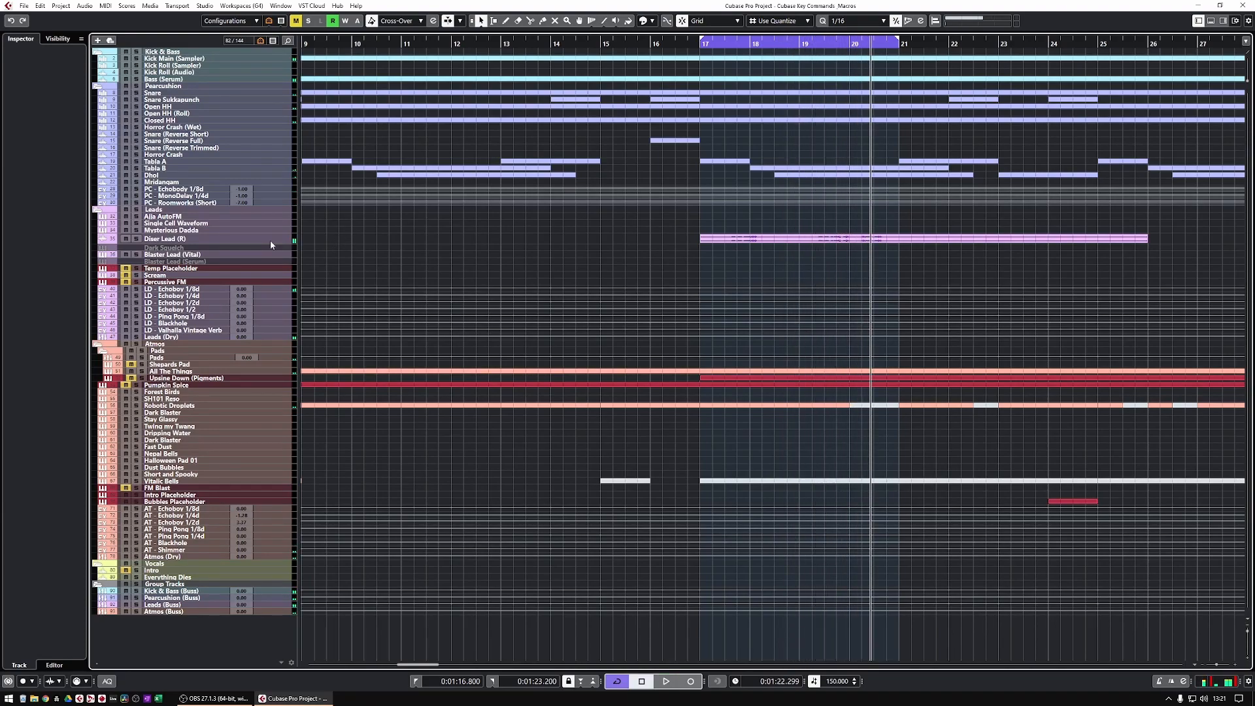
# - Zoom the timeline out around the loop and select the Diser Lead (R) track to view its channel settings
pyautogui.press('g')
pyautogui.press('g')
pyautogui.press('g')
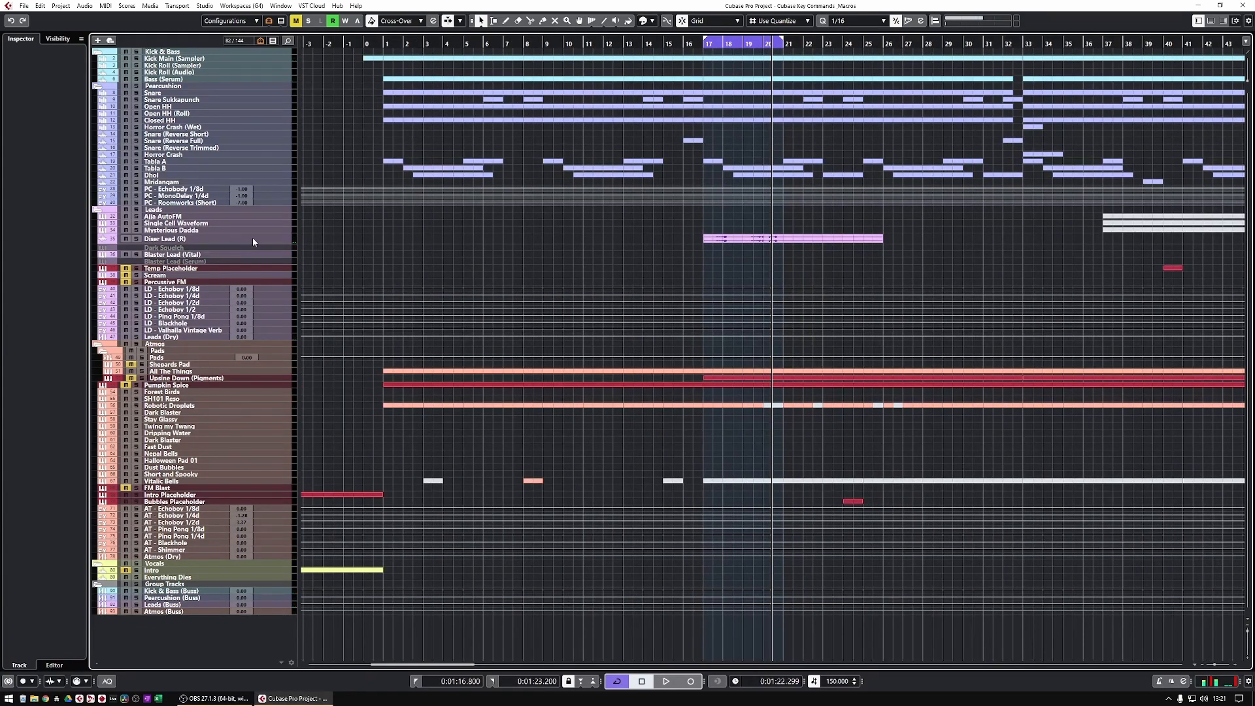
pyautogui.click(253, 239)
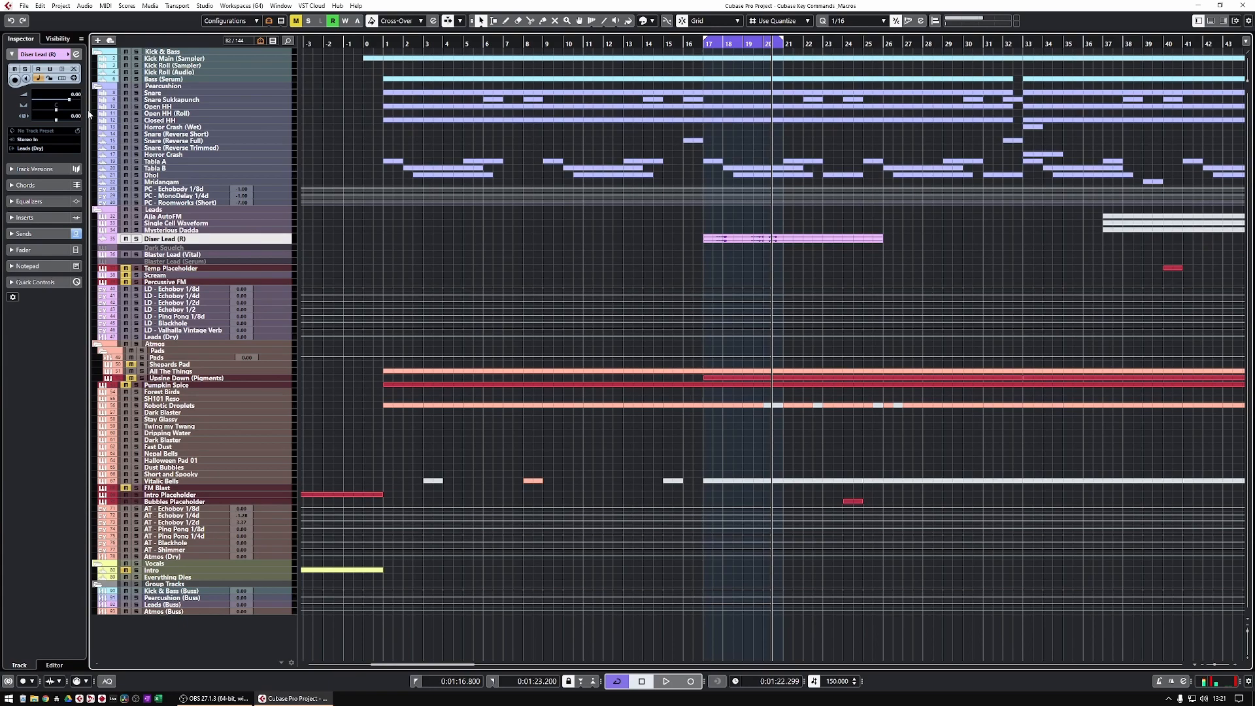
pyautogui.press('g')
pyautogui.press('g')
pyautogui.press('g')
# - Enlarge the Mysterious Dadda track's height and select the rendered audio event on the Diser Lead (R) track
pyautogui.click(292, 230)
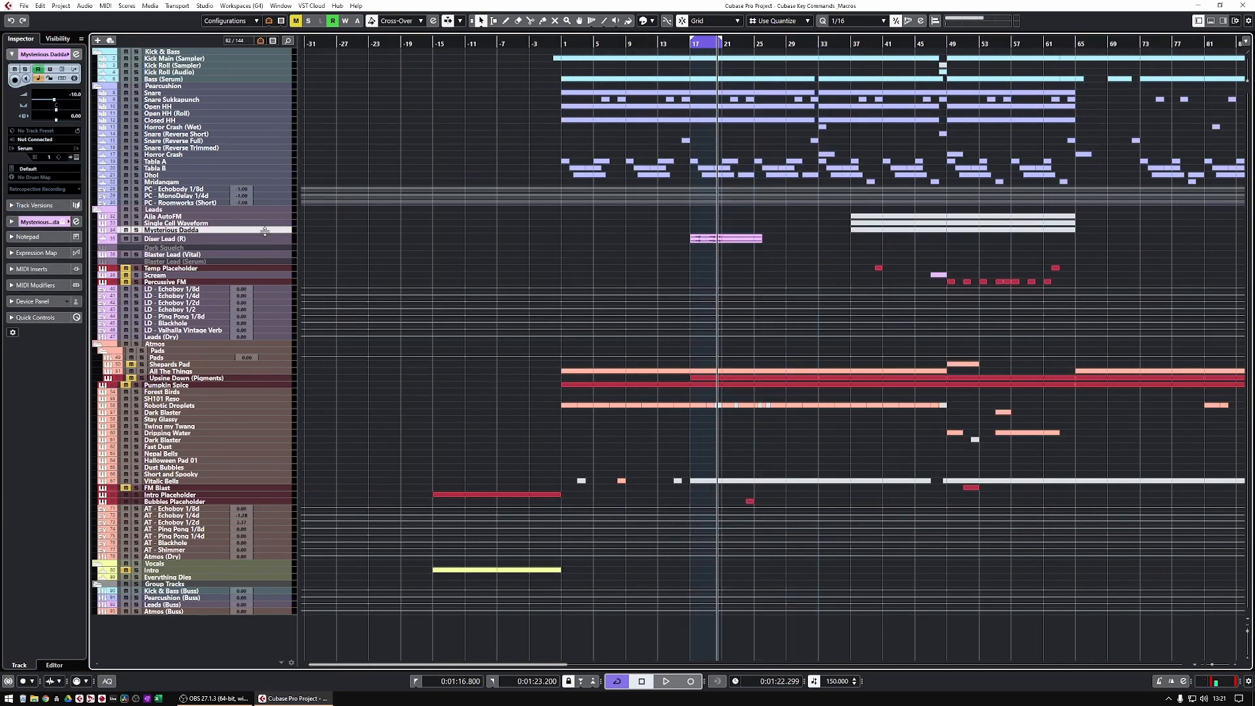
pyautogui.moveTo(264, 234); pyautogui.dragTo(264, 248)
pyautogui.press('h')
pyautogui.press('h')
pyautogui.press('h')
pyautogui.press('h')
pyautogui.press('h')
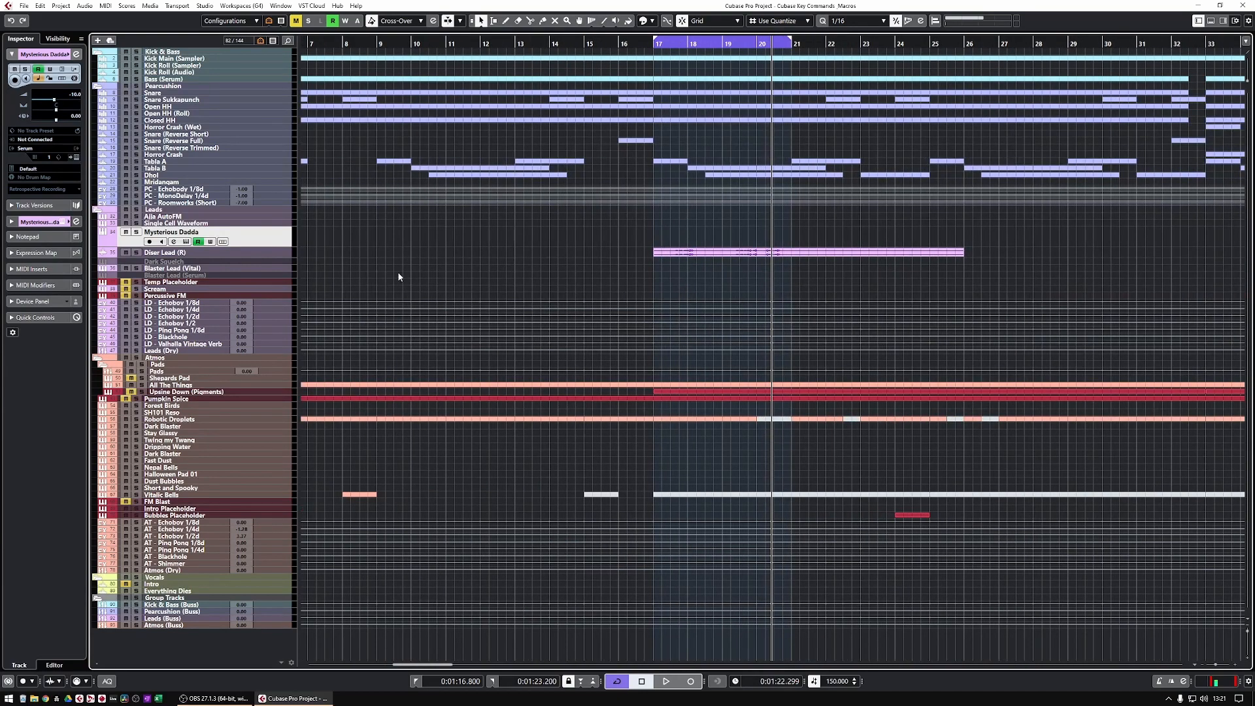
pyautogui.click(673, 254)
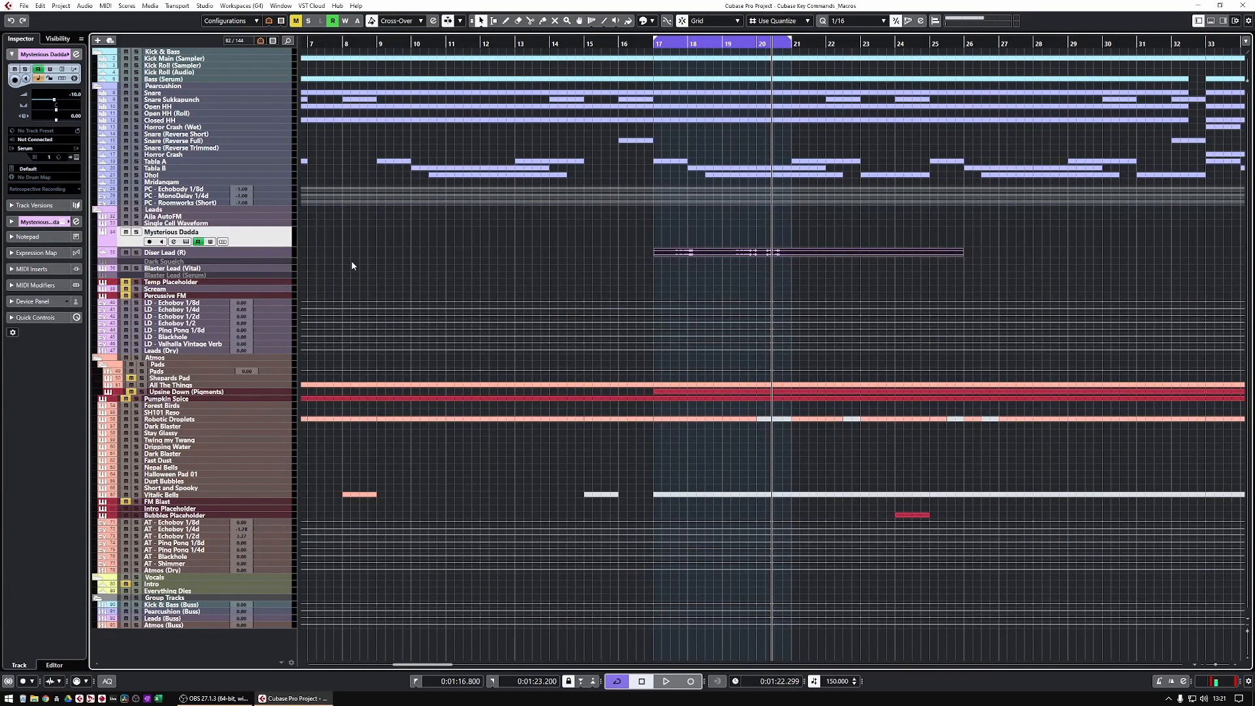
pyautogui.press('KP_Decimal')
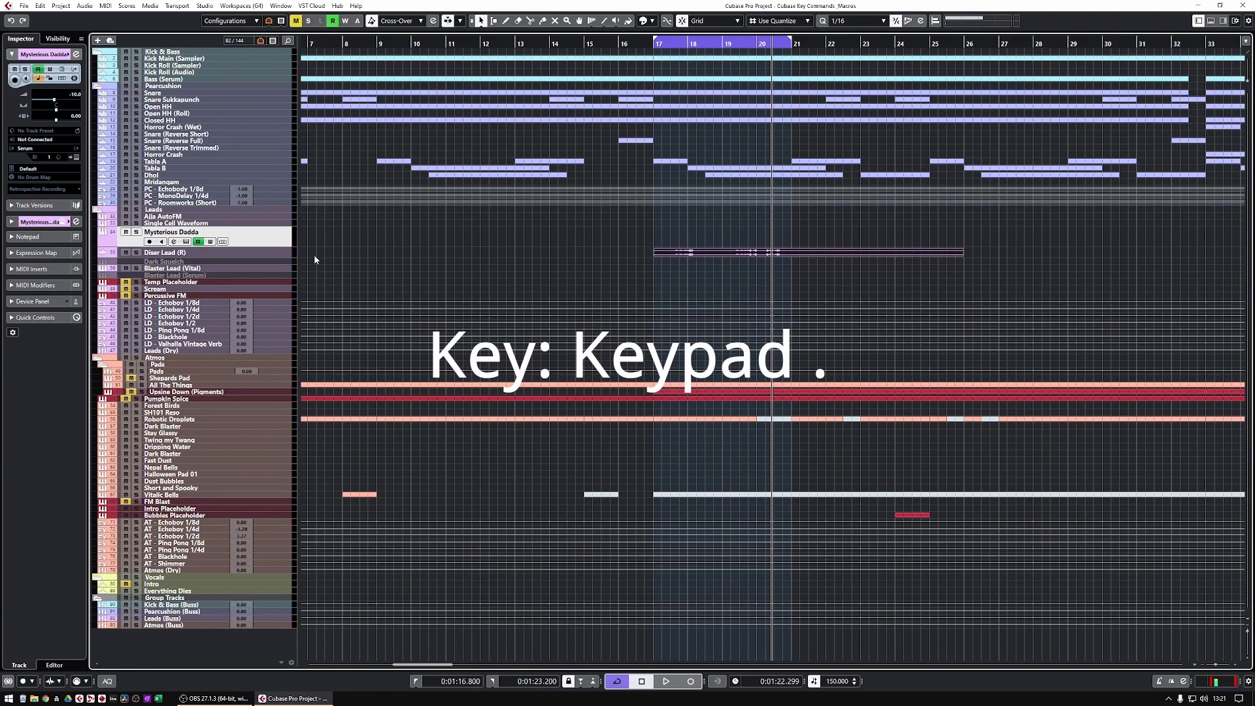
# - Solo the Diser Lead (R) track, play the loop with the Kick & Bass and Percussion groups added to the solo, and stop
pyautogui.click(266, 253)
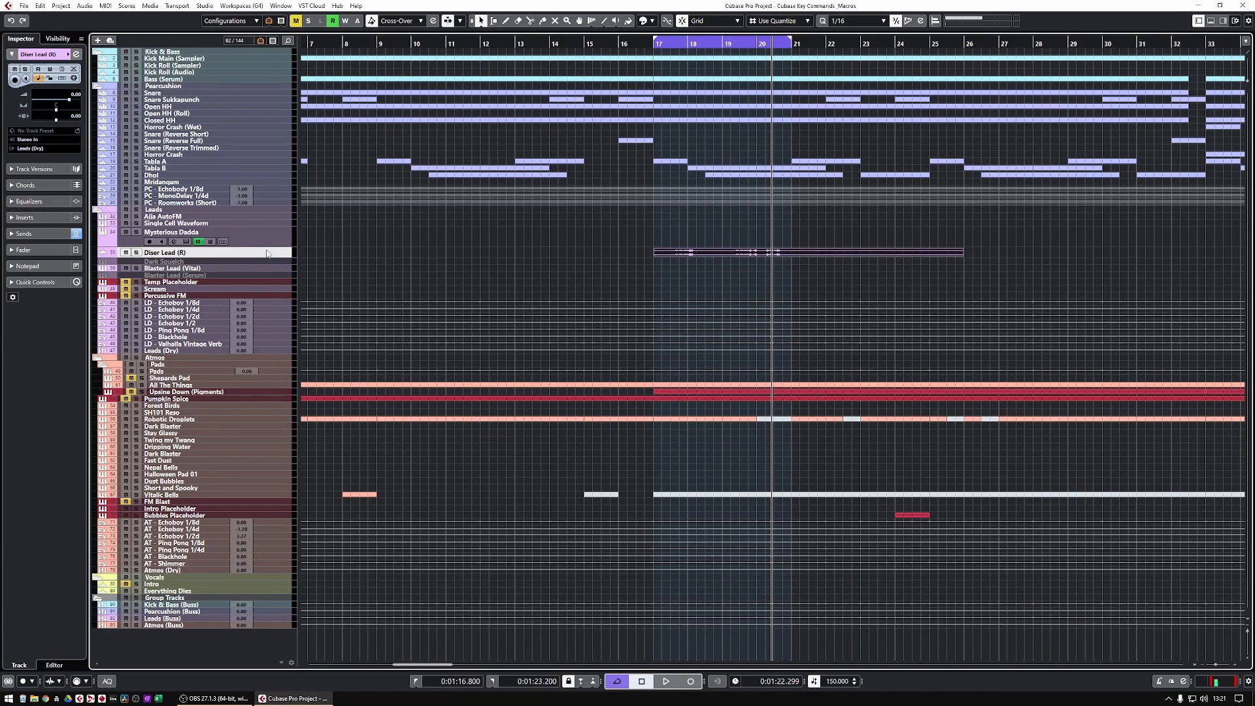
pyautogui.press('s')
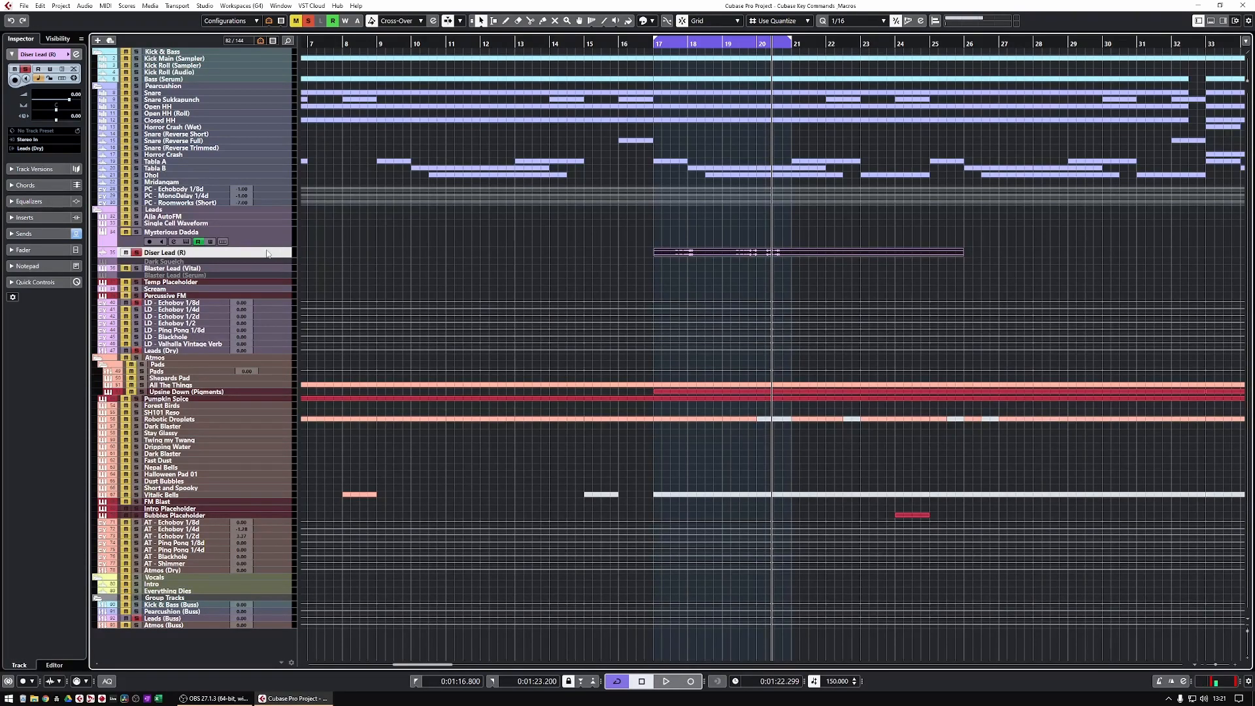
pyautogui.press('space')
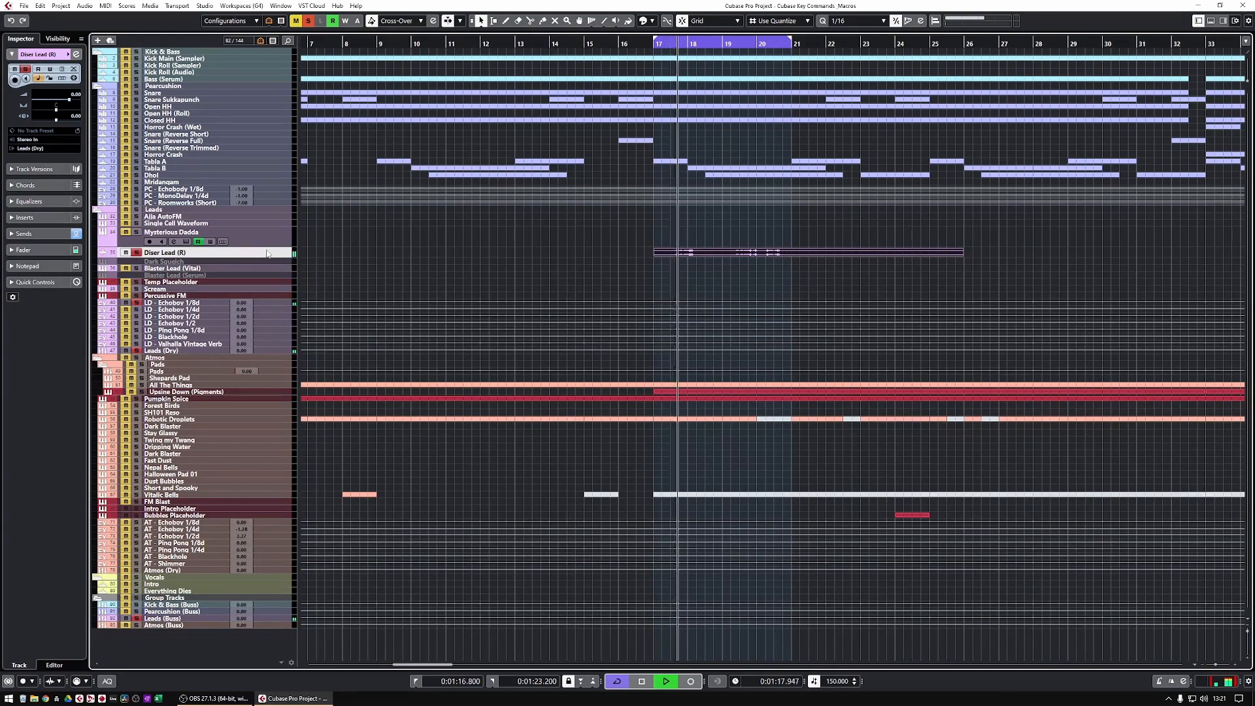
pyautogui.hotkey('shift', 's')
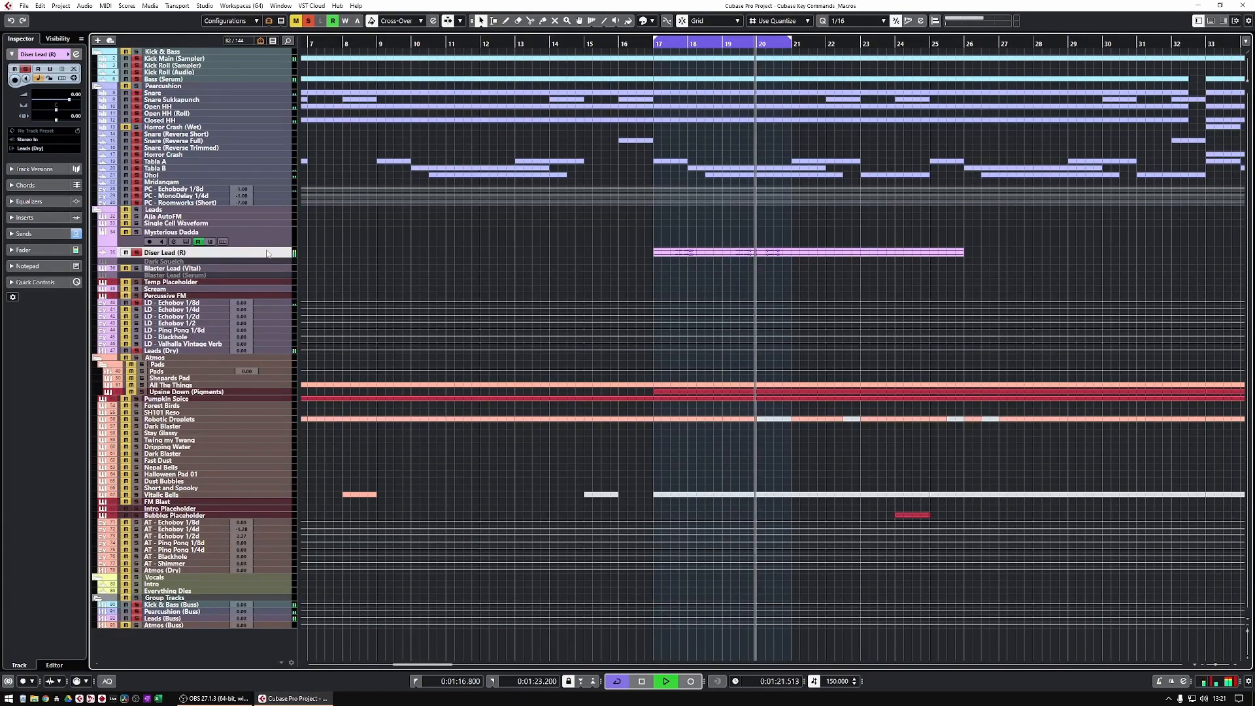
pyautogui.press('space')
# - Zoom the timeline out from the loop until the whole arrangement is in view
pyautogui.press('g')
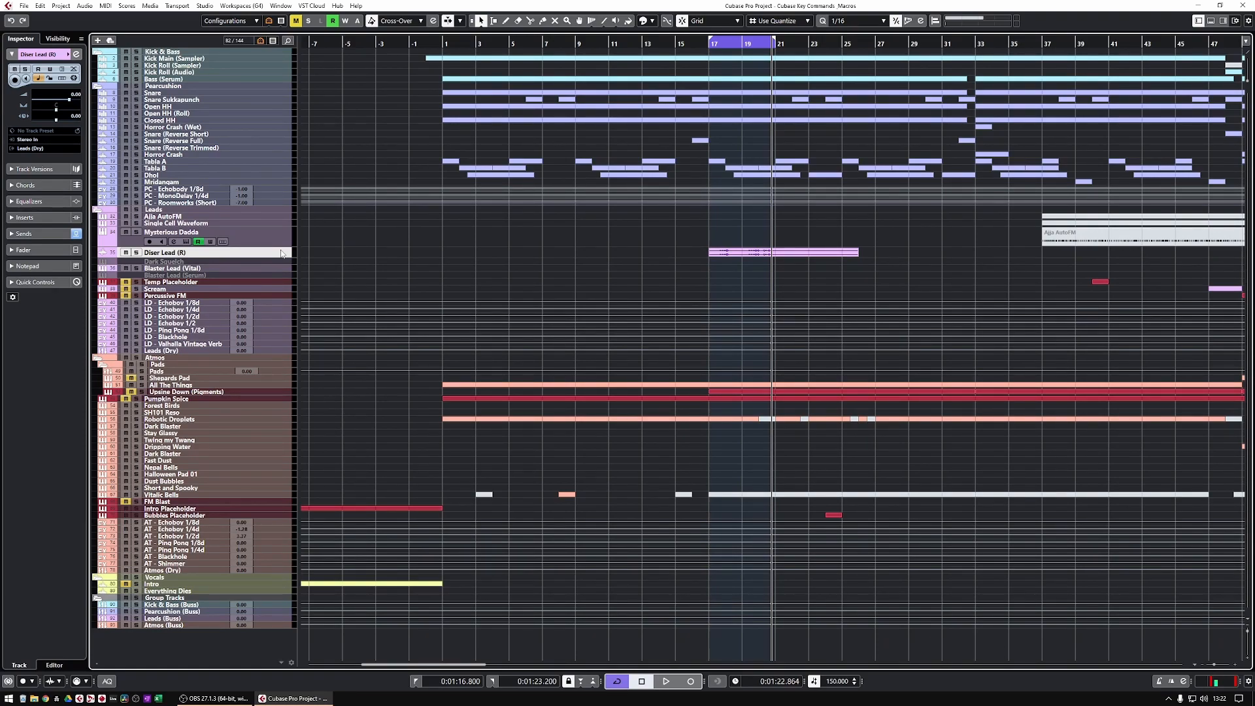
pyautogui.press('g')
pyautogui.press('g')
pyautogui.press('g')
pyautogui.press('g')
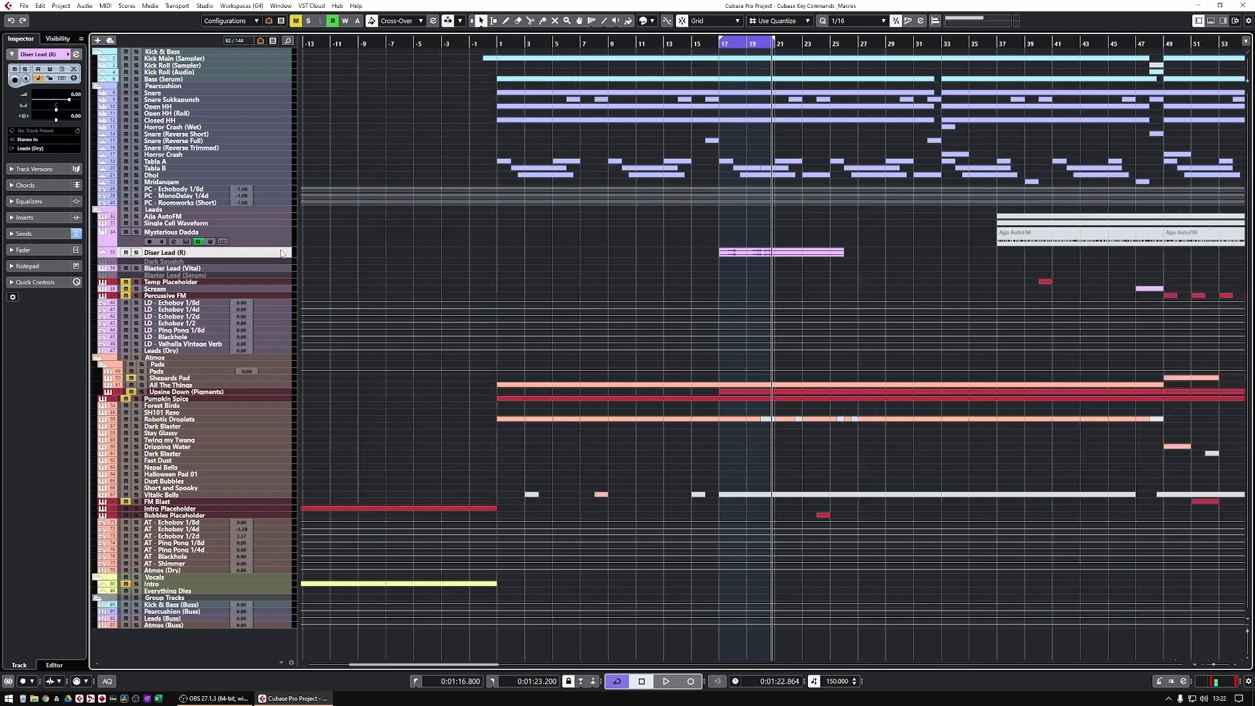
pyautogui.press('g')
pyautogui.press('g')
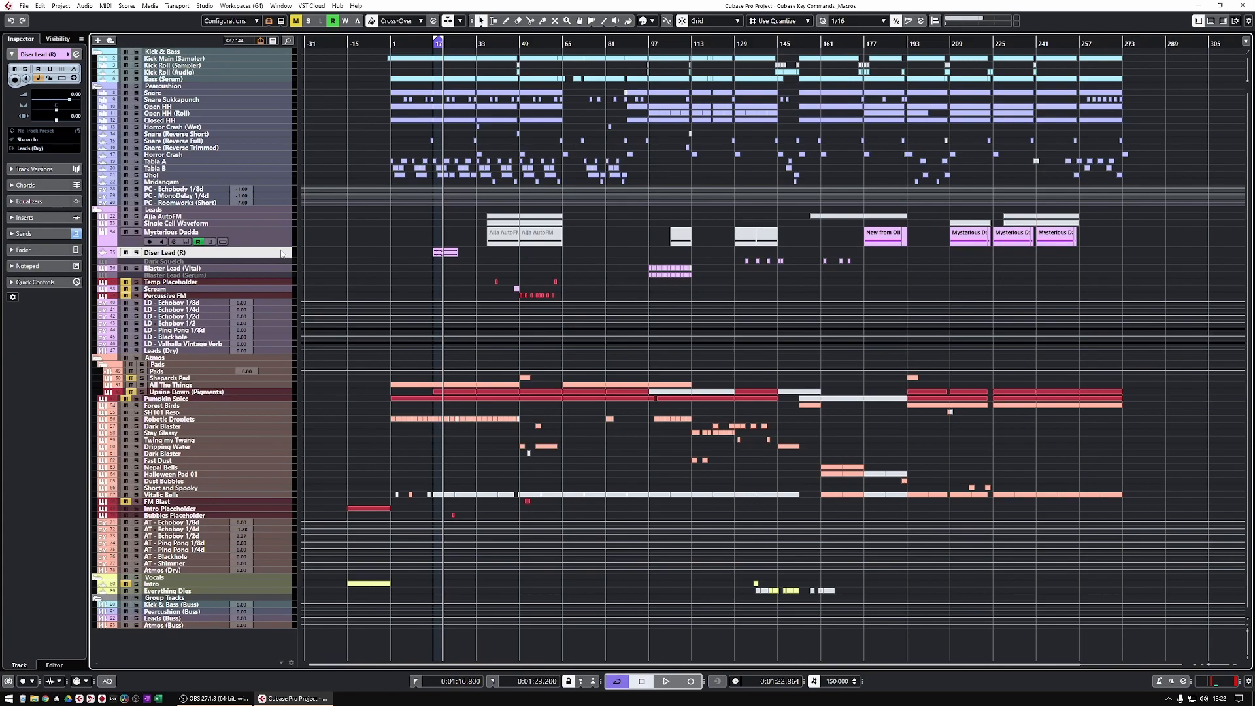
pyautogui.press('g')
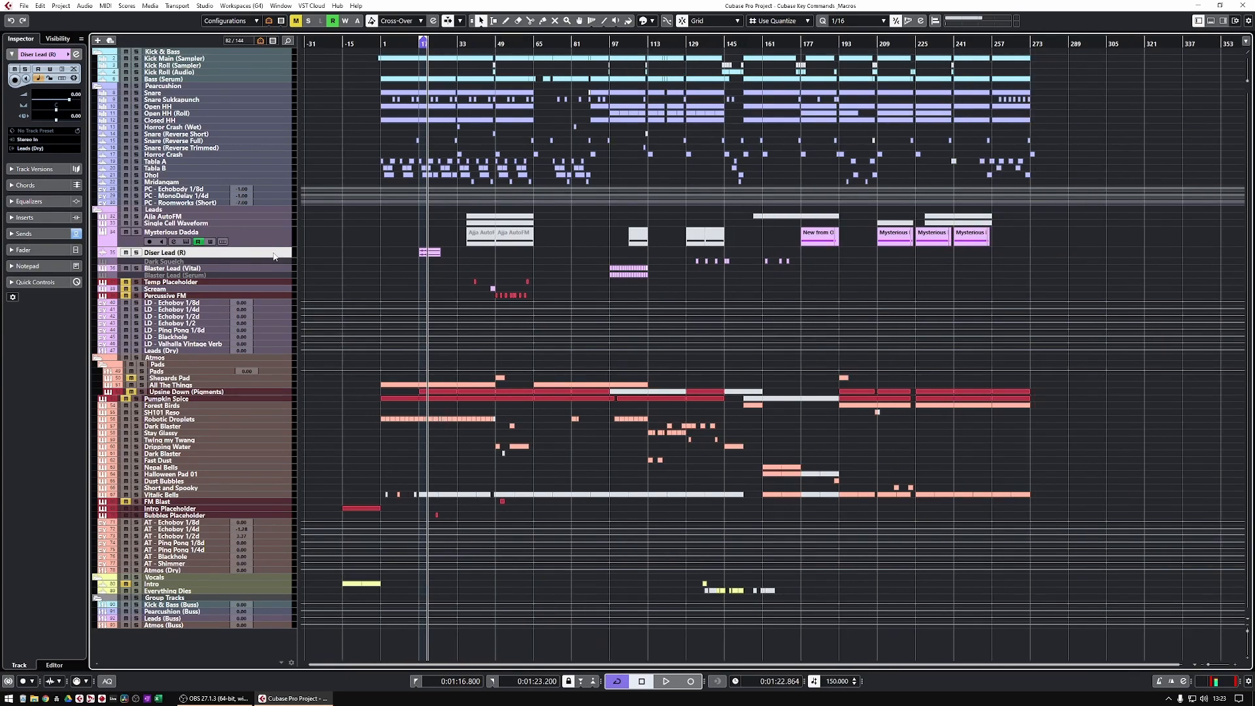